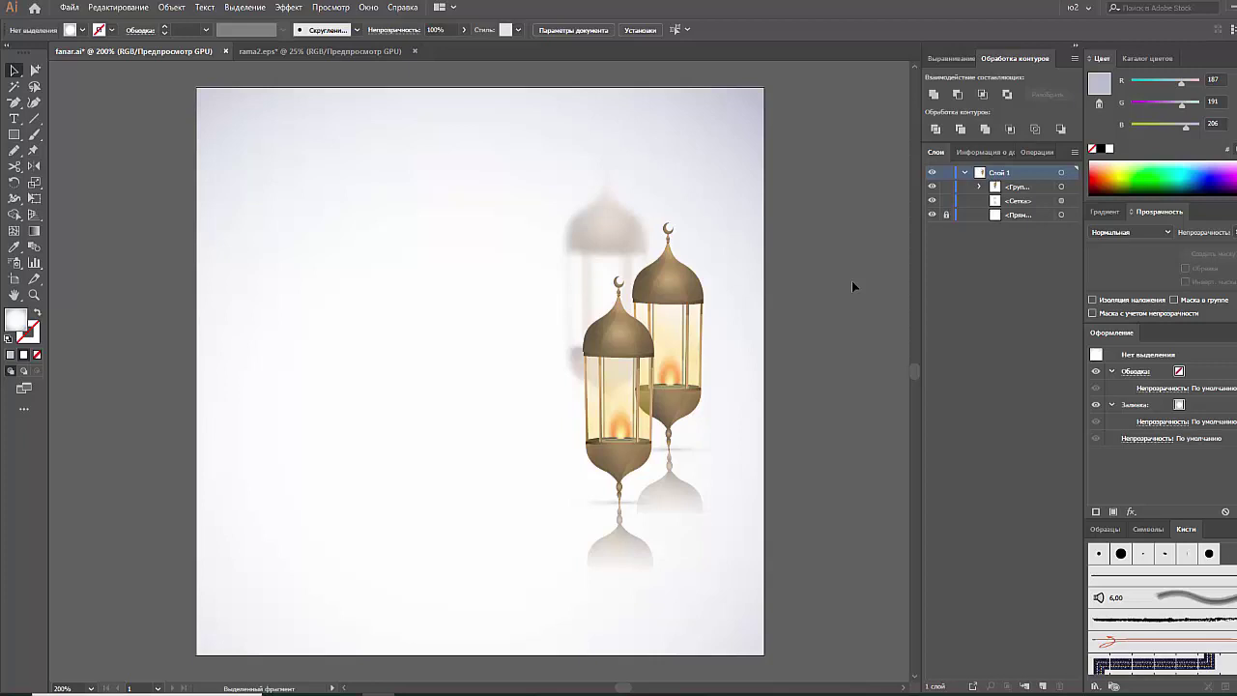
# Try moving the faded ghost lantern left, undo it, and zoom out to the whole poster.
pyautogui.click(683, 293)
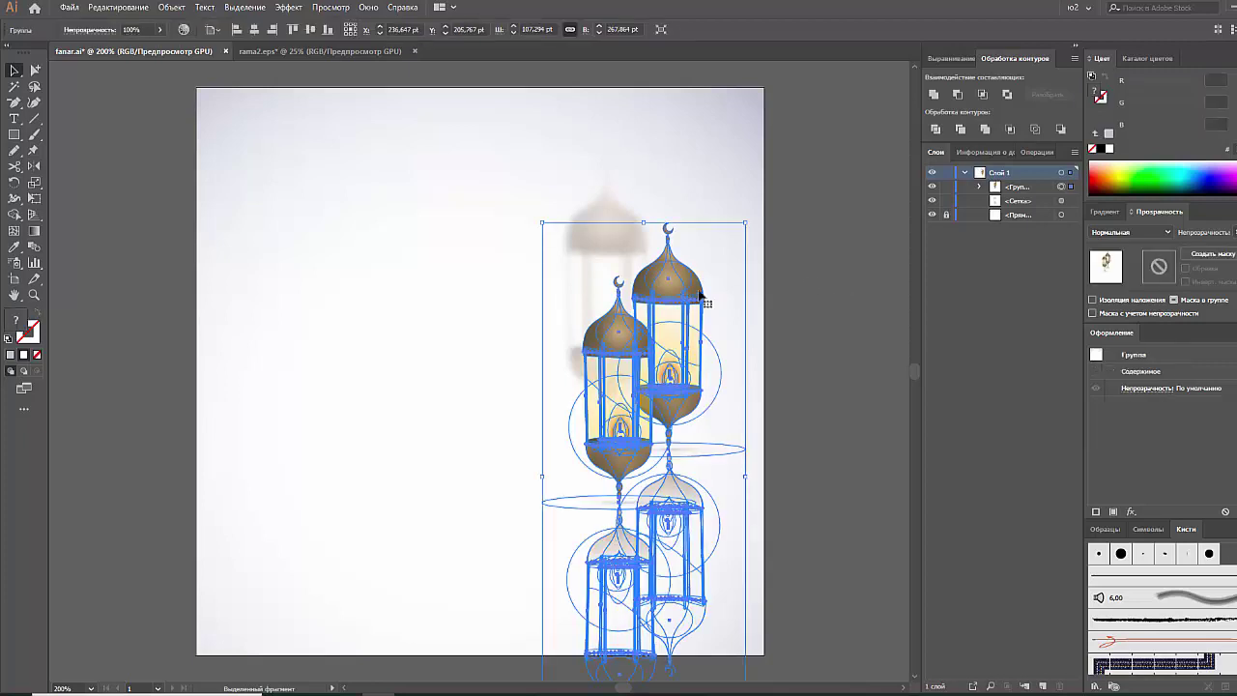
pyautogui.click(803, 291)
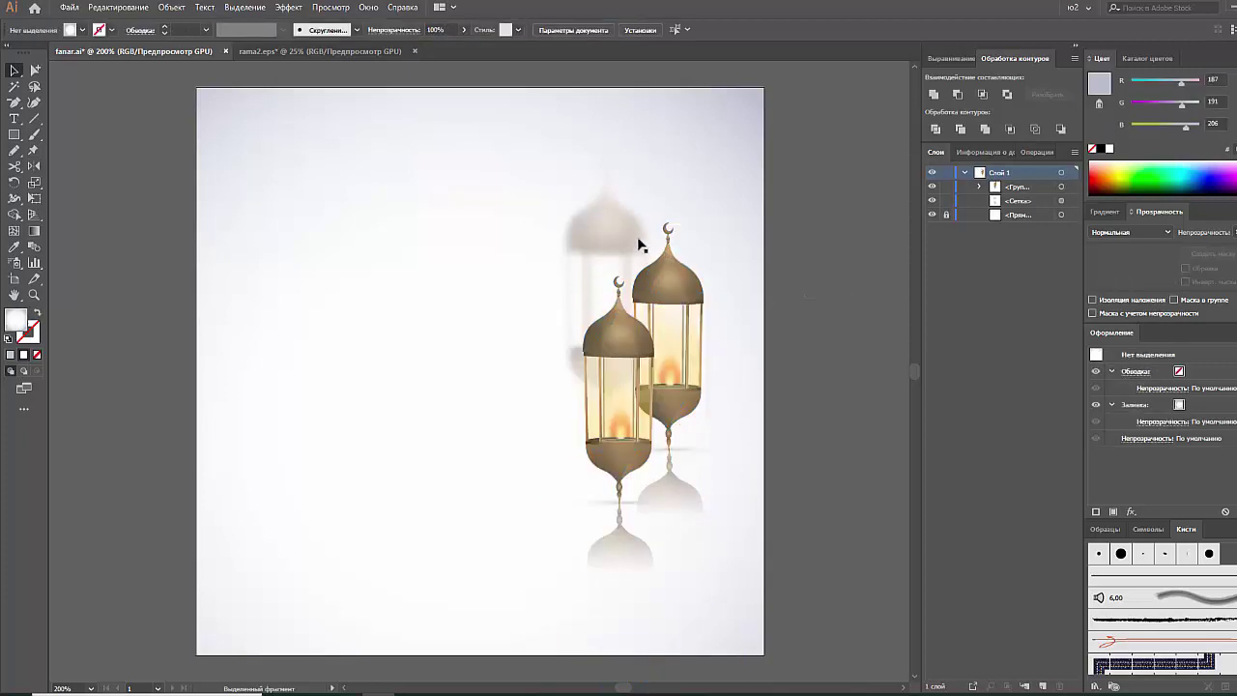
pyautogui.moveTo(586, 232); pyautogui.dragTo(521, 232)
pyautogui.click(790, 261)
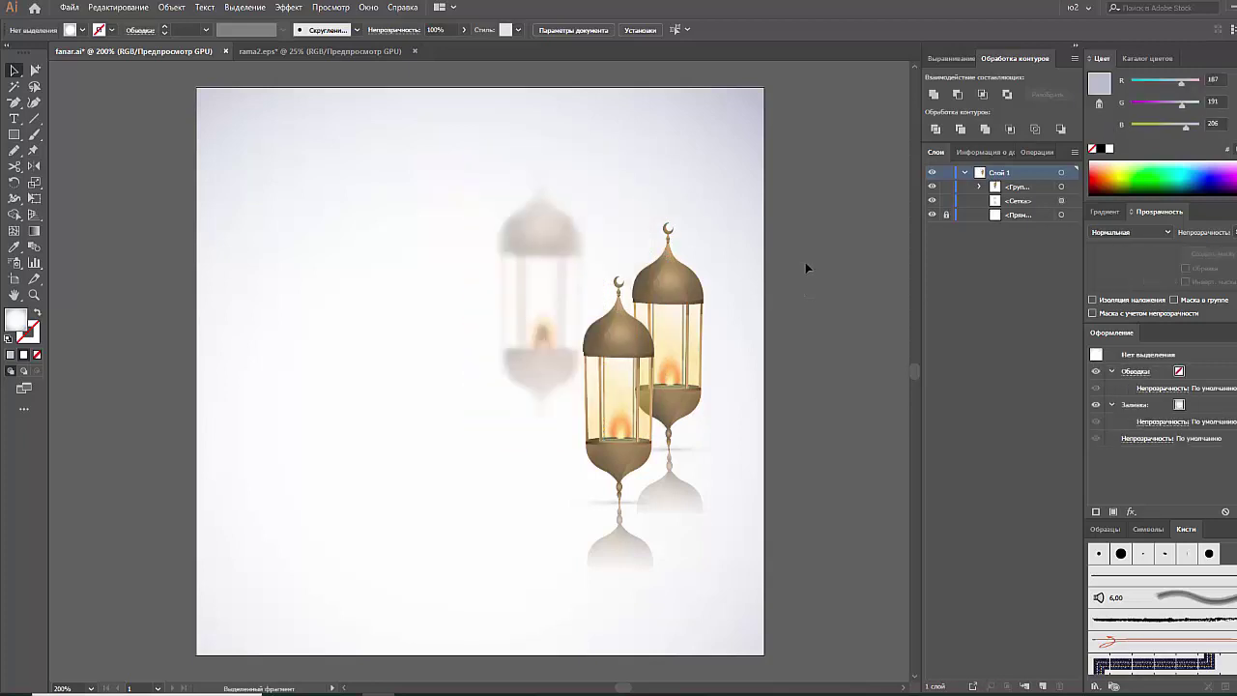
pyautogui.hotkey('ctrl', 'z')
pyautogui.hotkey('ctrl', 'z')
pyautogui.hotkey('ctrl', 'z')
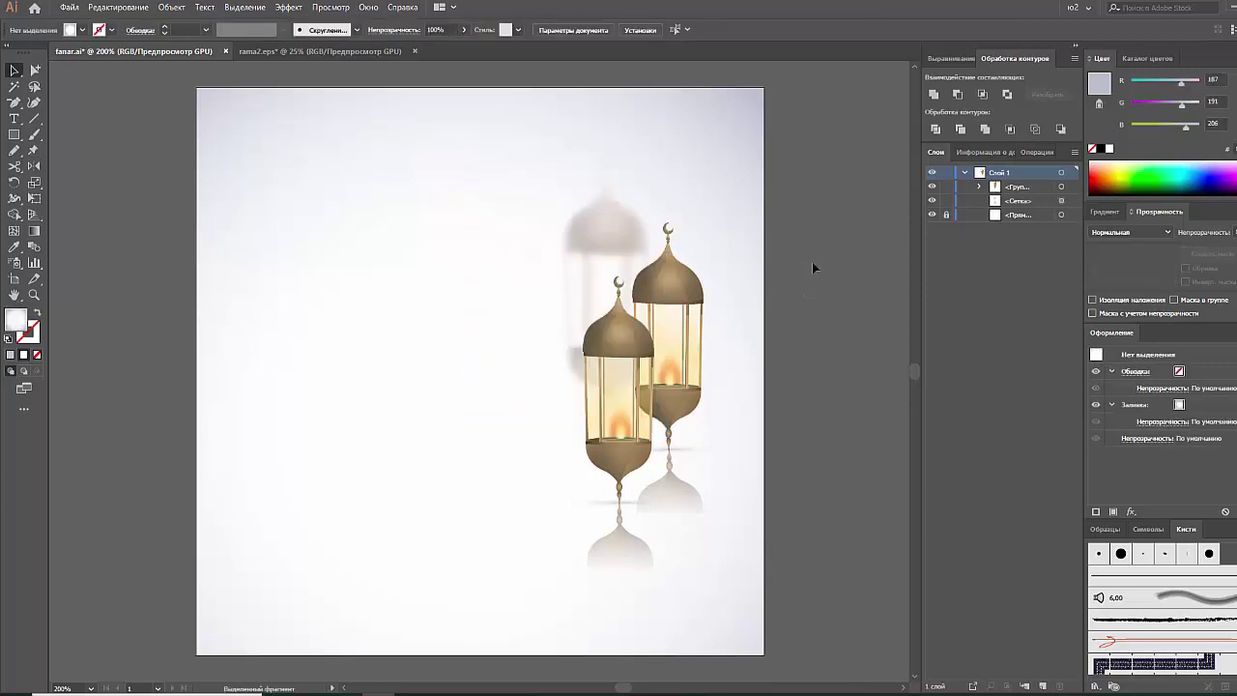
pyautogui.hotkey('ctrl', '-')
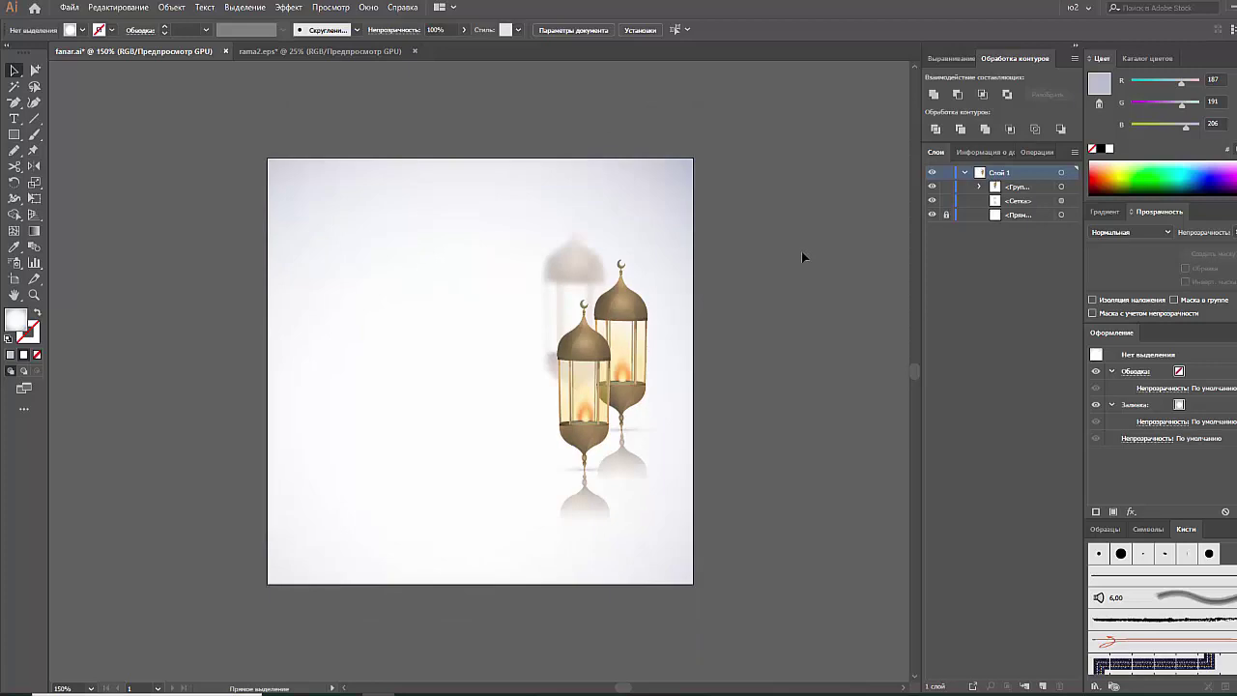
pyautogui.hotkey('ctrl', '-')
pyautogui.hotkey('ctrl', '-')
pyautogui.hotkey('ctrl', '-')
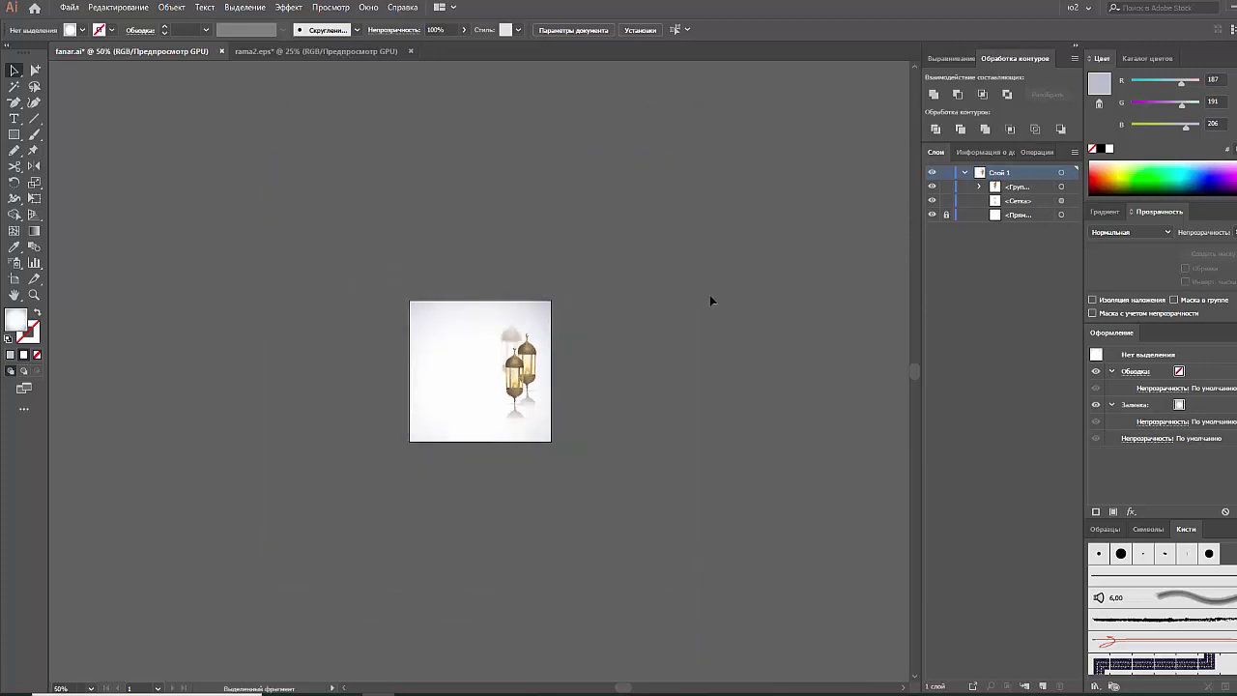
# Duplicate a gold lantern left of the artboard and enlarge it to about 915 pt tall.
pyautogui.click(519, 387)
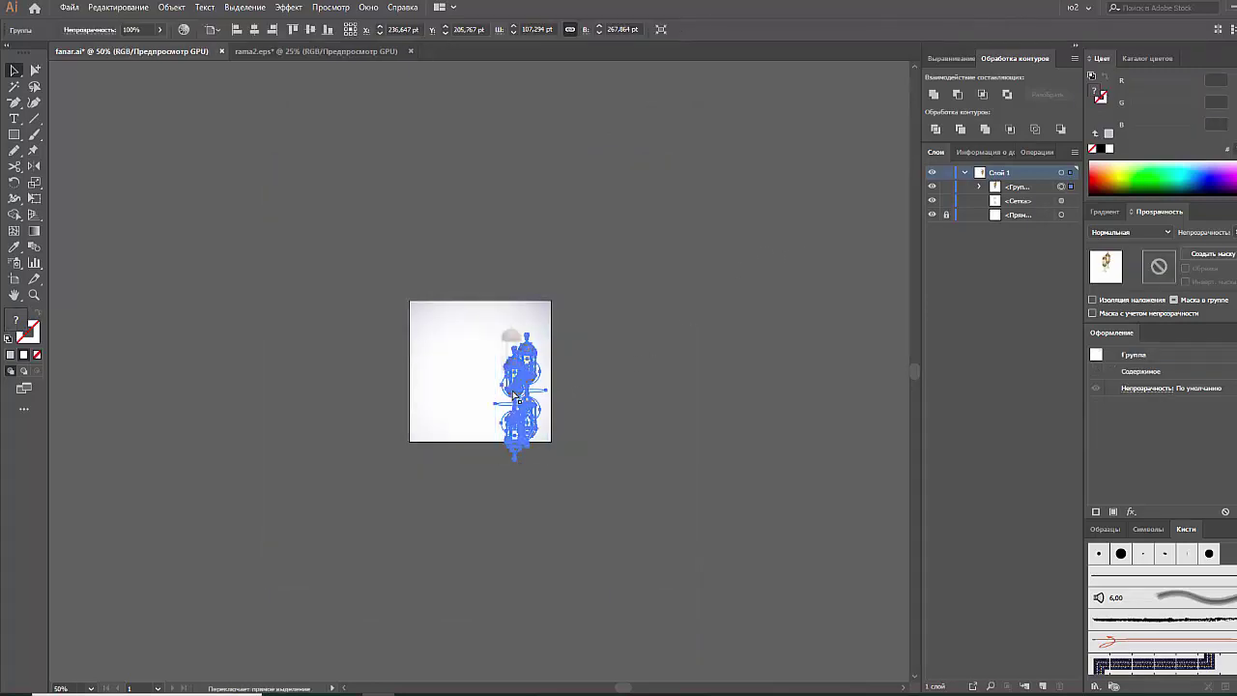
pyautogui.click(594, 401)
pyautogui.moveTo(519, 391); pyautogui.dragTo(253, 290)
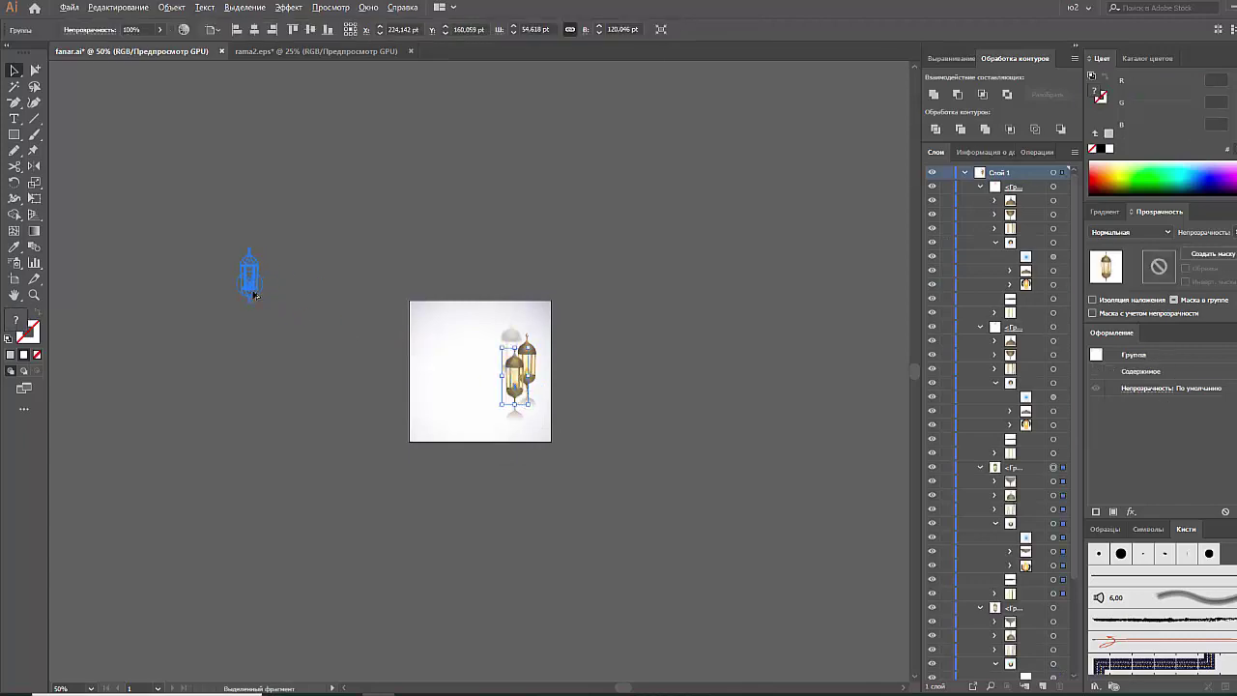
pyautogui.moveTo(351, 181); pyautogui.dragTo(318, 293)
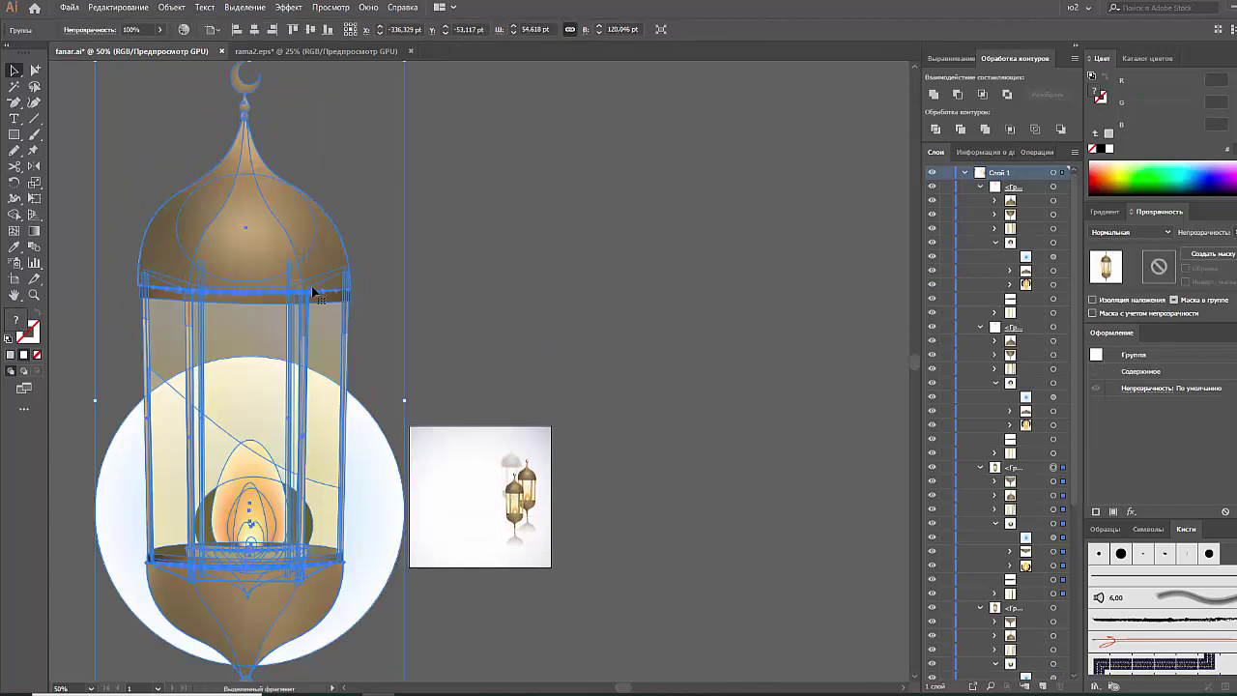
pyautogui.moveTo(382, 412); pyautogui.dragTo(358, 396)
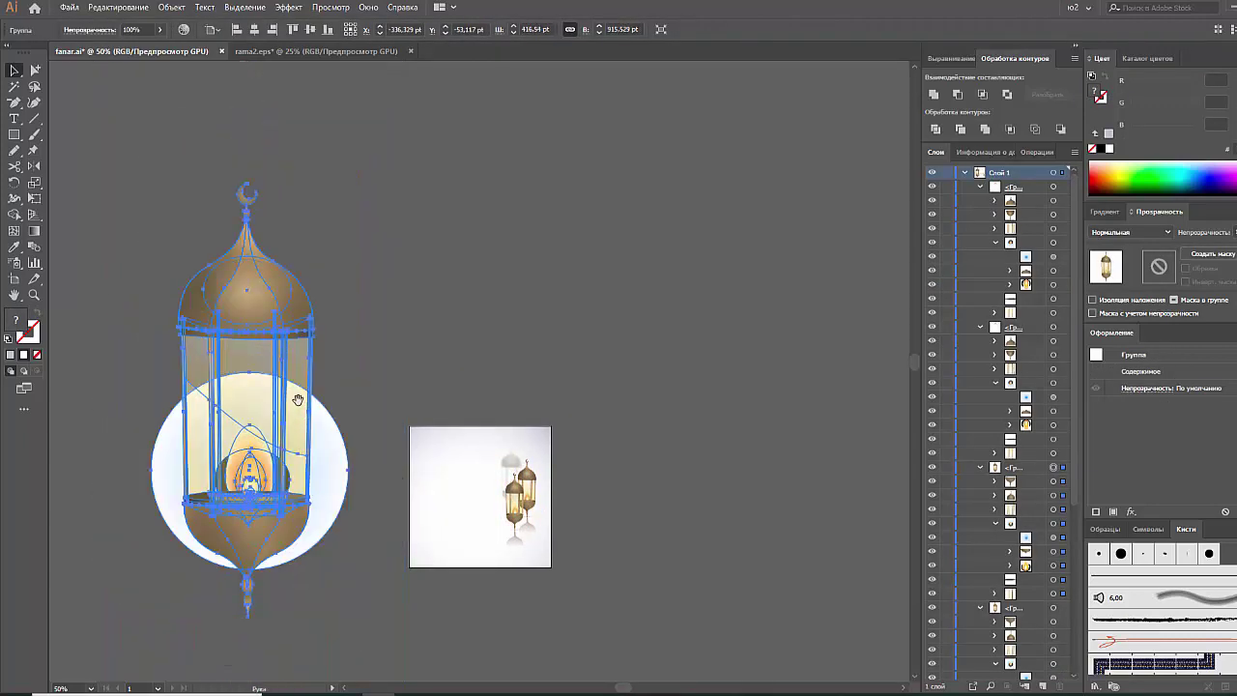
pyautogui.click(402, 408)
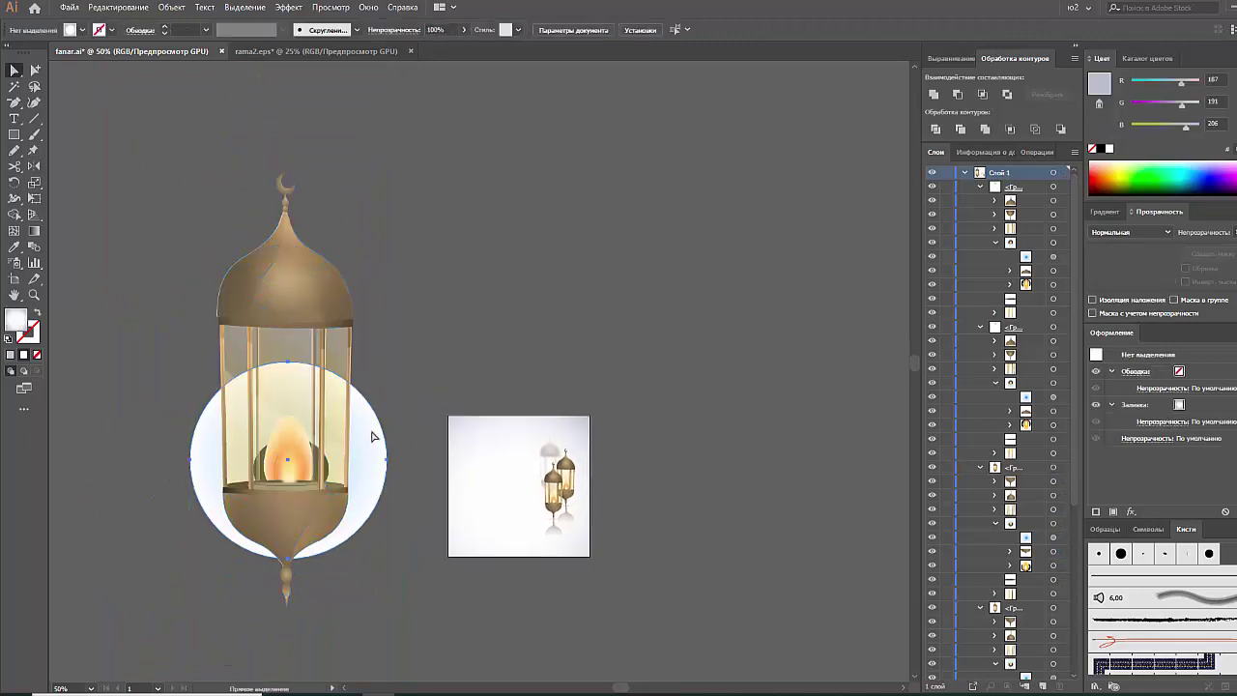
# Hide the glow ellipse, test-delete the glass panels, undo, and reselect the lantern copy.
pyautogui.click(372, 425)
pyautogui.click(301, 388)
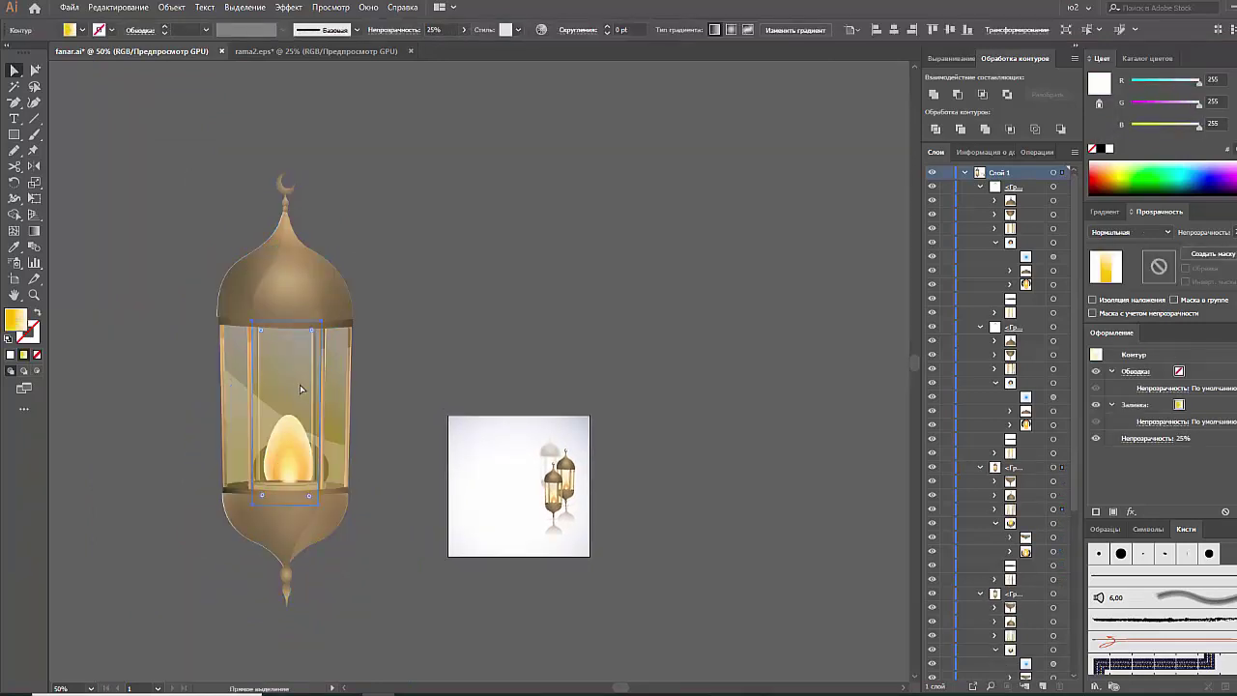
pyautogui.press('Delete')
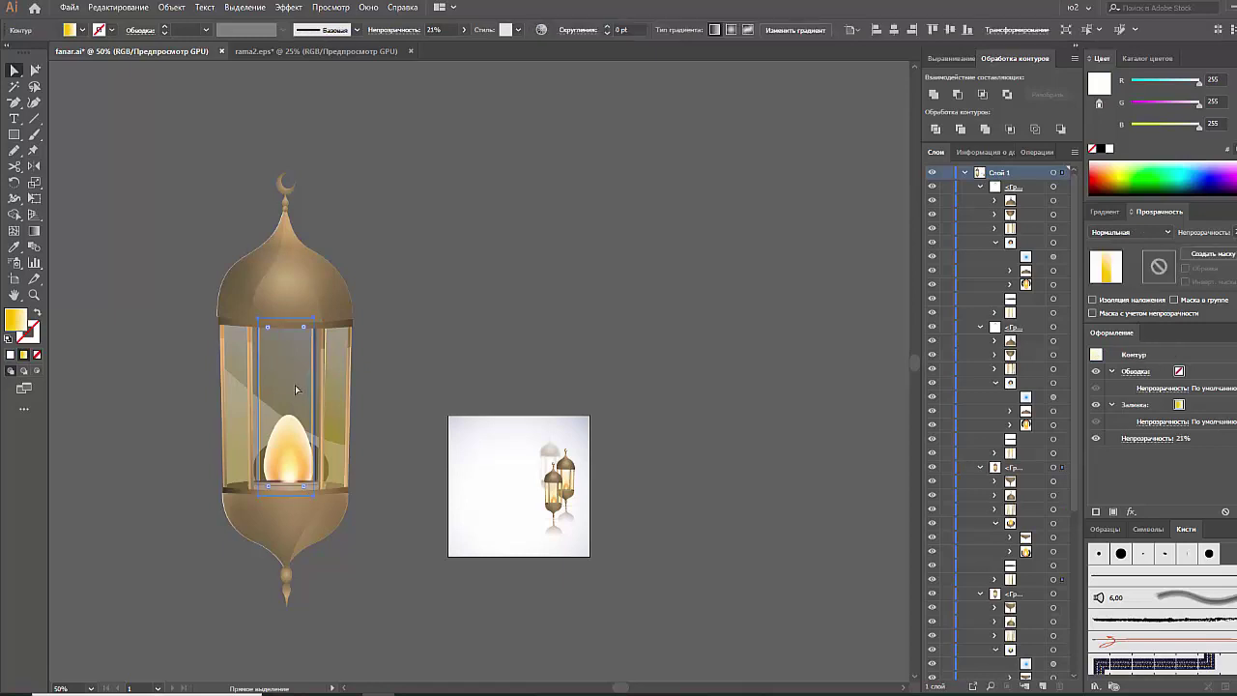
pyautogui.click(265, 406)
pyautogui.press('Delete')
pyautogui.click(234, 373)
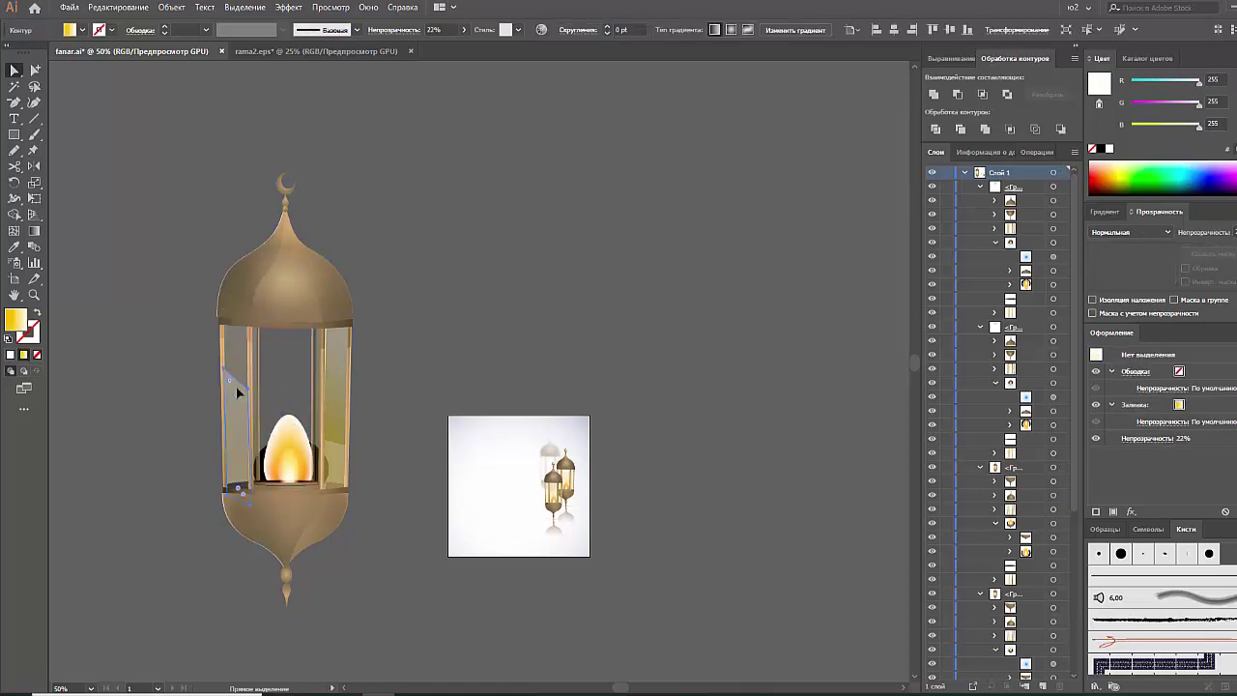
pyautogui.press('Delete')
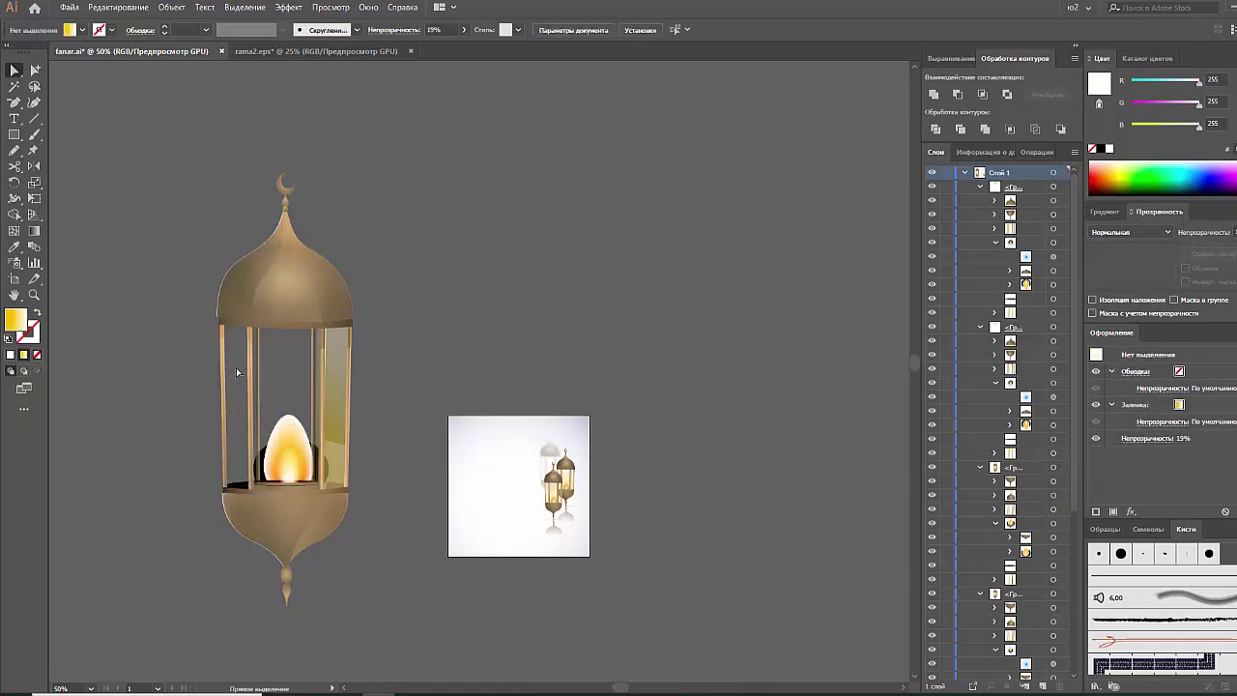
pyautogui.hotkey('ctrl', 'z')
pyautogui.hotkey('ctrl', 'z')
pyautogui.hotkey('ctrl', 'z')
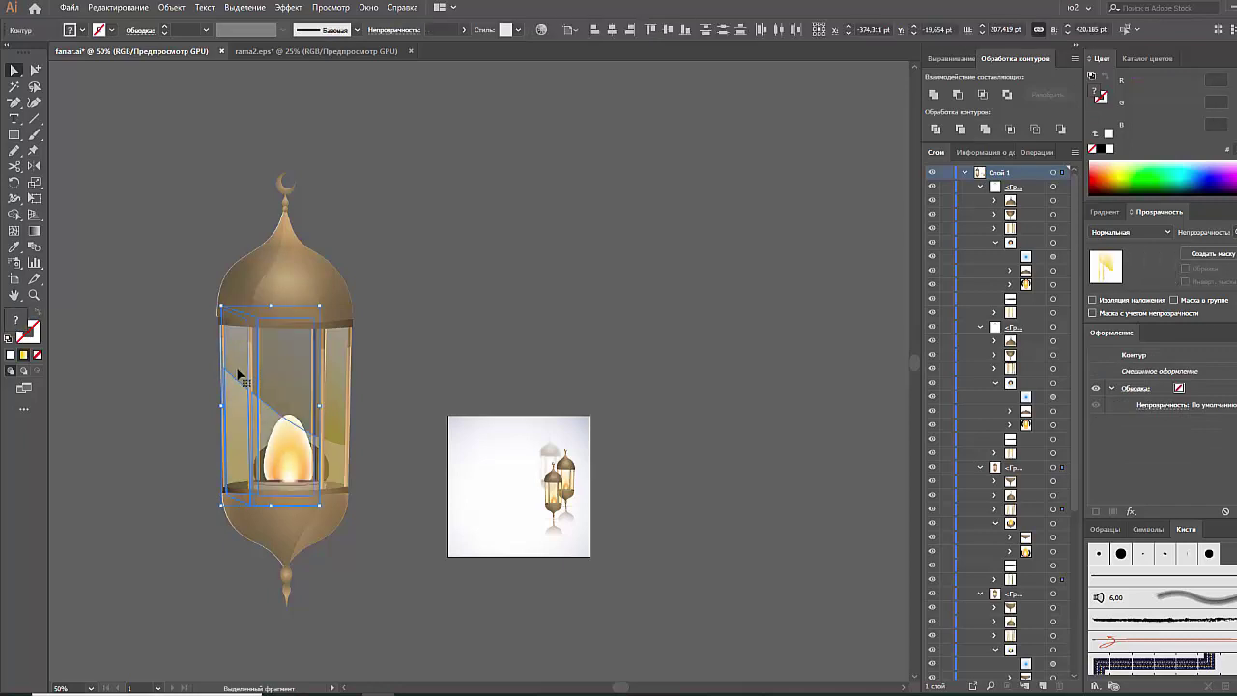
pyautogui.click(396, 346)
pyautogui.click(340, 339)
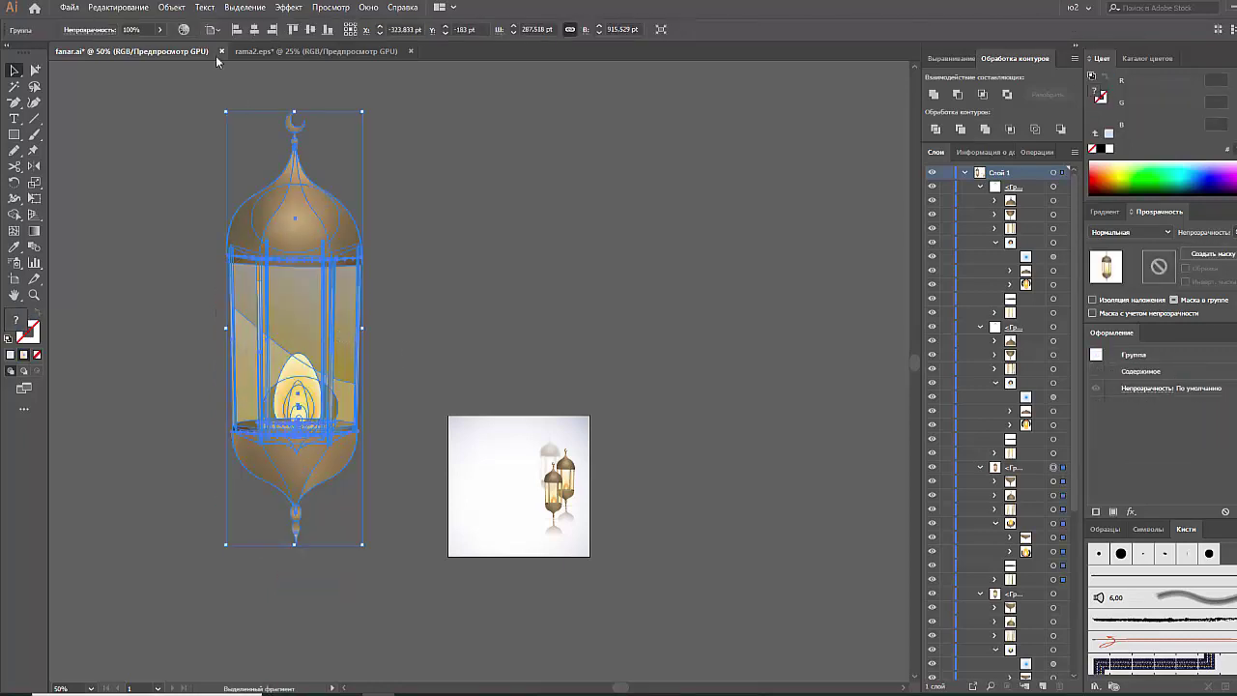
# Apply a 42.4 px Gaussian Blur to the enlarged lantern copy.
pyautogui.click(174, 8)
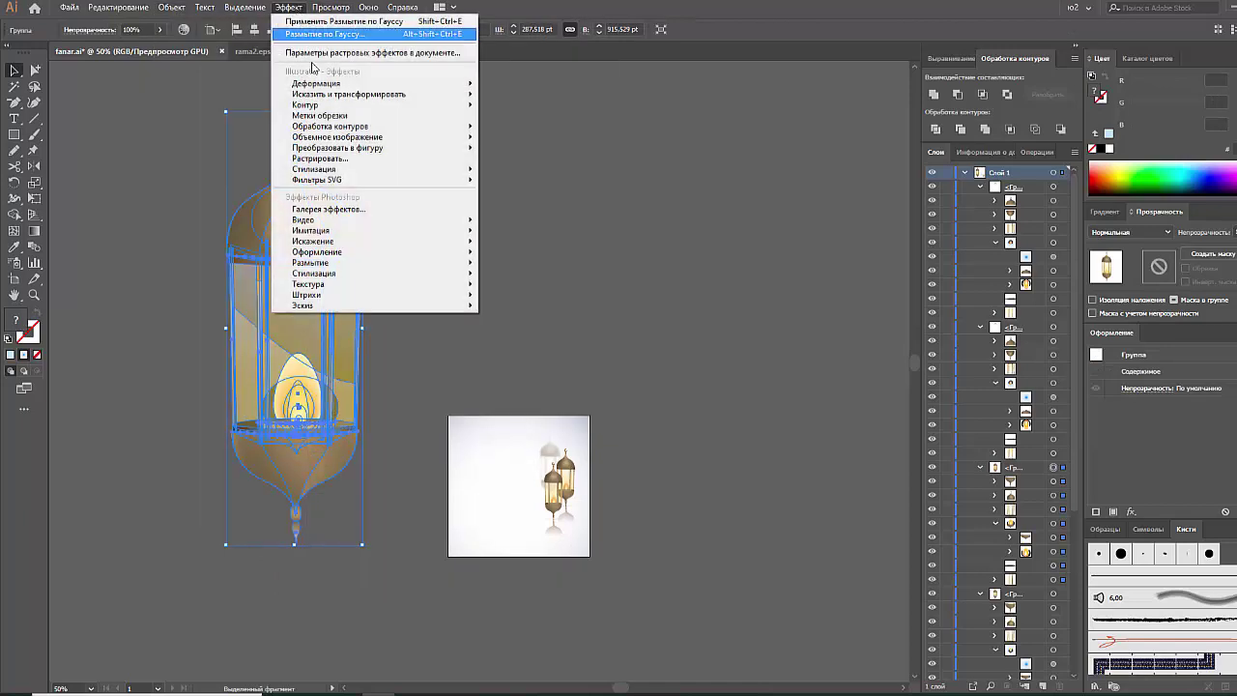
pyautogui.click(532, 295)
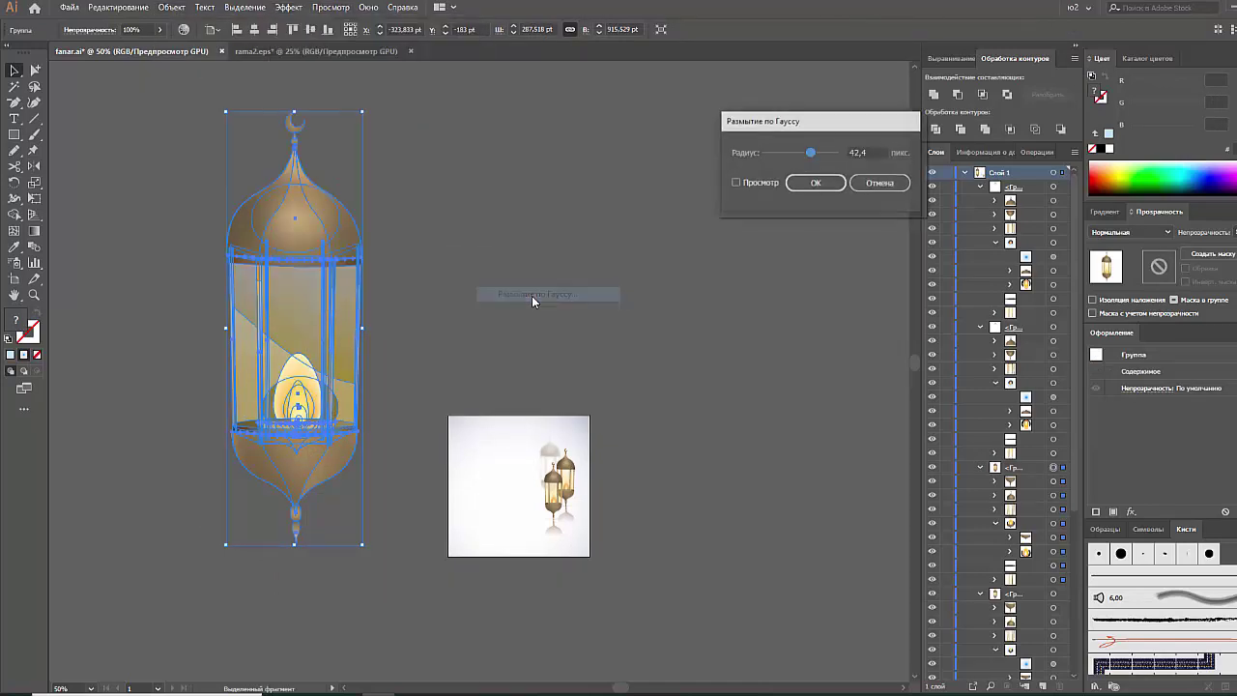
pyautogui.click(743, 186)
pyautogui.click(817, 183)
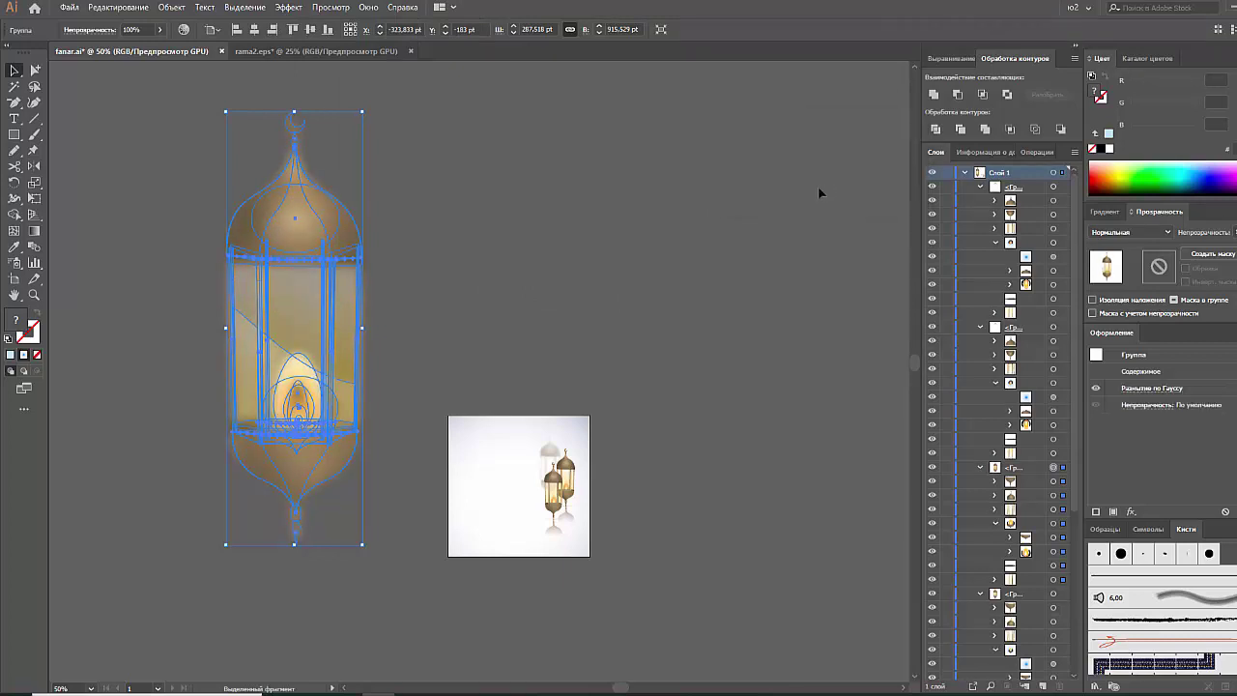
pyautogui.click(649, 190)
pyautogui.click(286, 273)
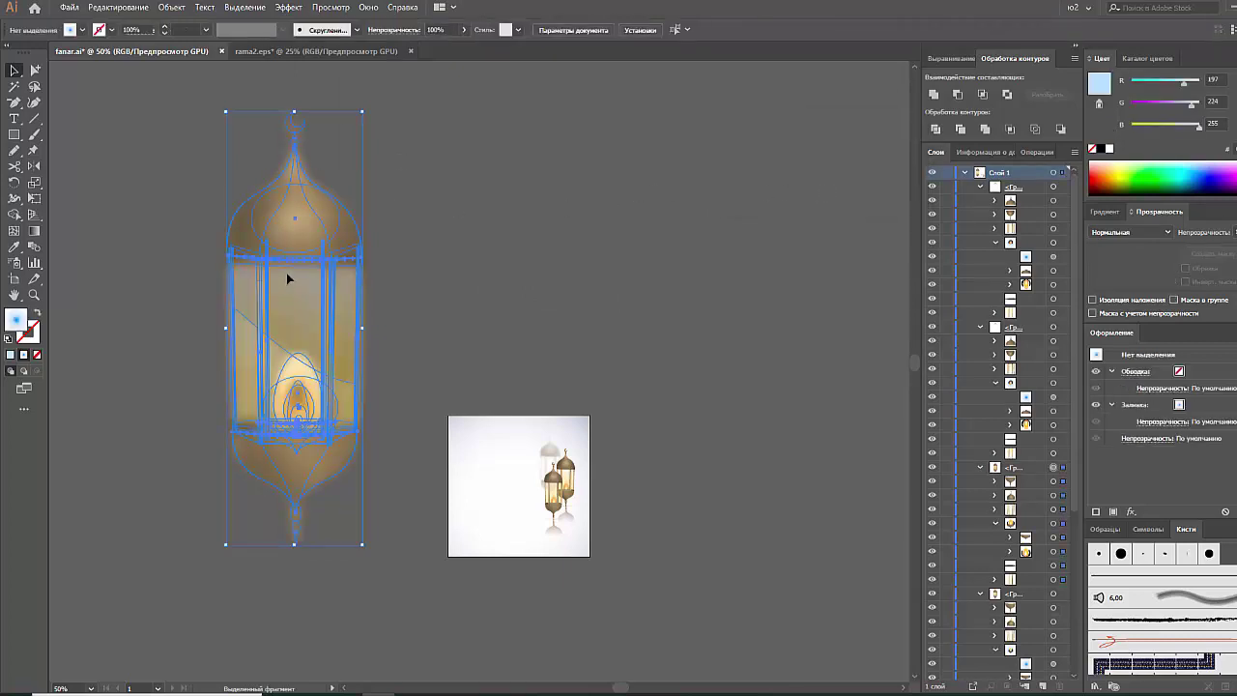
pyautogui.click(986, 153)
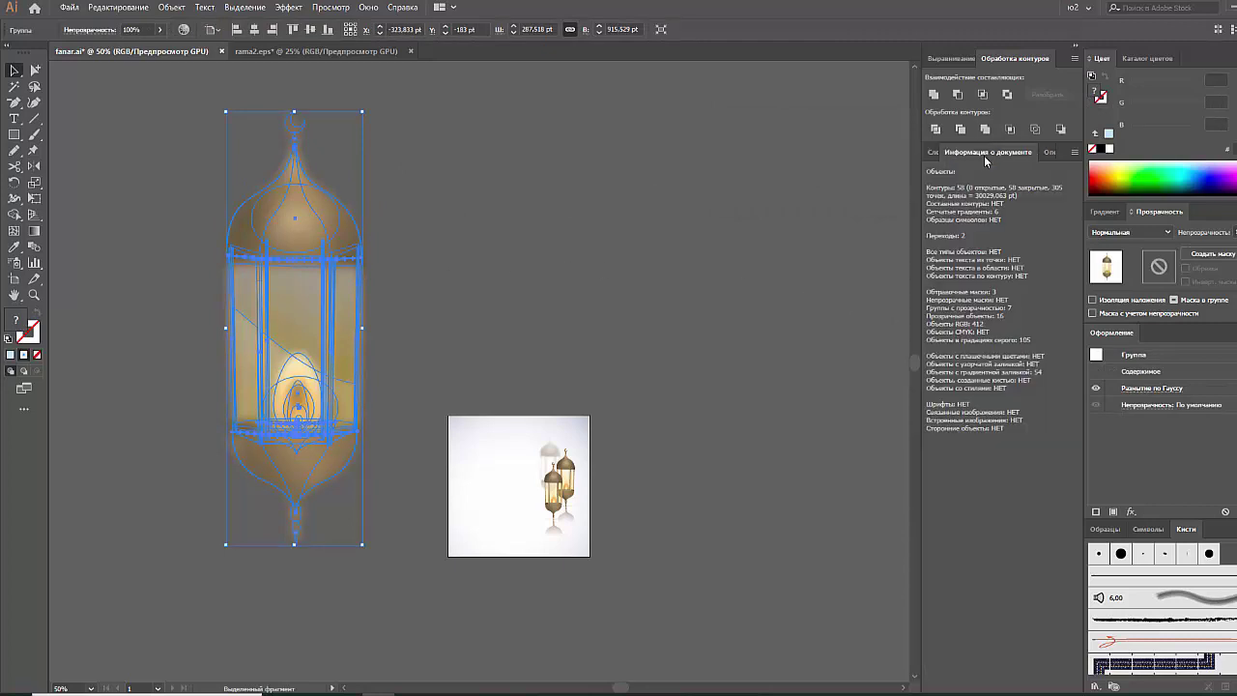
# Rasterize the blurred lantern into a single embedded image.
pyautogui.click(171, 7)
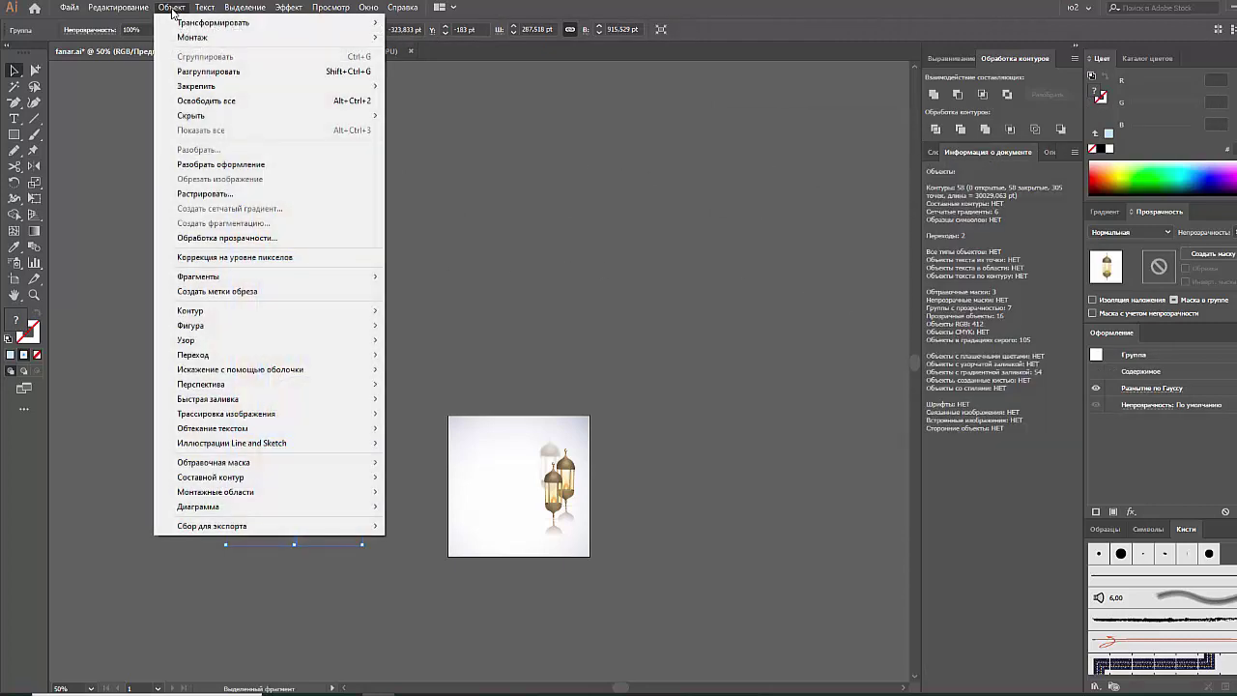
pyautogui.click(232, 203)
pyautogui.click(684, 461)
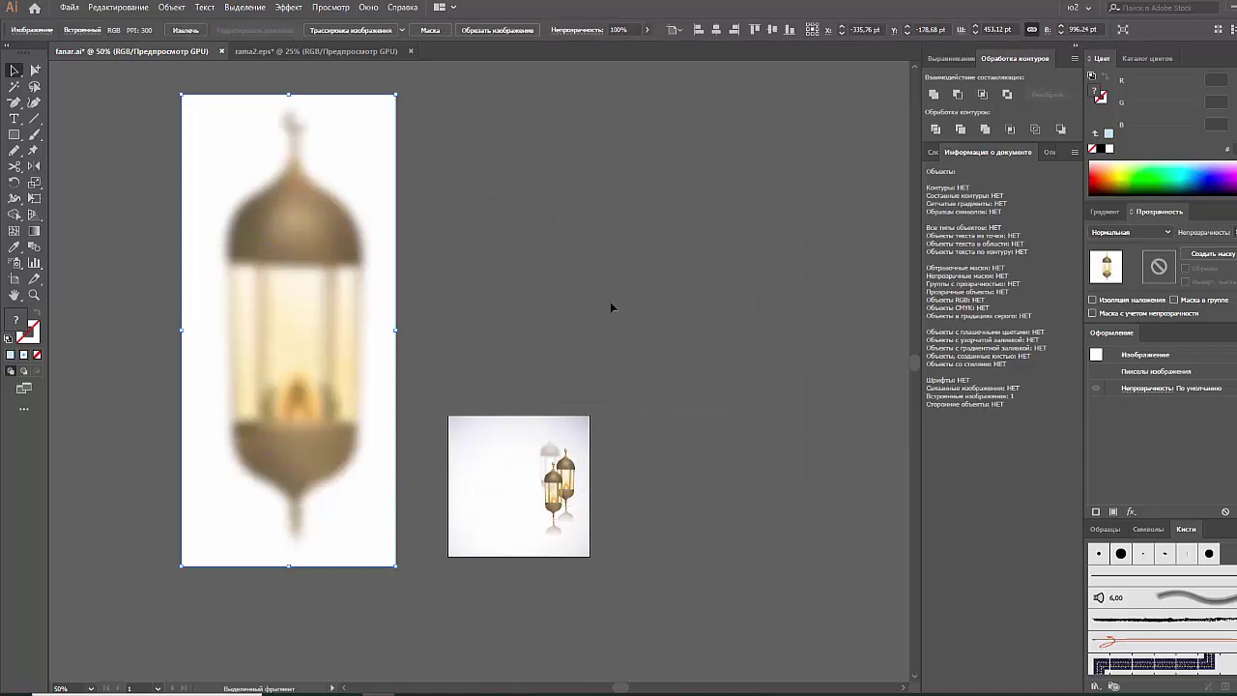
# Convert the rasterized lantern image into a 50×50 gradient mesh.
pyautogui.click(570, 290)
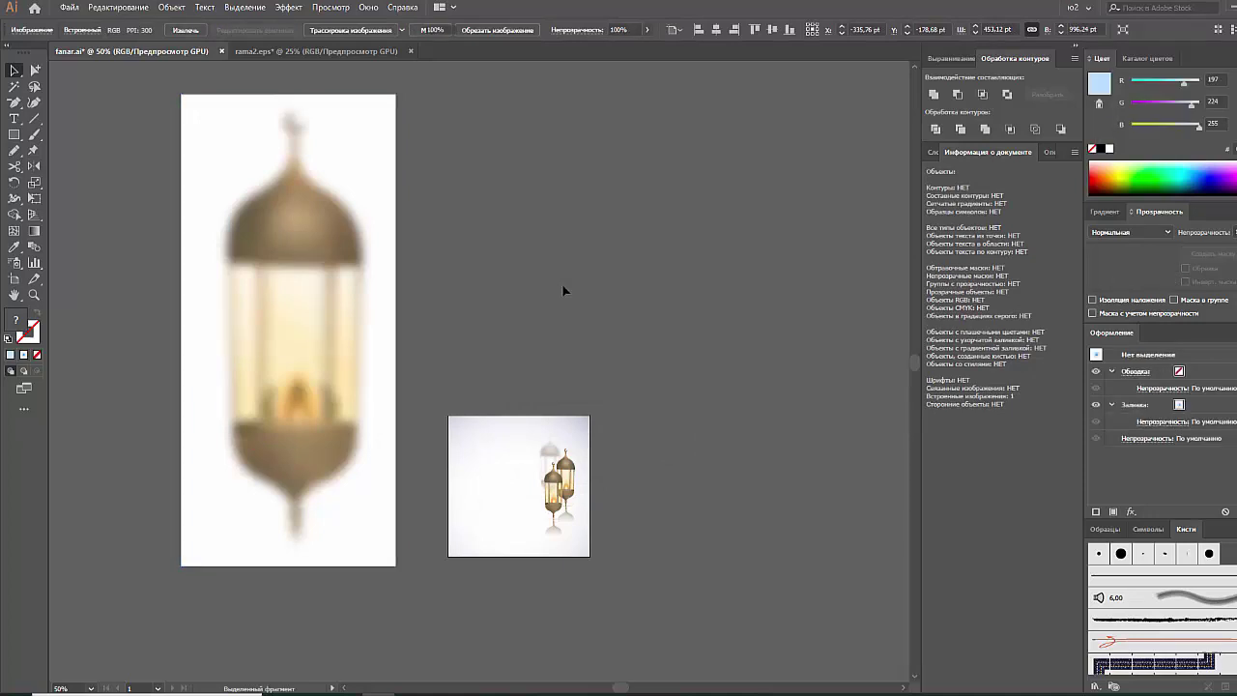
pyautogui.click(331, 309)
pyautogui.click(172, 8)
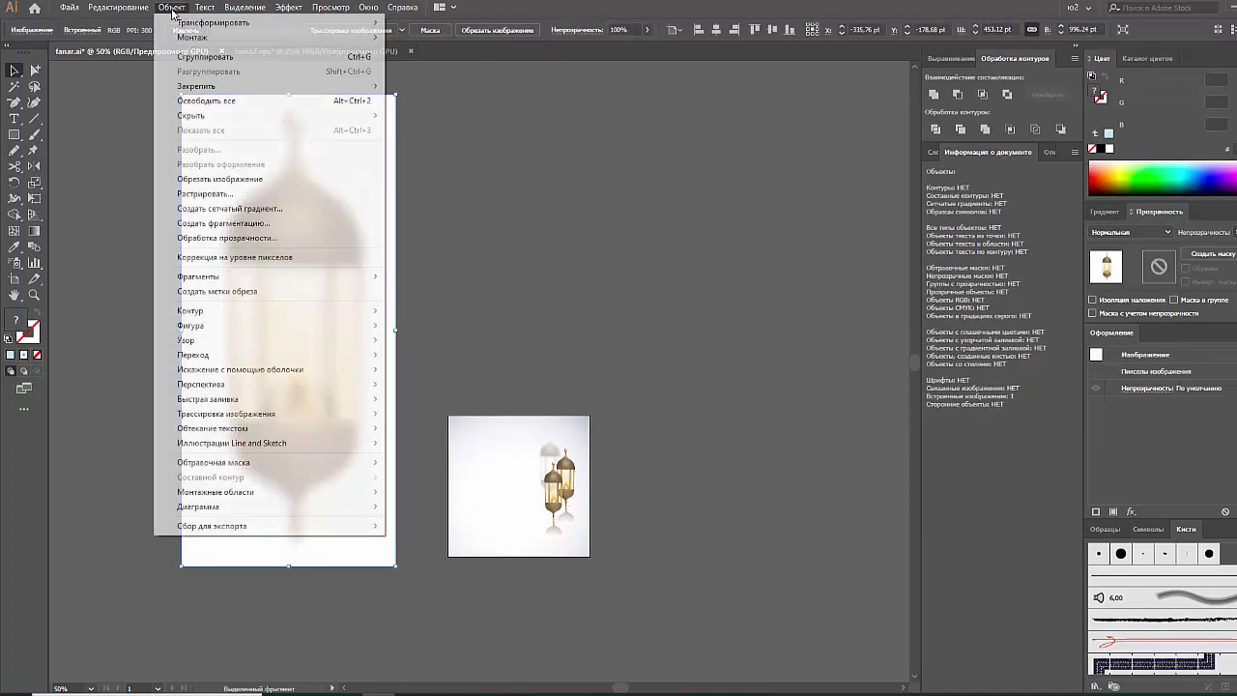
pyautogui.click(241, 211)
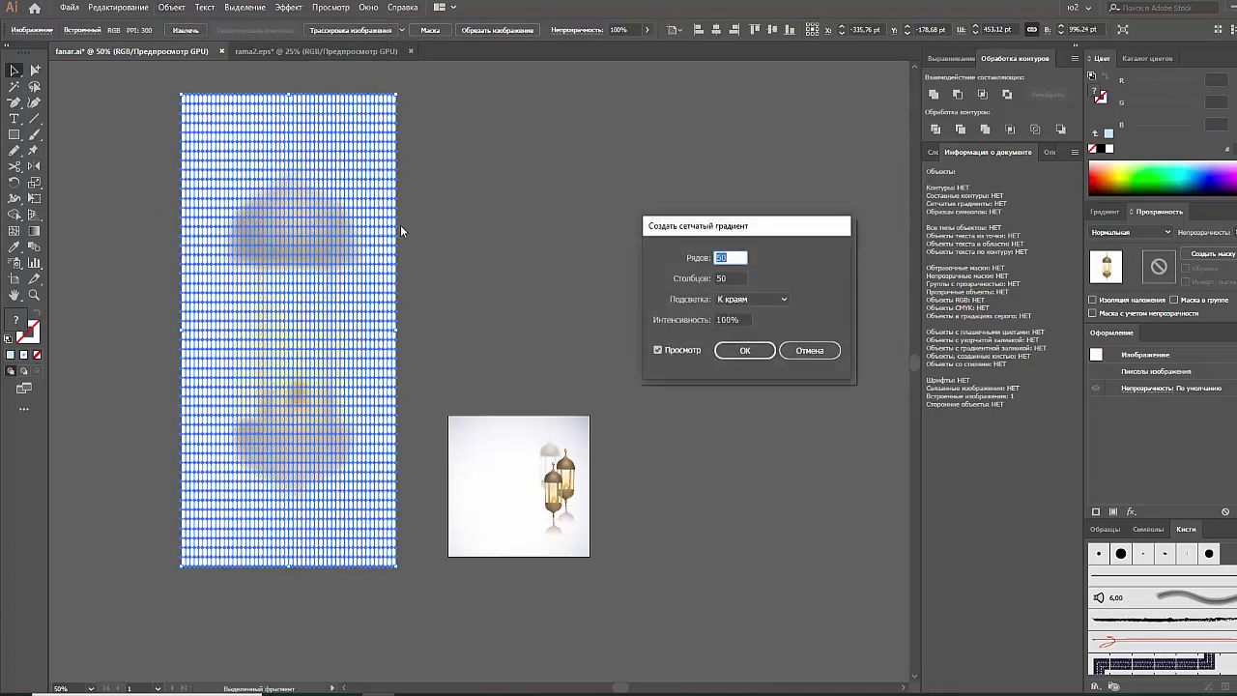
pyautogui.click(741, 352)
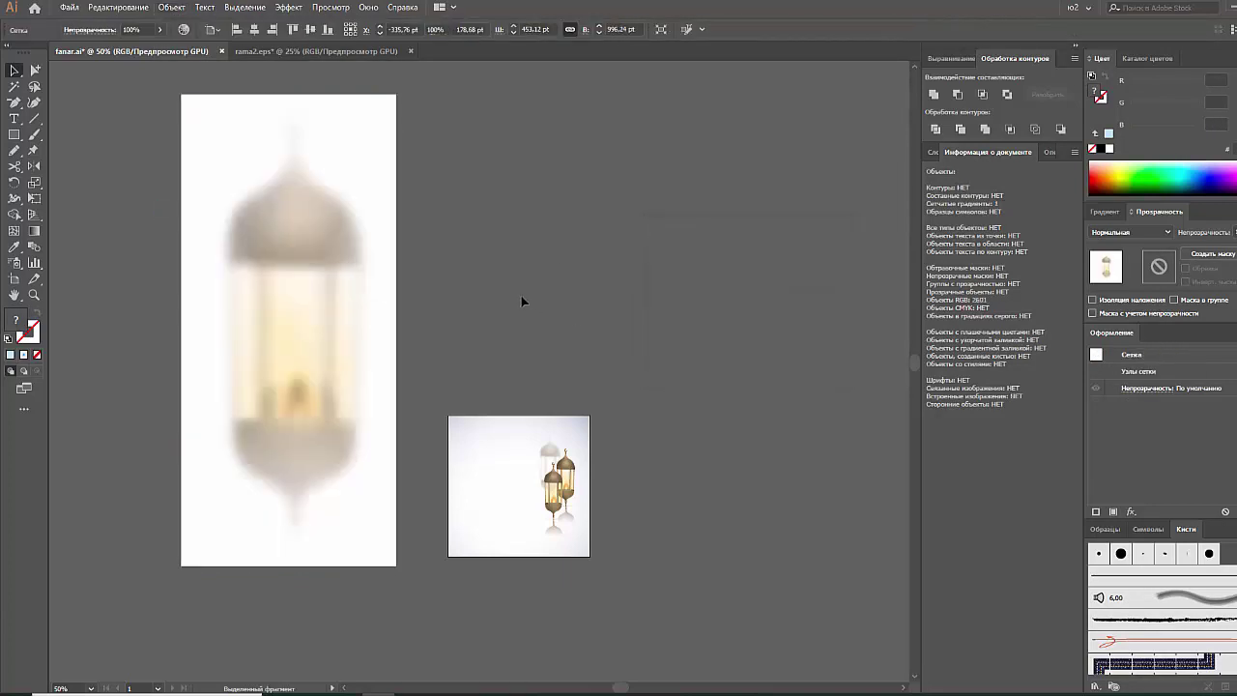
# Set the mesh to Multiply blend mode, shrink it, and move it onto the poster.
pyautogui.click(382, 289)
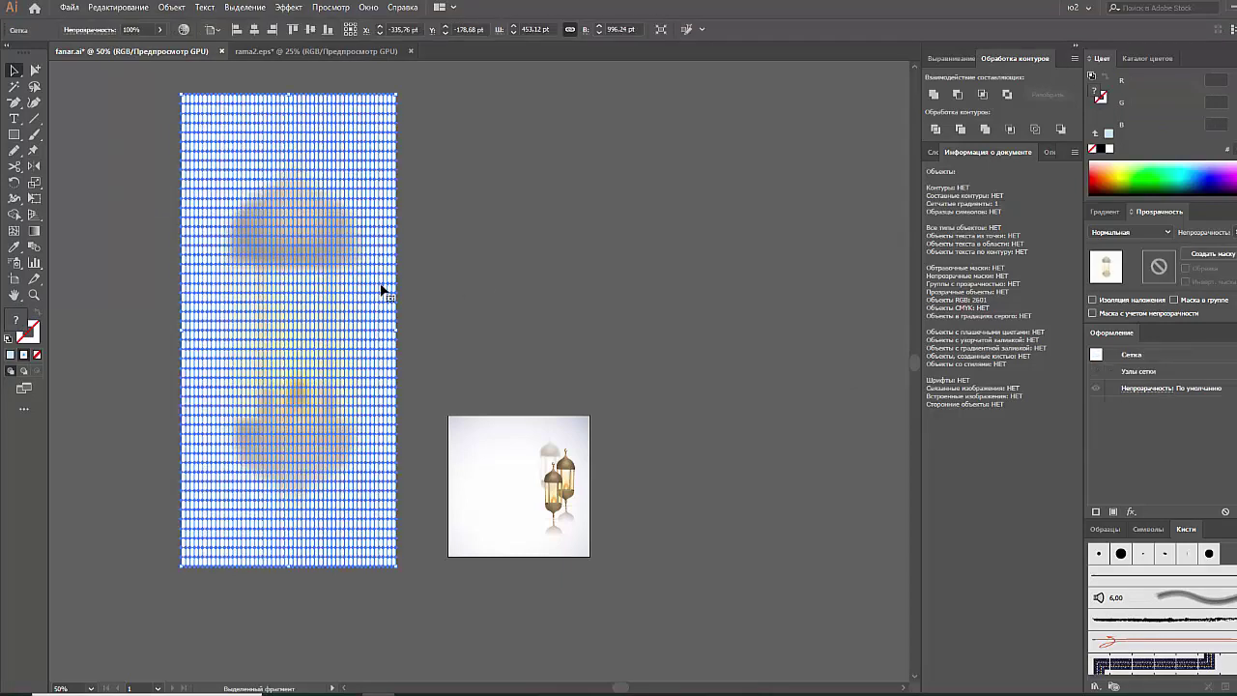
pyautogui.click(526, 238)
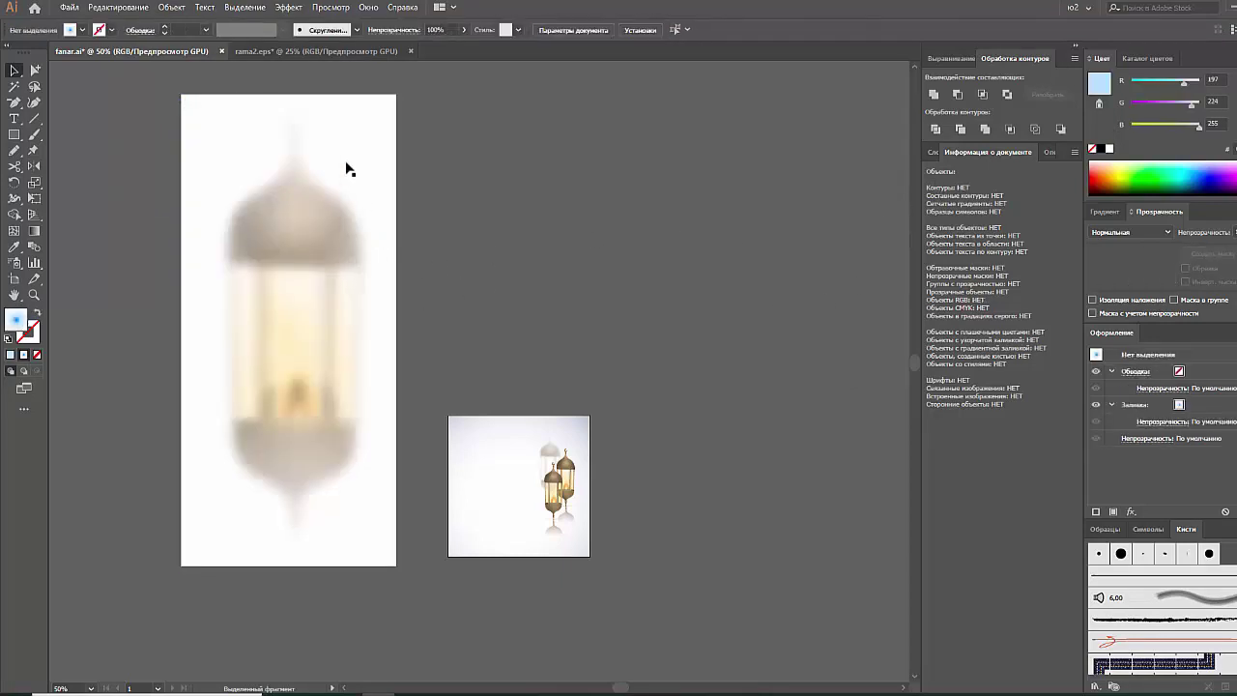
pyautogui.click(269, 430)
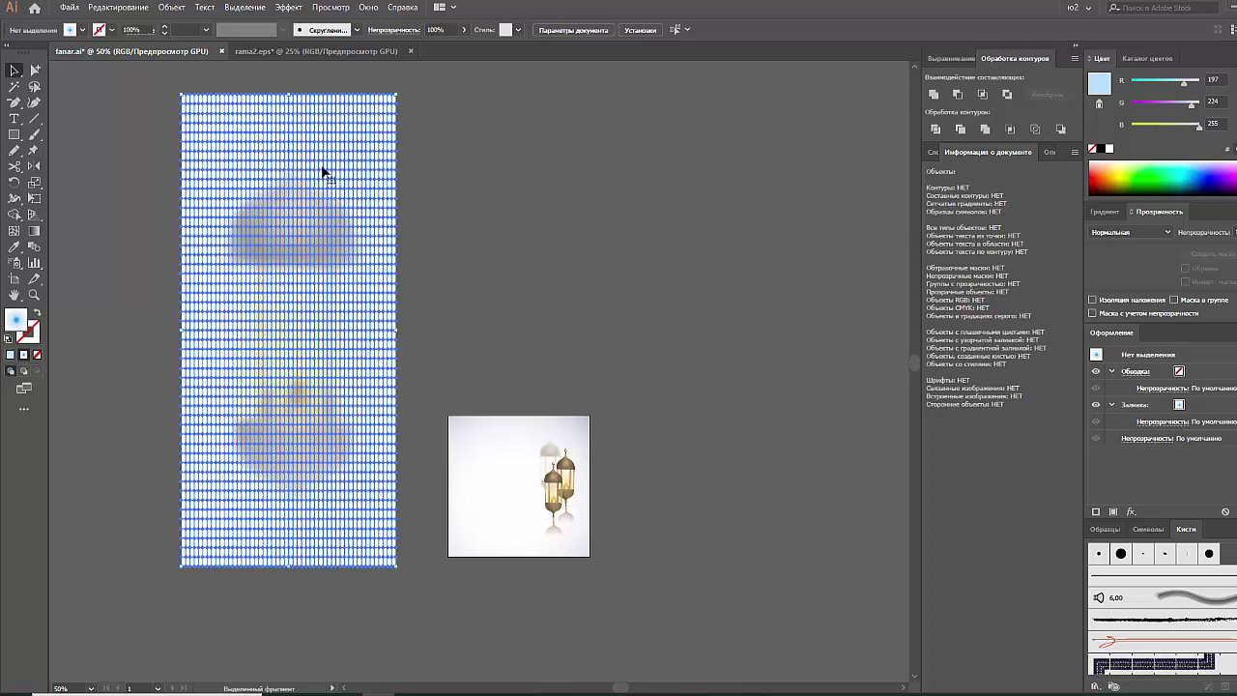
pyautogui.click(1132, 232)
pyautogui.click(1122, 280)
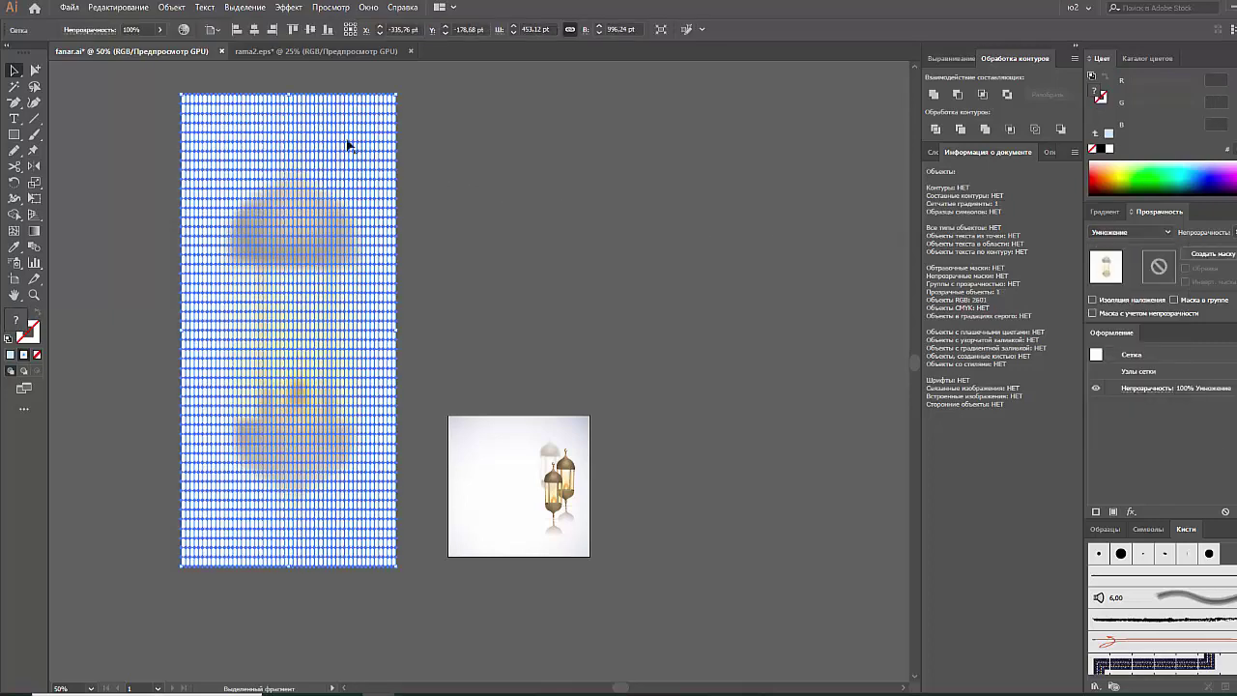
pyautogui.moveTo(287, 94); pyautogui.dragTo(289, 345)
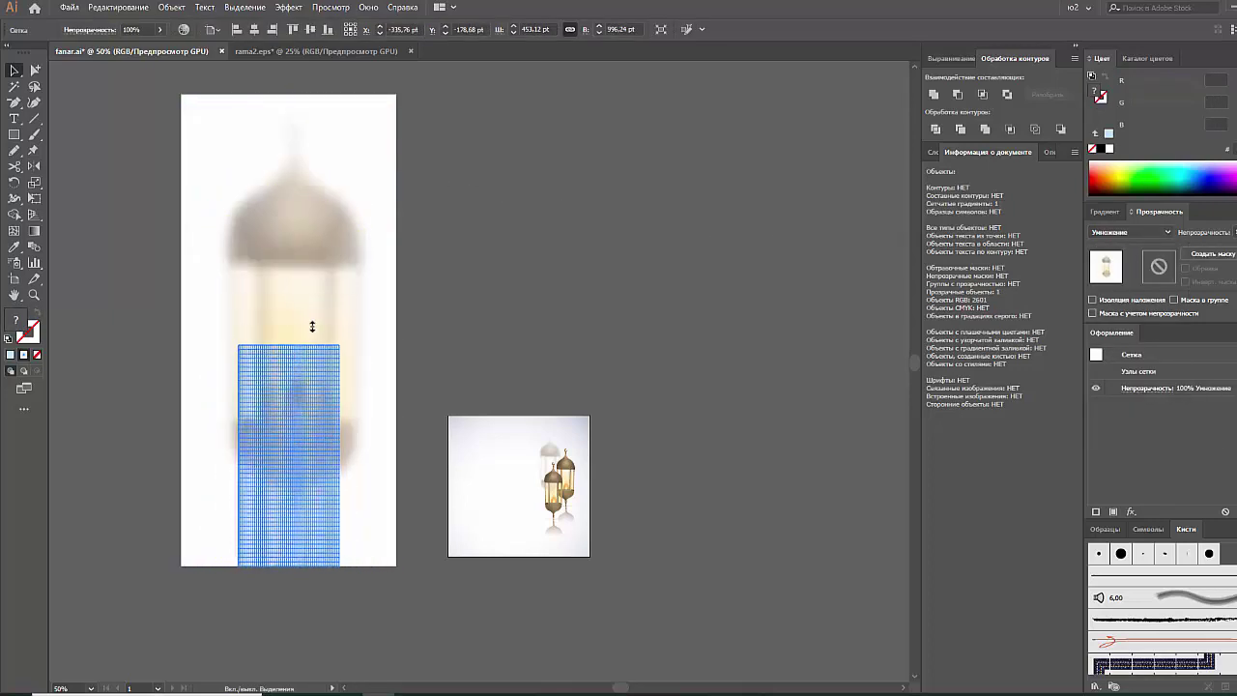
pyautogui.moveTo(309, 393); pyautogui.dragTo(500, 431)
# Fit the poster artboard in the window and close the floating Info panel.
pyautogui.click(381, 415)
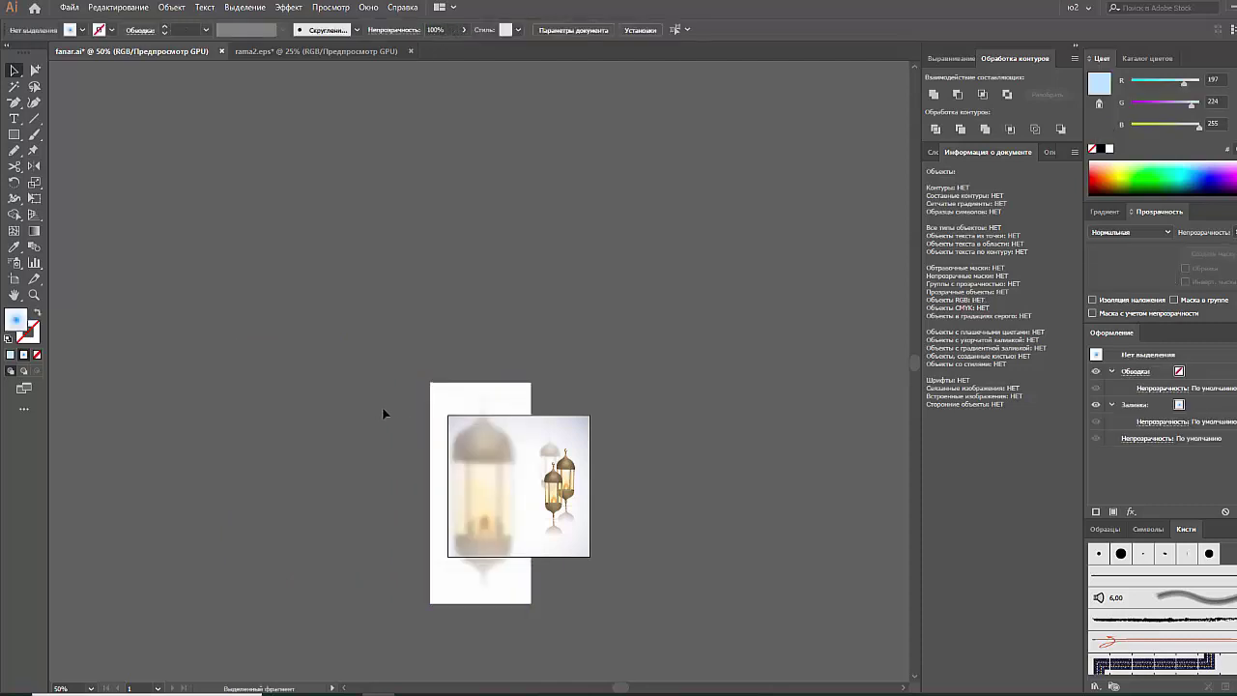
pyautogui.press('F8')
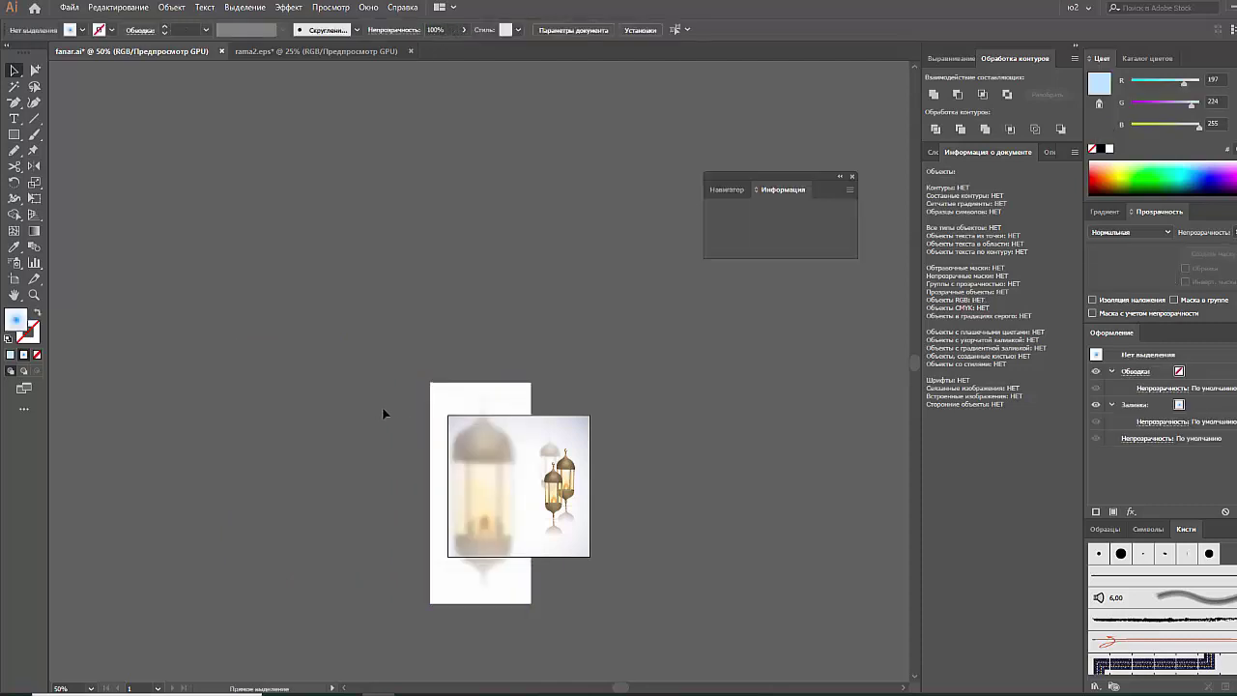
pyautogui.hotkey('ctrl', '0')
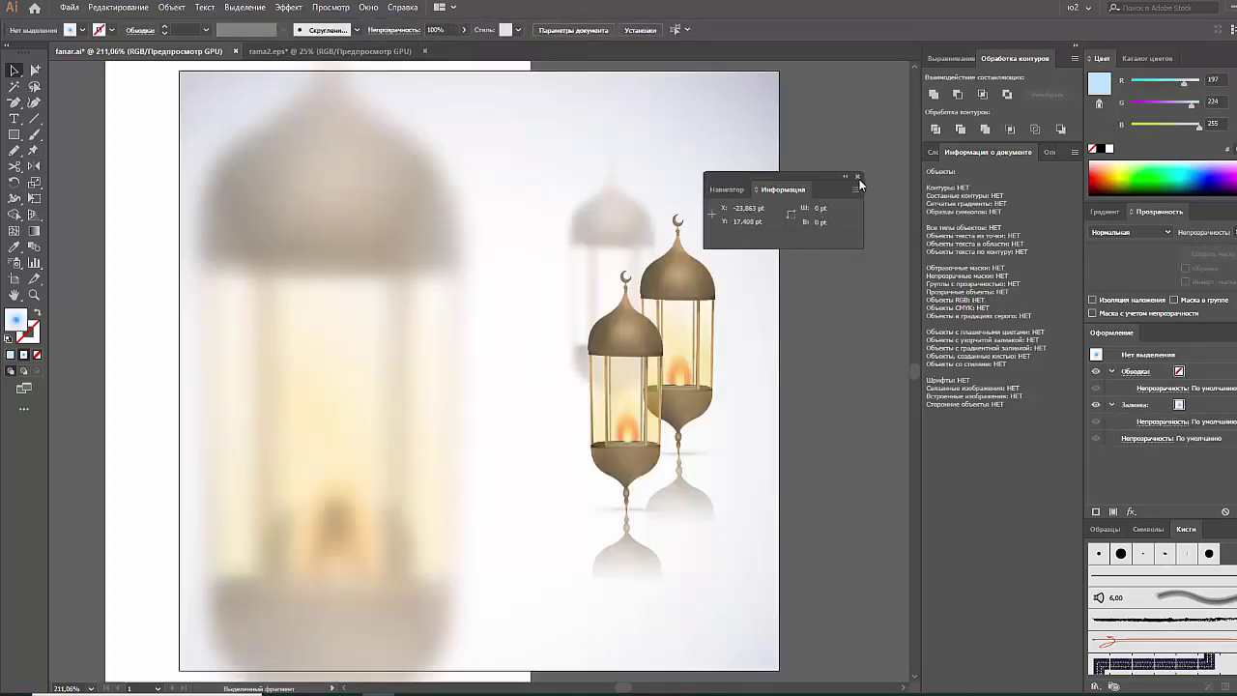
pyautogui.click(858, 178)
# Adjust then delete the blurred mesh, and duplicate the front gold lantern to the upper left.
pyautogui.click(373, 351)
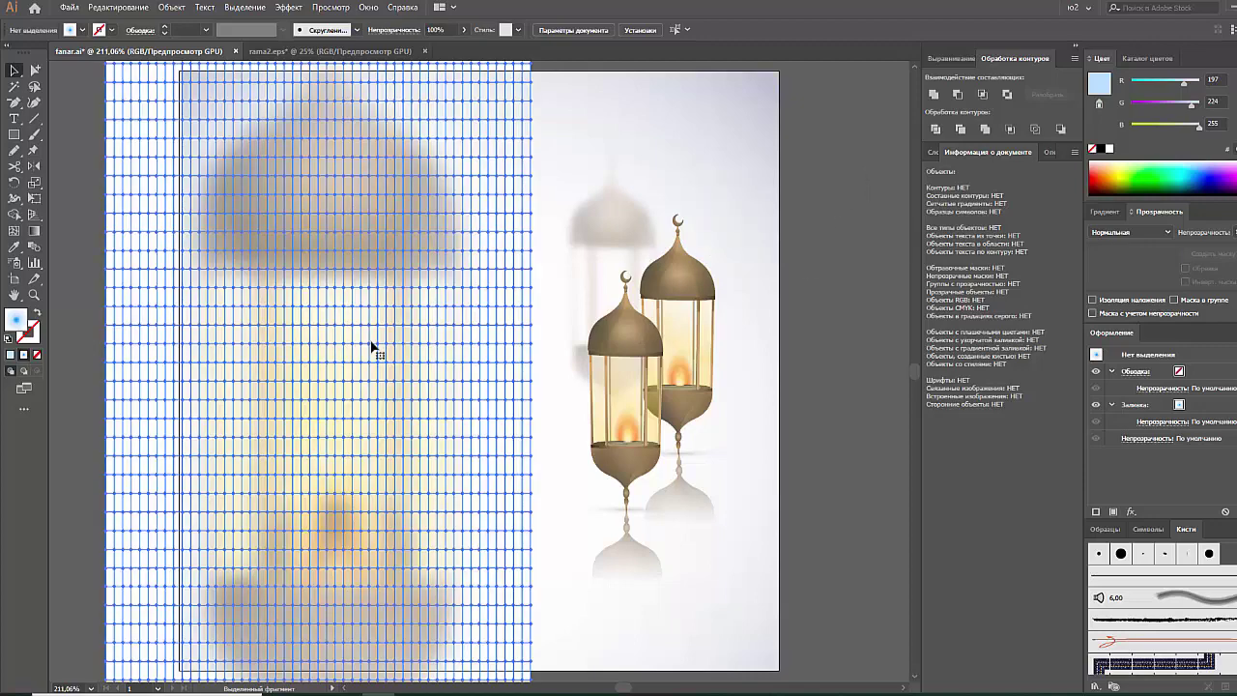
pyautogui.click(252, 384)
pyautogui.moveTo(252, 383); pyautogui.dragTo(199, 393)
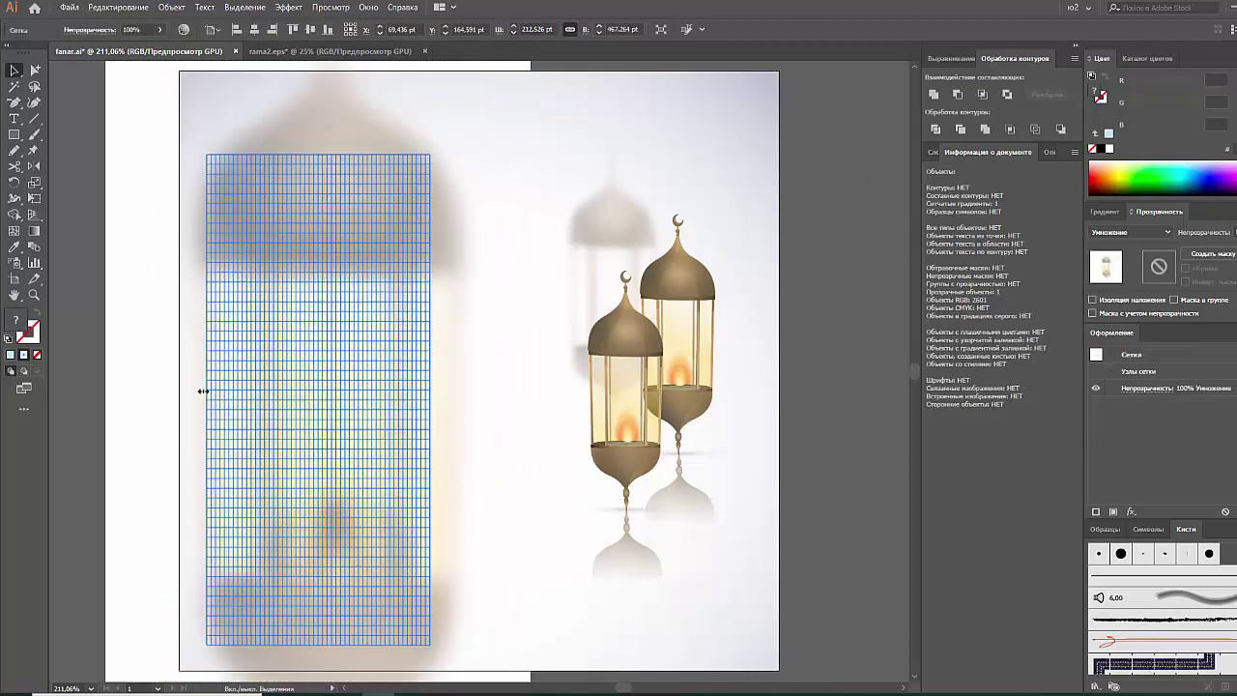
pyautogui.moveTo(288, 424); pyautogui.dragTo(284, 366)
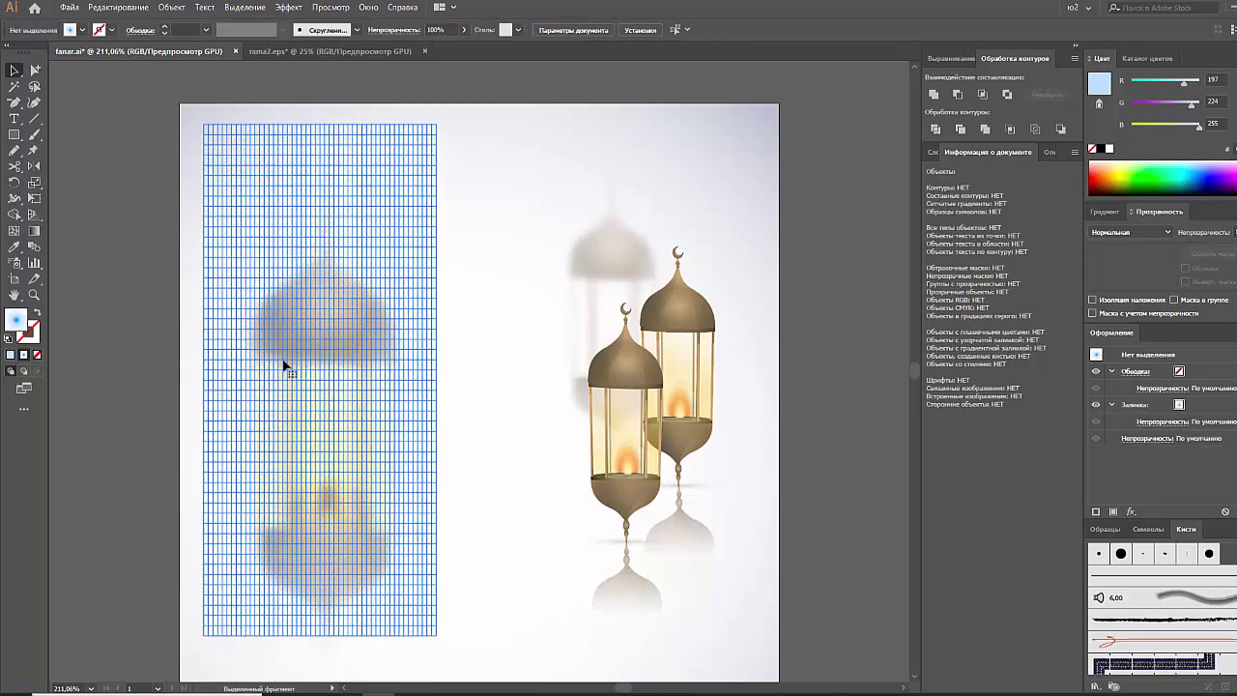
pyautogui.click(188, 352)
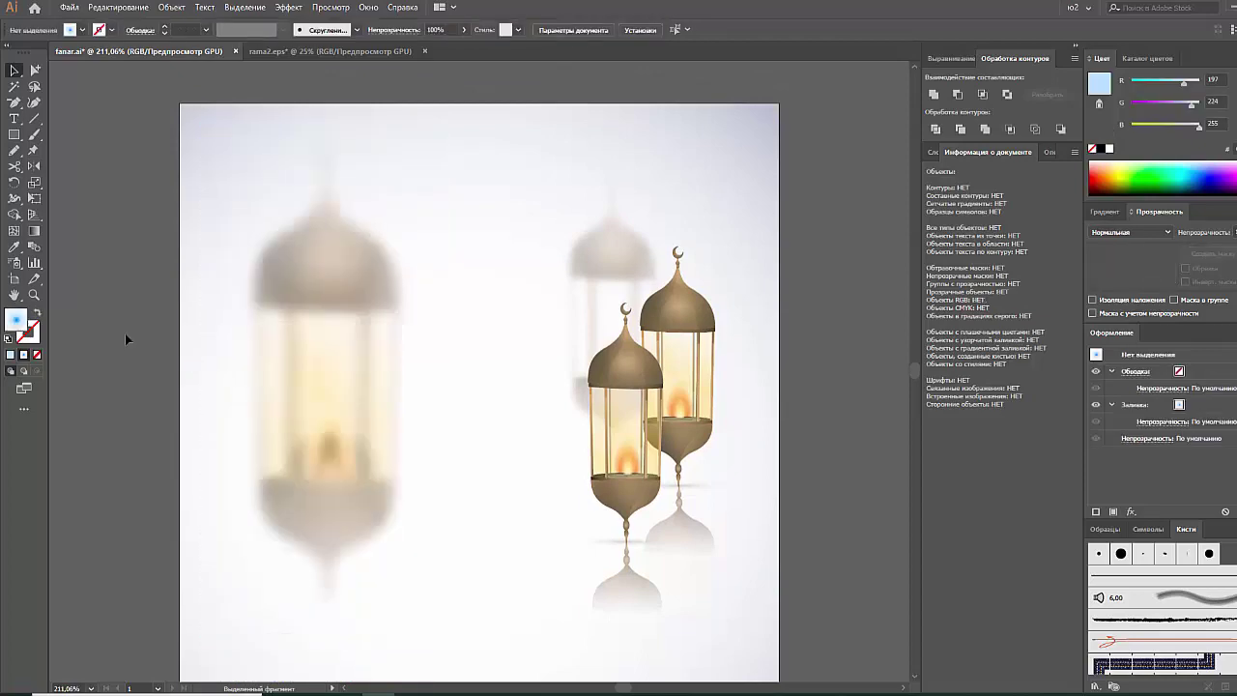
pyautogui.click(307, 370)
pyautogui.press('Delete')
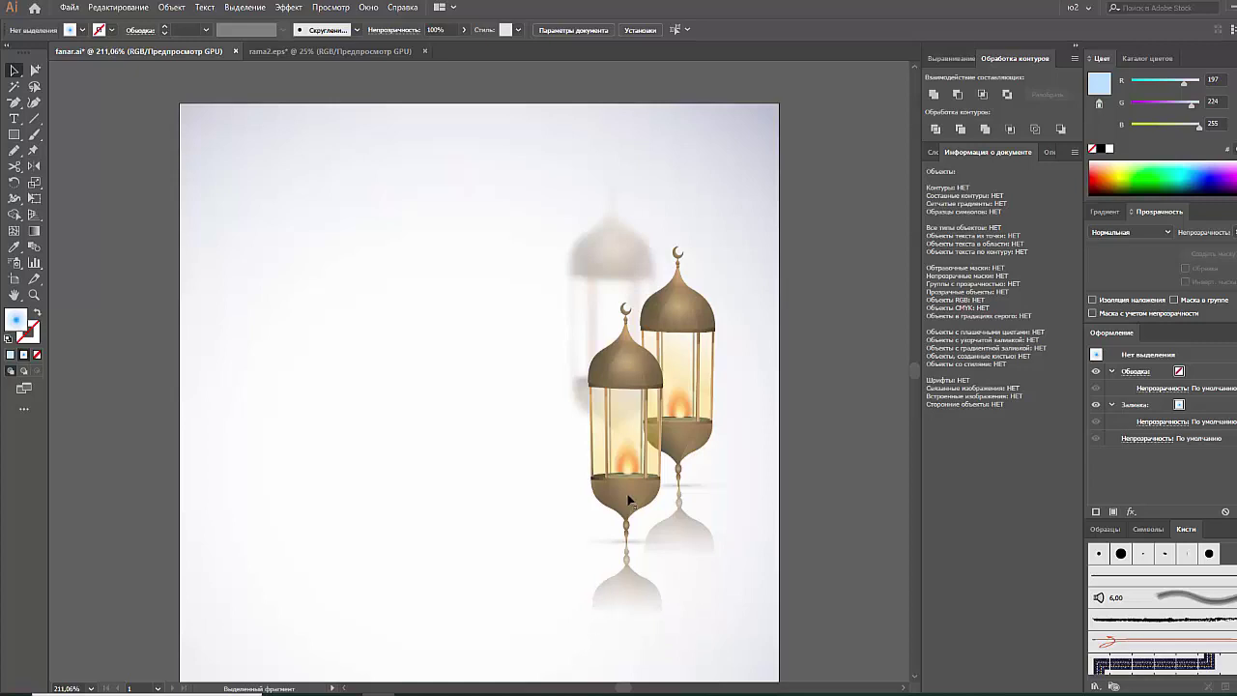
pyautogui.moveTo(628, 500)
pyautogui.mouseDown()
pyautogui.moveTo(408, 432)
pyautogui.moveTo(392, 409)
pyautogui.mouseUp()
# Draw a rectangle covering the left gold lantern.
pyautogui.click(220, 272)
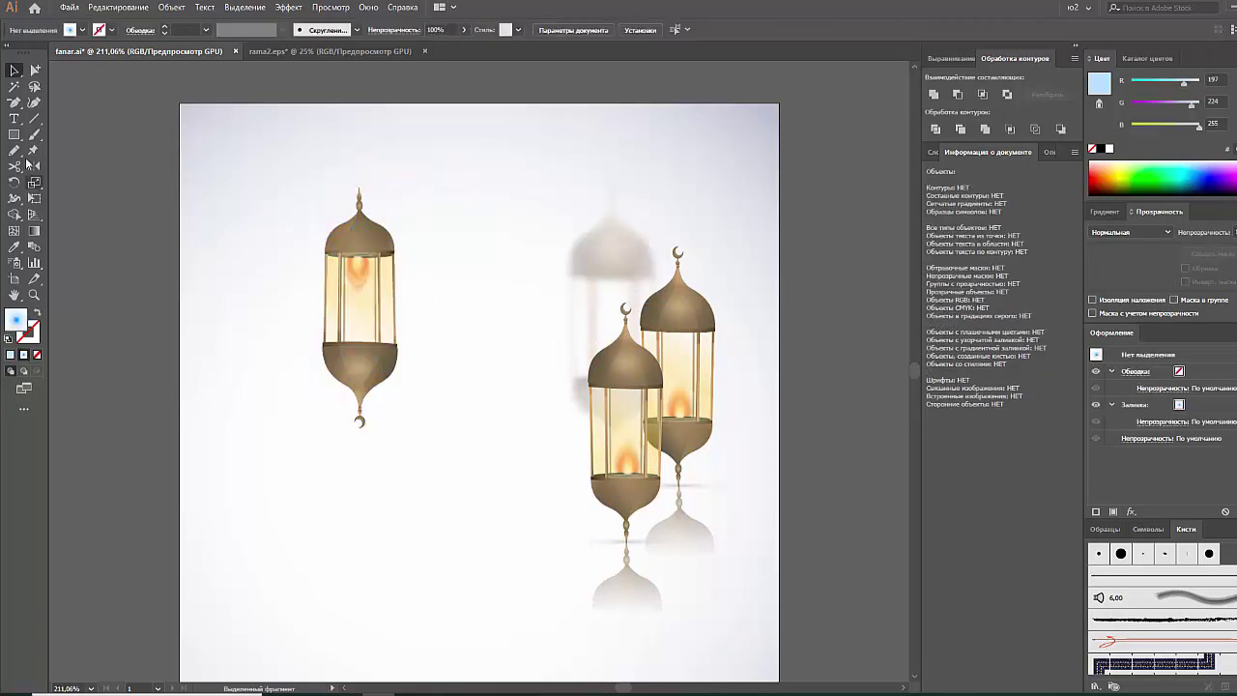
pyautogui.click(15, 135)
pyautogui.moveTo(298, 178); pyautogui.dragTo(417, 437)
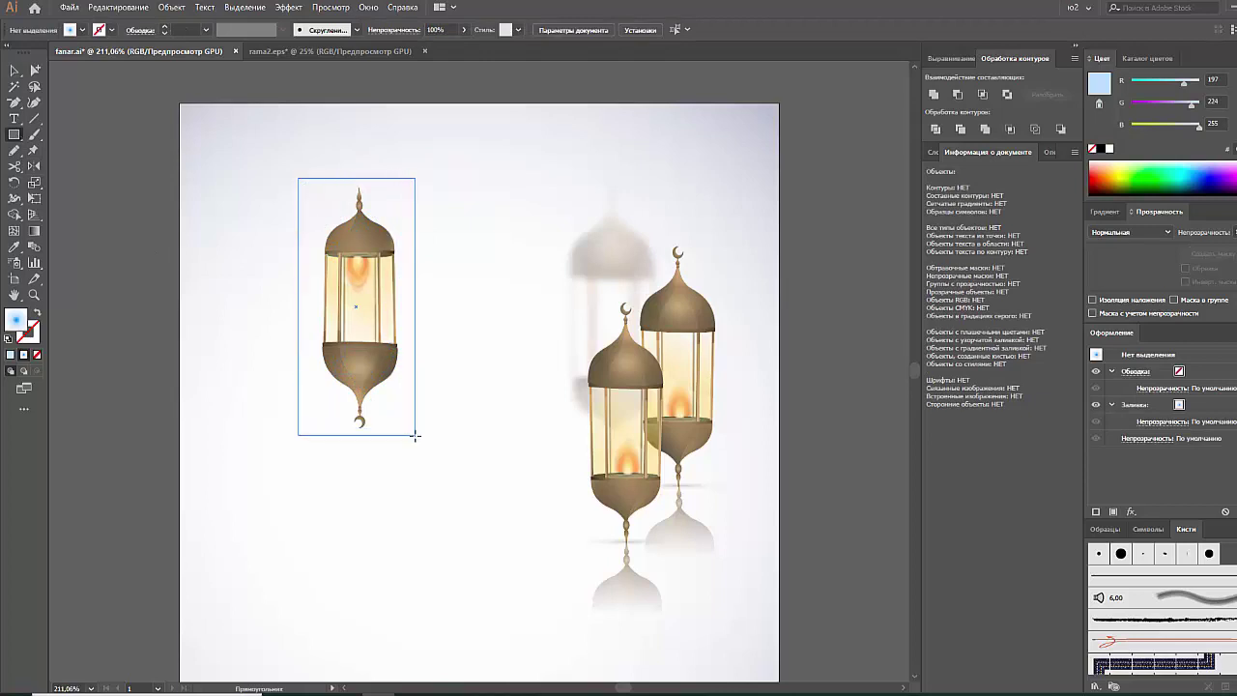
# Fill the rectangle with a 90° linear white-to-black gradient and select it with the lantern.
pyautogui.click(1108, 210)
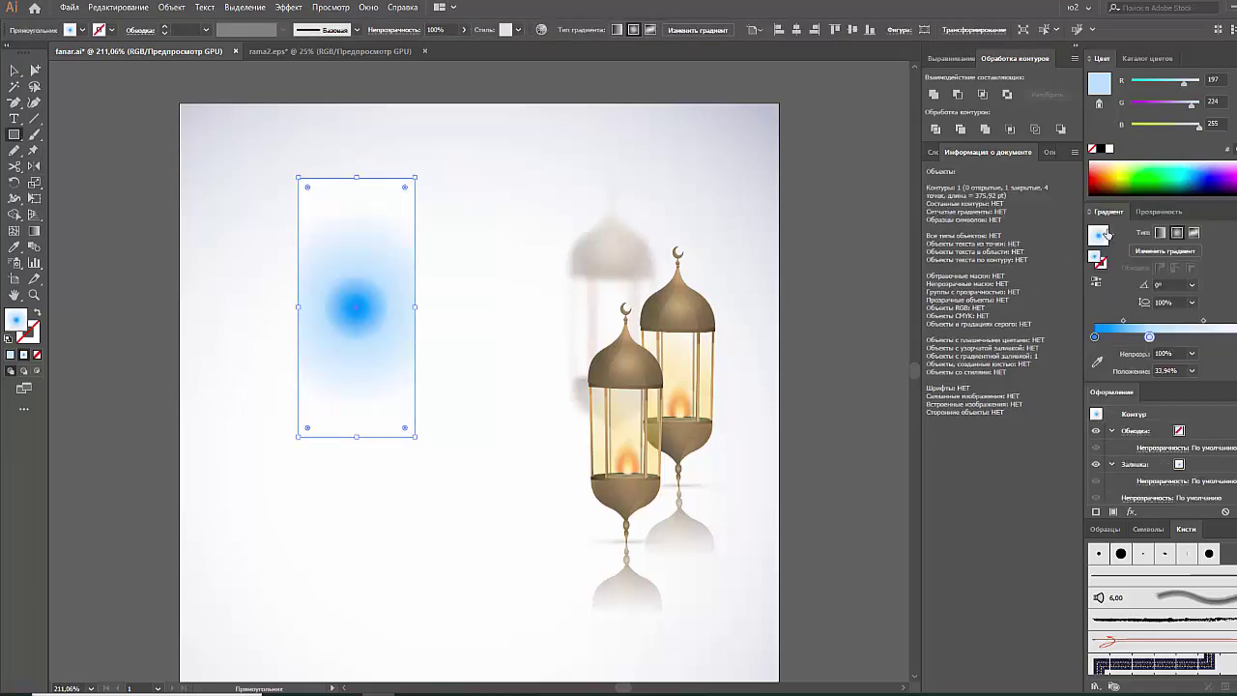
pyautogui.click(1112, 234)
pyautogui.click(1095, 257)
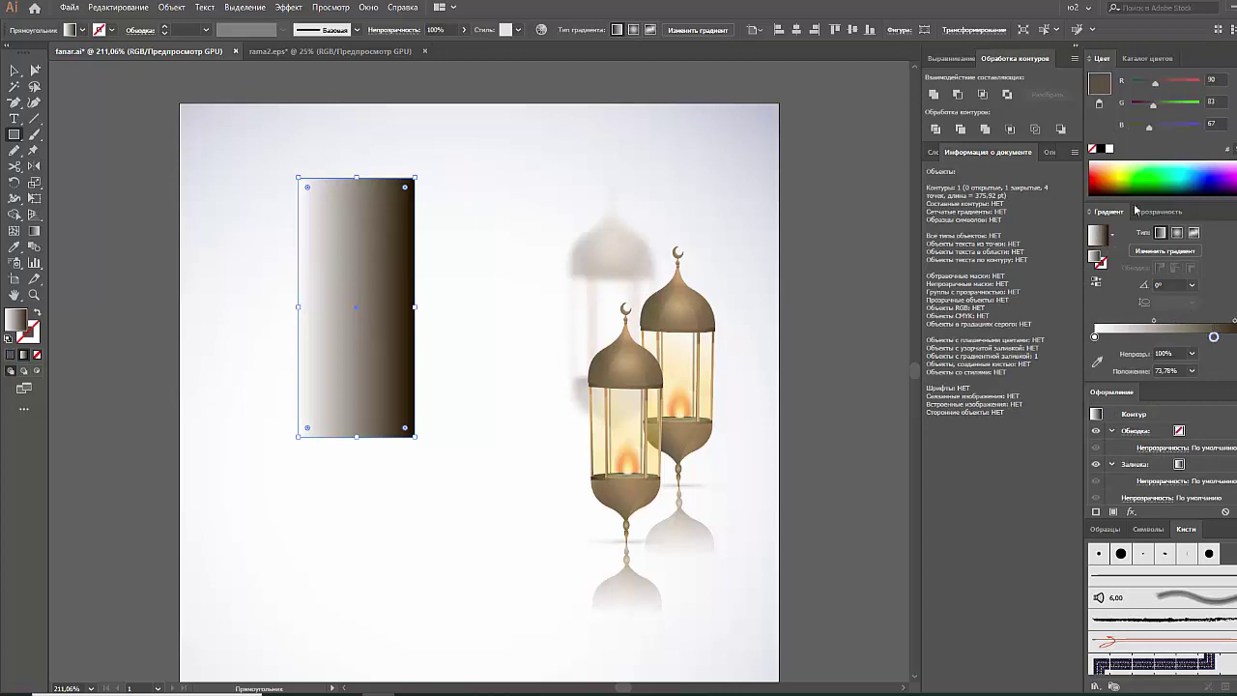
pyautogui.click(1099, 148)
pyautogui.moveTo(1214, 336)
pyautogui.mouseDown()
pyautogui.moveTo(1233, 337)
pyautogui.moveTo(1159, 322)
pyautogui.mouseUp()
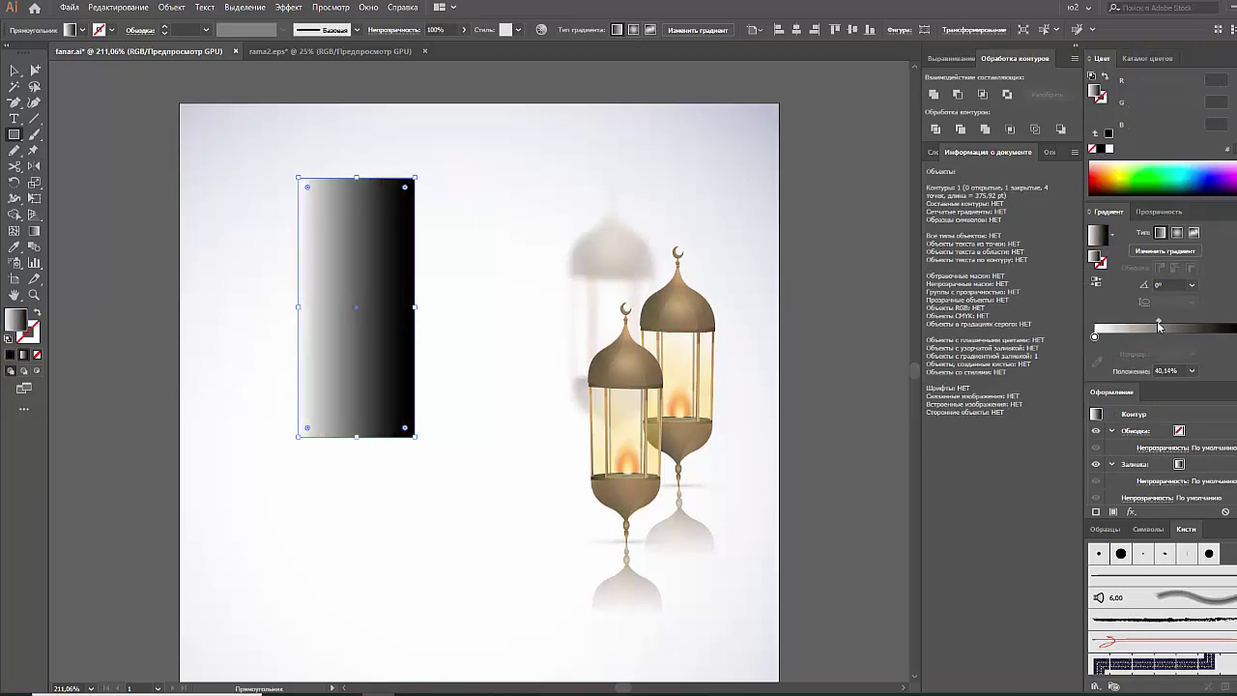
pyautogui.click(1192, 285)
pyautogui.click(1207, 357)
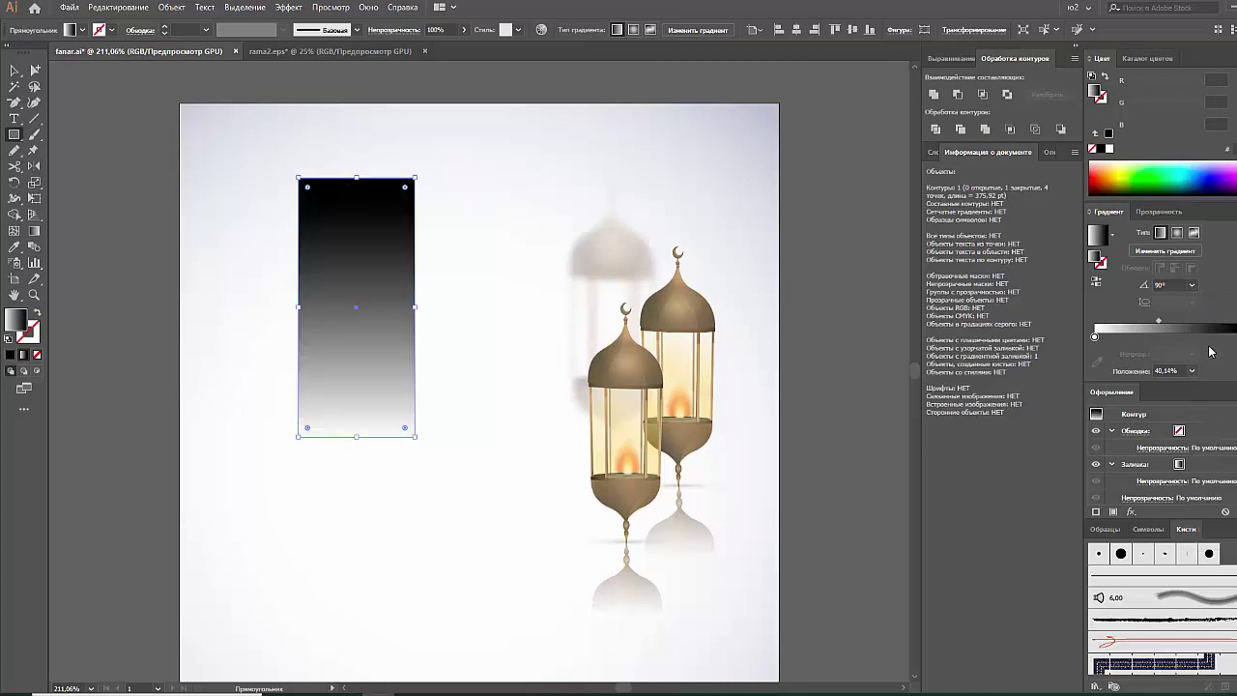
pyautogui.press('v')
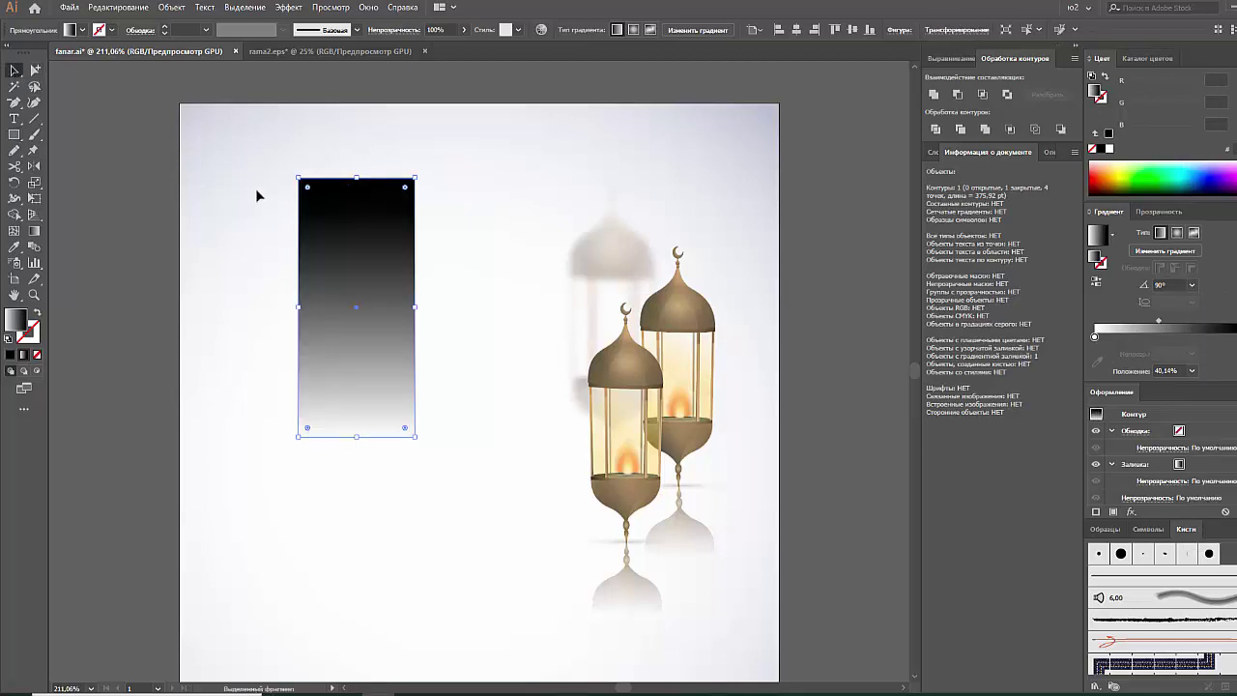
pyautogui.moveTo(255, 193); pyautogui.dragTo(408, 338)
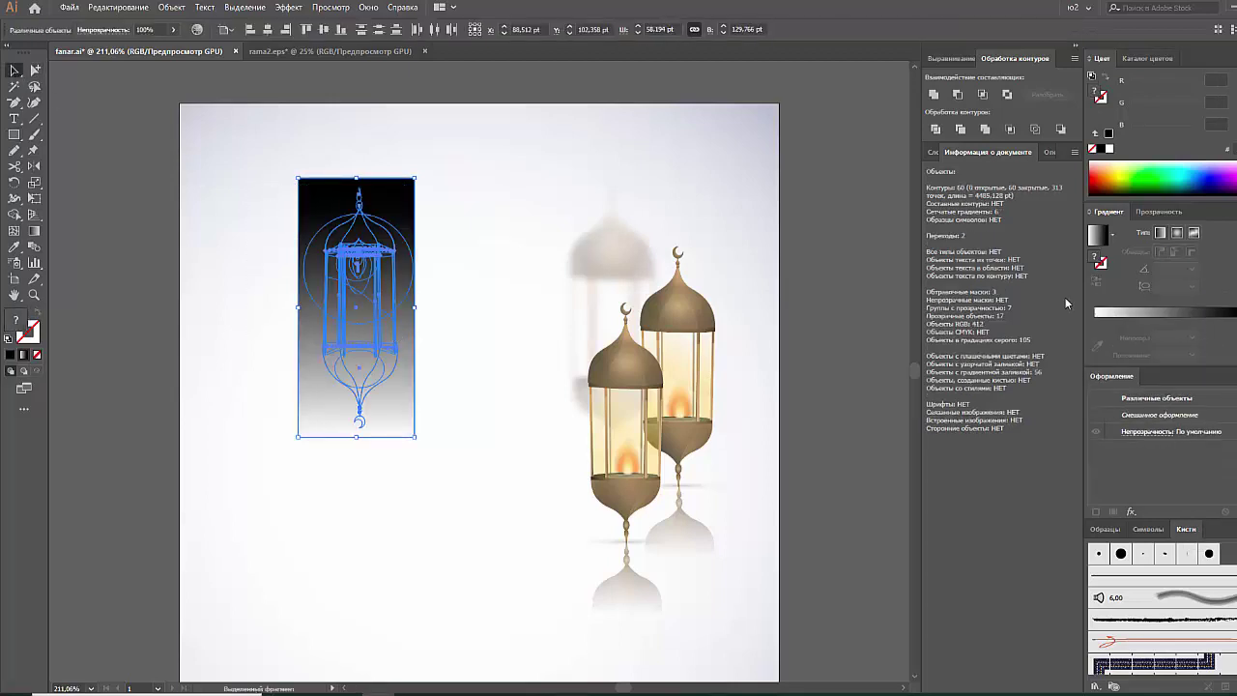
# Make an opacity mask from the gradient rectangle with Clip enabled.
pyautogui.click(1156, 212)
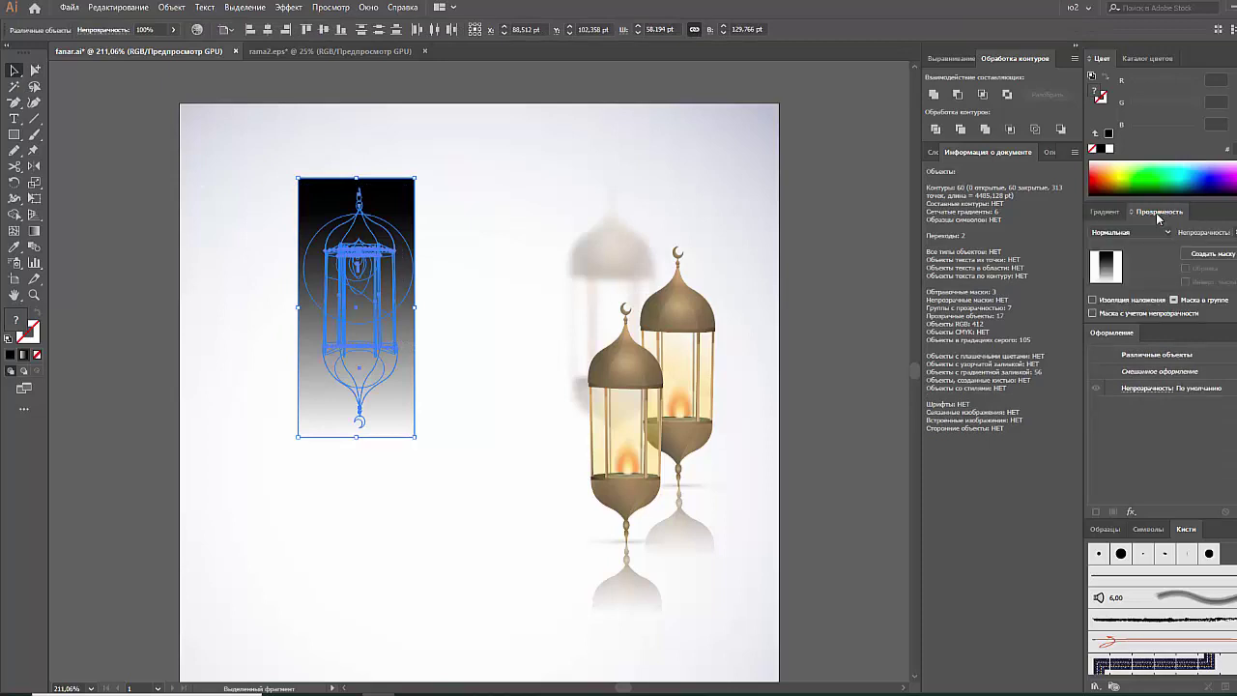
pyautogui.click(1224, 255)
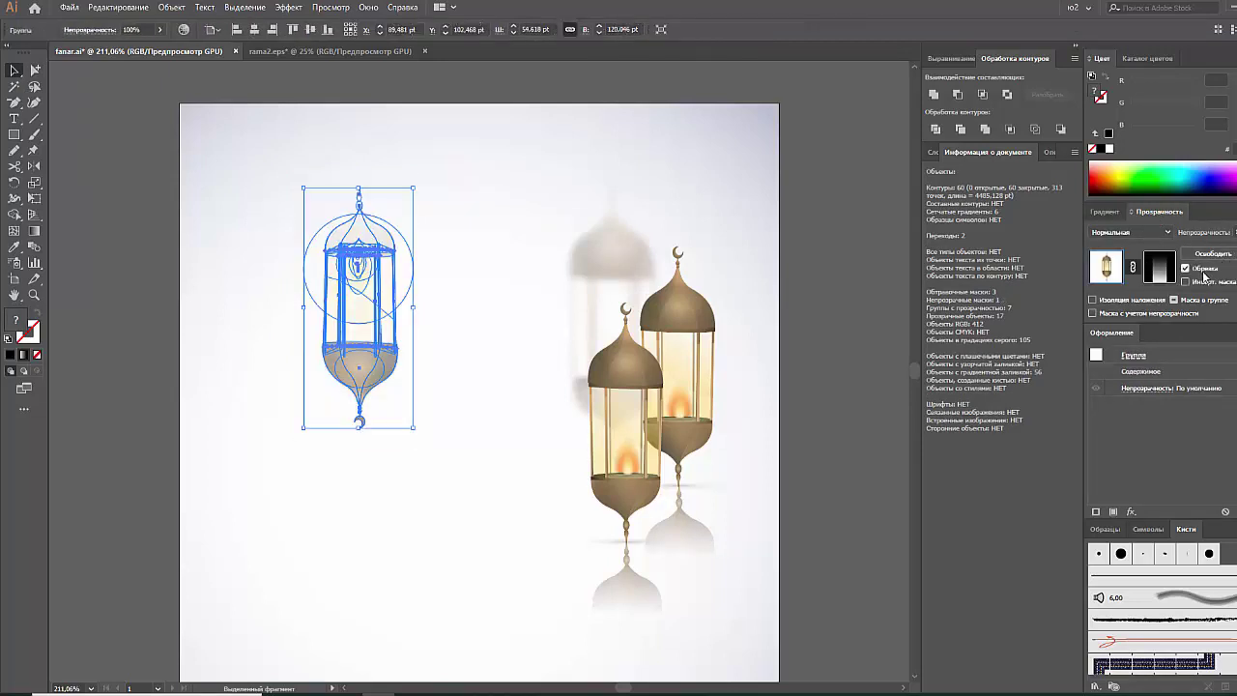
pyautogui.click(1186, 270)
pyautogui.click(232, 262)
pyautogui.click(346, 305)
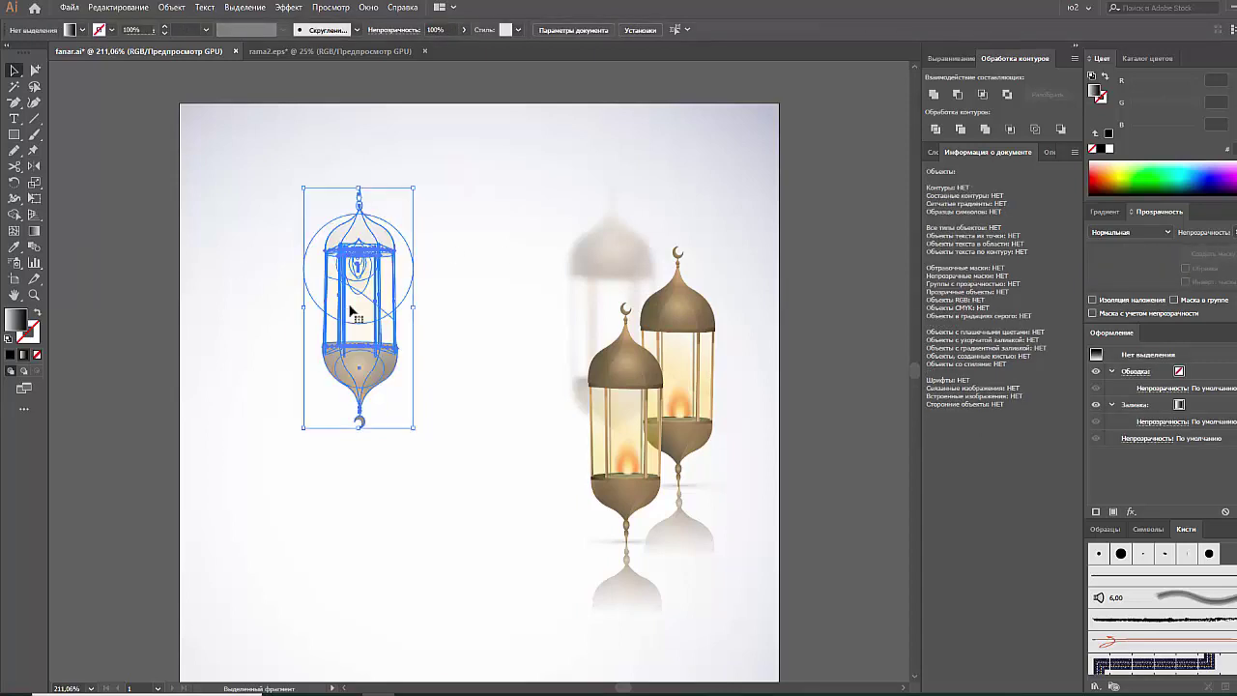
# Edit the mask's gradient, reversing it and trying radial, then exit mask editing.
pyautogui.click(1159, 267)
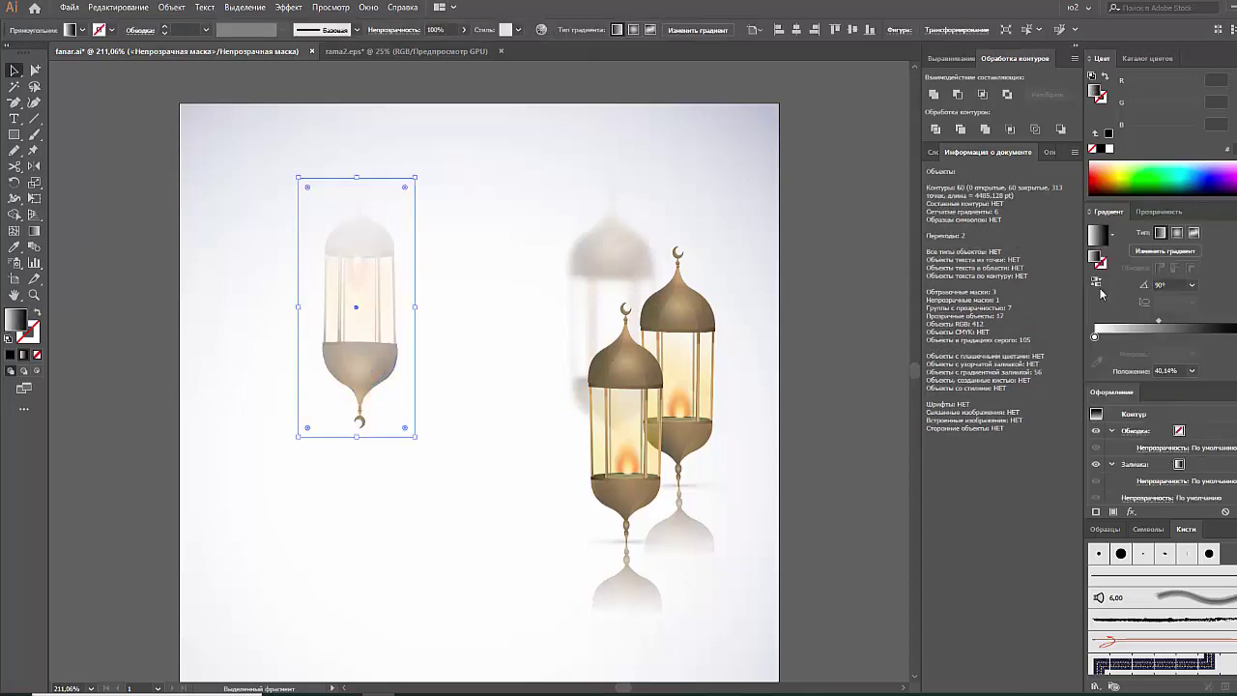
pyautogui.click(1098, 282)
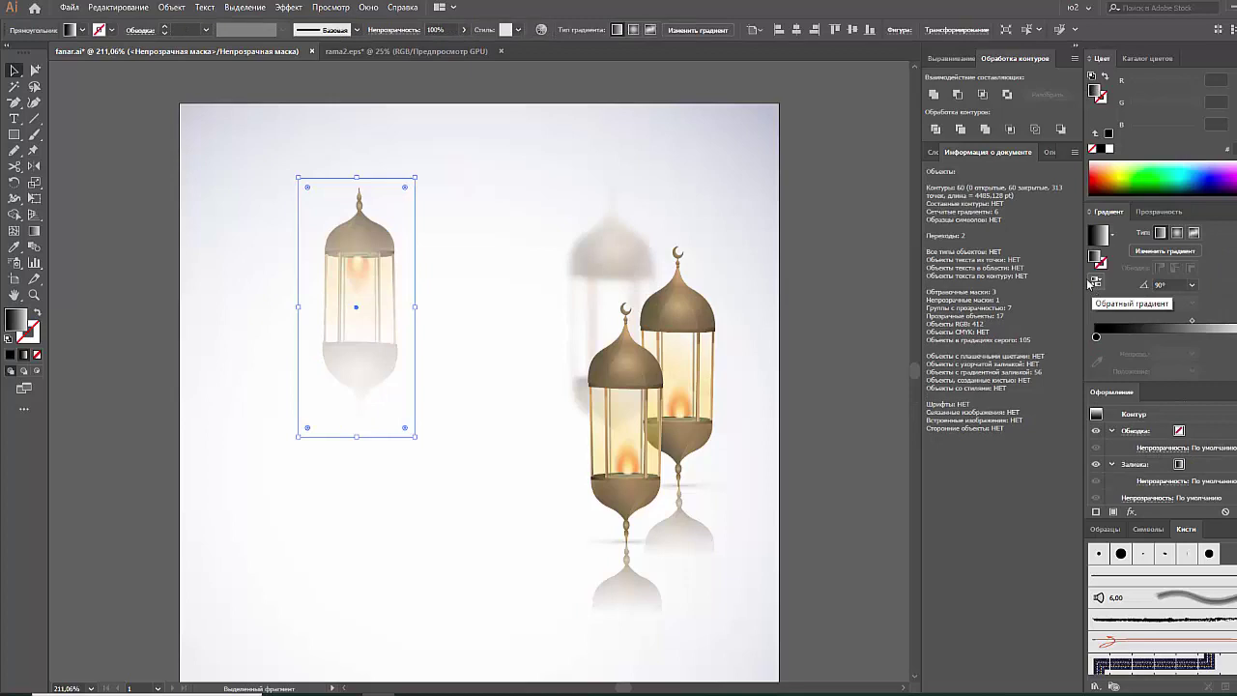
pyautogui.click(1192, 326)
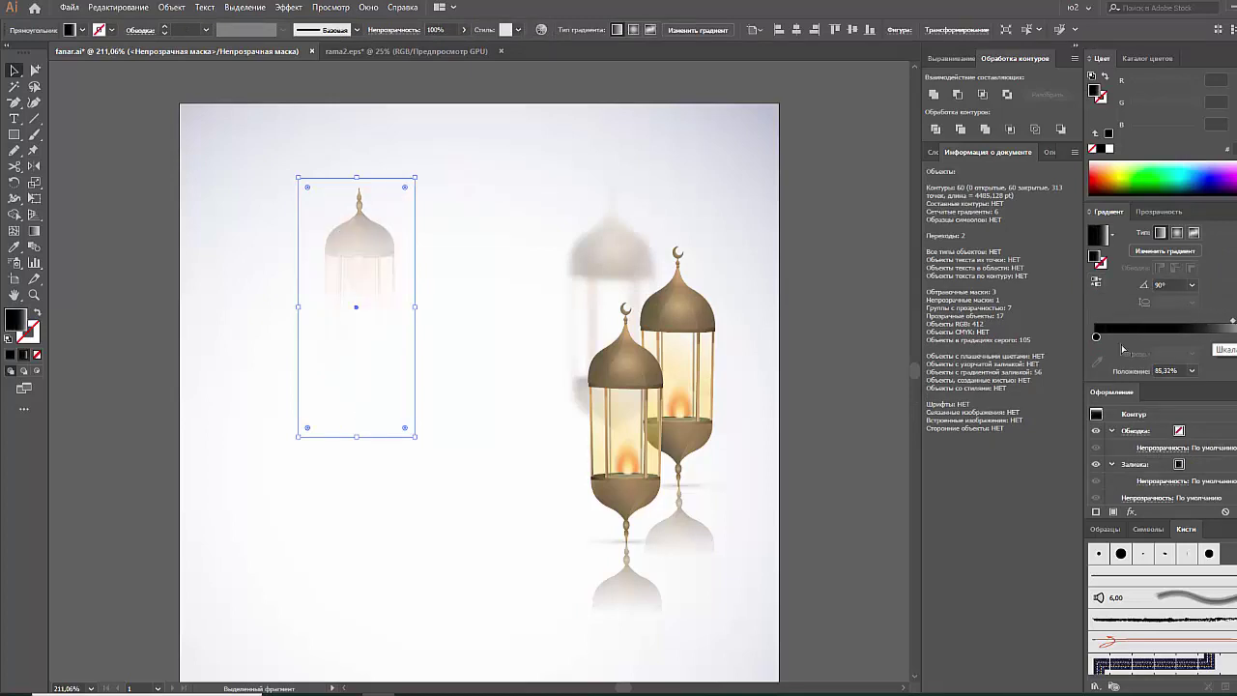
pyautogui.click(1158, 211)
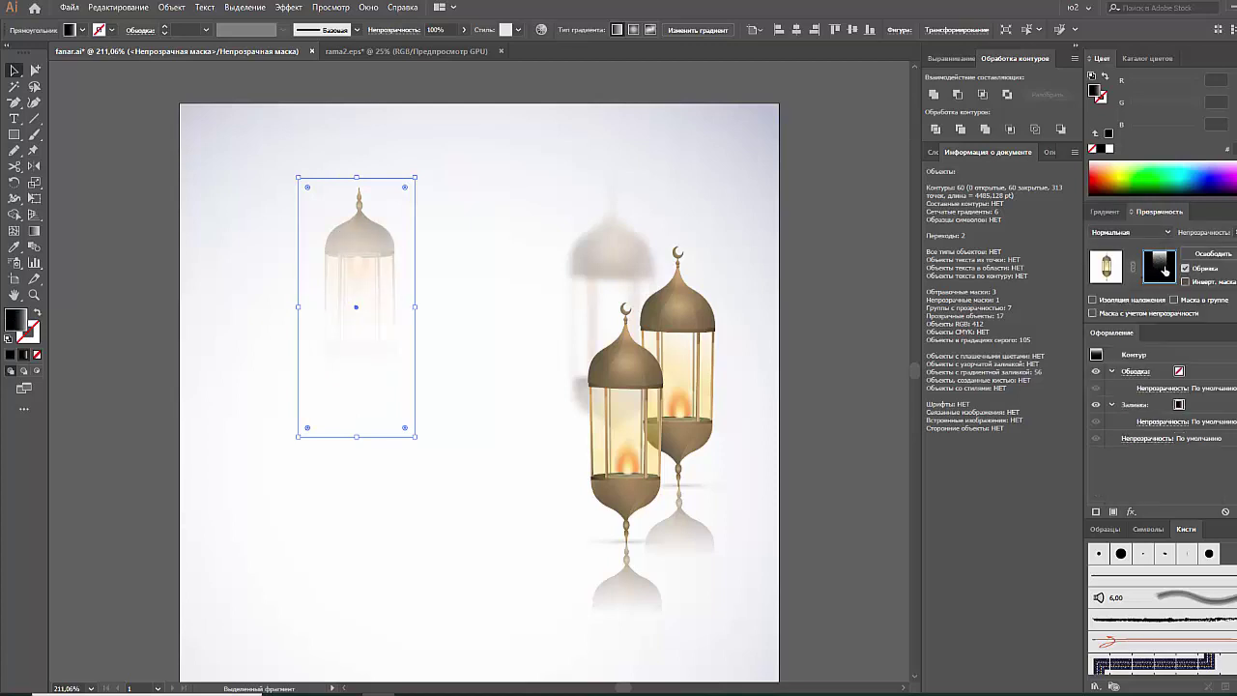
pyautogui.click(1106, 212)
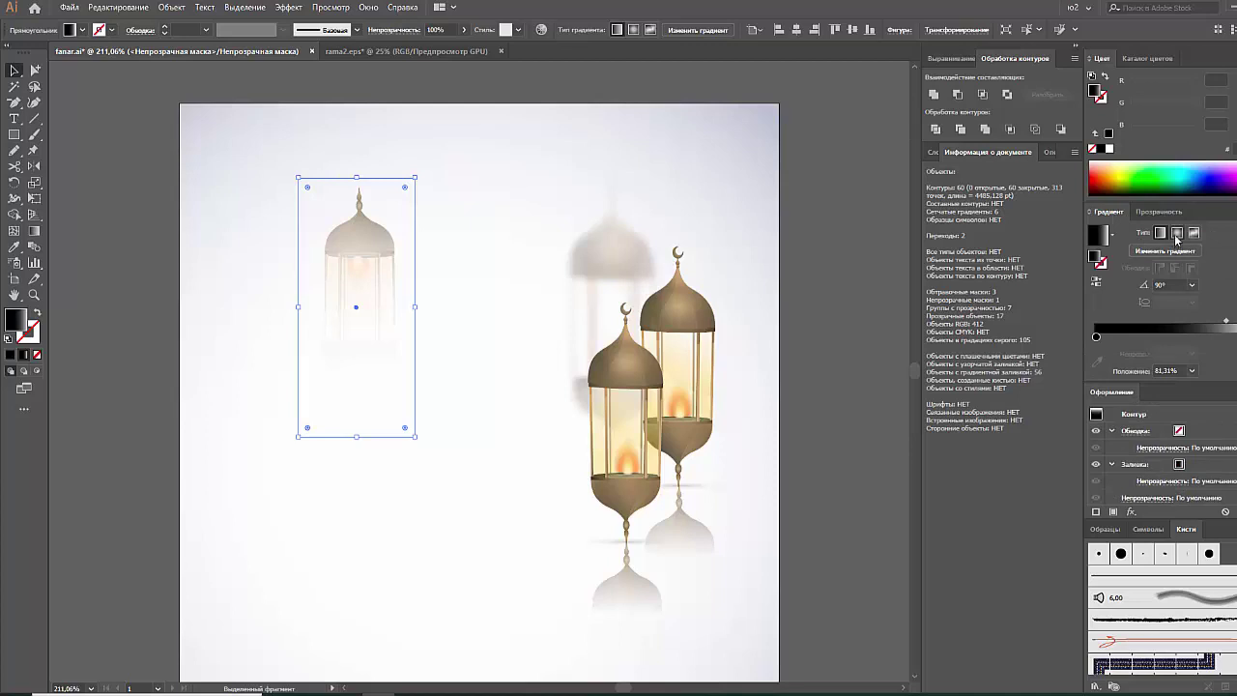
pyautogui.click(1177, 233)
pyautogui.click(1175, 236)
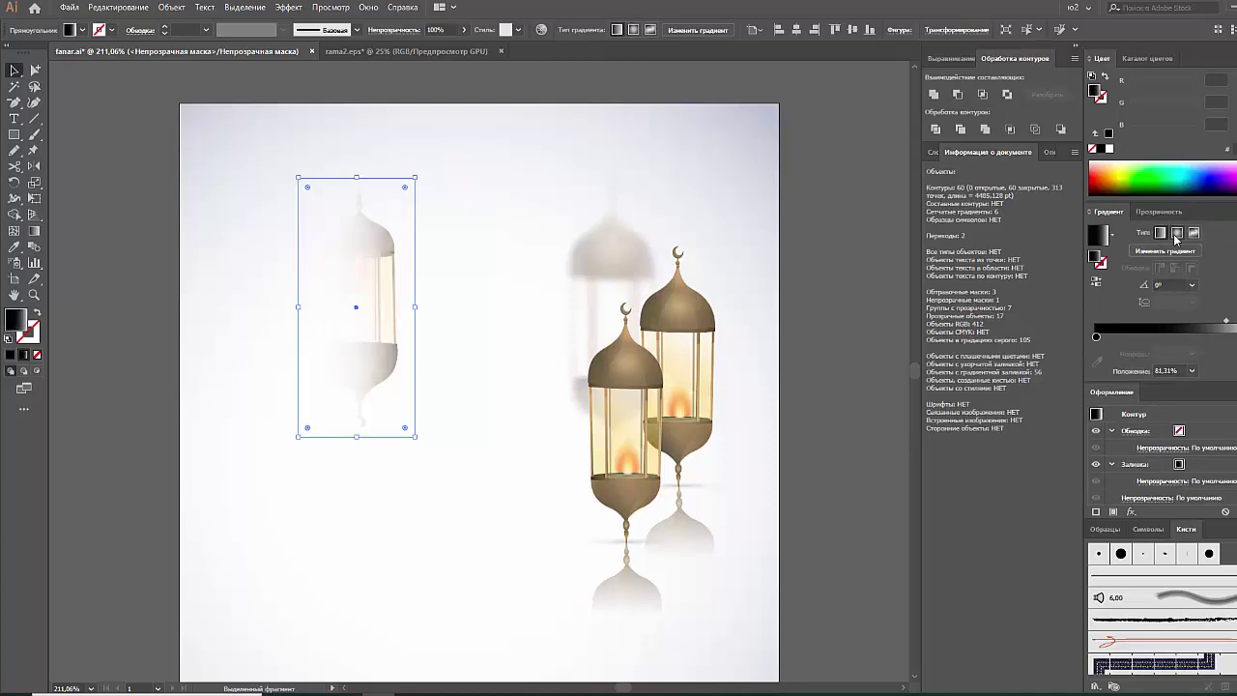
pyautogui.click(1177, 236)
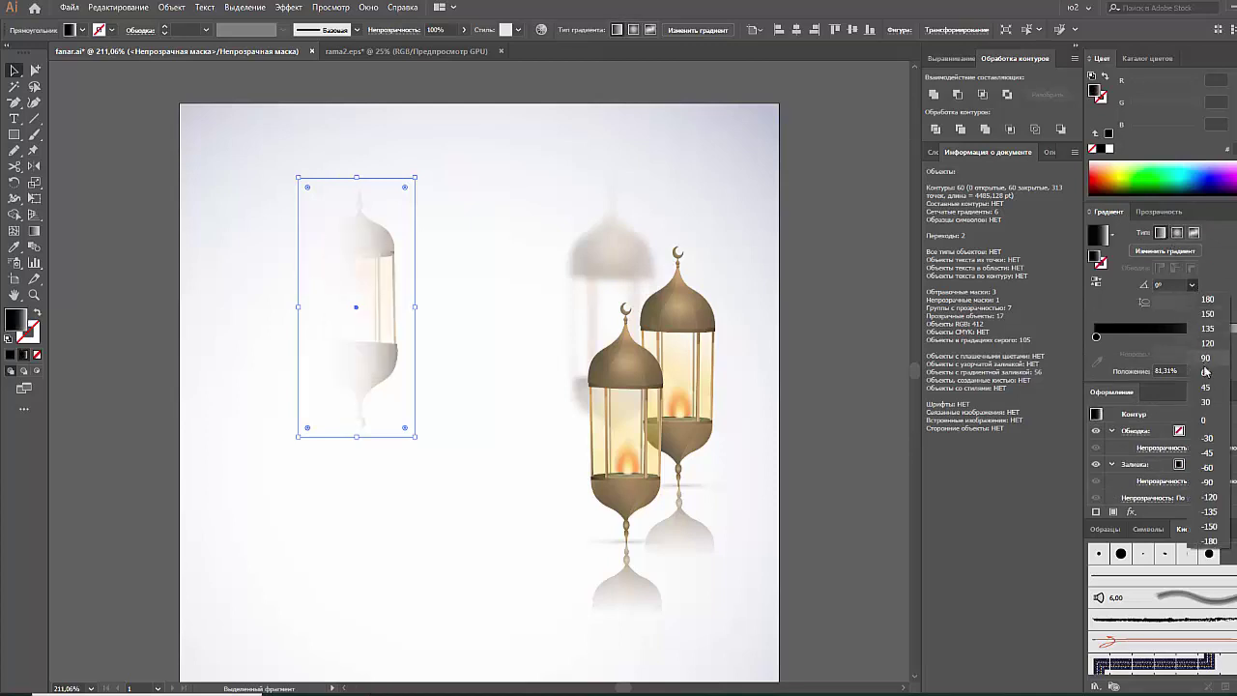
pyautogui.click(1159, 211)
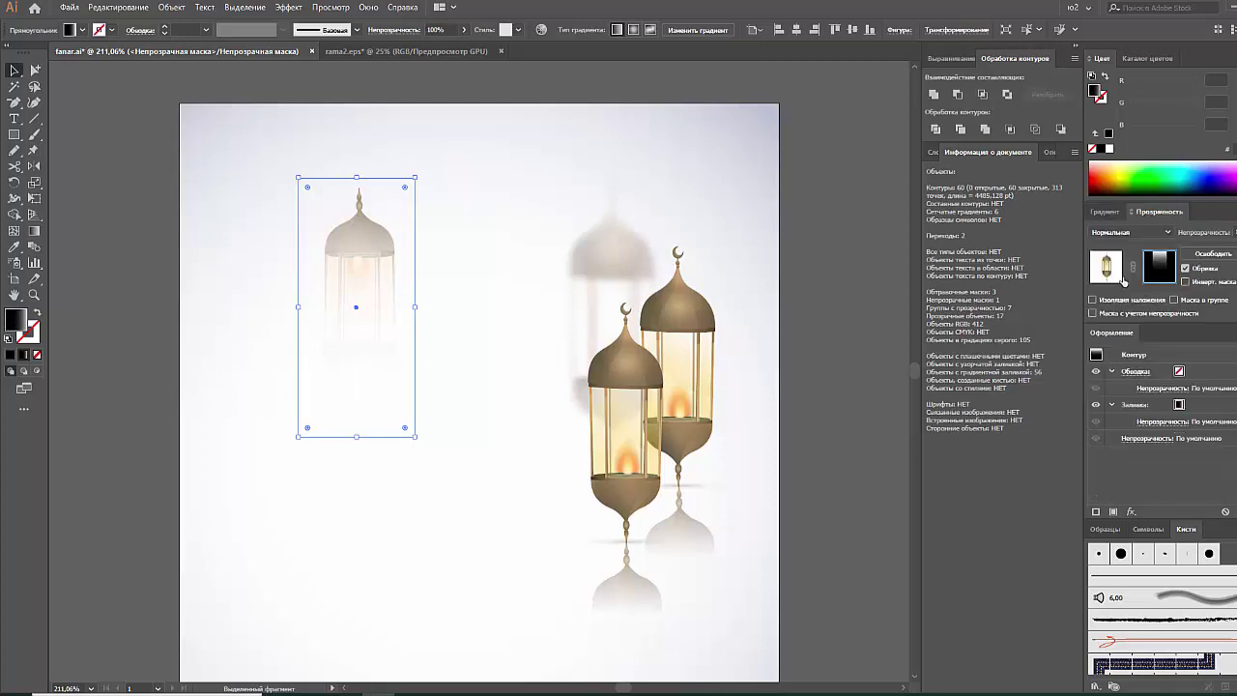
pyautogui.click(1109, 271)
# Nudge the faded left lantern further left, then delete it.
pyautogui.click(1105, 212)
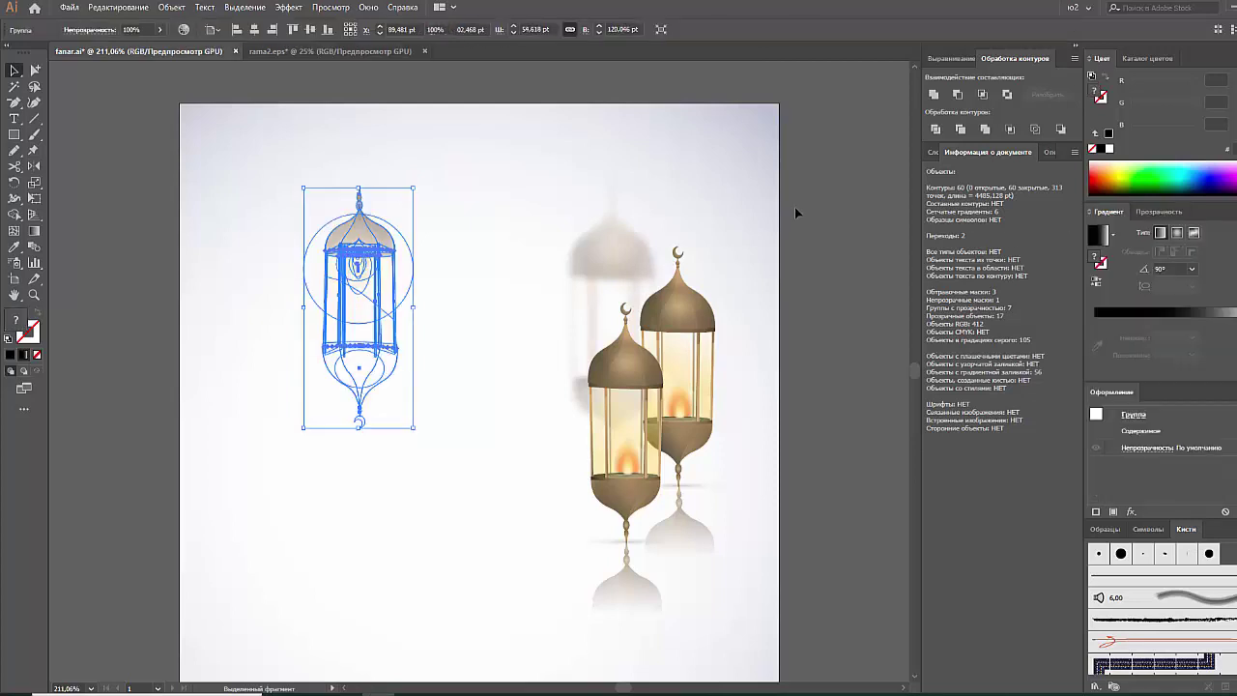
pyautogui.click(795, 207)
pyautogui.click(624, 422)
pyautogui.click(811, 386)
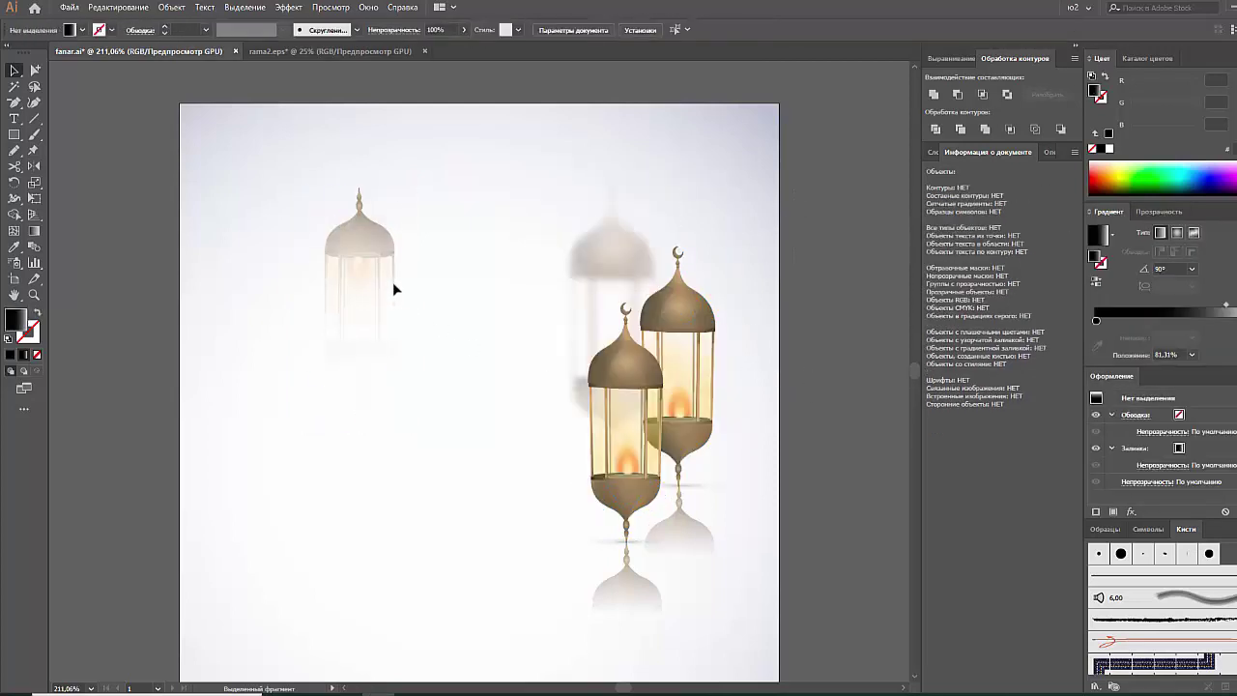
pyautogui.moveTo(392, 281); pyautogui.dragTo(357, 279)
pyautogui.click(427, 324)
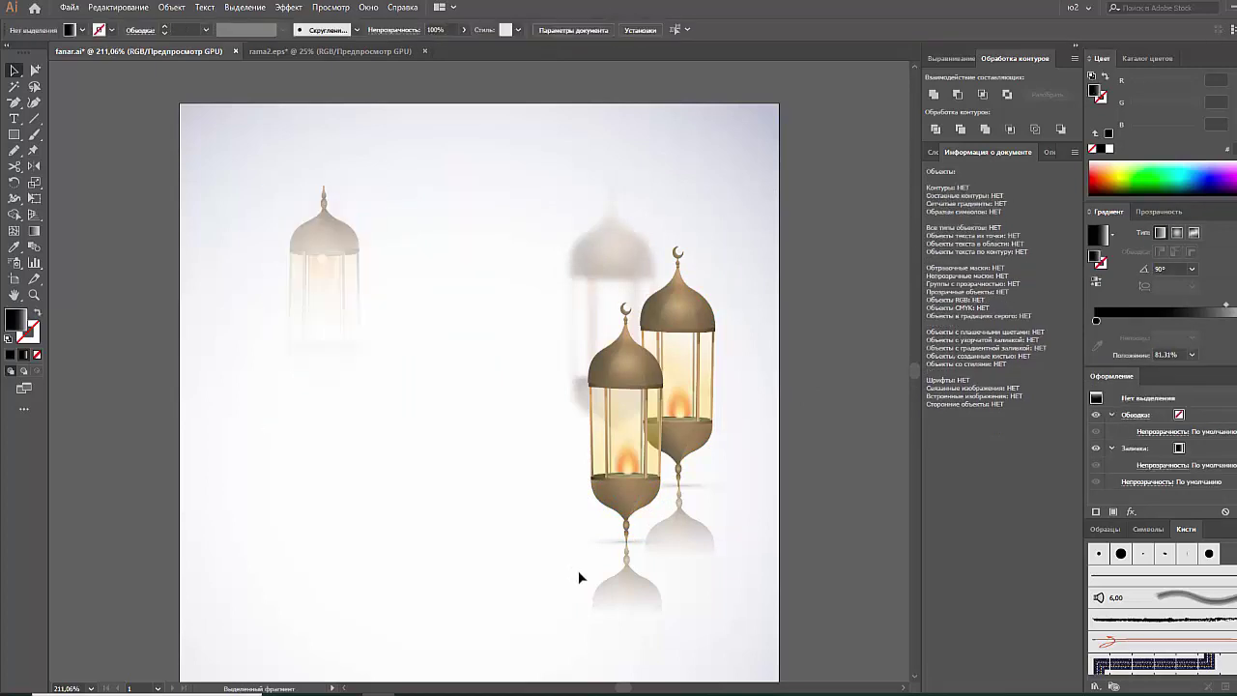
pyautogui.click(333, 342)
pyautogui.press('Delete')
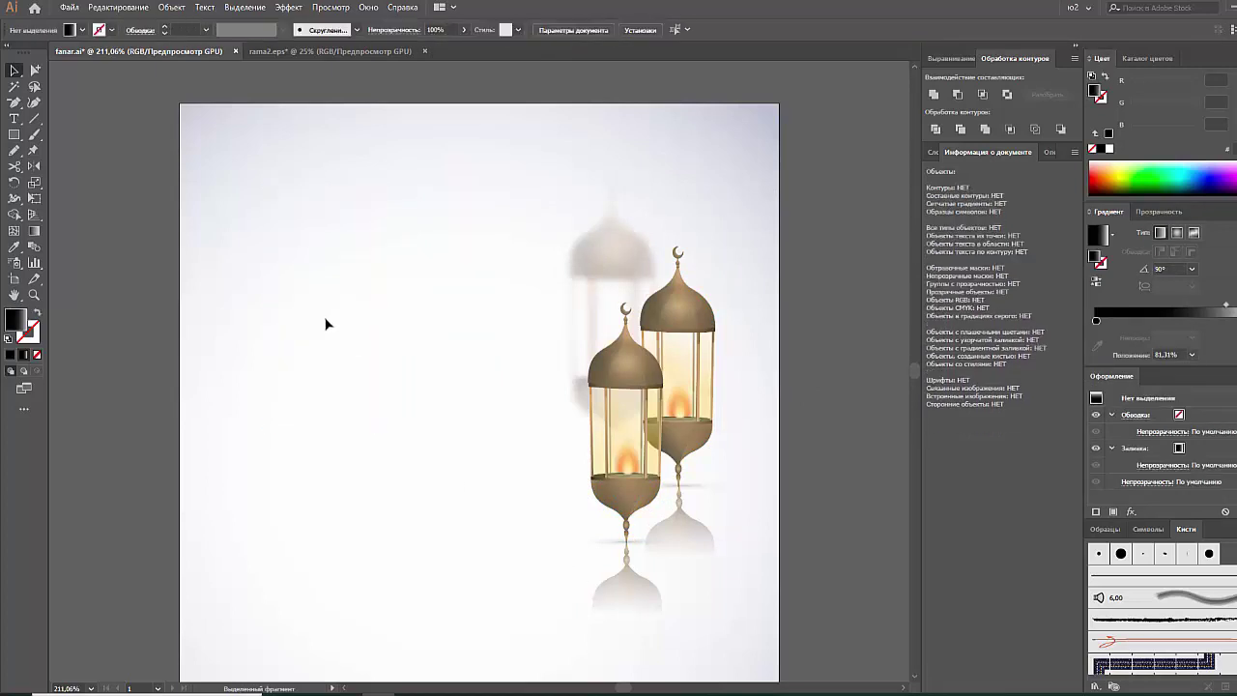
# Draw a circle near the top-left and give it the brown-to-white preset gradient.
pyautogui.moveTo(13, 135); pyautogui.dragTo(78, 166)
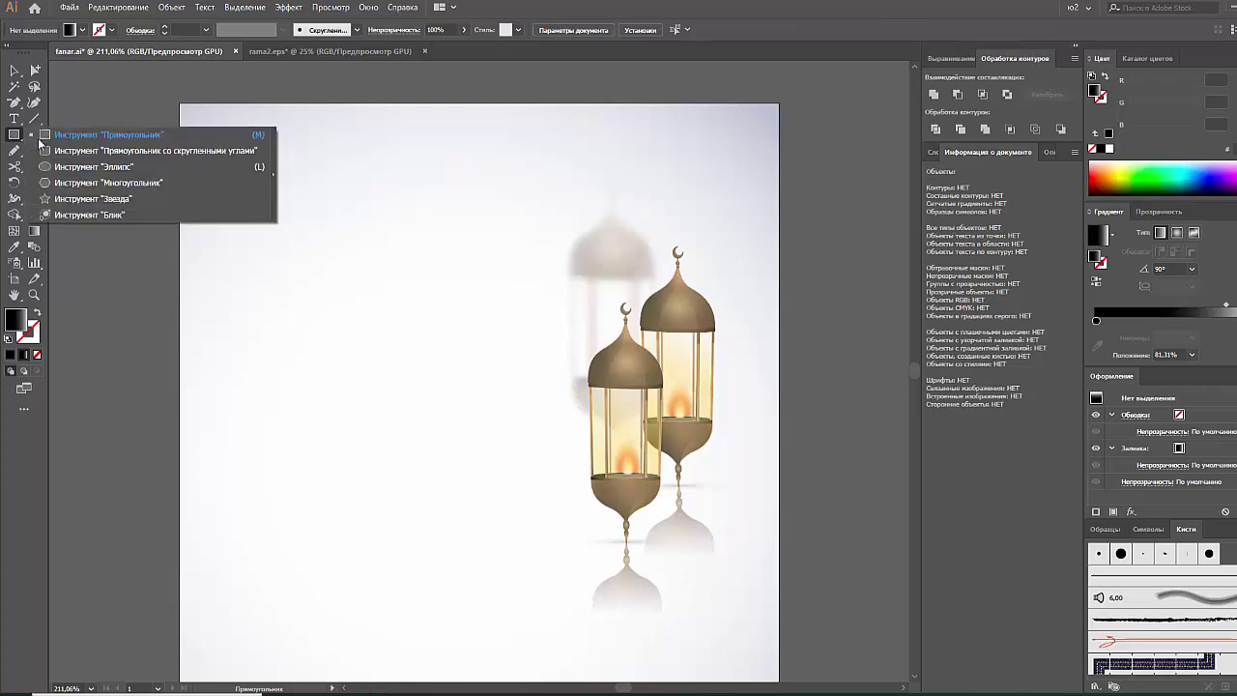
pyautogui.moveTo(281, 193); pyautogui.dragTo(408, 320)
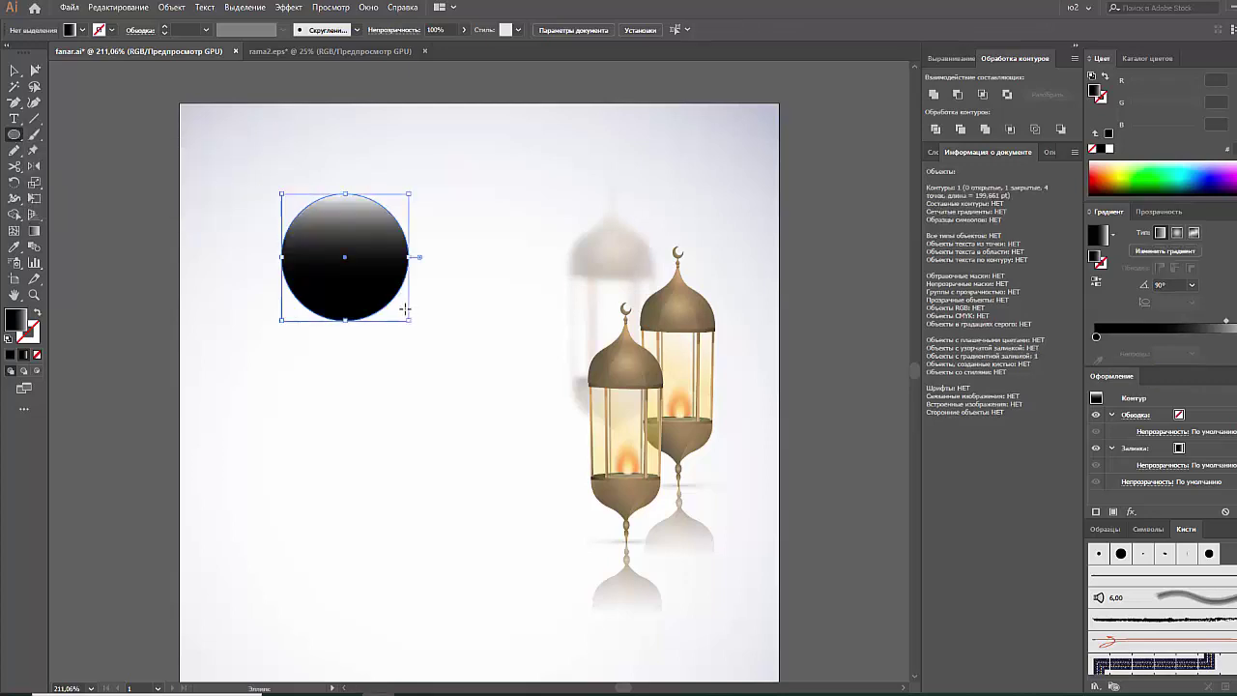
pyautogui.click(1113, 236)
pyautogui.click(1096, 259)
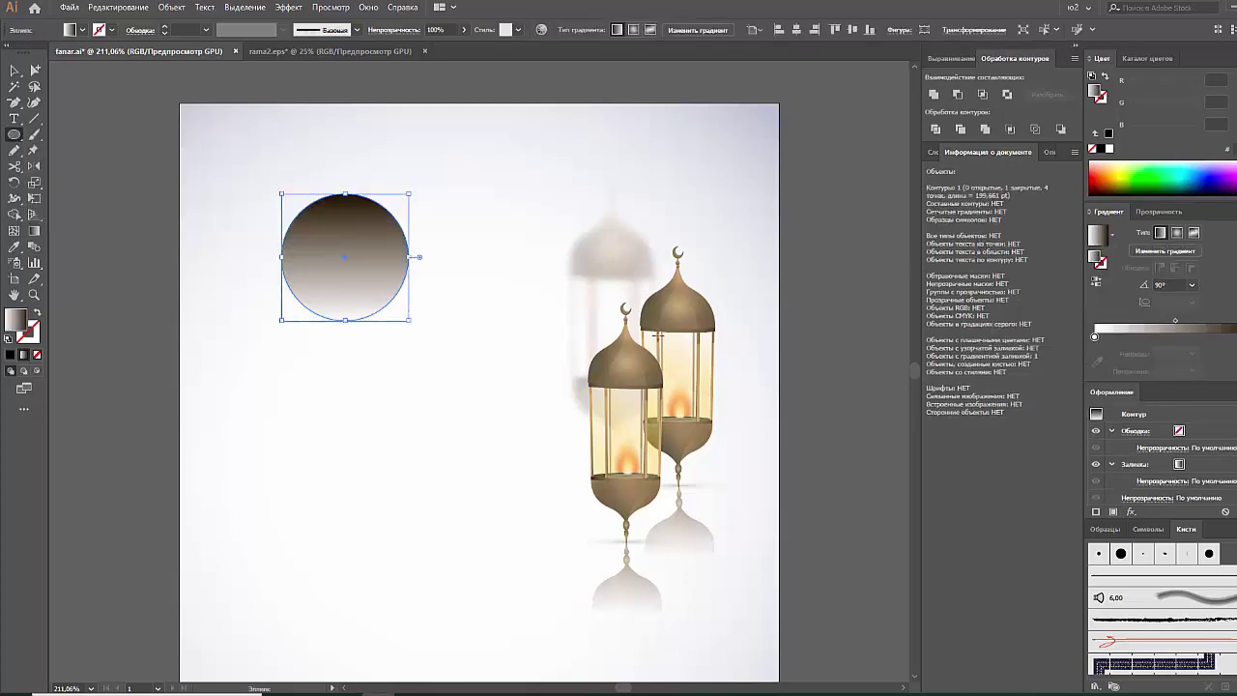
pyautogui.press('v')
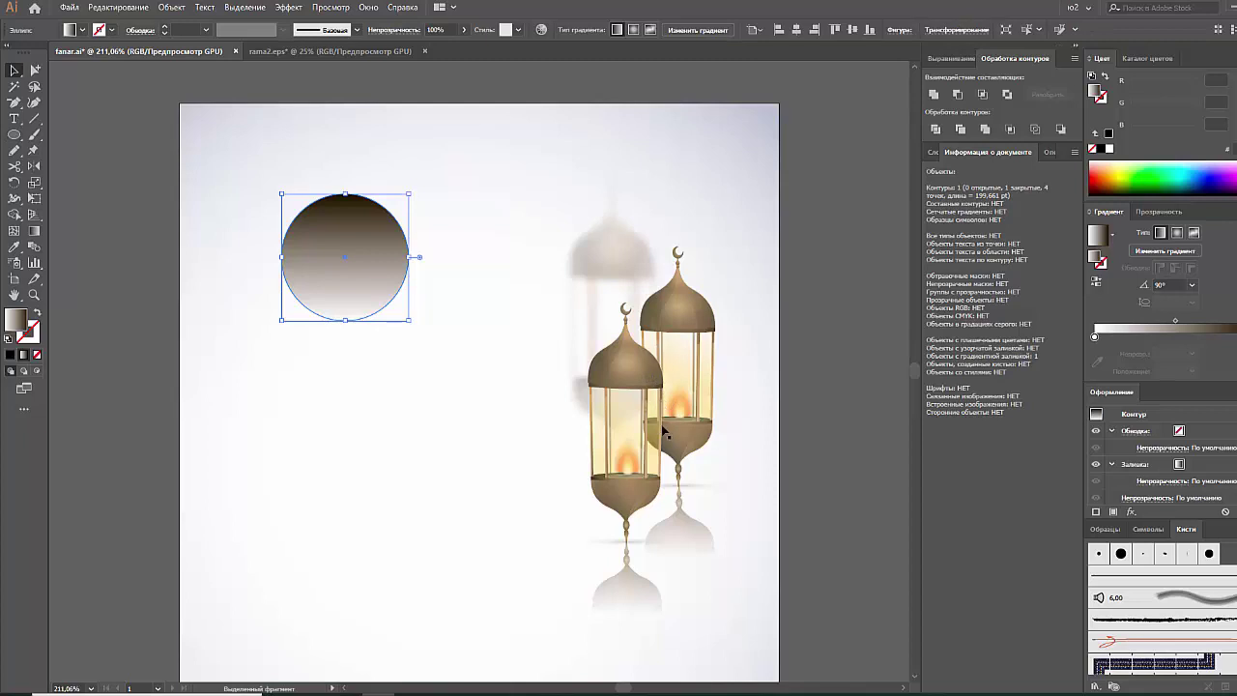
# Make the circle's gradient radial and reversed, shifting the inner stop to lighten the centre.
pyautogui.click(1177, 233)
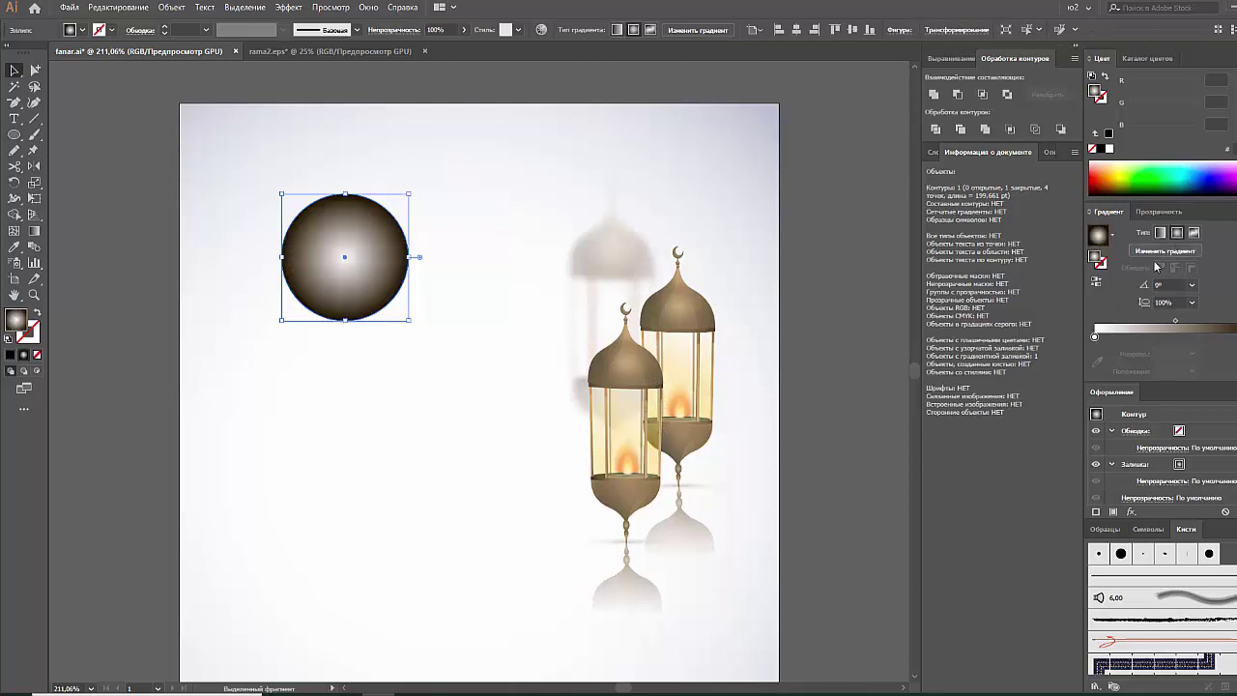
pyautogui.click(1096, 281)
pyautogui.click(1094, 336)
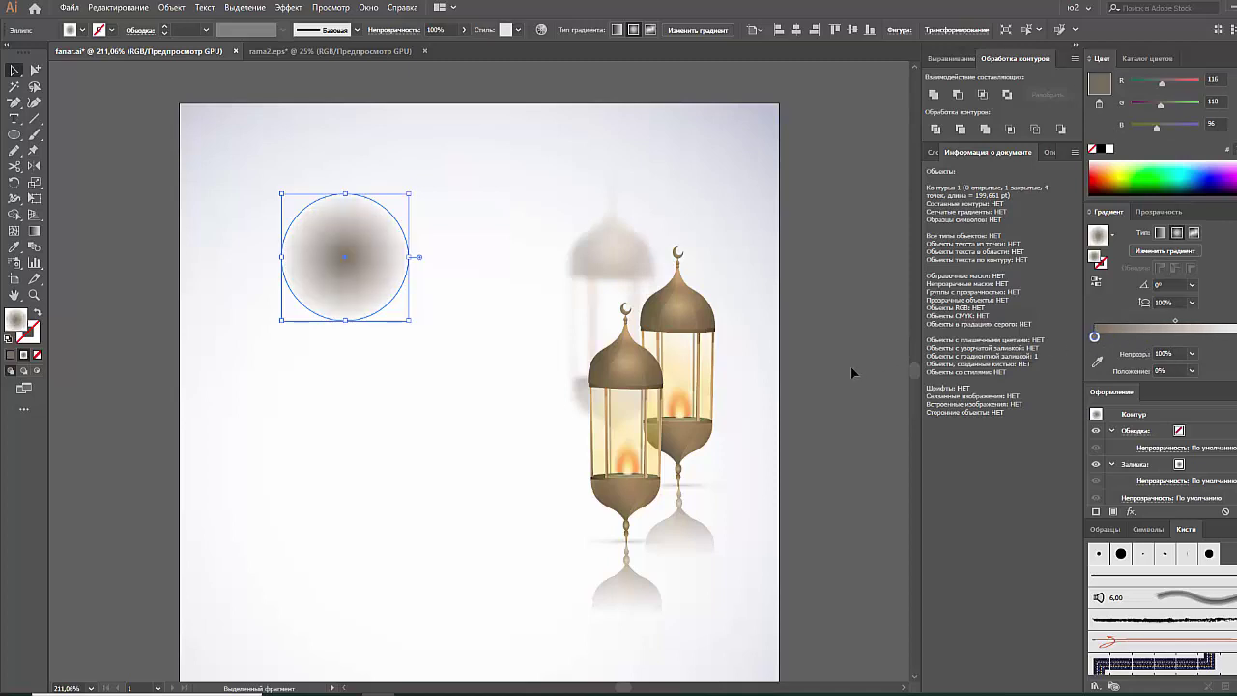
pyautogui.click(1233, 336)
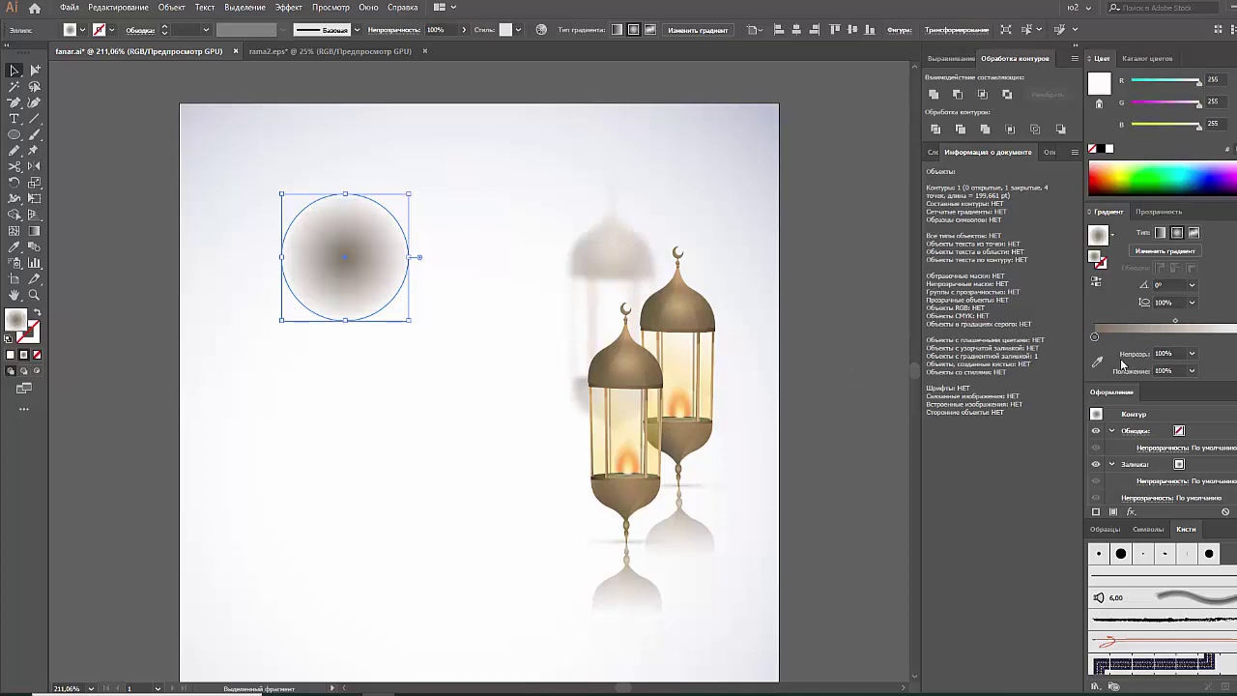
pyautogui.moveTo(1094, 336); pyautogui.dragTo(1152, 337)
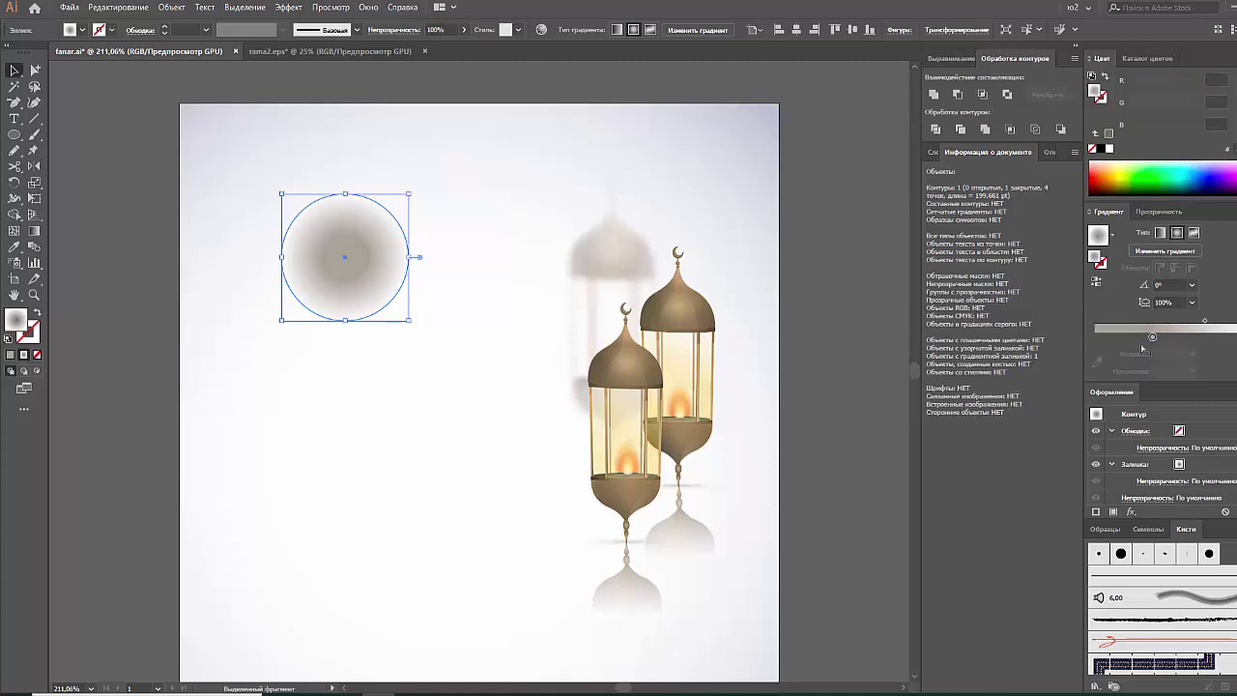
# Set the circle to Color Burn blend mode and move it toward the lanterns.
pyautogui.click(1159, 210)
pyautogui.click(1131, 232)
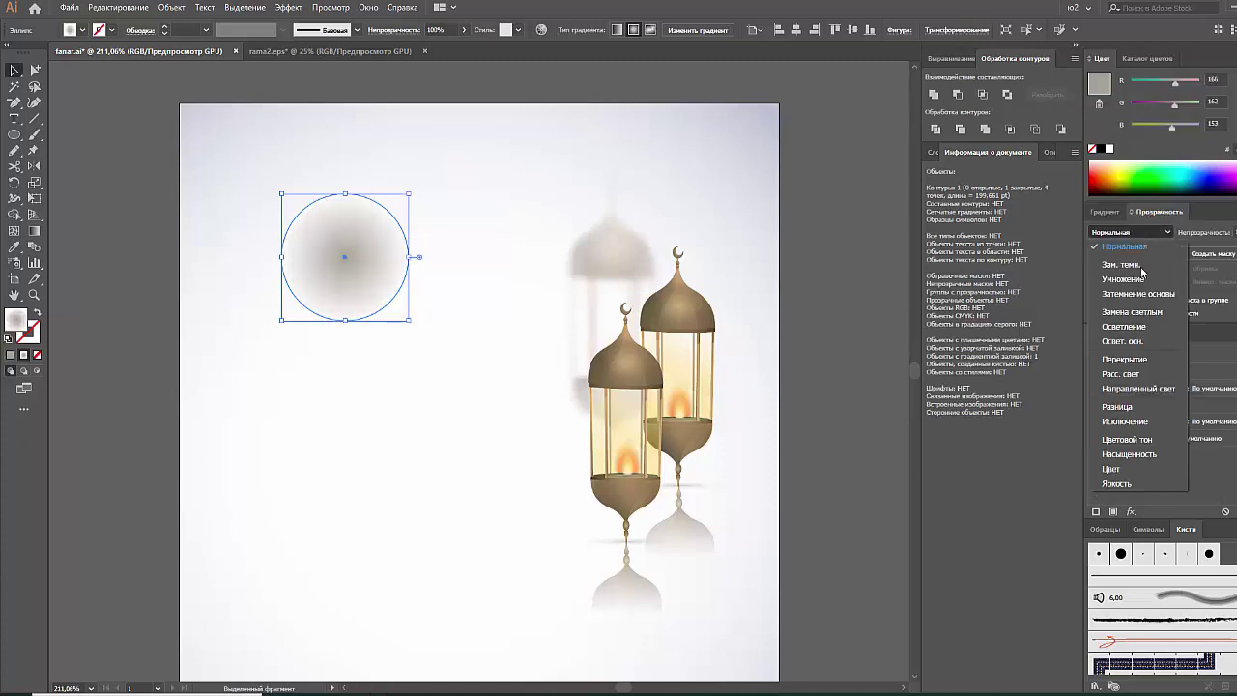
pyautogui.click(1137, 293)
pyautogui.click(371, 288)
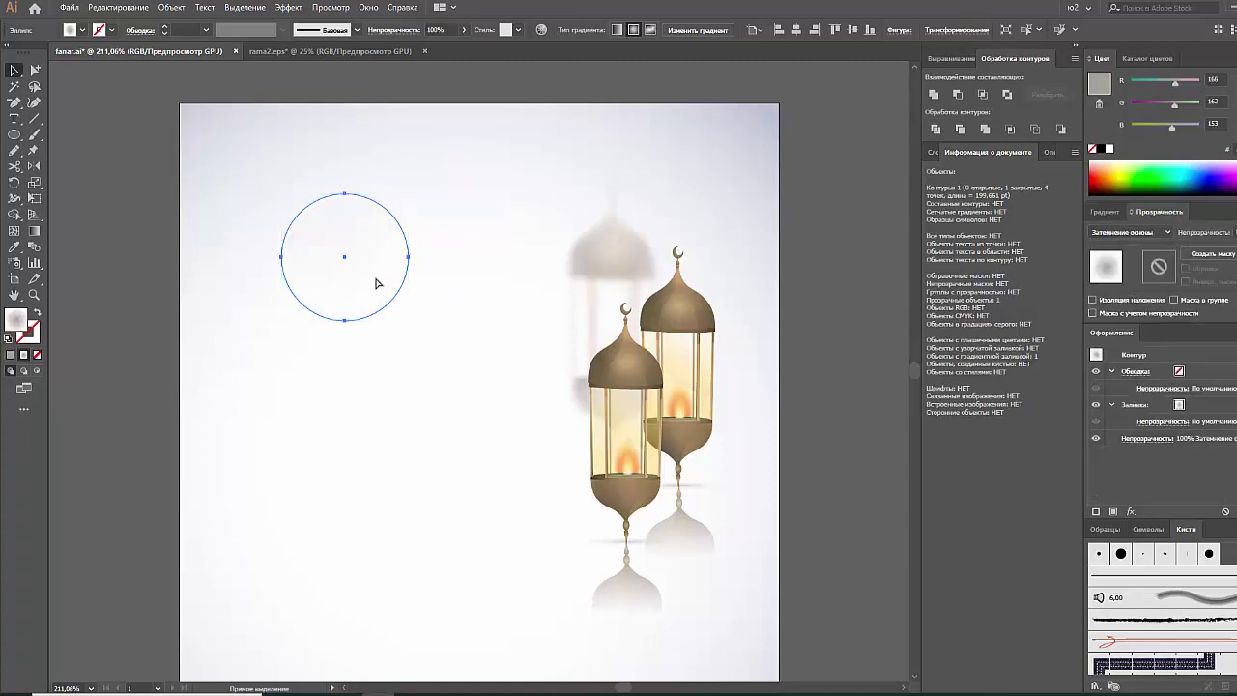
pyautogui.moveTo(638, 389)
pyautogui.mouseDown()
pyautogui.moveTo(488, 374)
pyautogui.moveTo(653, 392)
pyautogui.mouseUp()
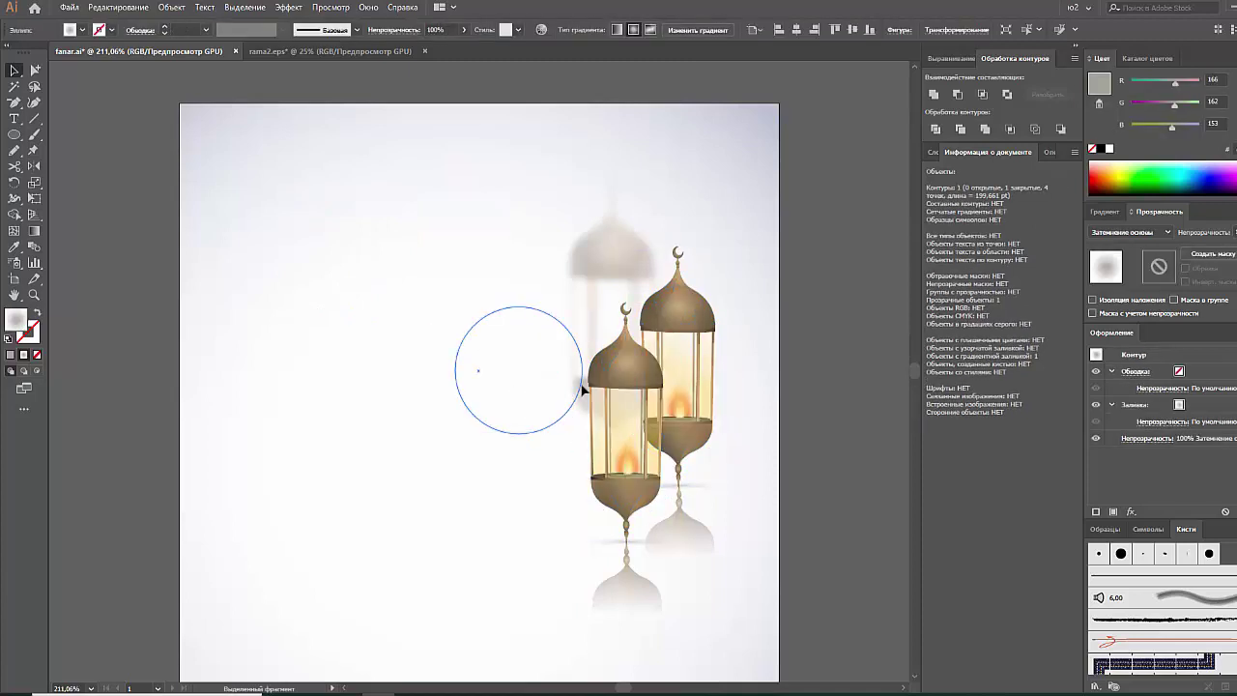
# Collapse the lantern groups in the Layers panel and drag the glow ellipse below three of them.
pyautogui.click(934, 152)
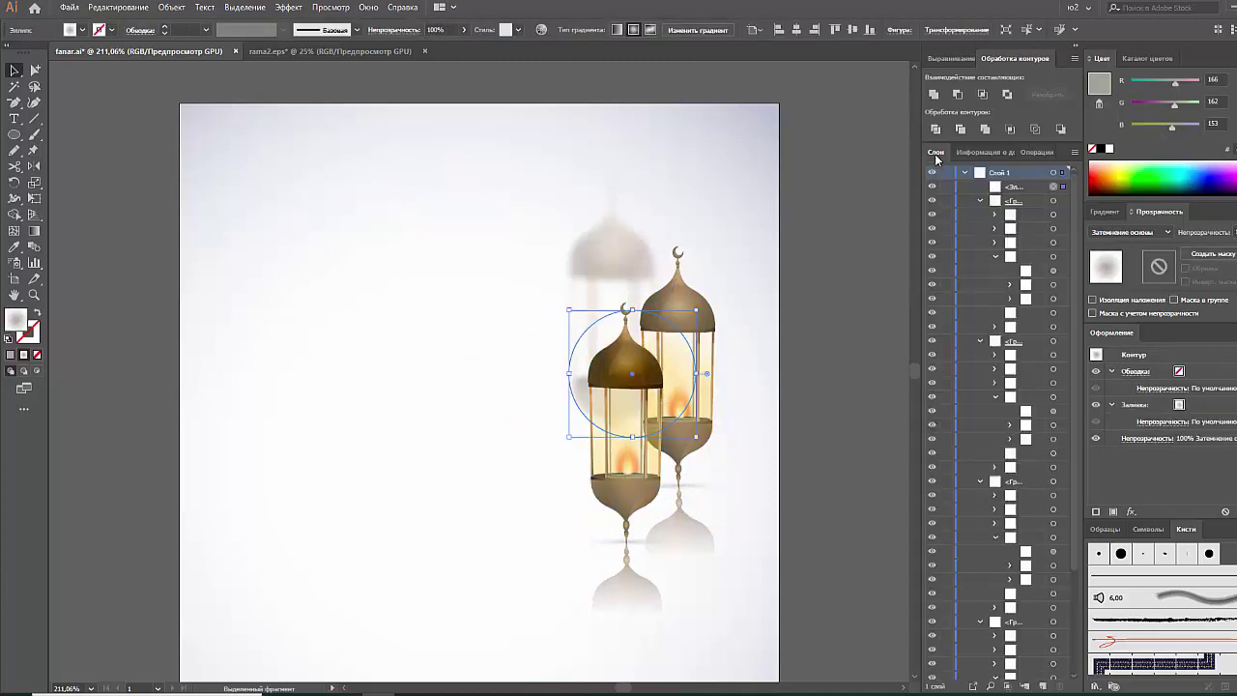
pyautogui.moveTo(679, 390); pyautogui.dragTo(690, 379)
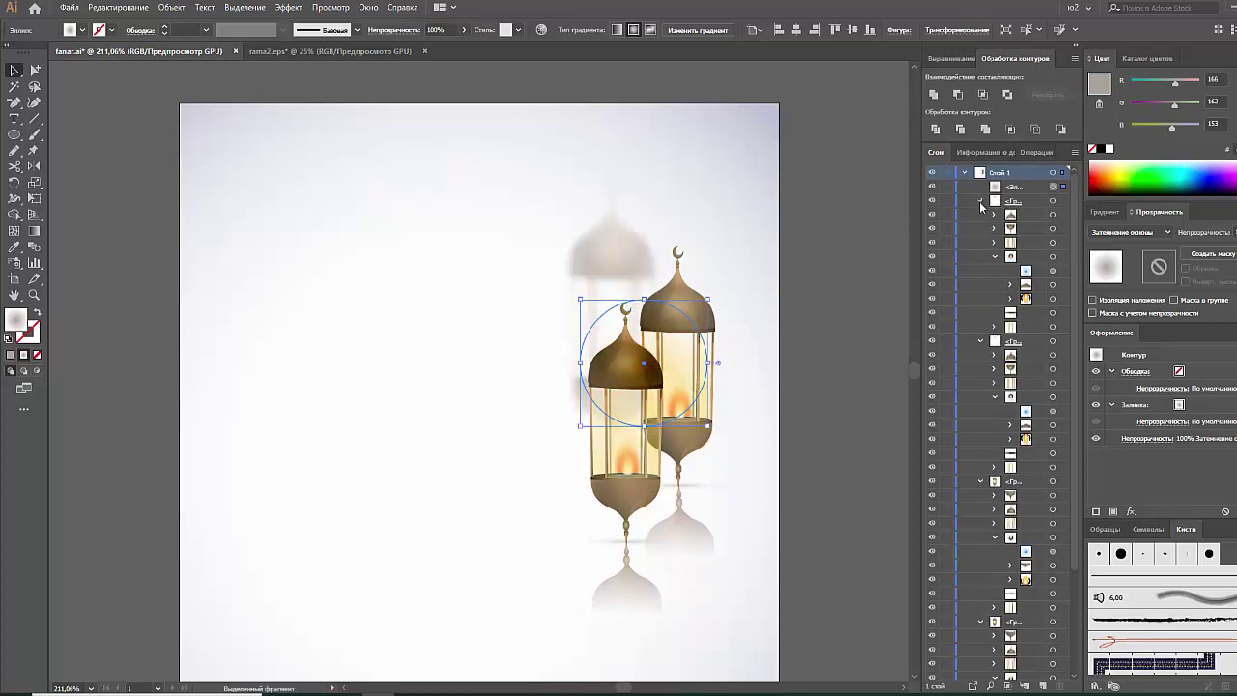
pyautogui.click(980, 202)
pyautogui.click(987, 256)
pyautogui.click(987, 292)
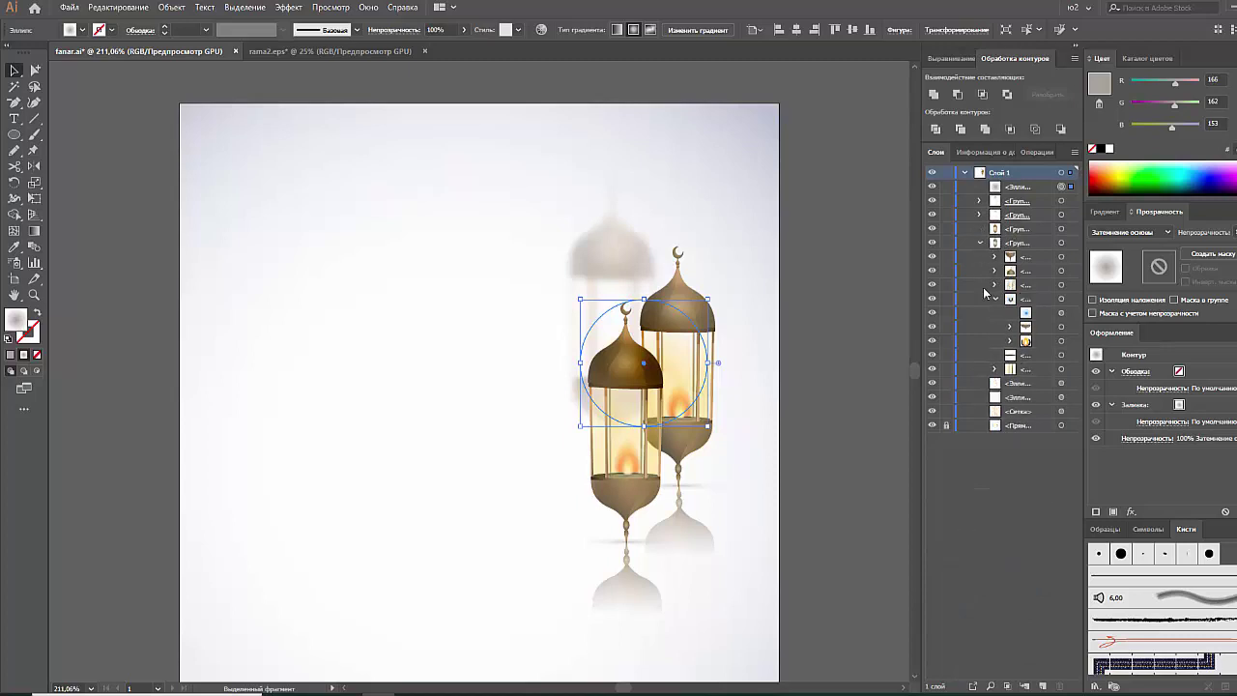
pyautogui.click(981, 243)
pyautogui.click(1062, 229)
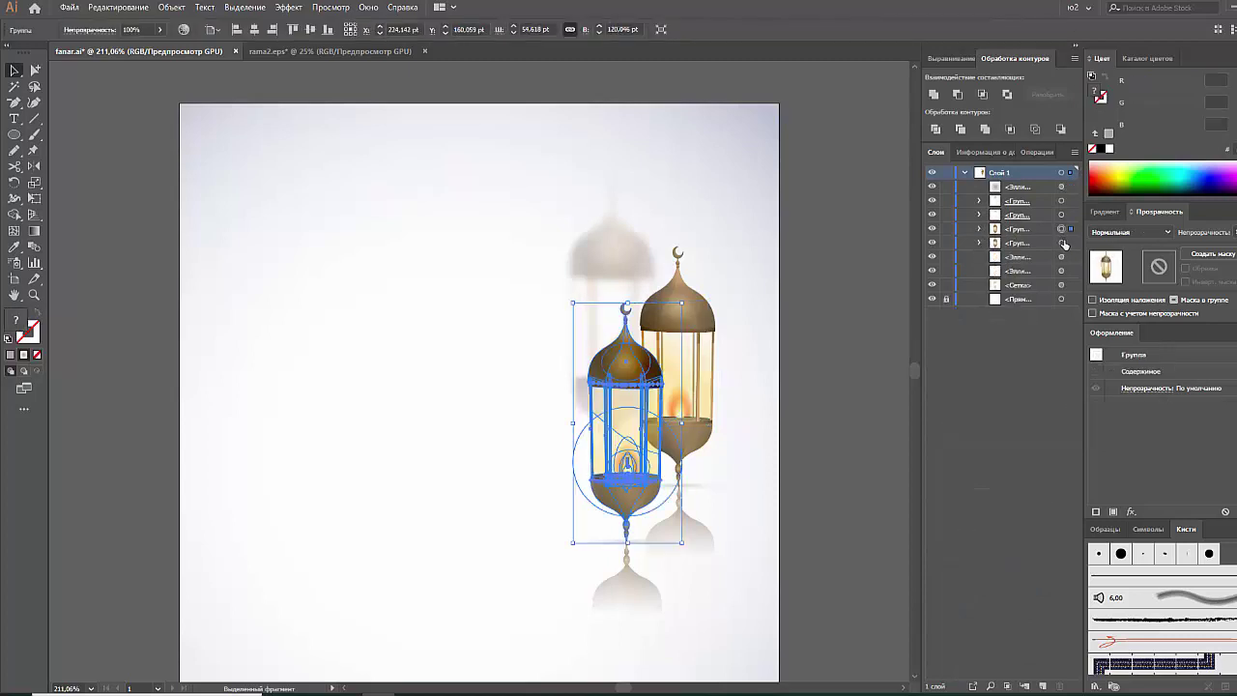
pyautogui.moveTo(1019, 230); pyautogui.dragTo(1019, 236)
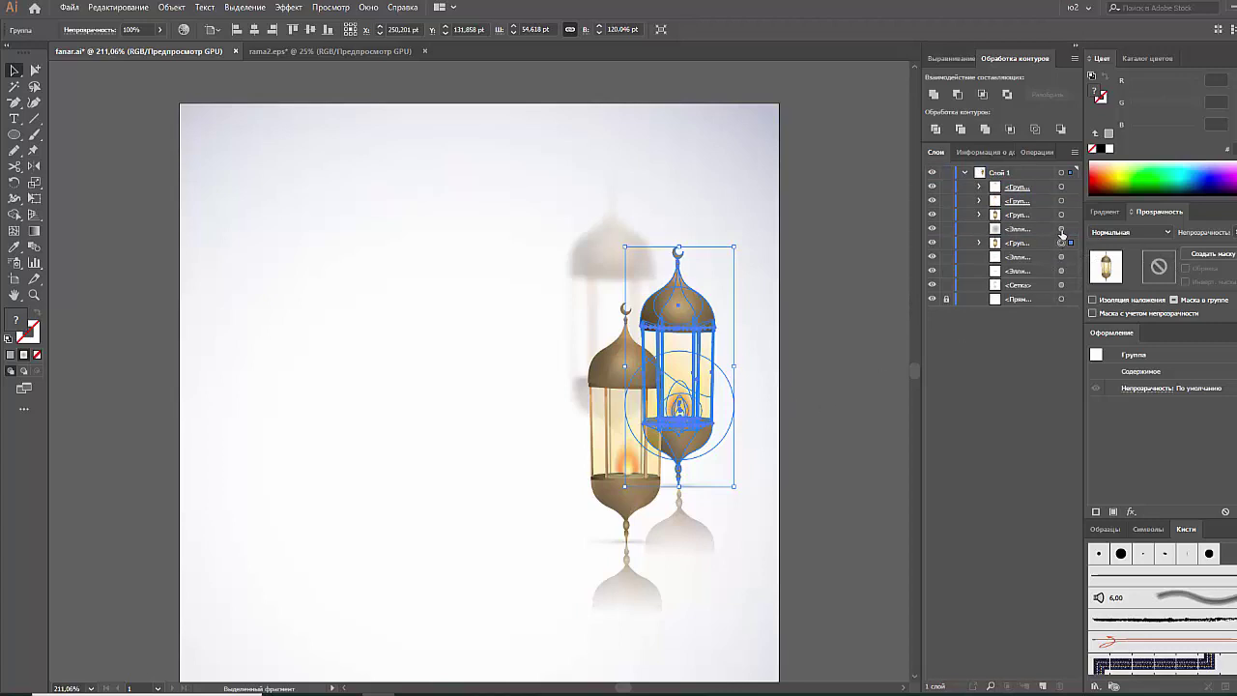
pyautogui.click(1062, 230)
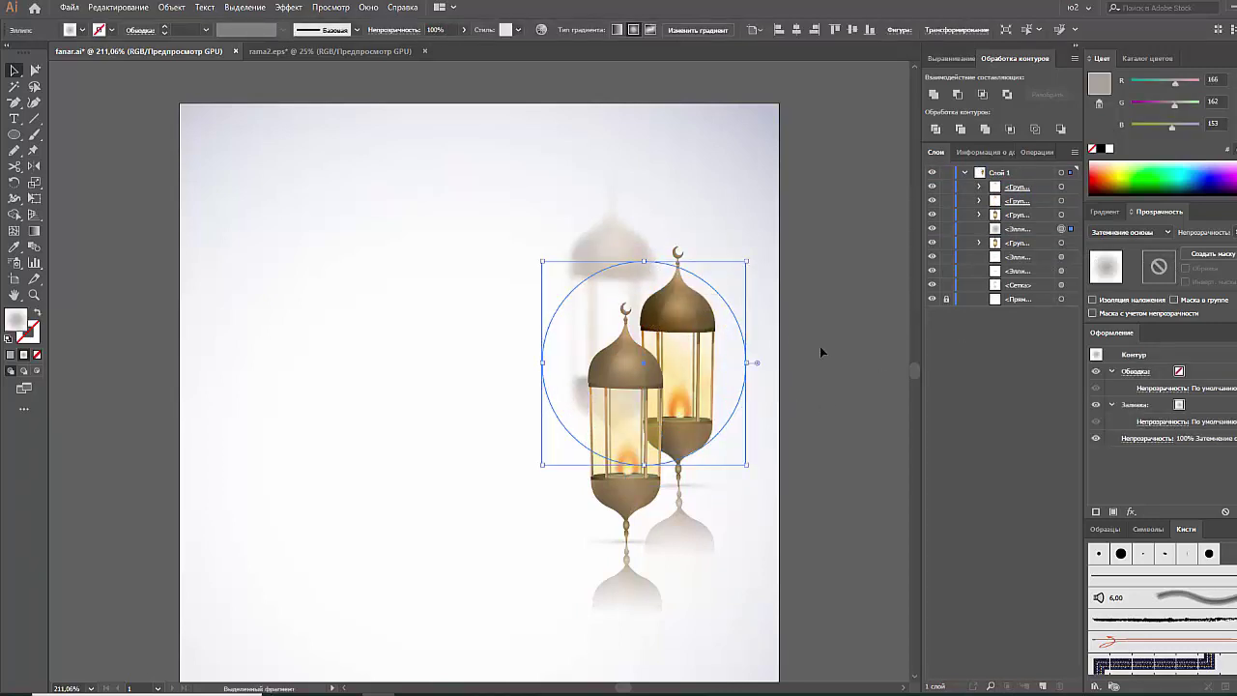
# Switch the glow to Multiply and set its gradient stop to about 69% grey in Grayscale.
pyautogui.click(823, 358)
pyautogui.click(738, 337)
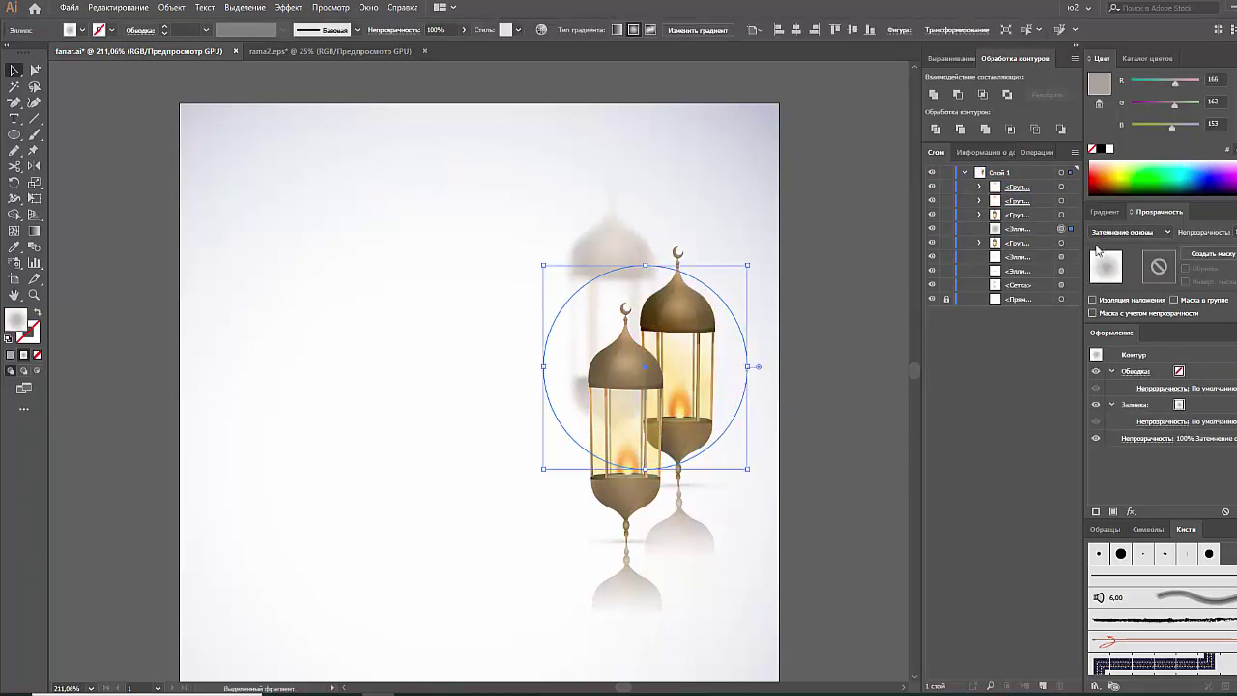
pyautogui.click(1129, 232)
pyautogui.click(1114, 278)
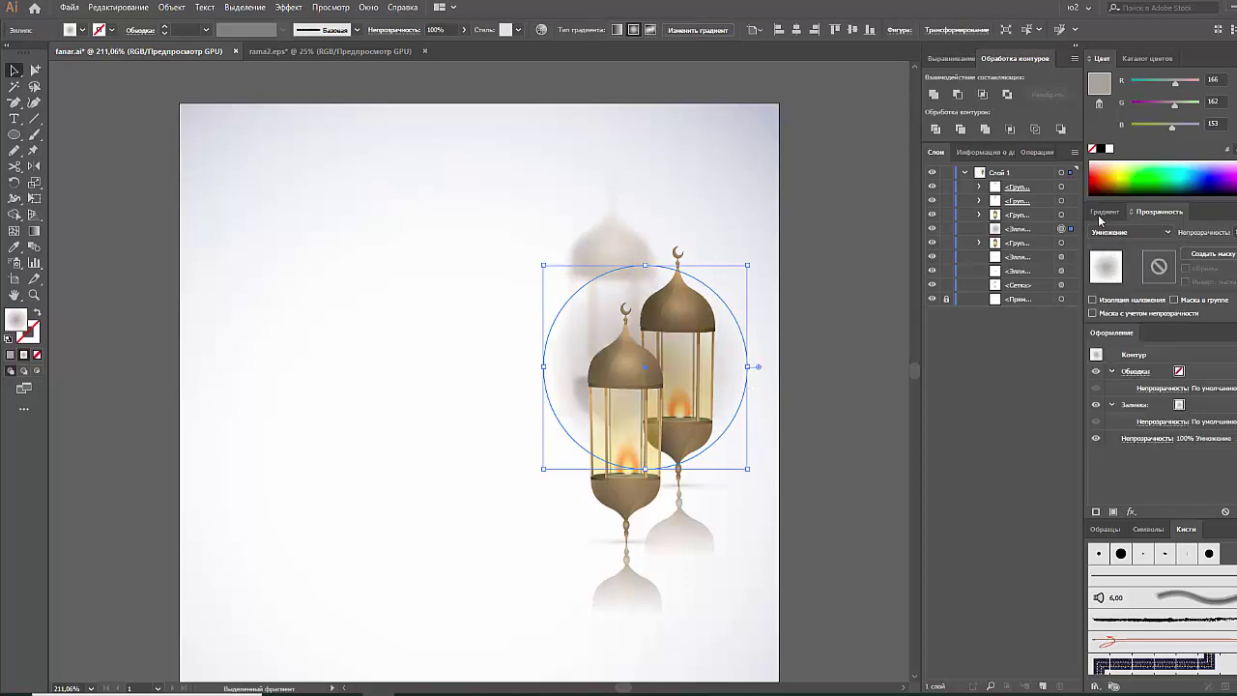
pyautogui.click(1102, 212)
pyautogui.keyDown('shift'); pyautogui.click(1160, 179); pyautogui.keyUp('shift')
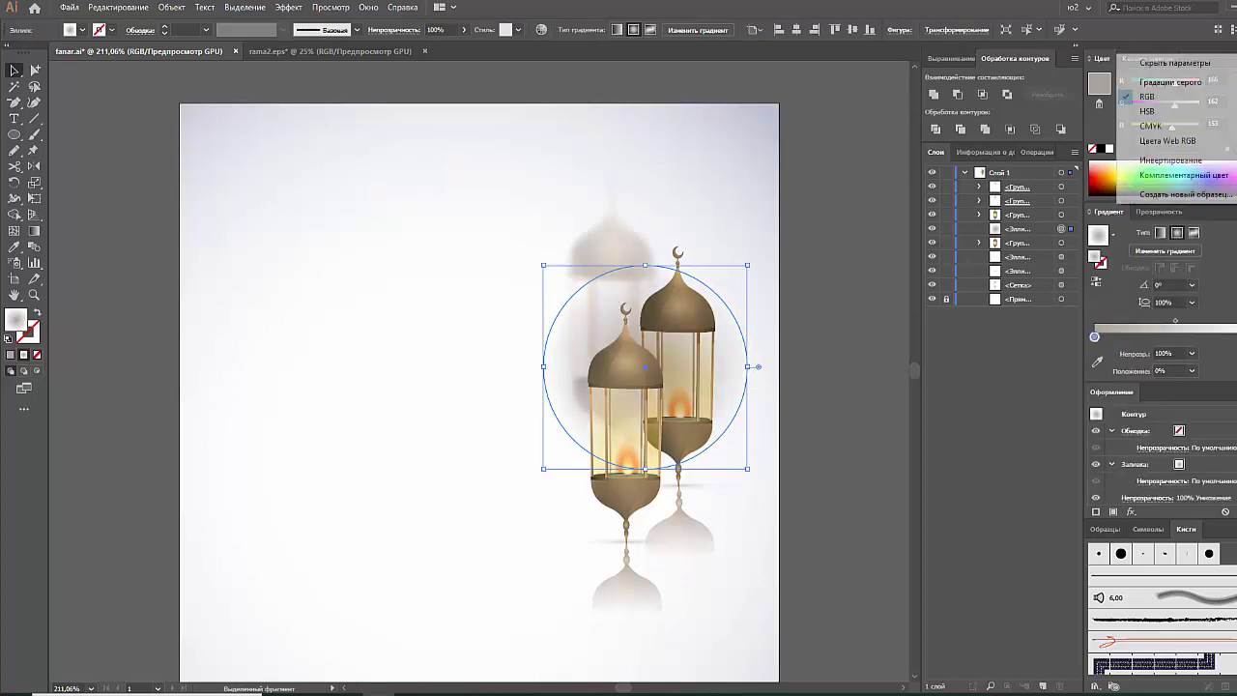
pyautogui.keyDown('shift'); pyautogui.click(1160, 179); pyautogui.keyUp('shift')
pyautogui.moveTo(1160, 83); pyautogui.dragTo(1178, 85)
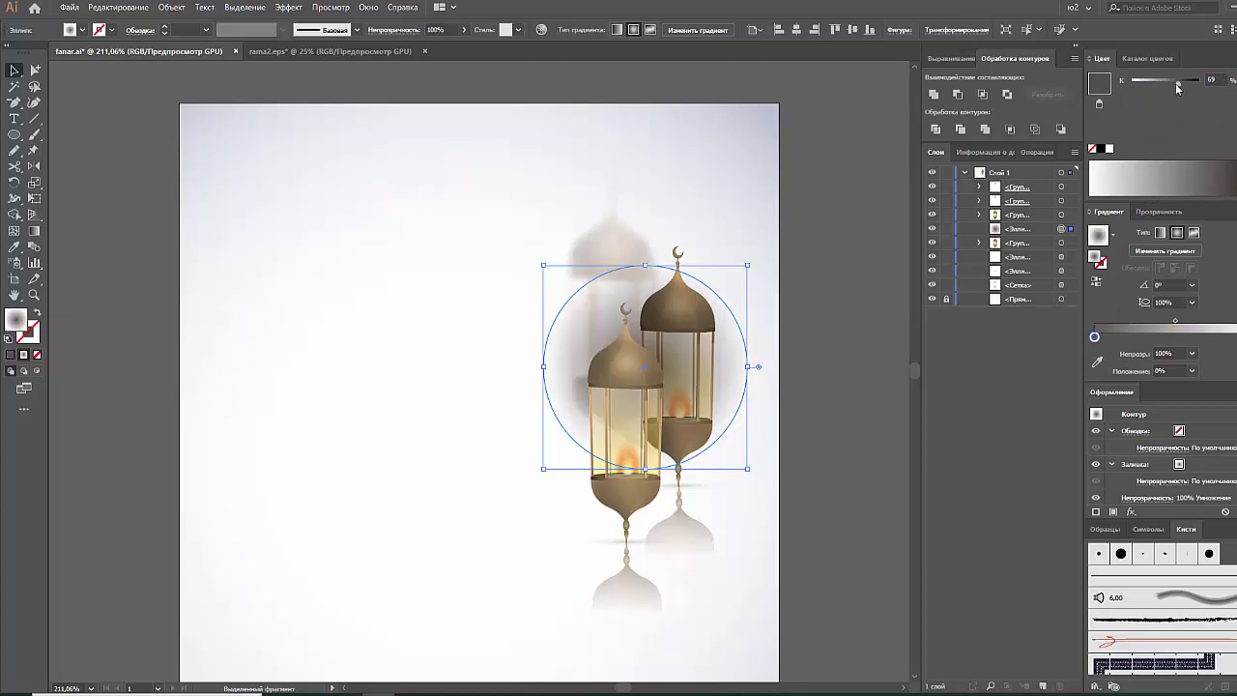
# Squeeze the circle into a narrow tall ellipse and add a darker middle stop at 18.29%.
pyautogui.moveTo(749, 369)
pyautogui.mouseDown()
pyautogui.moveTo(647, 303)
pyautogui.moveTo(674, 349)
pyautogui.mouseUp()
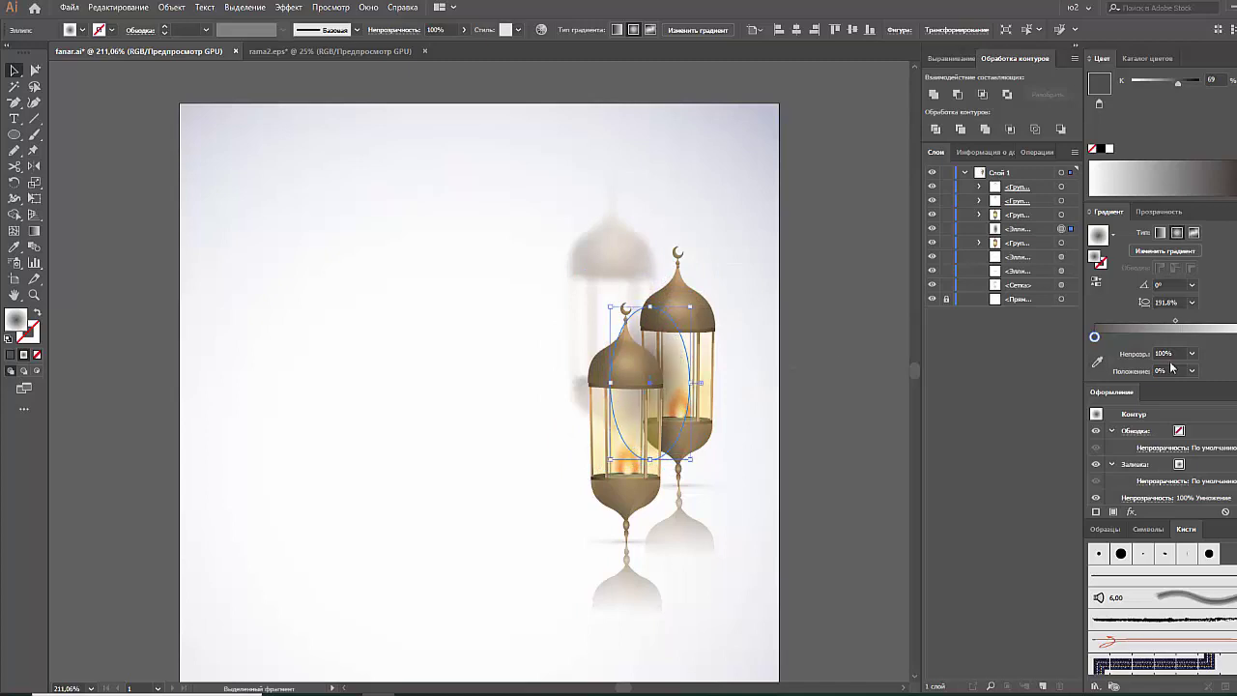
pyautogui.moveTo(1098, 337); pyautogui.dragTo(1129, 336)
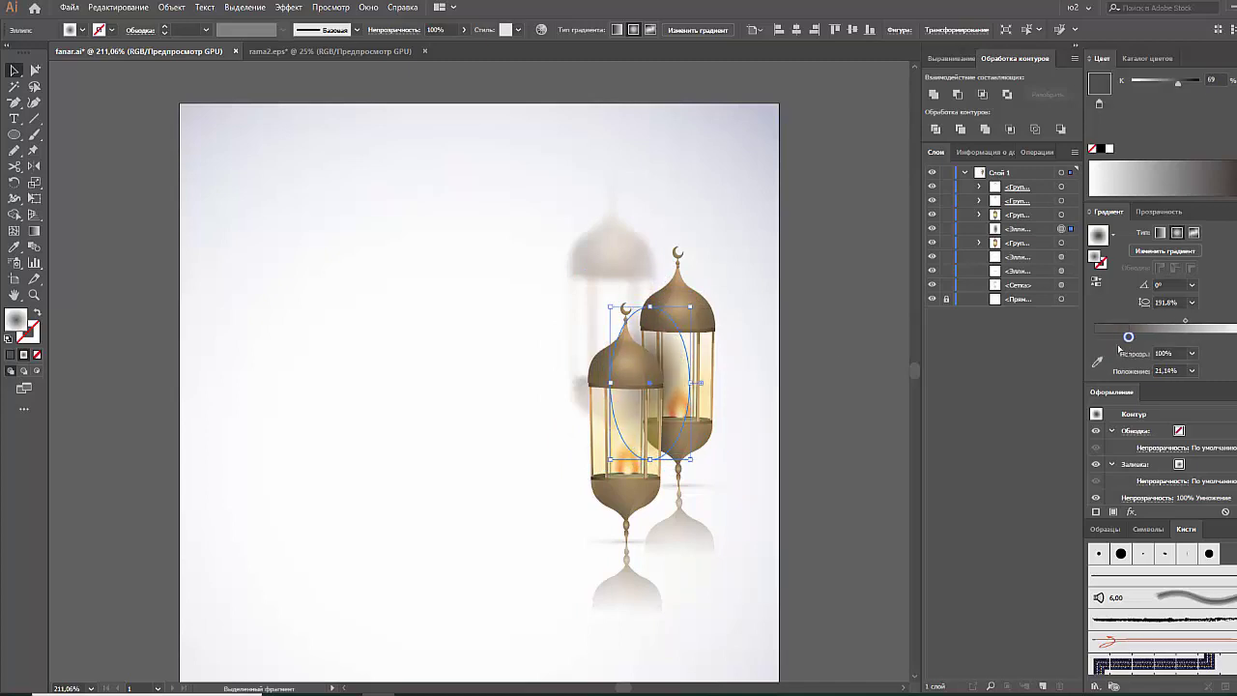
pyautogui.moveTo(1178, 83); pyautogui.dragTo(1194, 85)
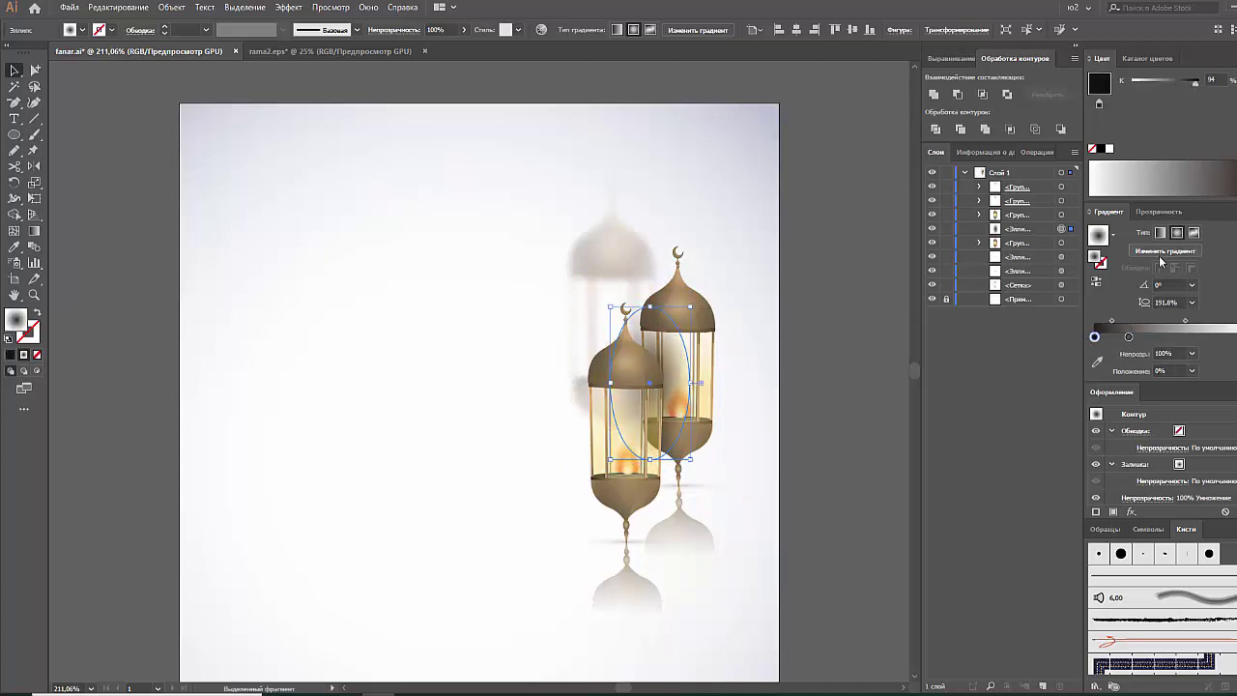
pyautogui.click(1132, 337)
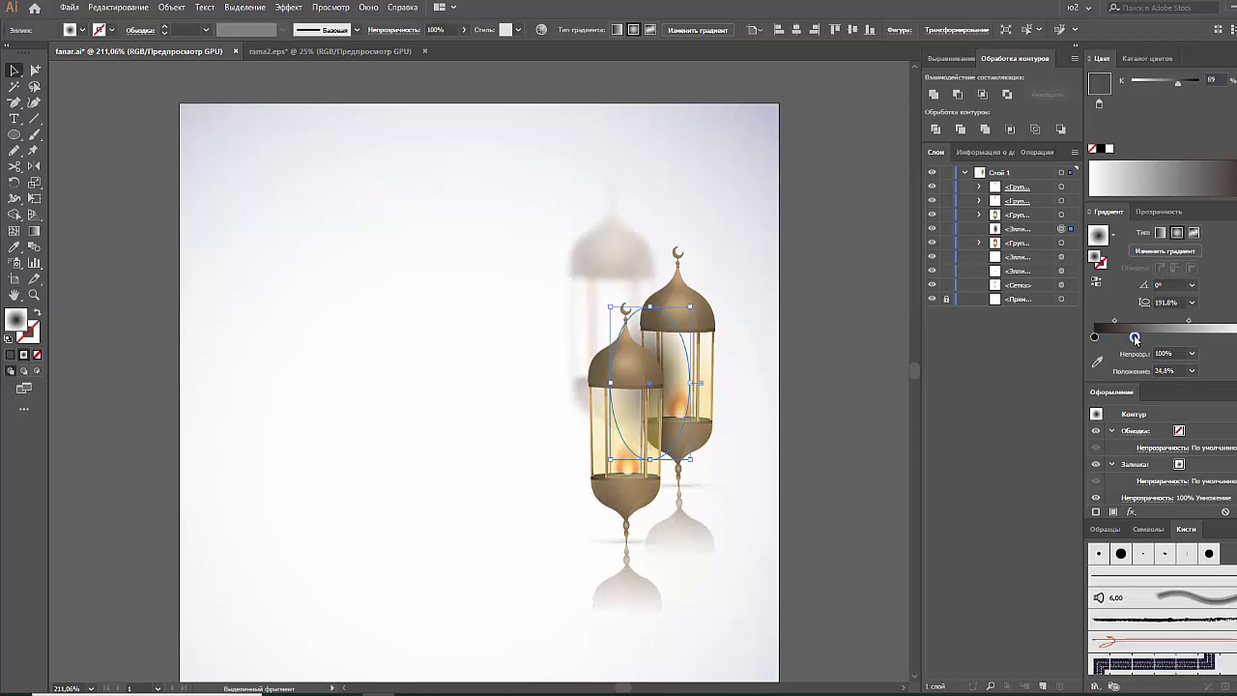
pyautogui.moveTo(1135, 338); pyautogui.dragTo(1124, 340)
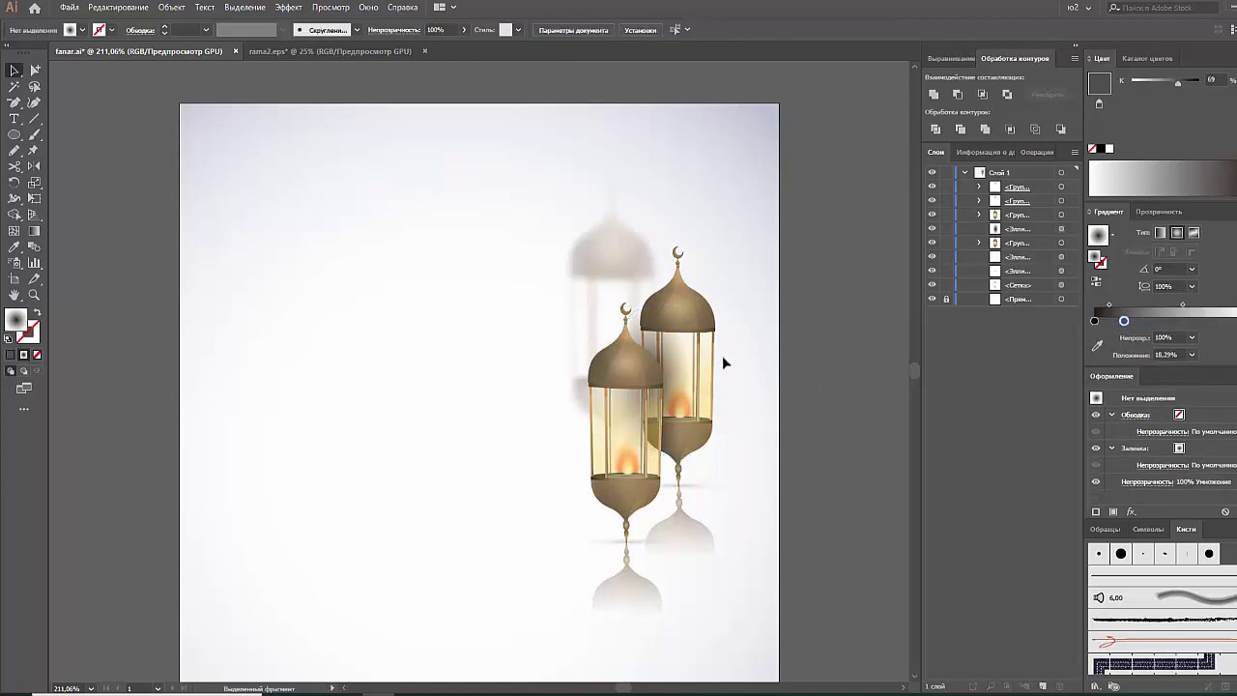
# Draw a new radial-gradient circle with a lighter centre and Color Burn blend mode.
pyautogui.click(837, 392)
pyautogui.click(14, 135)
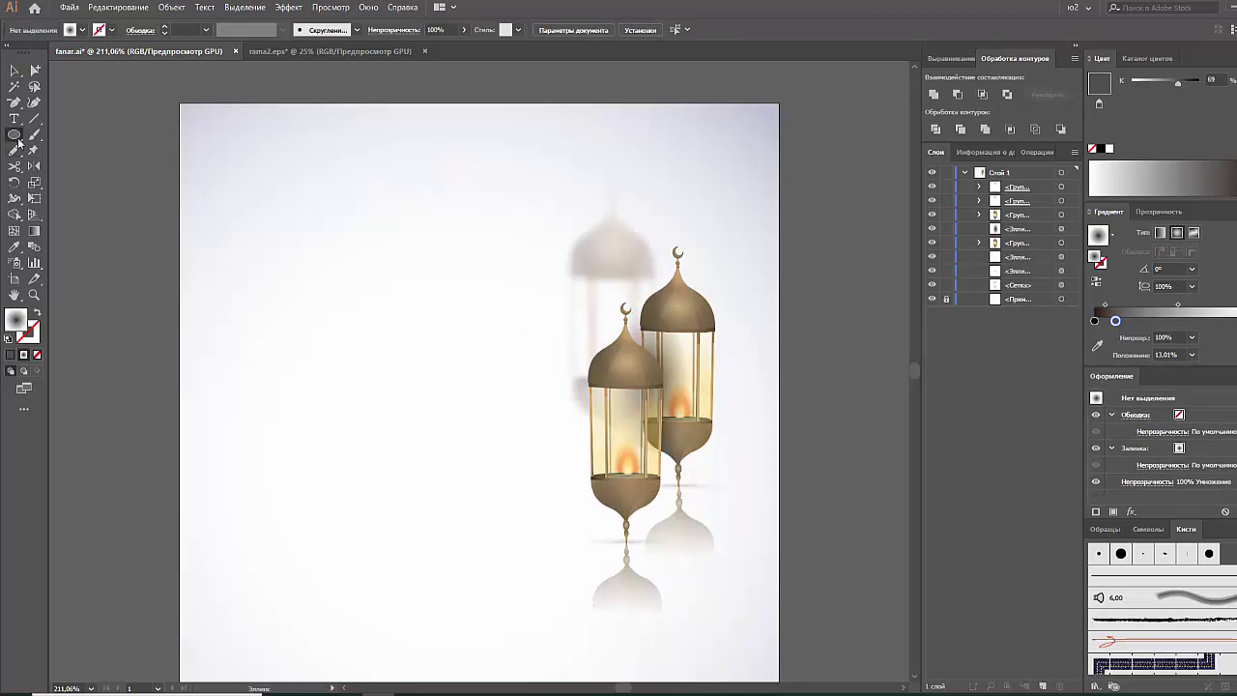
pyautogui.moveTo(239, 203); pyautogui.dragTo(399, 360)
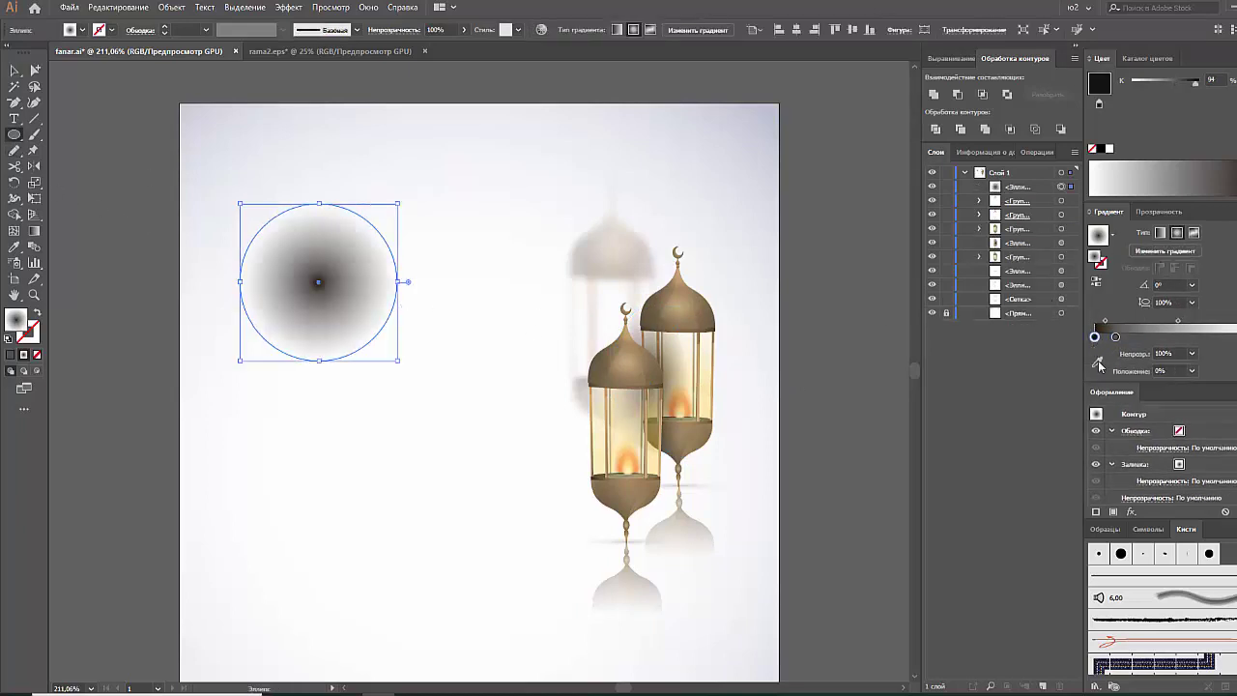
pyautogui.moveTo(1114, 336); pyautogui.dragTo(1151, 337)
pyautogui.click(1158, 211)
pyautogui.click(1144, 234)
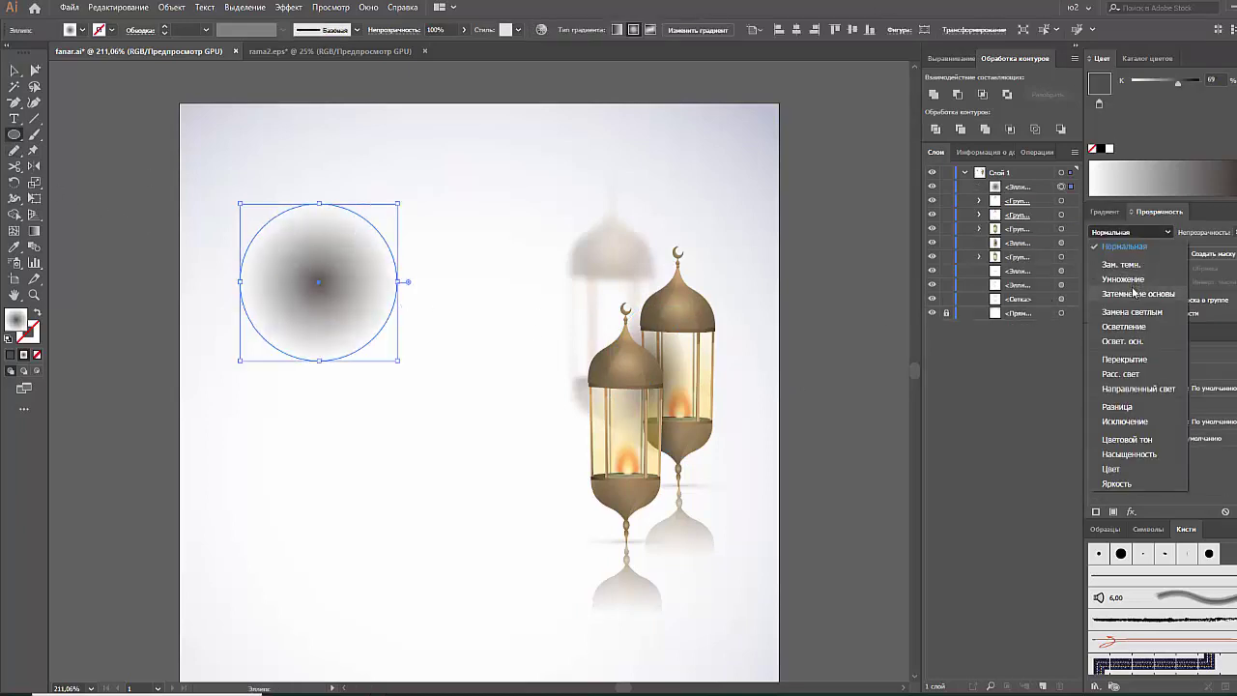
pyautogui.click(1126, 295)
# Move the circle over the front lantern, remove its extra gradient stop, and settle it lower.
pyautogui.press('v')
pyautogui.moveTo(338, 327); pyautogui.dragTo(584, 396)
pyautogui.click(1107, 212)
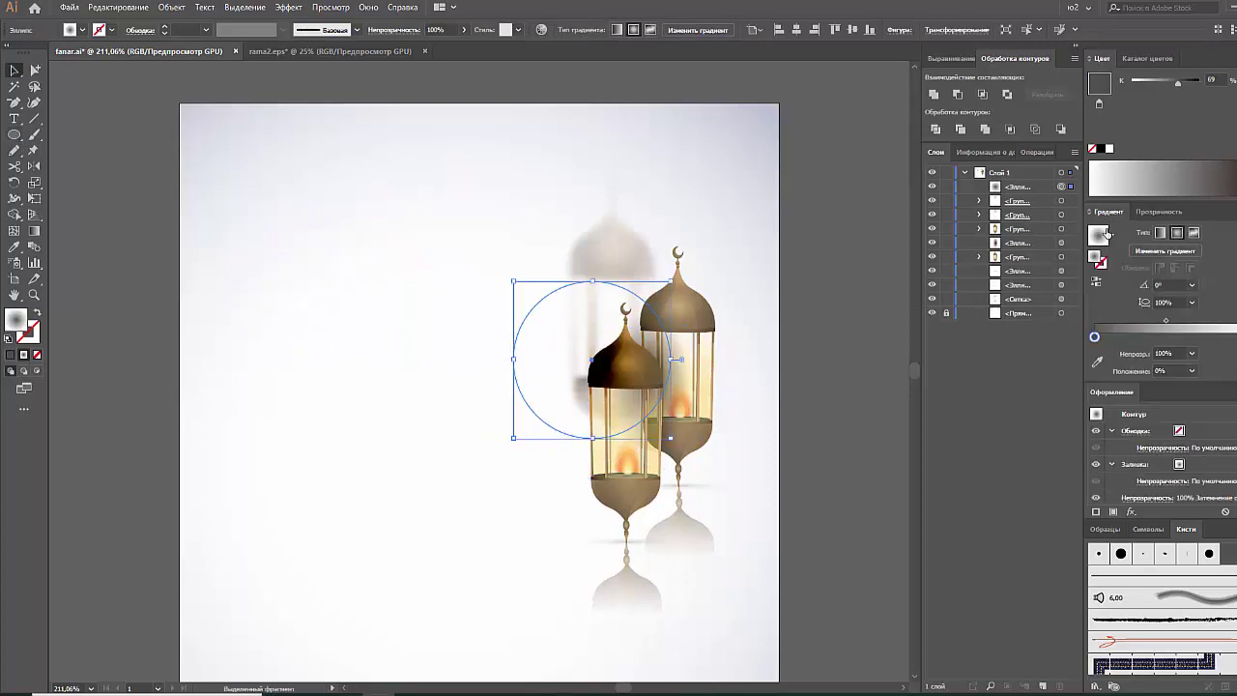
pyautogui.click(1095, 337)
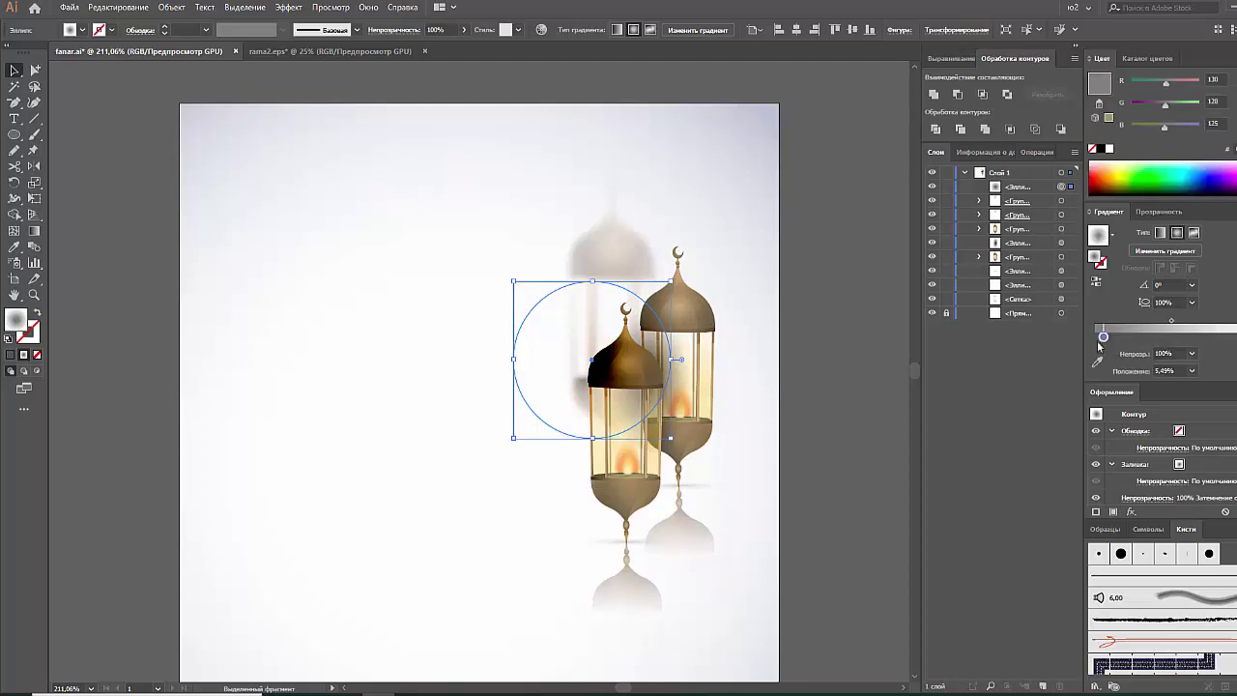
pyautogui.moveTo(1129, 337); pyautogui.dragTo(1051, 340)
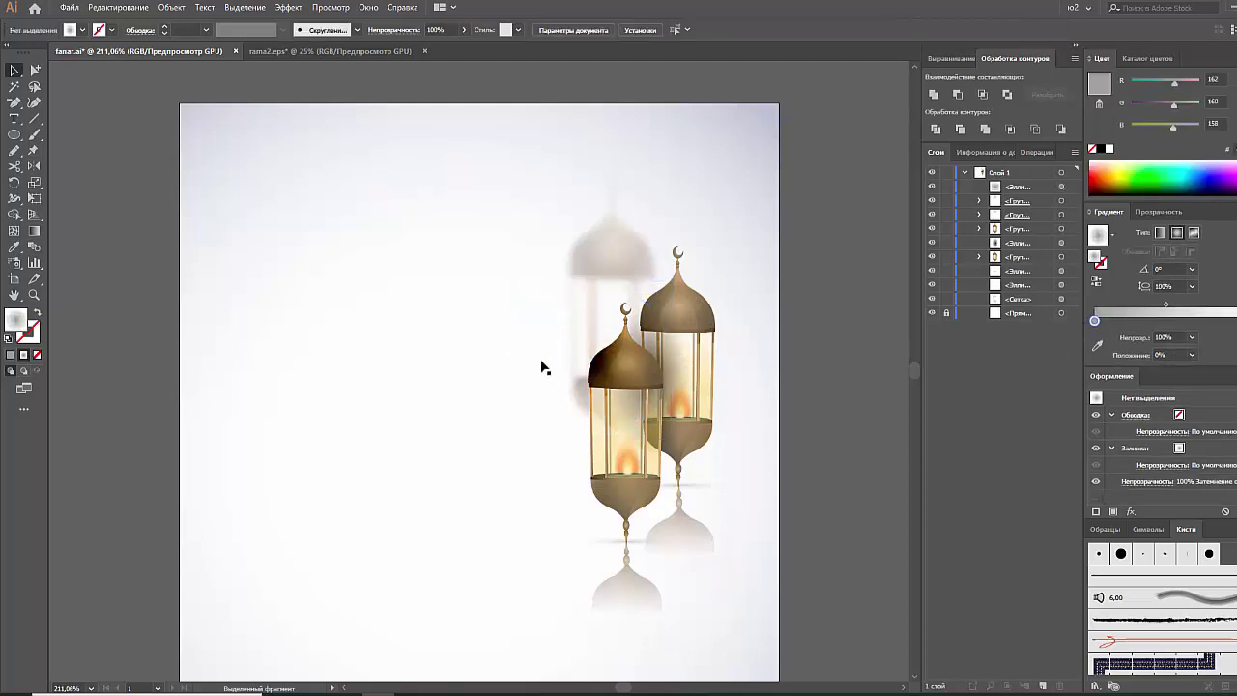
pyautogui.moveTo(541, 364); pyautogui.dragTo(524, 375)
pyautogui.moveTo(587, 422); pyautogui.dragTo(665, 553)
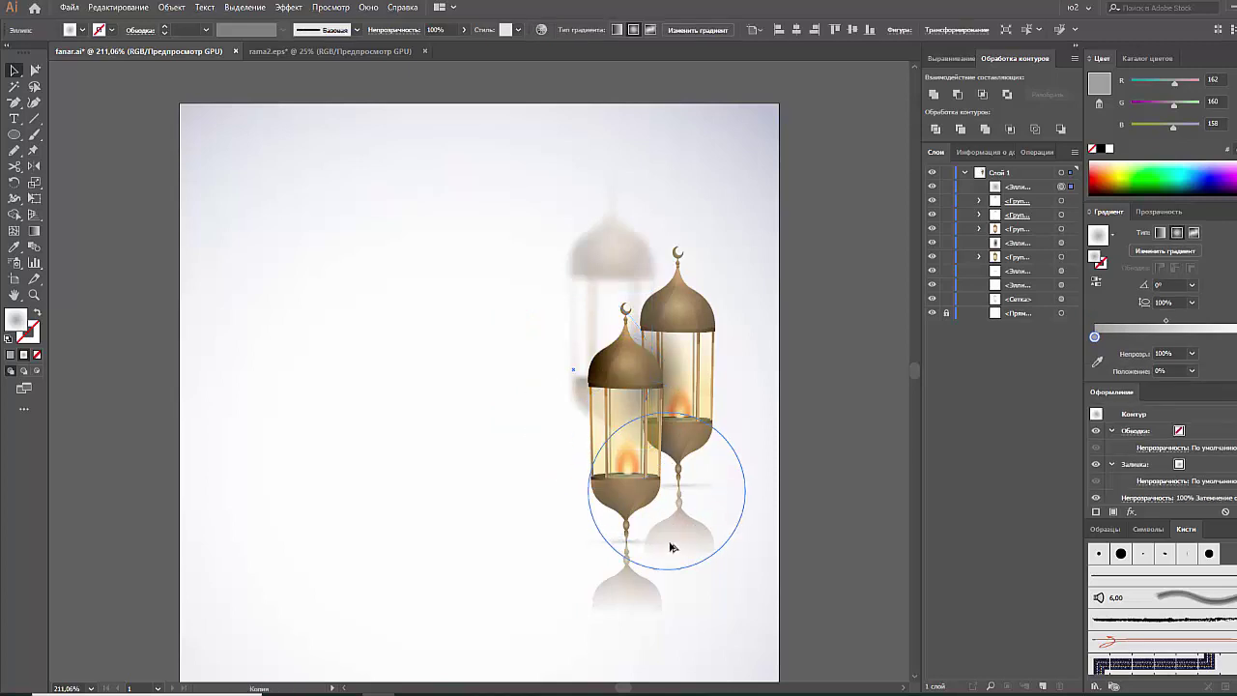
# Try cyan, bright green and dark blue fills on the background rectangle.
pyautogui.click(834, 455)
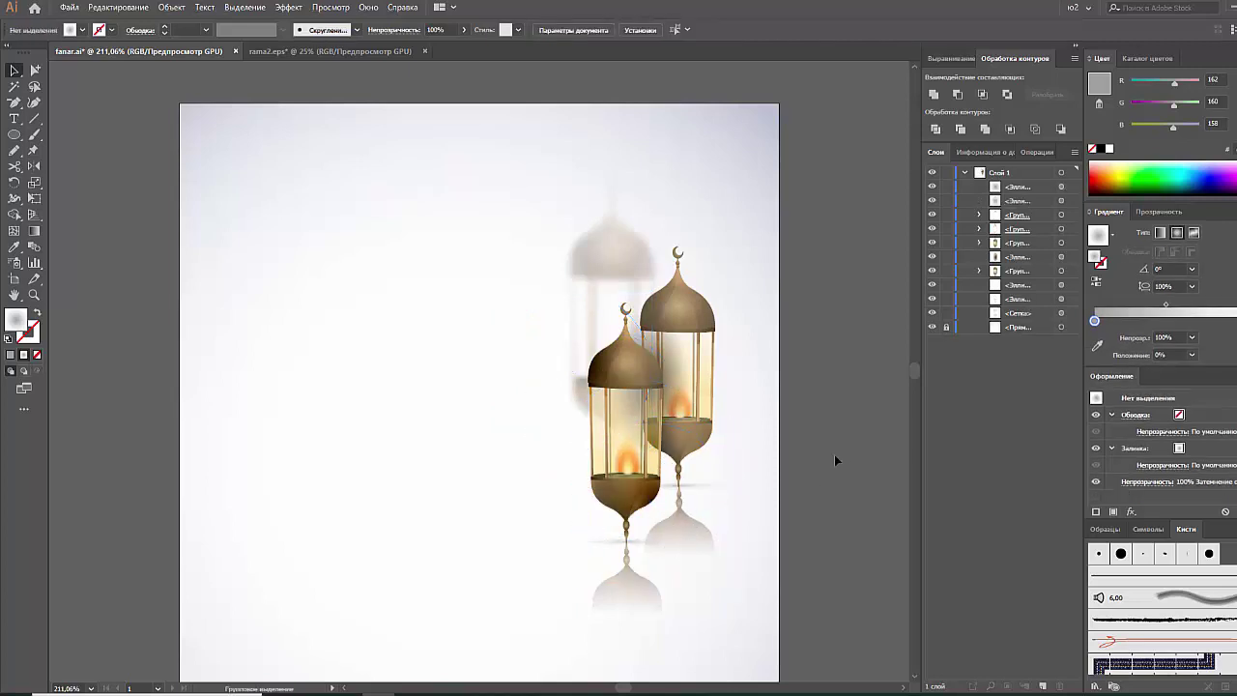
pyautogui.click(779, 400)
pyautogui.click(1168, 166)
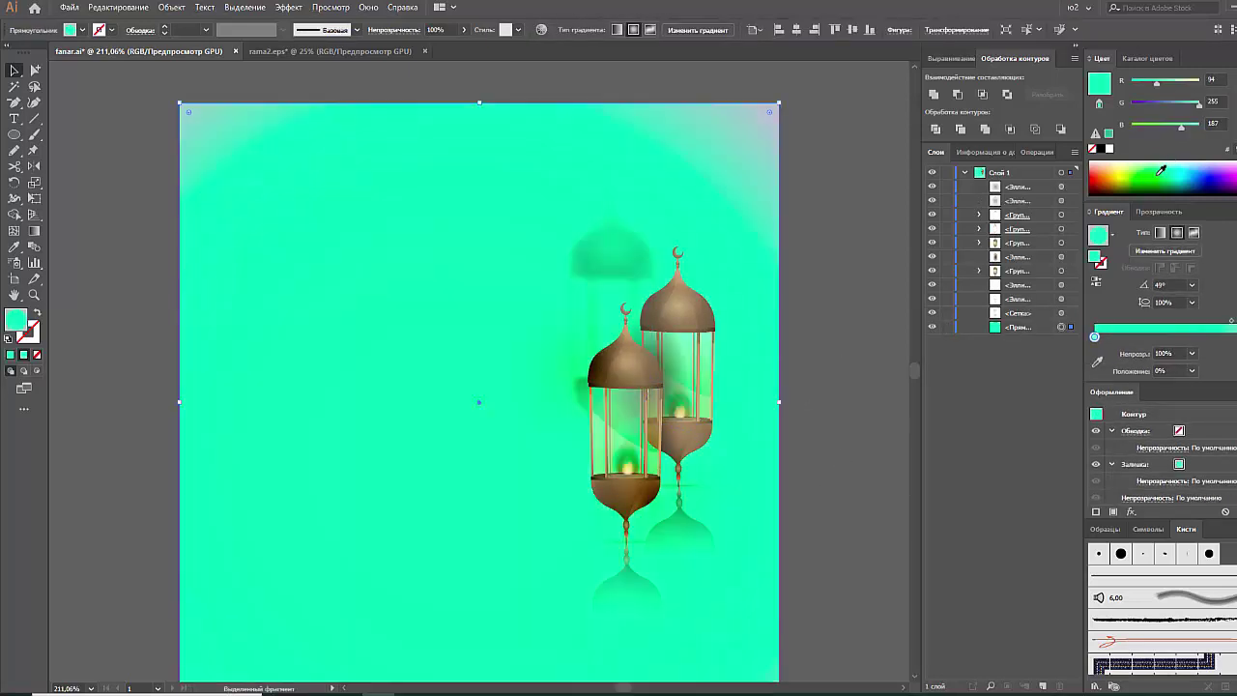
pyautogui.click(1141, 166)
pyautogui.click(1203, 182)
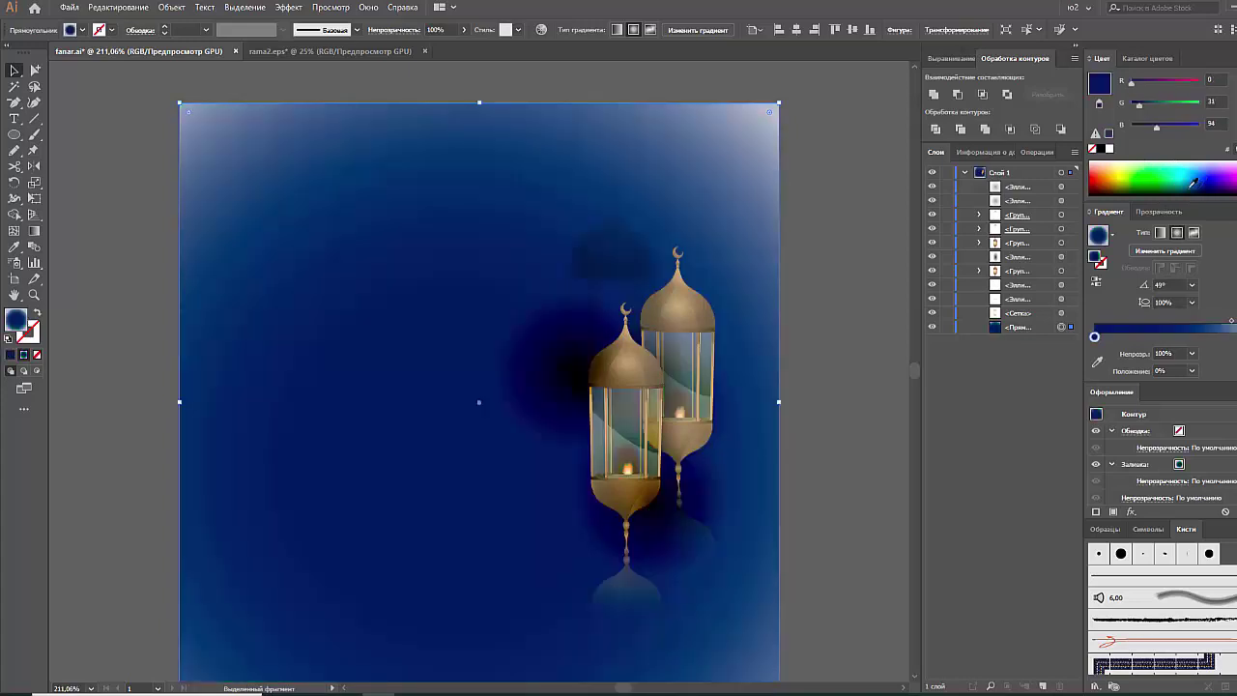
# Revert the background to white and move the glow circle past the artboard's right edge.
pyautogui.hotkey('ctrl', 'z')
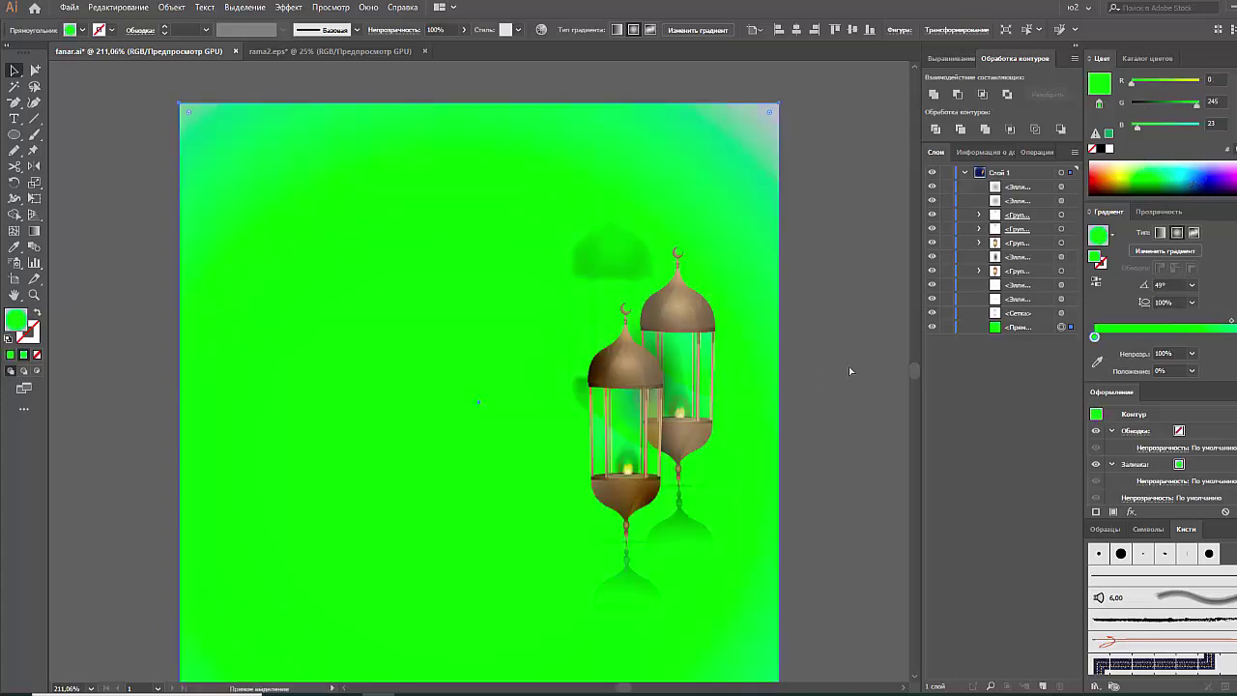
pyautogui.hotkey('ctrl', 'z')
pyautogui.hotkey('ctrl', 'z')
pyautogui.click(856, 365)
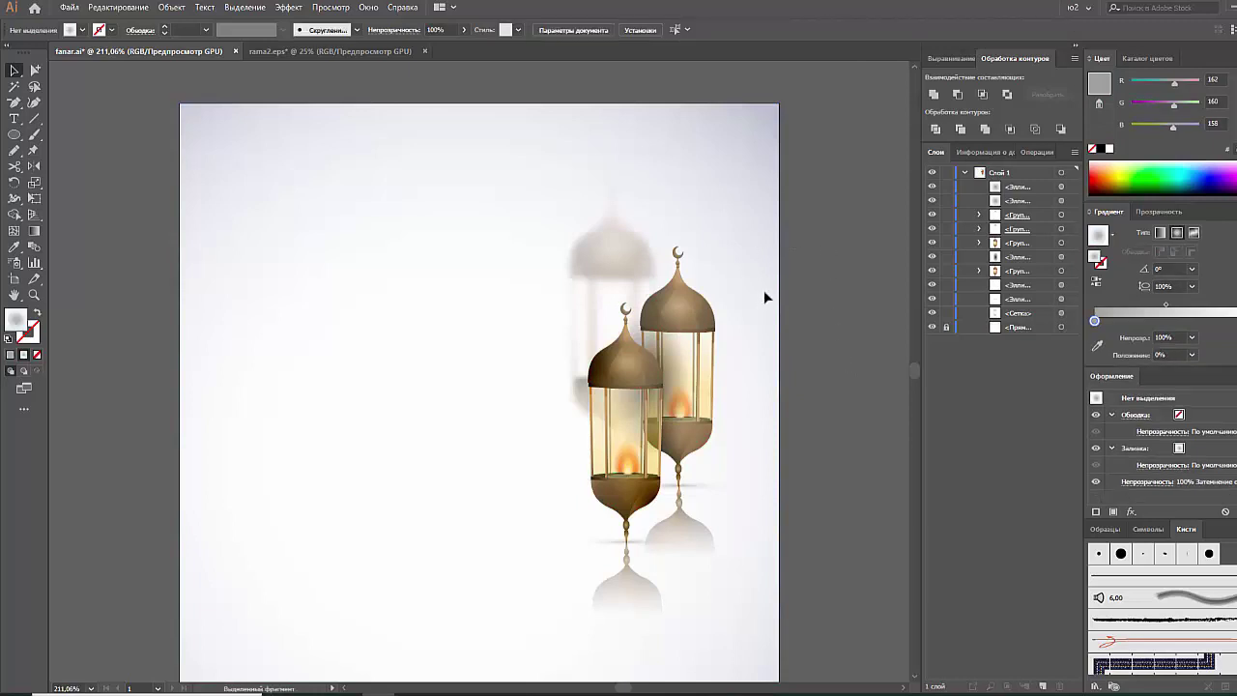
pyautogui.moveTo(663, 527); pyautogui.dragTo(855, 368)
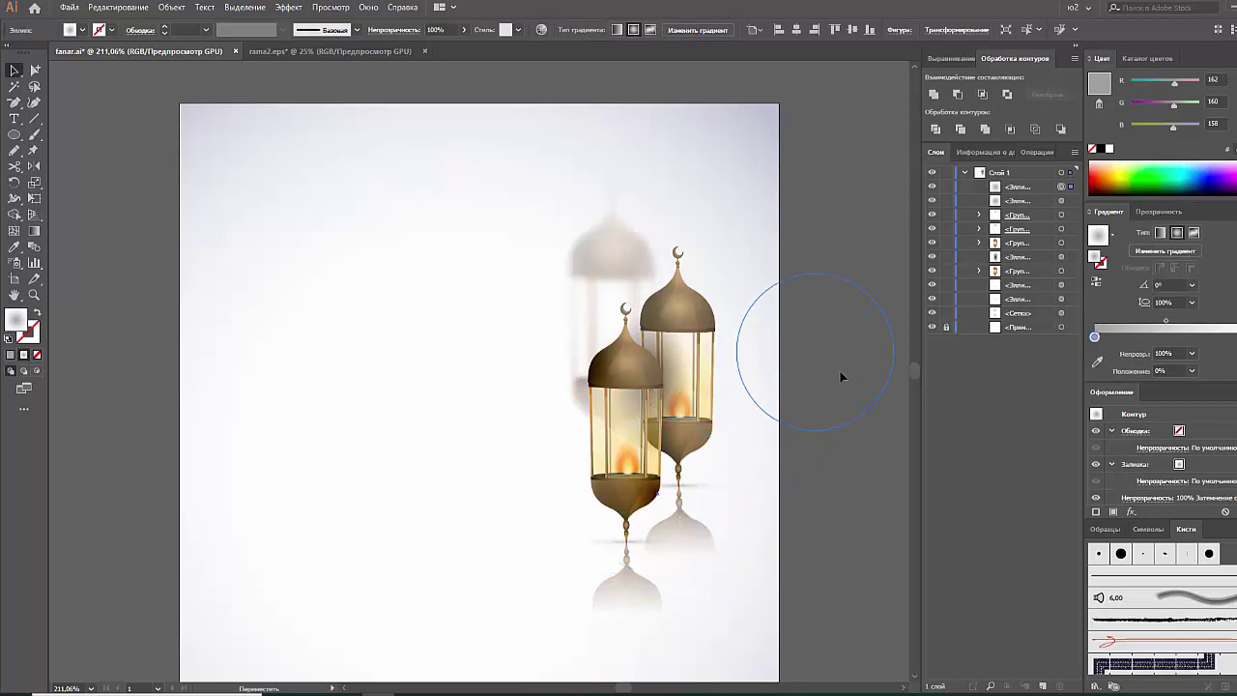
# Soften the right-hand circle's radial gradient, setting its stop to about 11%.
pyautogui.click(625, 346)
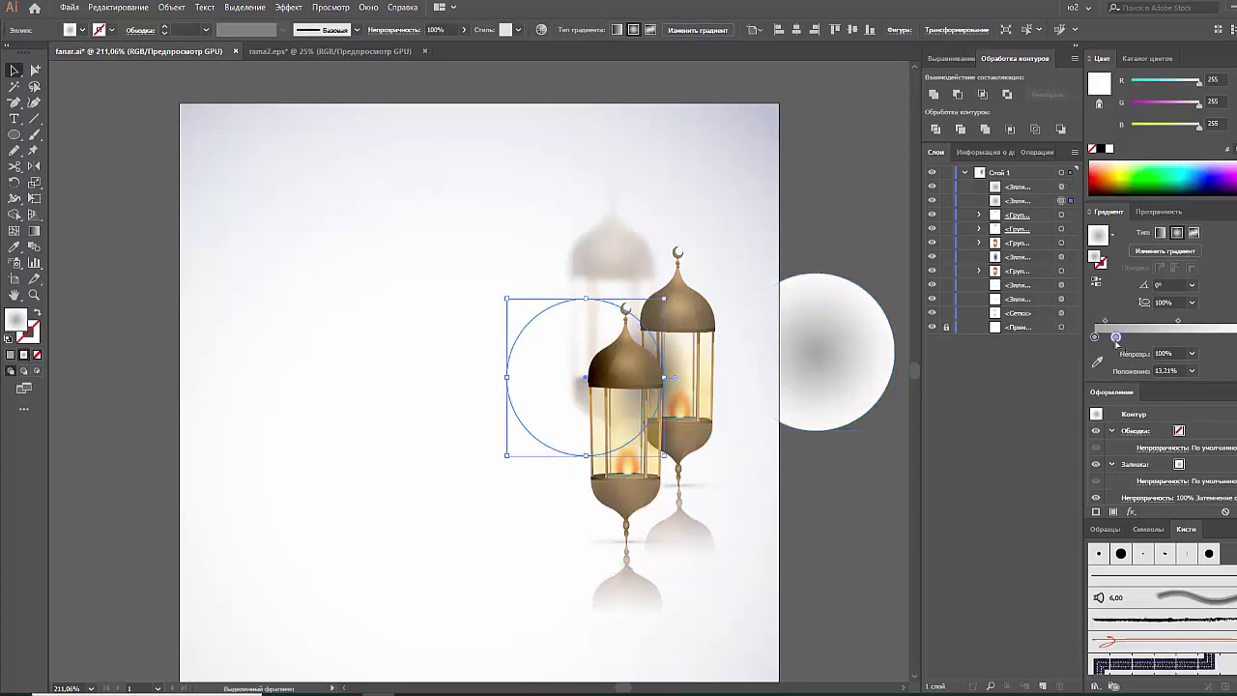
pyautogui.moveTo(1112, 341); pyautogui.dragTo(1079, 350)
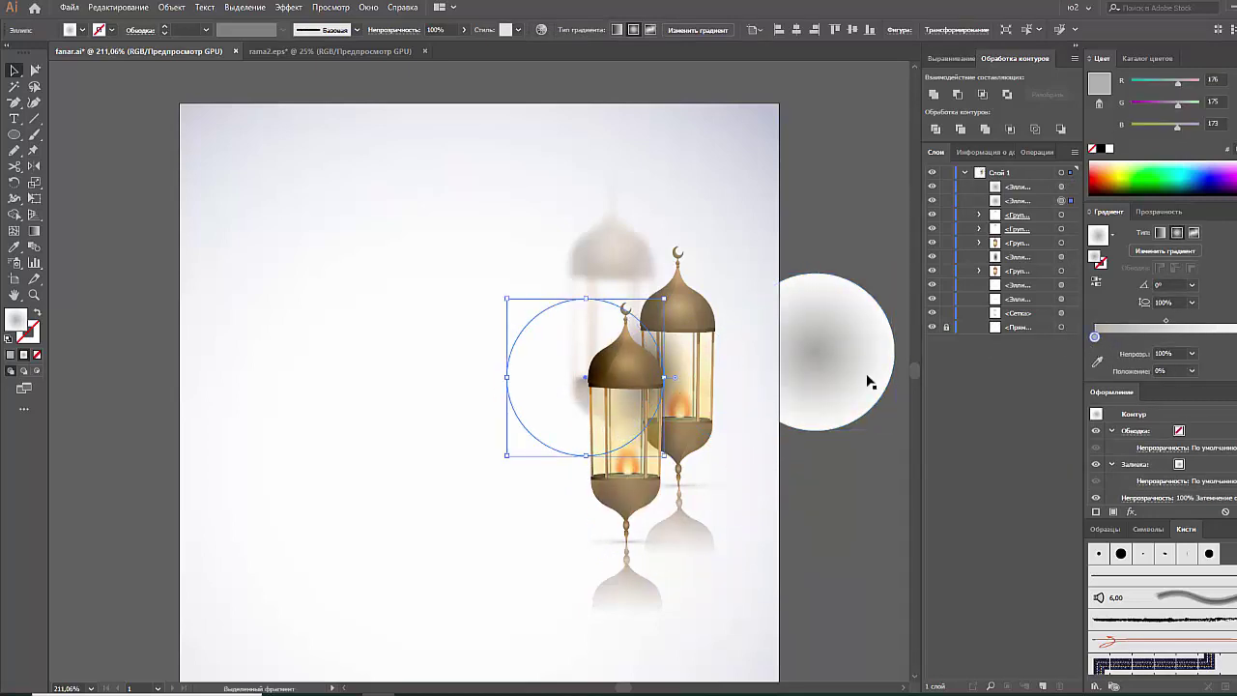
pyautogui.moveTo(868, 381); pyautogui.dragTo(810, 331)
pyautogui.click(580, 350)
pyautogui.moveTo(1095, 338); pyautogui.dragTo(1112, 338)
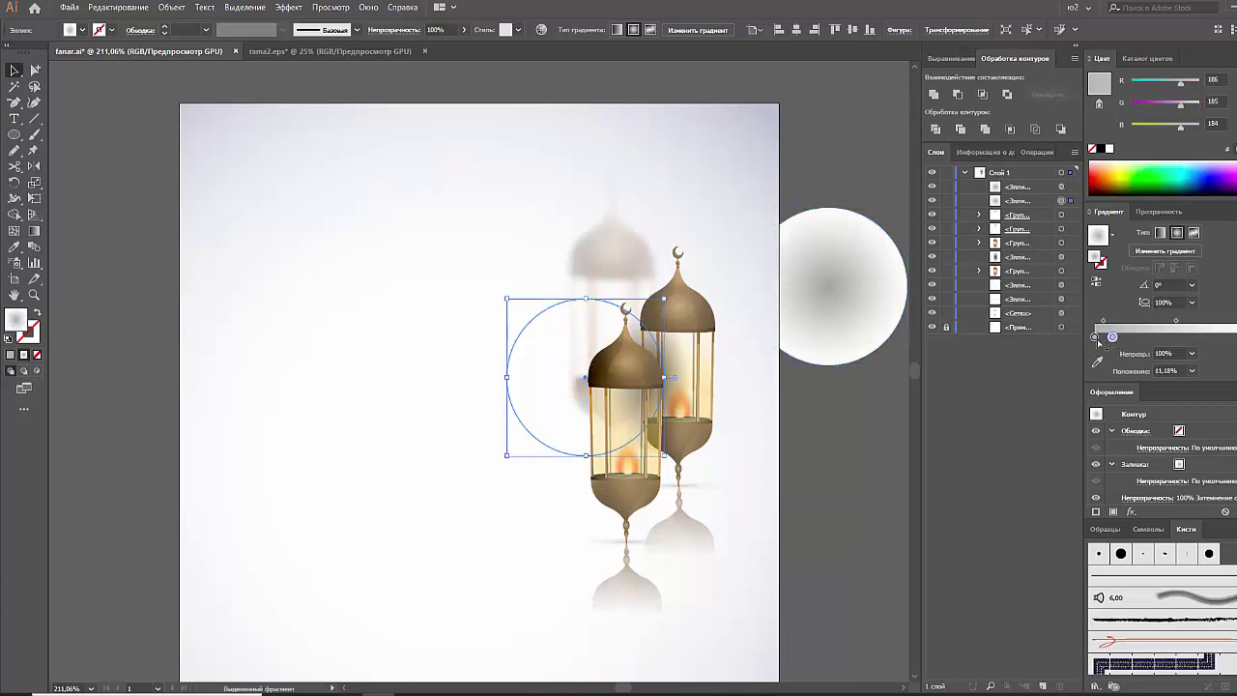
pyautogui.click(806, 432)
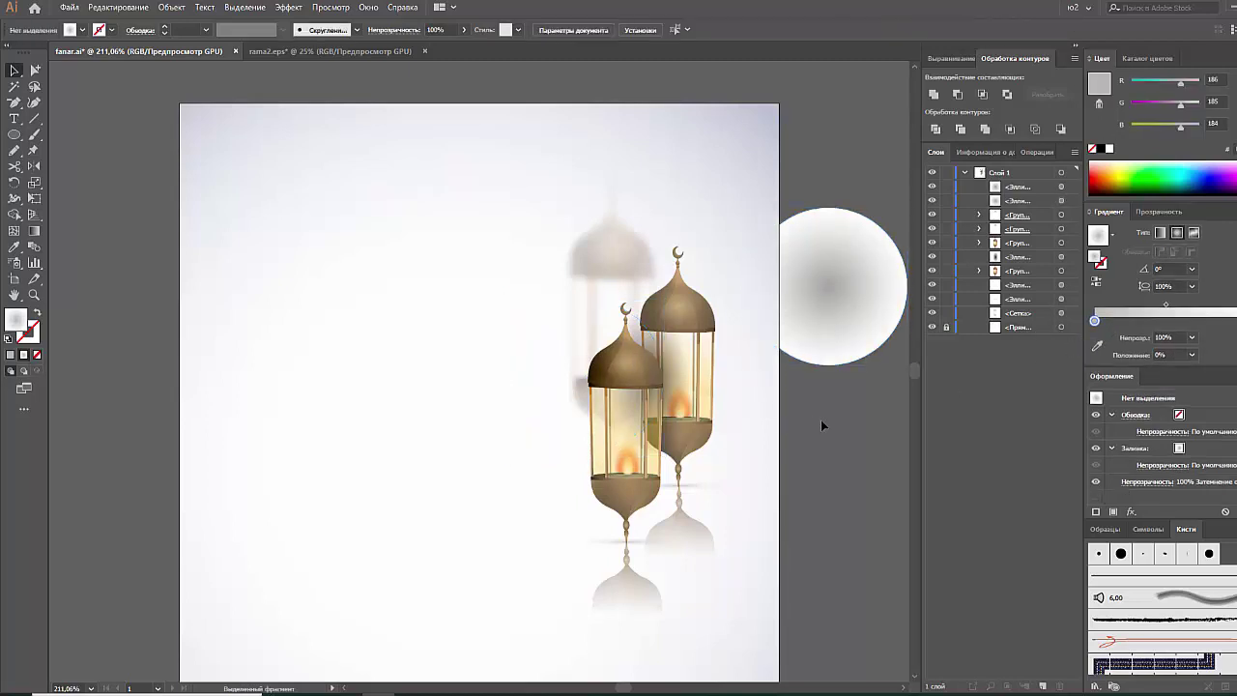
# Move the ellipse behind the front lantern up and to the left.
pyautogui.click(619, 360)
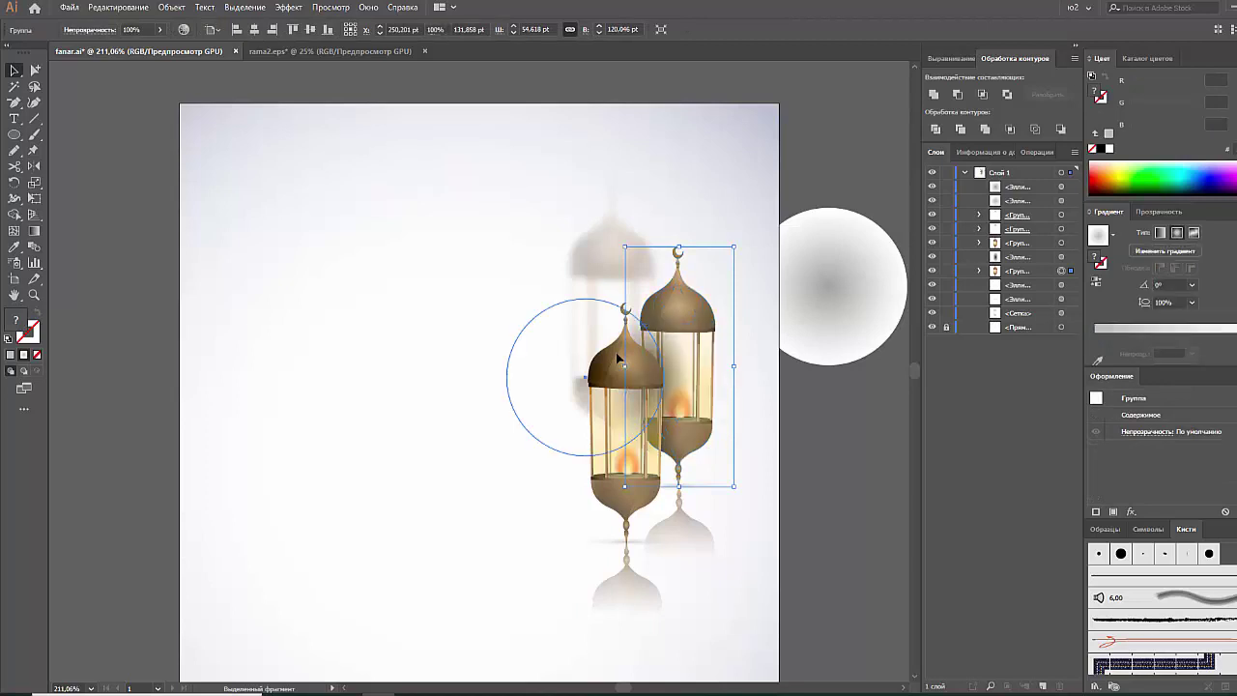
pyautogui.moveTo(598, 359); pyautogui.dragTo(387, 231)
pyautogui.click(594, 356)
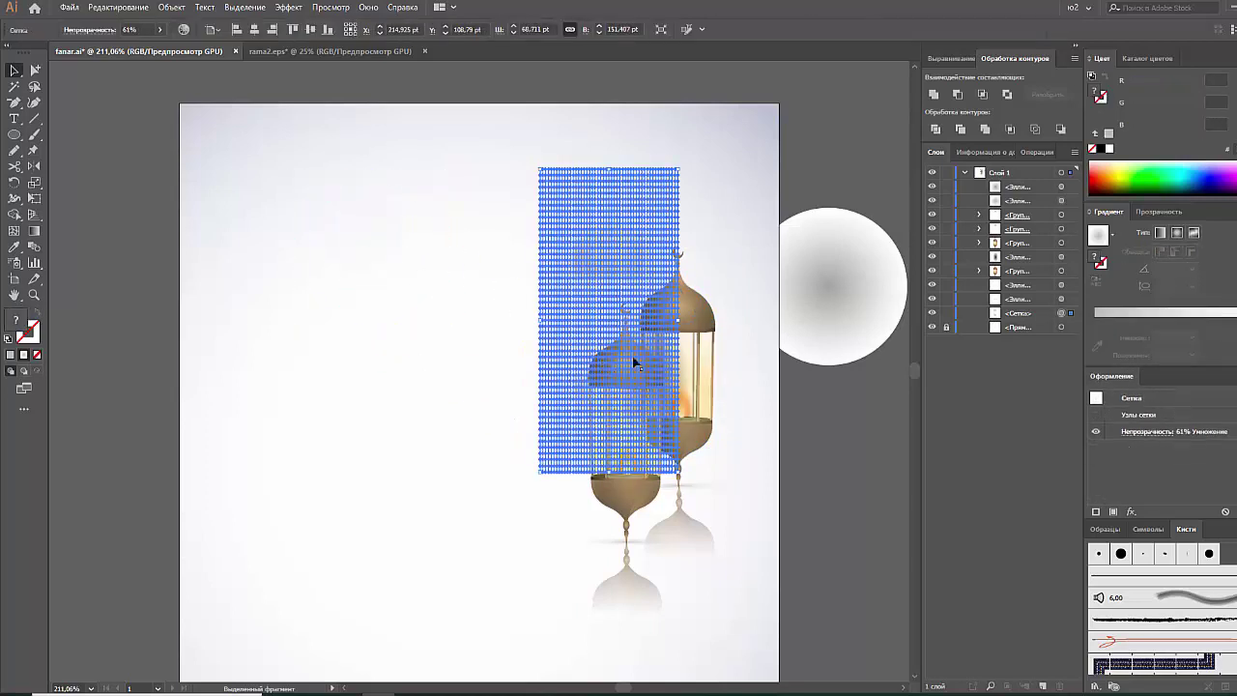
# Lock the mesh and Alt-drag a copy of the front lantern off the artboard's left.
pyautogui.hotkey('ctrl', '2')
pyautogui.click(629, 354)
pyautogui.moveTo(629, 354); pyautogui.dragTo(408, 325)
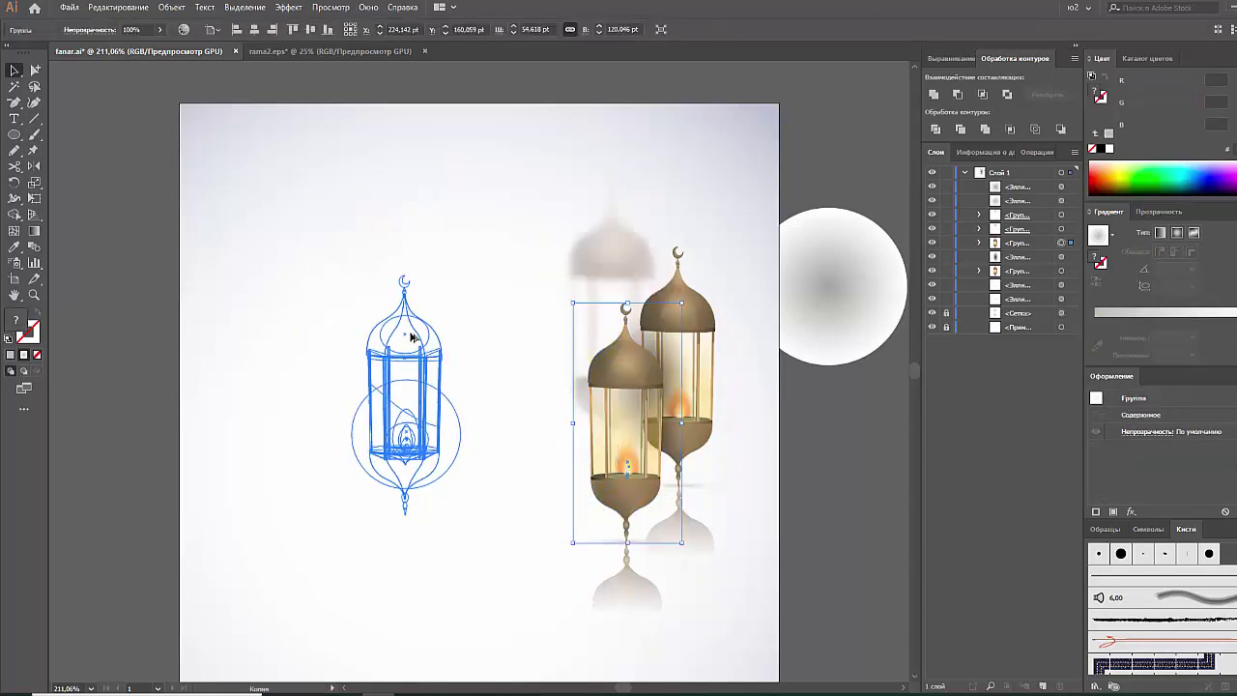
pyautogui.moveTo(287, 241)
pyautogui.mouseDown()
pyautogui.moveTo(406, 444)
pyautogui.moveTo(145, 426)
pyautogui.mouseUp()
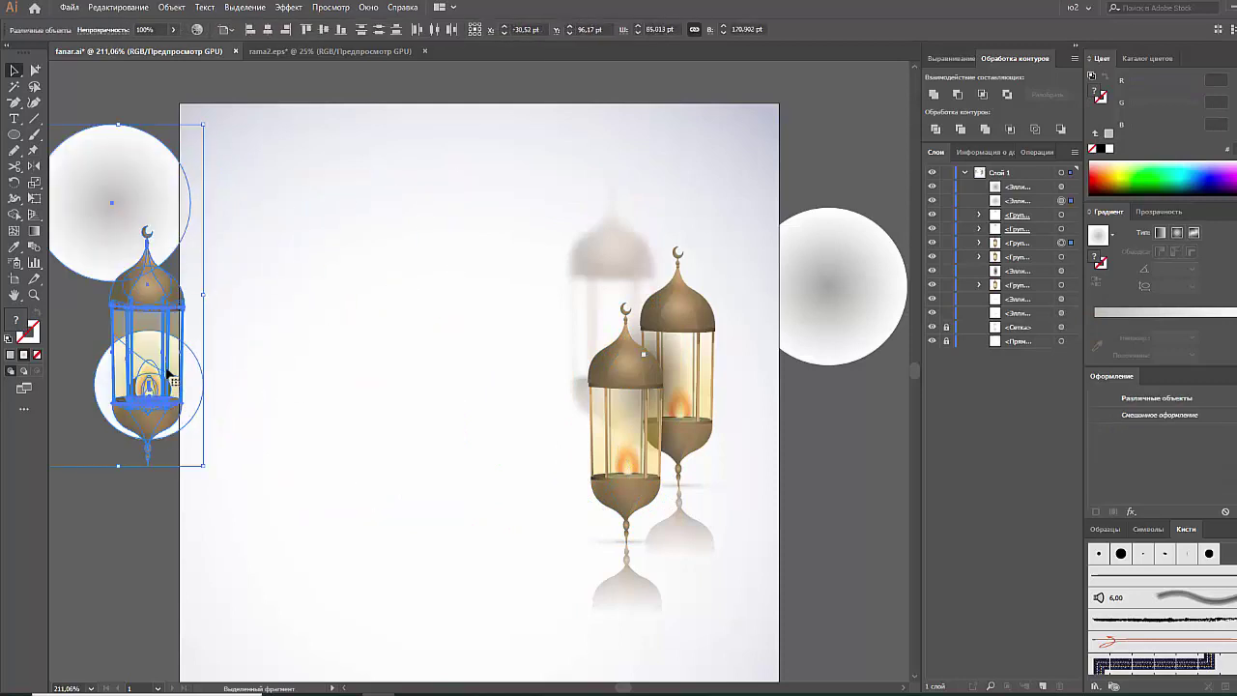
pyautogui.click(114, 468)
# Select and lock the copy's inner circle, ellipse and glass pieces, then unlock everything.
pyautogui.click(145, 396)
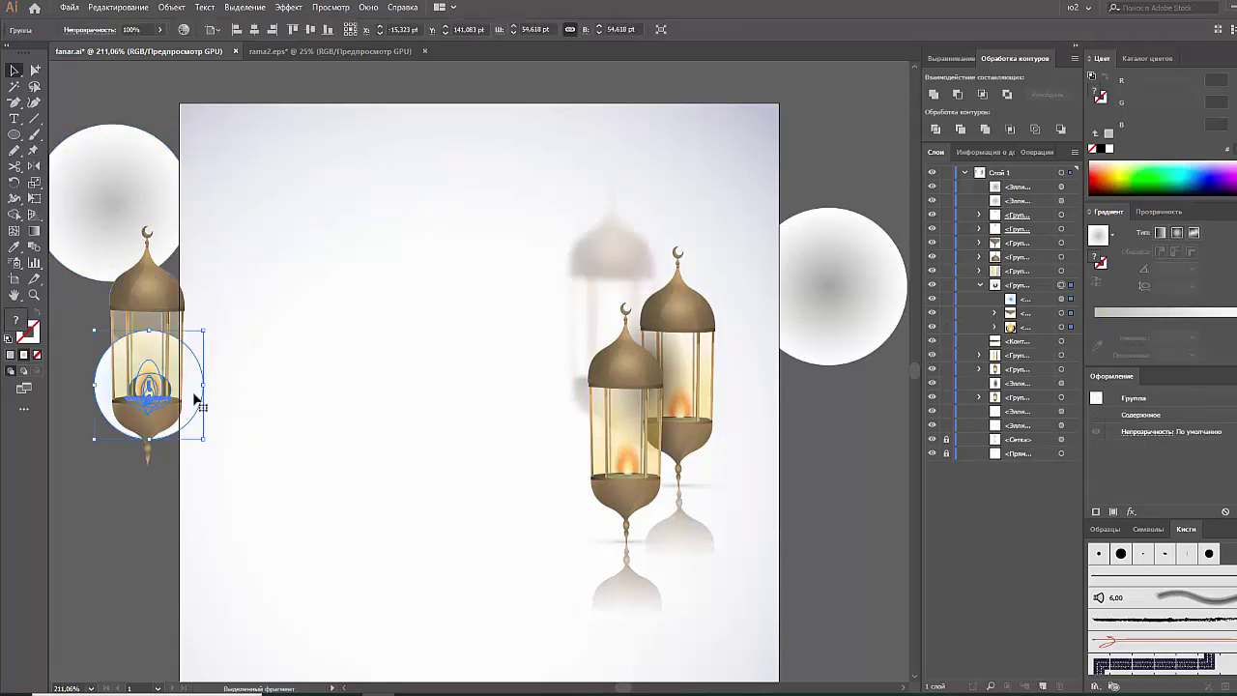
pyautogui.click(196, 402)
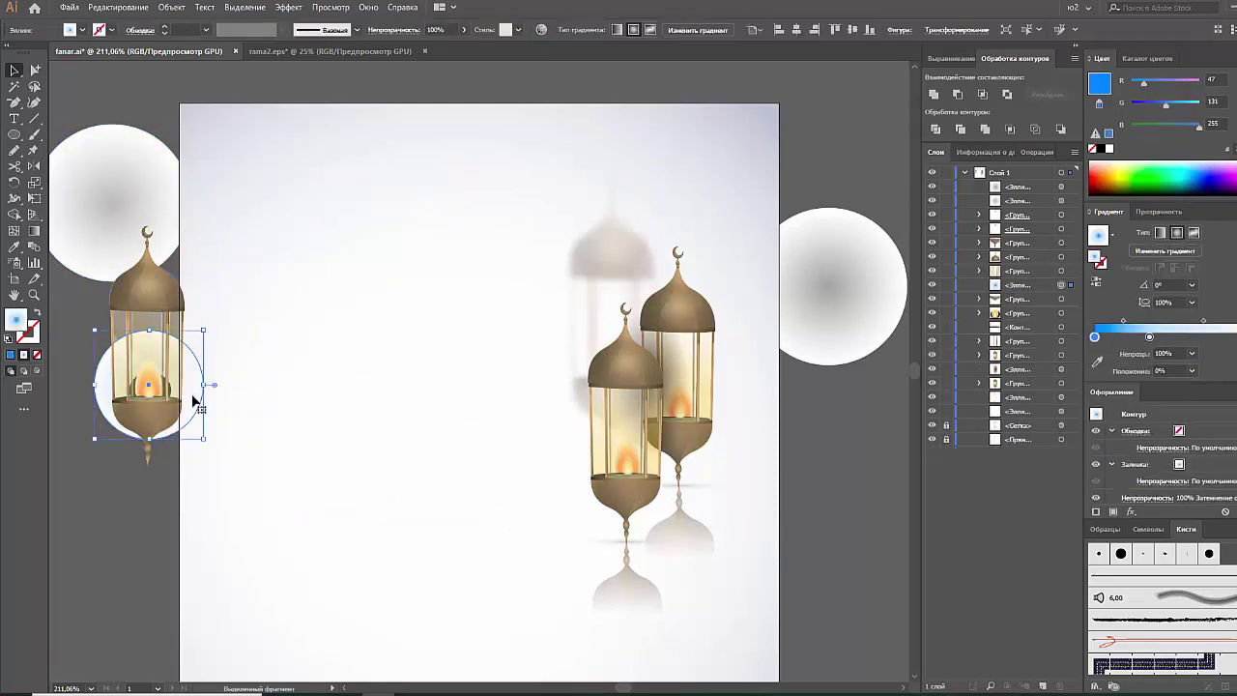
pyautogui.click(151, 385)
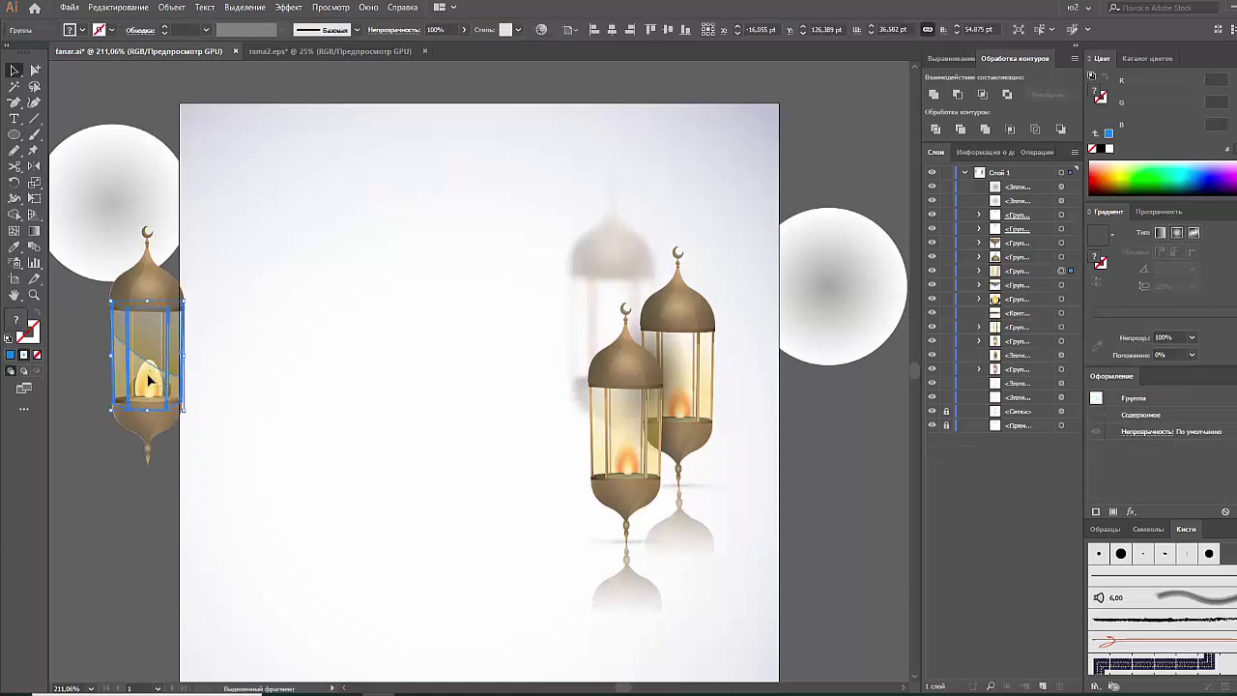
pyautogui.press('.')
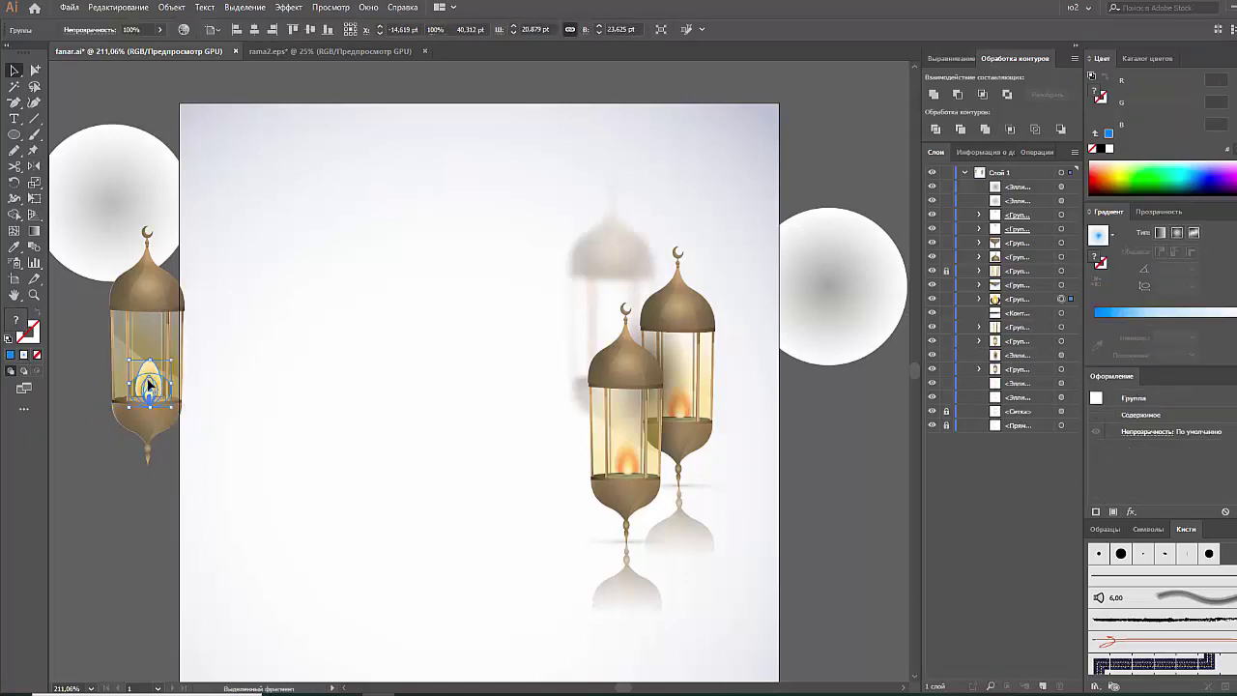
pyautogui.hotkey('ctrl', '2')
pyautogui.hotkey('ctrl', 'alt', '2')
pyautogui.hotkey('ctrl', 'shift', 'a')
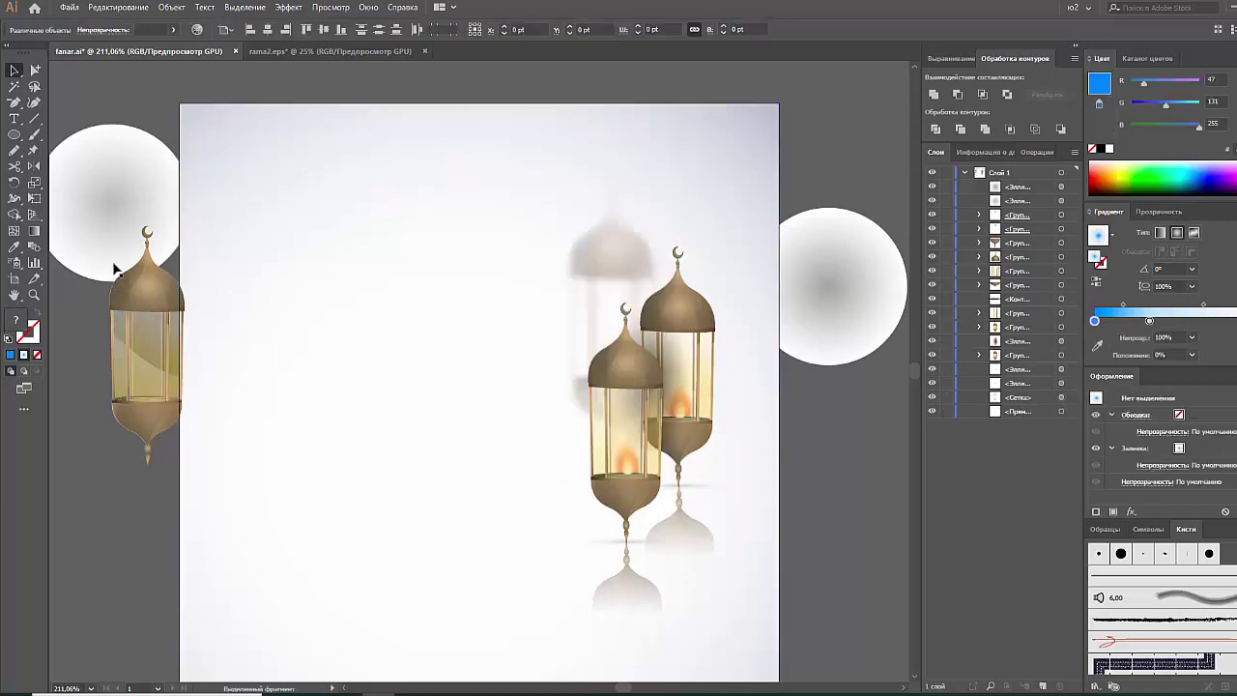
# Unite all pieces of the copied lantern into one silhouette and remove leftover cap pieces.
pyautogui.moveTo(273, 106); pyautogui.dragTo(301, 125)
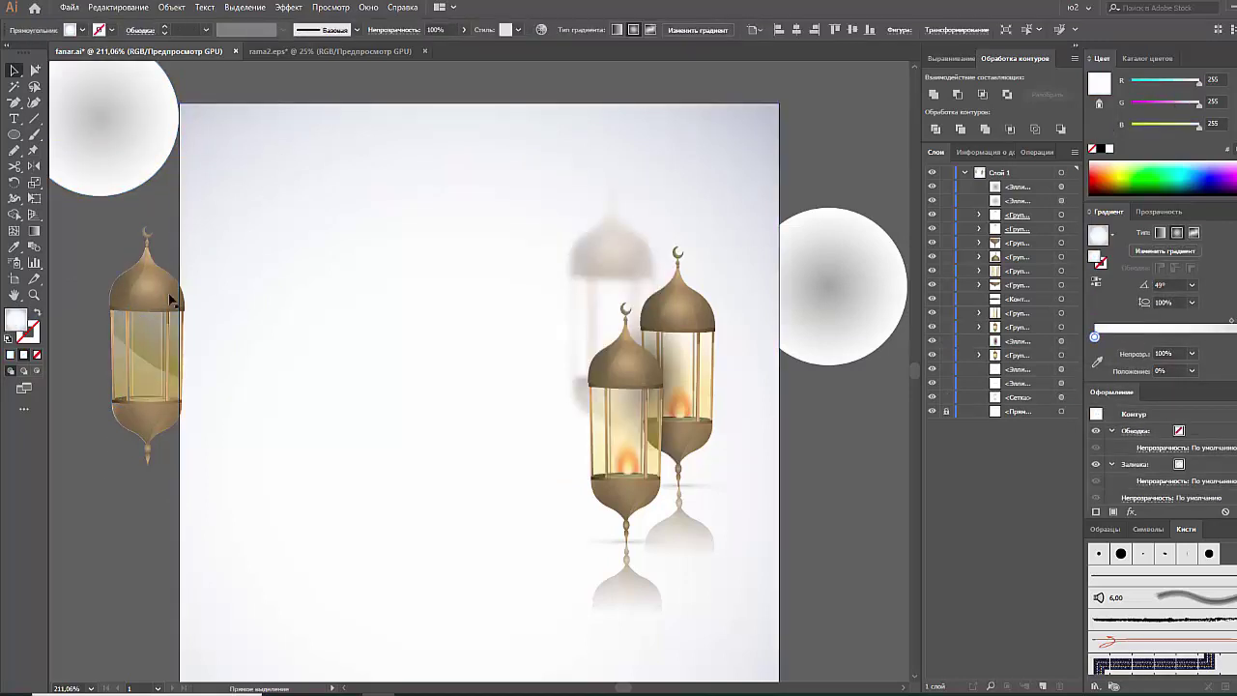
pyautogui.click(128, 297)
pyautogui.moveTo(193, 474); pyautogui.dragTo(195, 474)
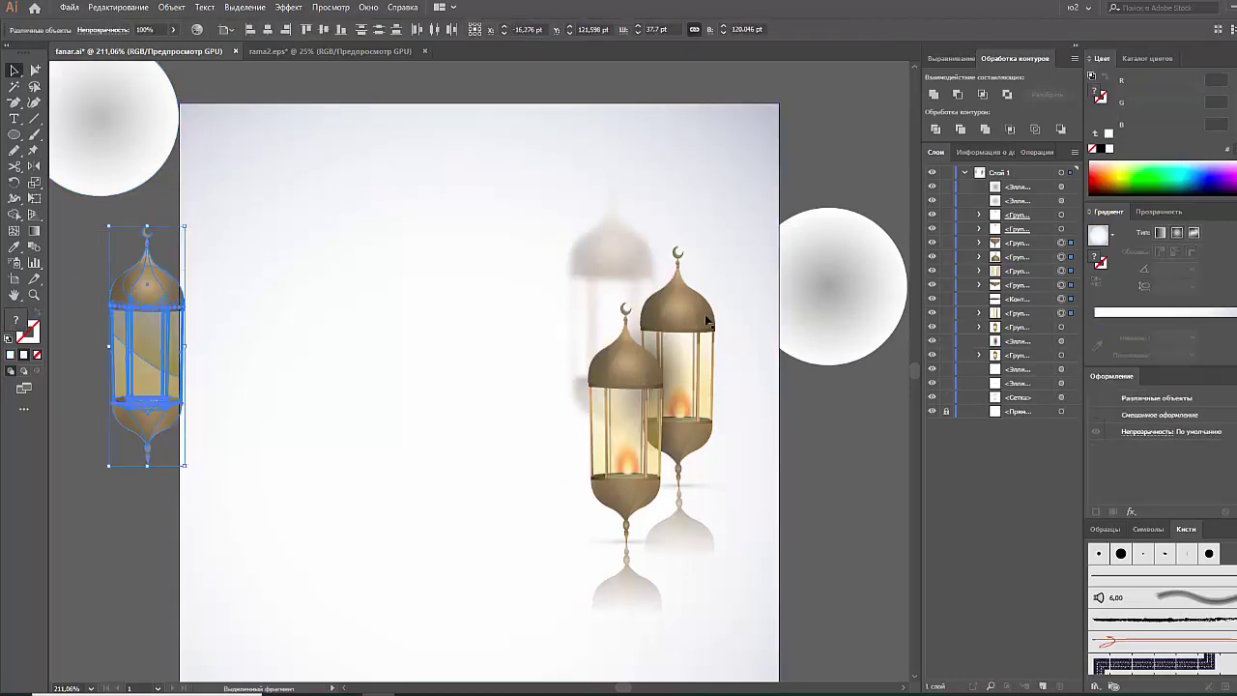
pyautogui.click(934, 95)
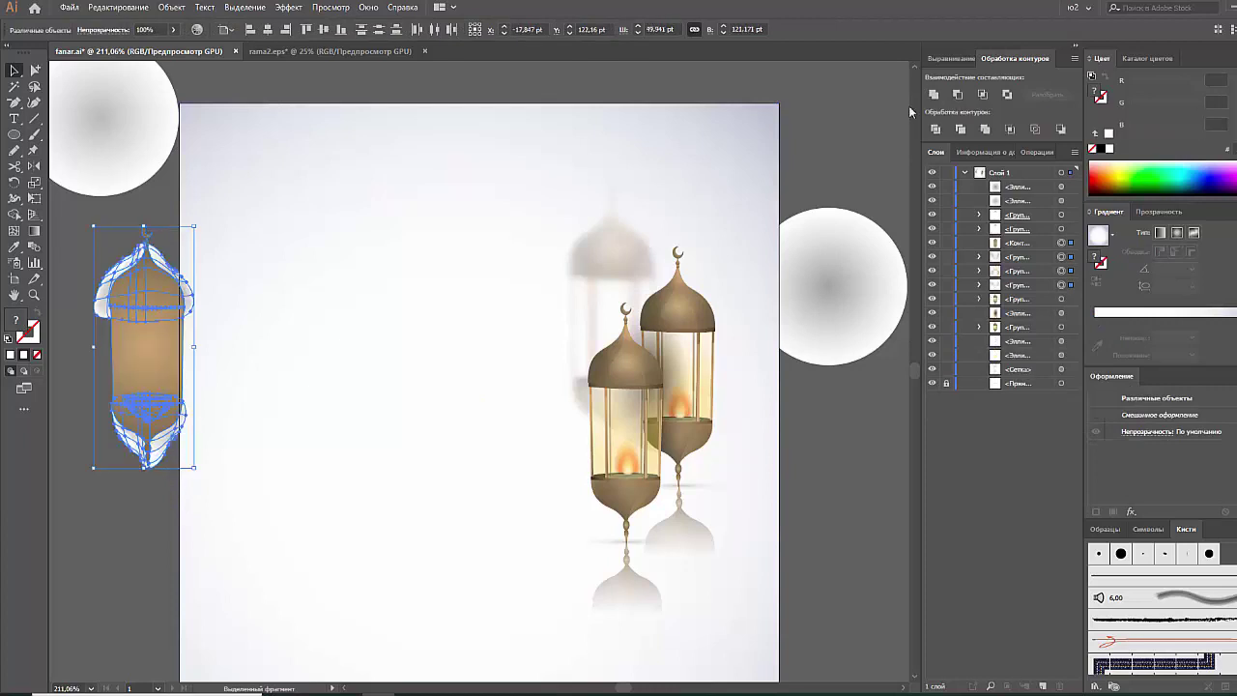
pyautogui.click(104, 483)
pyautogui.hotkey('ctrl', 'z')
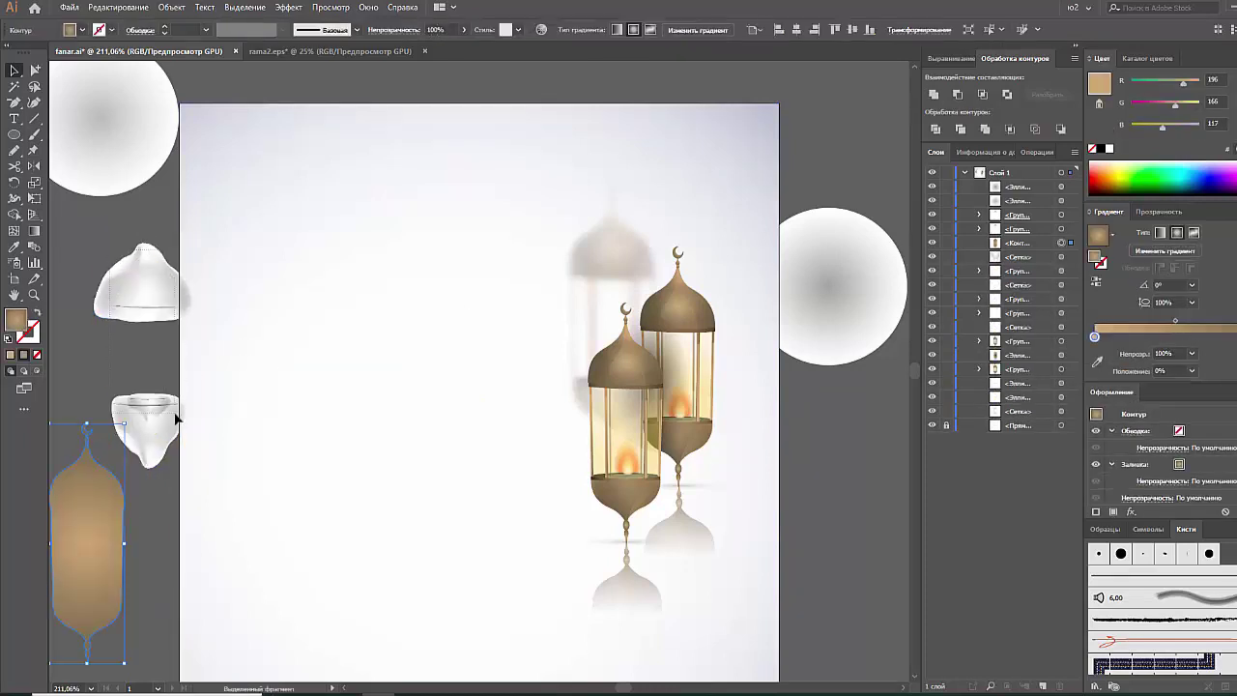
pyautogui.hotkey('ctrl', 'z')
pyautogui.hotkey('ctrl', 'z')
pyautogui.hotkey('ctrl', 'z')
pyautogui.hotkey('ctrl', 'z')
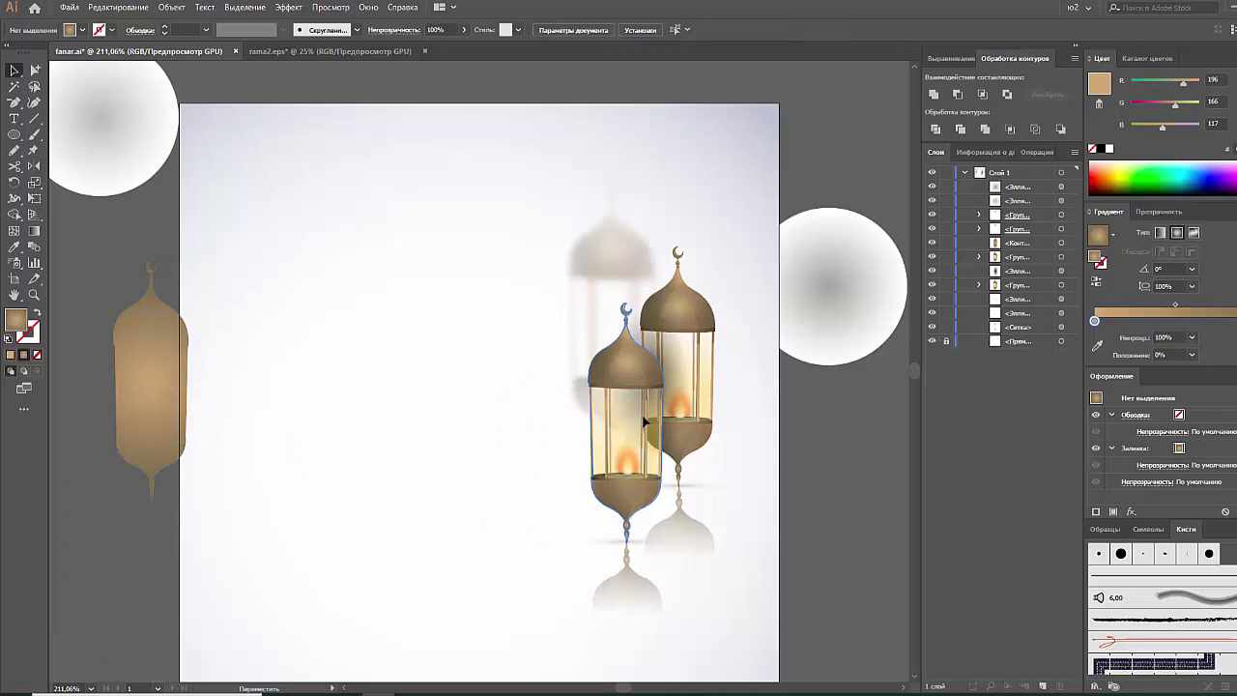
# Paste the silhouette in front and give it a solid white fill.
pyautogui.hotkey('ctrl', 'shift', 'z')
pyautogui.click(1109, 149)
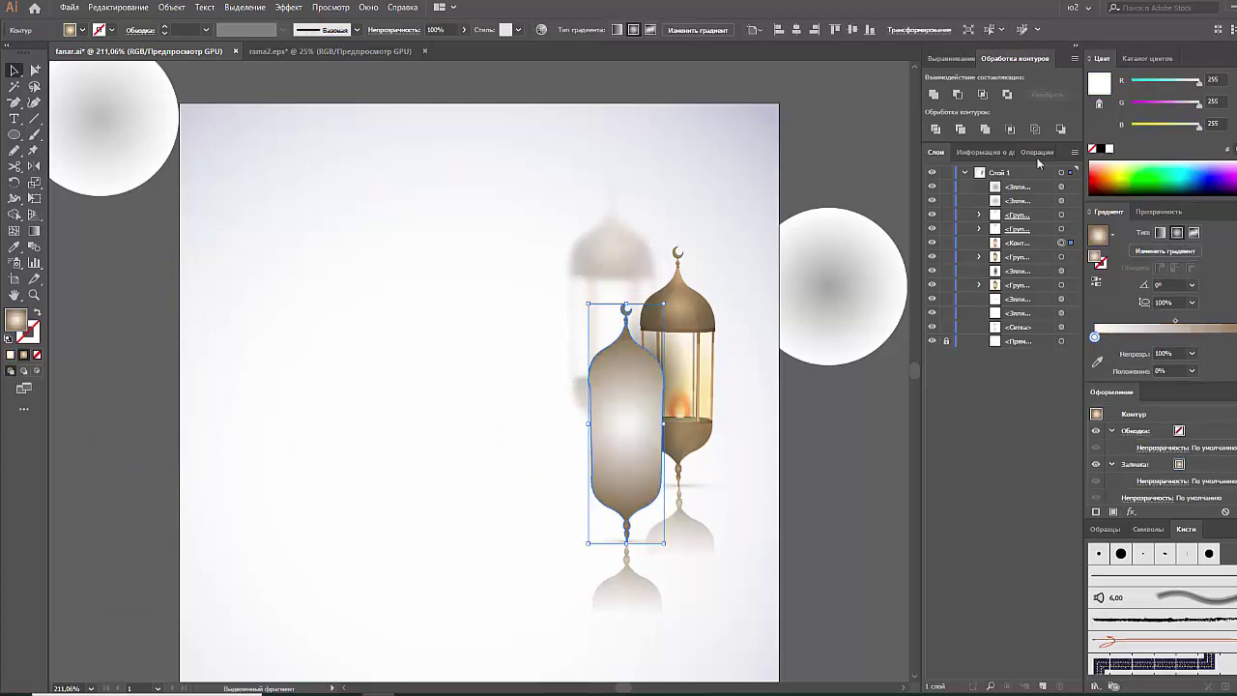
pyautogui.click(81, 31)
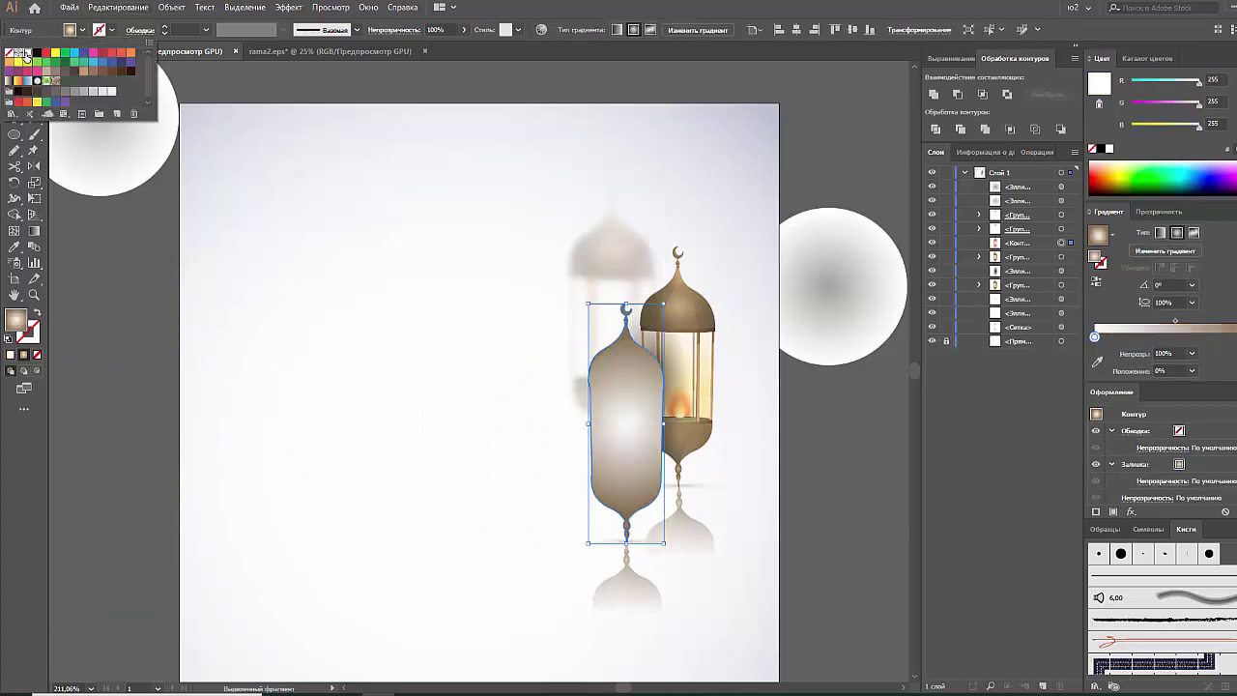
pyautogui.click(25, 56)
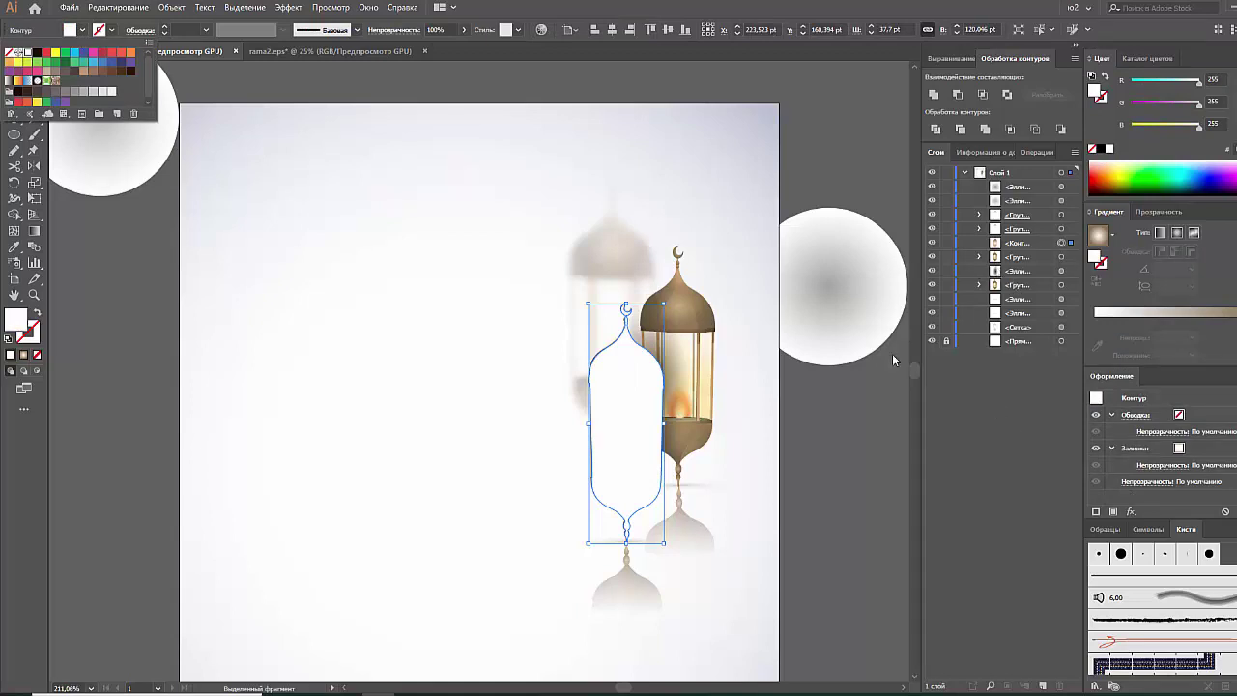
# Align the white silhouette exactly over the front lantern, then hide and lock it.
pyautogui.scroll(5, 582, 330)
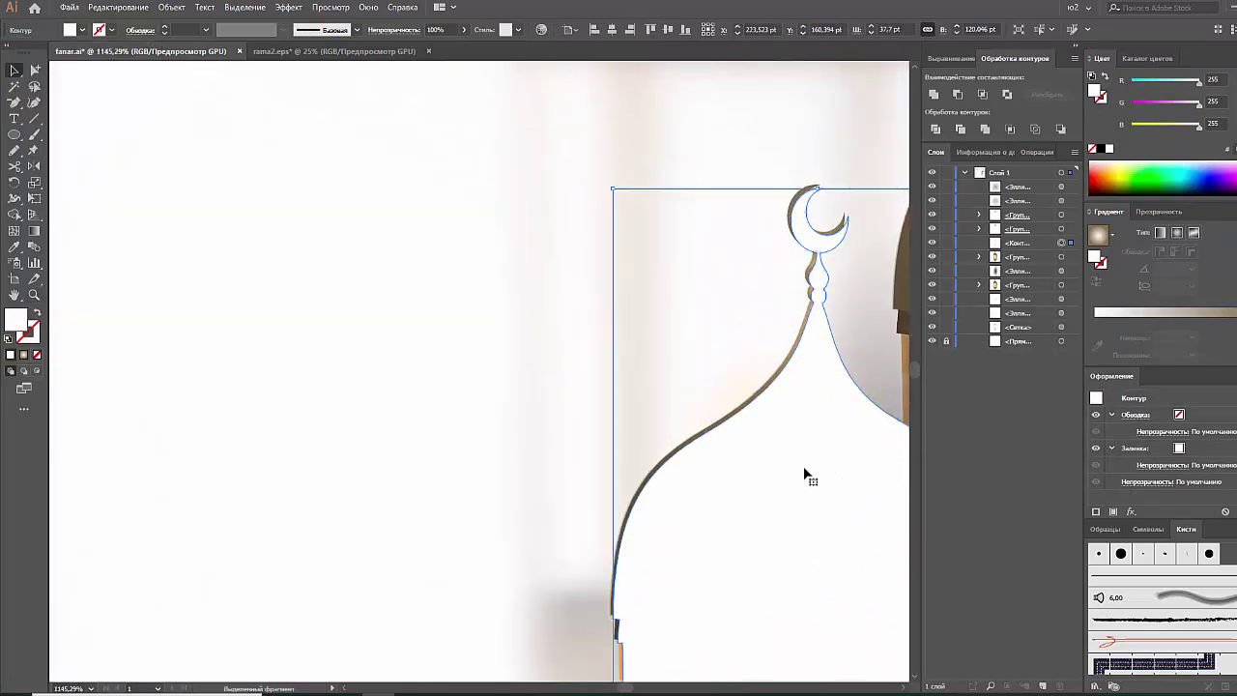
pyautogui.moveTo(804, 473); pyautogui.dragTo(801, 464)
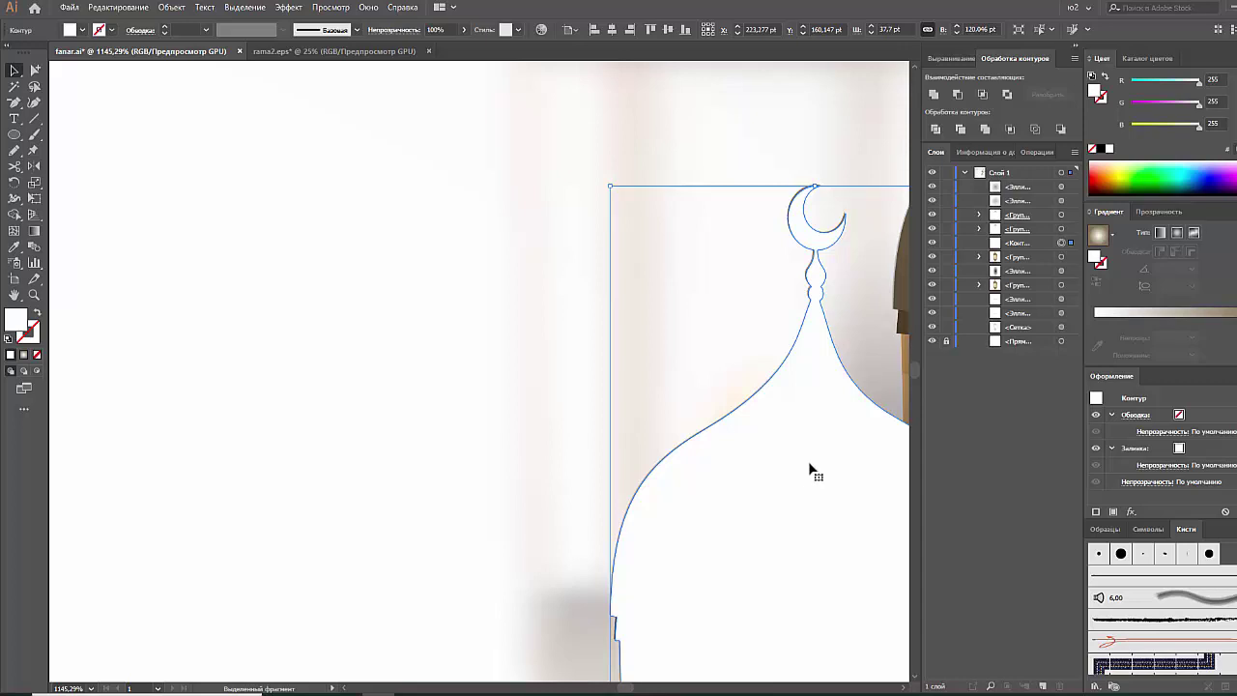
pyautogui.press('Up')
pyautogui.press('Down')
pyautogui.press('z')
pyautogui.moveTo(779, 180); pyautogui.dragTo(918, 314)
pyautogui.press('v')
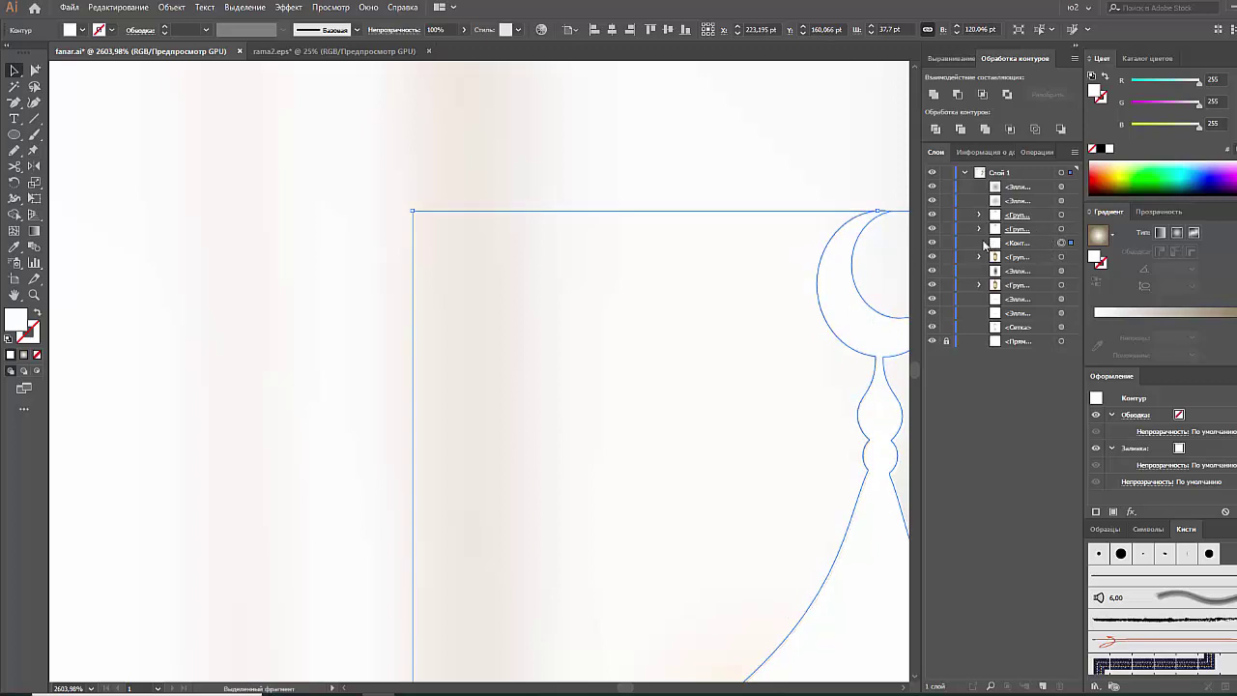
pyautogui.click(948, 243)
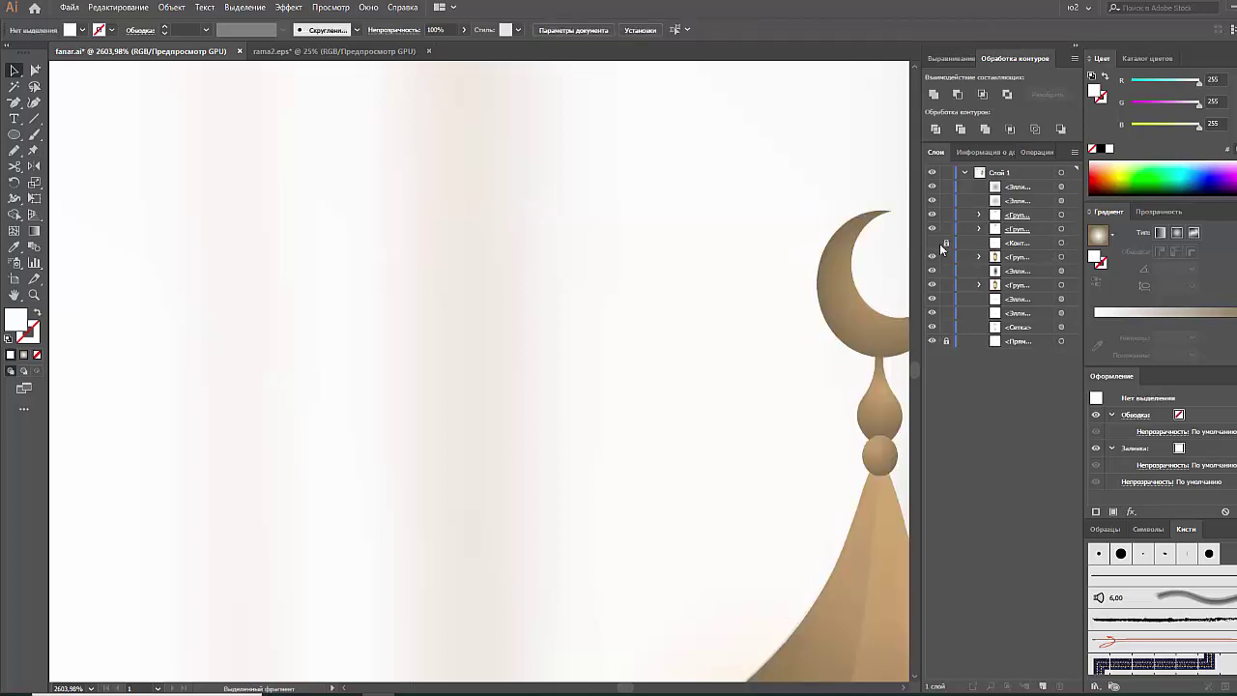
pyautogui.hotkey('ctrl', '-')
pyautogui.hotkey('ctrl', '-')
pyautogui.hotkey('ctrl', '-')
pyautogui.hotkey('ctrl', '-')
pyautogui.hotkey('ctrl', '-')
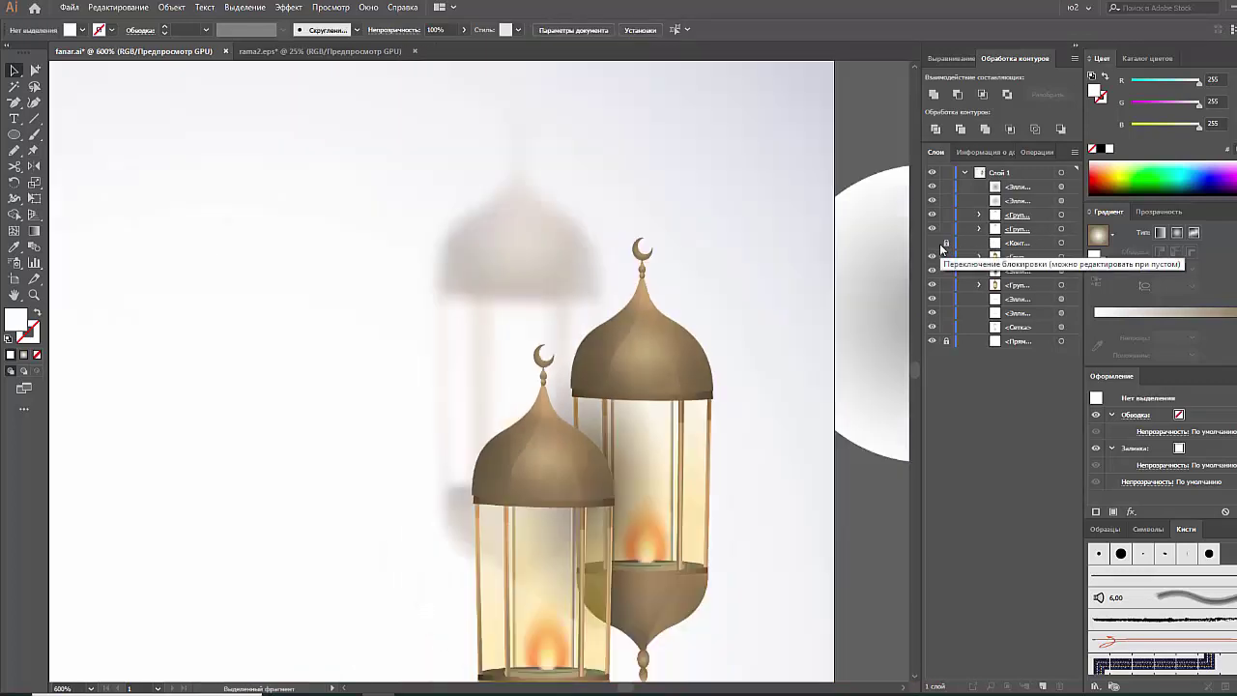
# Place the white gradient circle on the lantern's dome, add a 12.4% stop, and copy it over the base.
pyautogui.moveTo(609, 504); pyautogui.dragTo(624, 340)
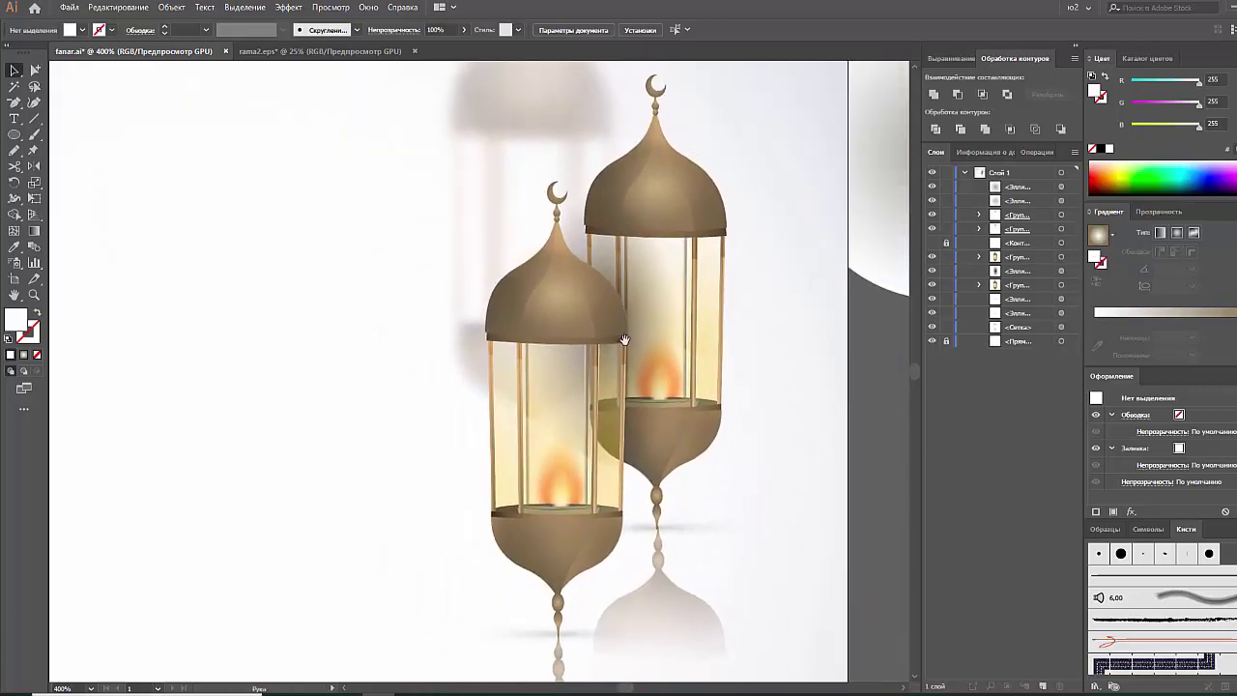
pyautogui.hotkey('ctrl', '-')
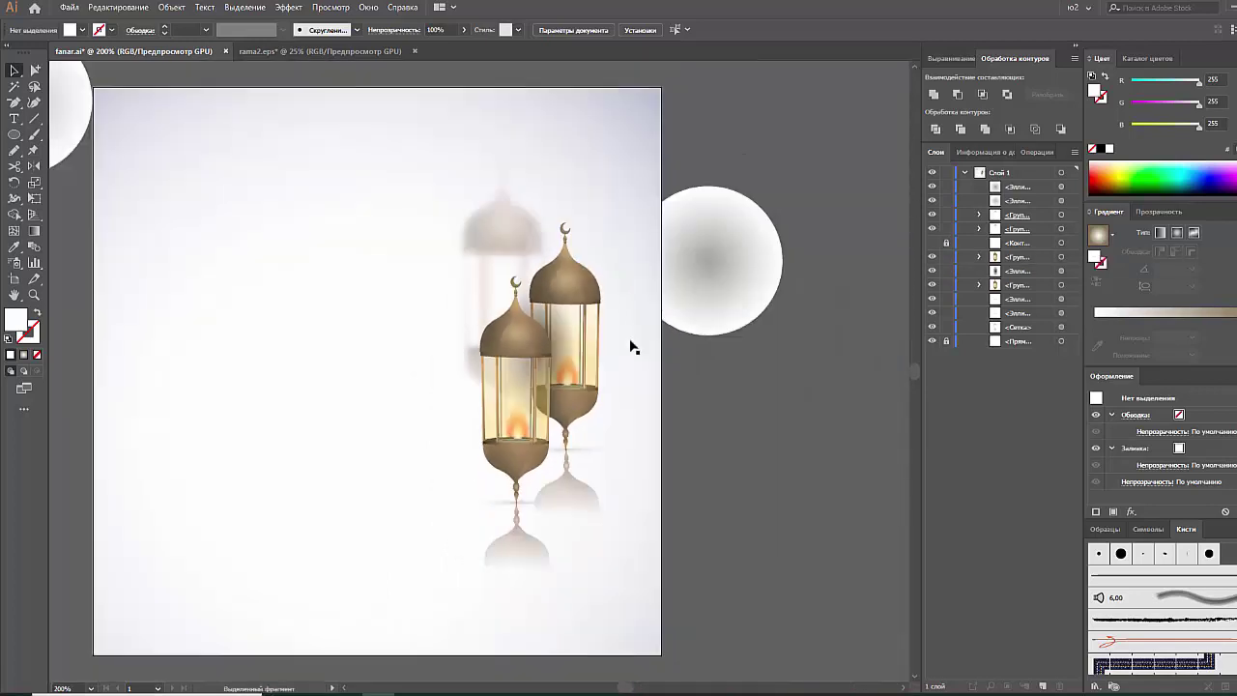
pyautogui.moveTo(85, 123)
pyautogui.mouseDown()
pyautogui.moveTo(447, 343)
pyautogui.moveTo(556, 525)
pyautogui.moveTo(593, 406)
pyautogui.mouseUp()
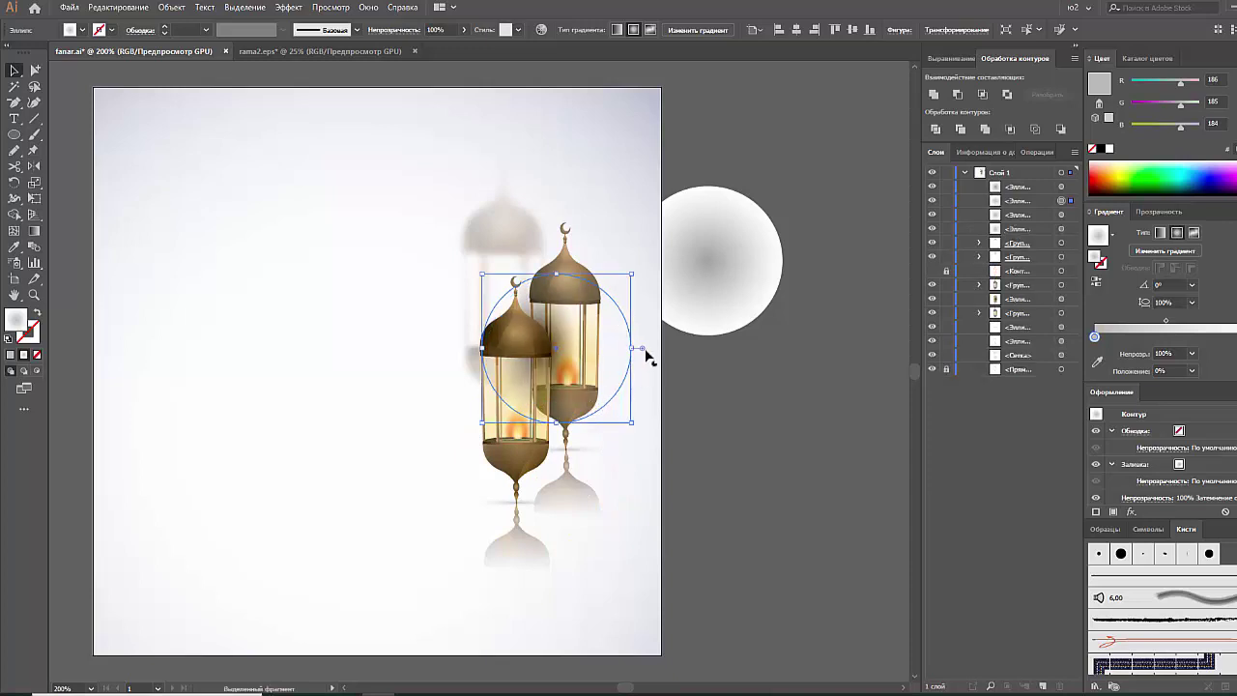
pyautogui.moveTo(557, 348); pyautogui.dragTo(479, 333)
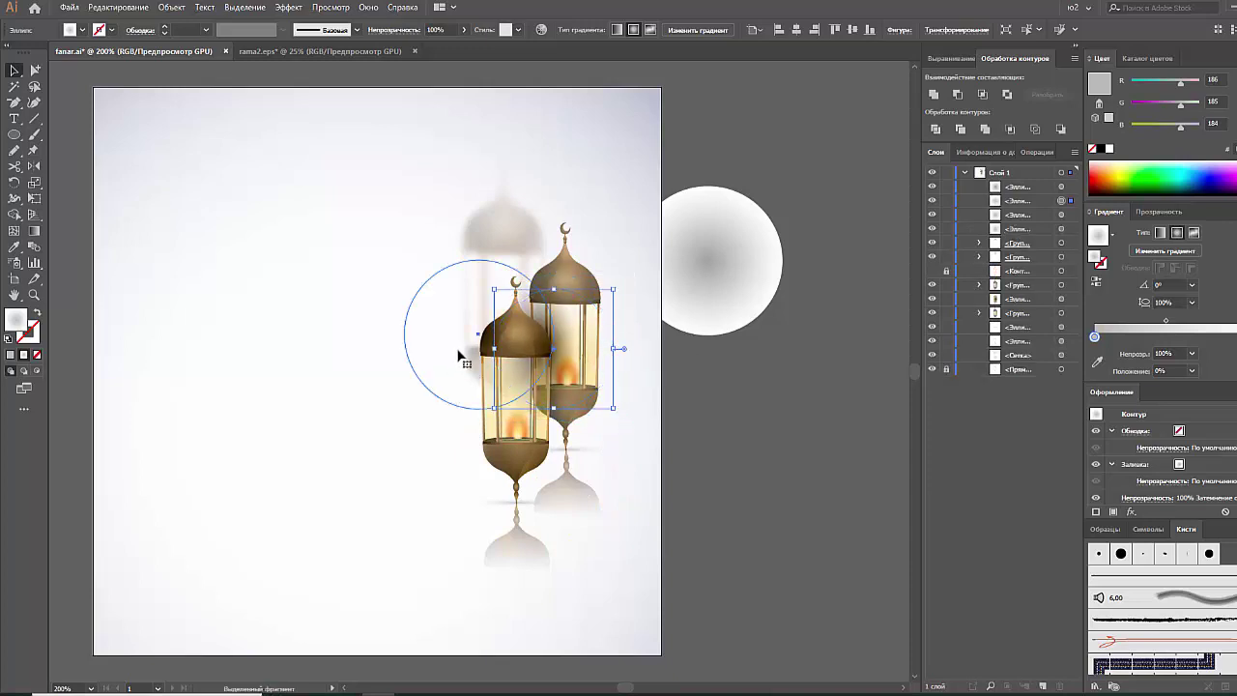
pyautogui.click(1120, 336)
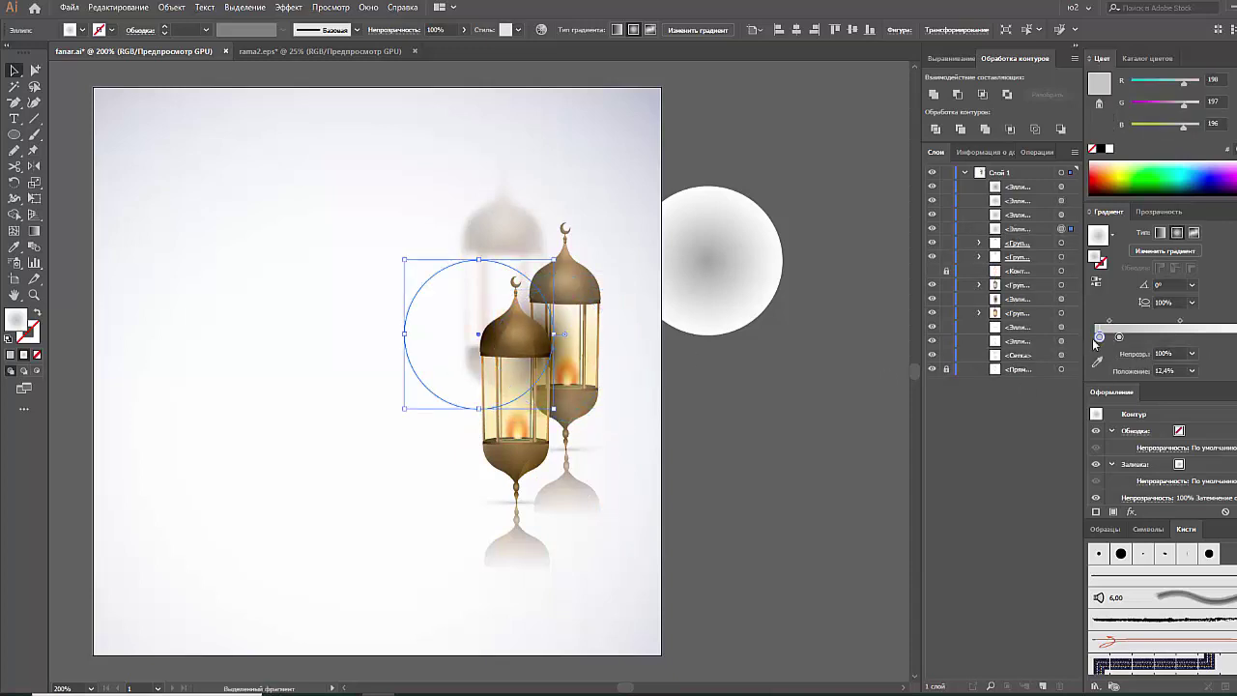
pyautogui.click(1117, 340)
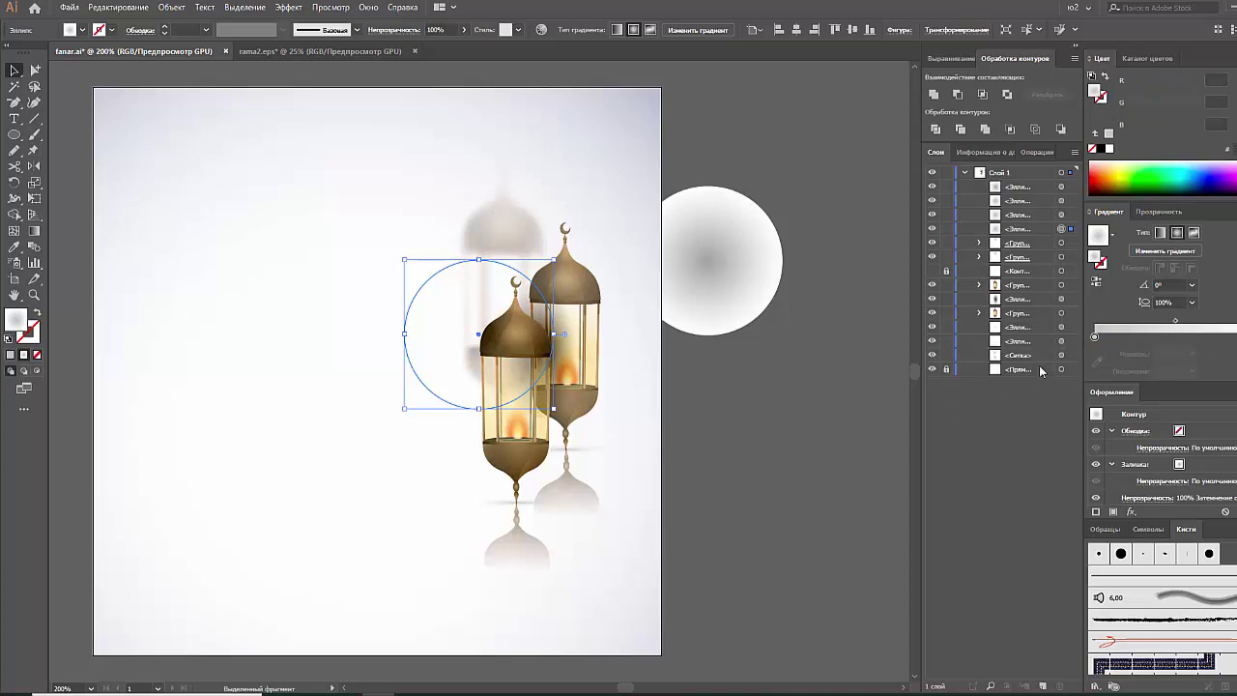
pyautogui.click(786, 434)
pyautogui.moveTo(443, 361)
pyautogui.mouseDown()
pyautogui.moveTo(438, 488)
pyautogui.moveTo(460, 325)
pyautogui.moveTo(473, 327)
pyautogui.mouseUp()
# Copy the gradient circle, make it black with Color Dodge blending, and place it on the dome.
pyautogui.moveTo(740, 284); pyautogui.dragTo(727, 408)
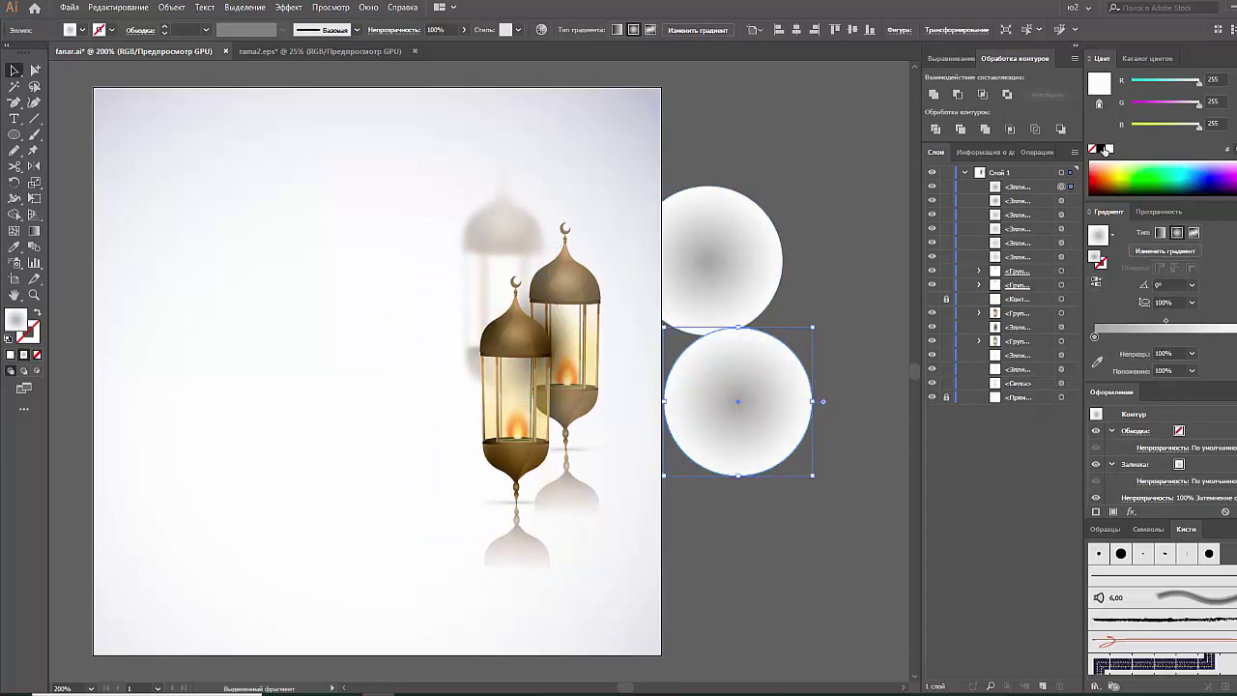
pyautogui.click(1105, 150)
pyautogui.click(1159, 211)
pyautogui.click(1129, 232)
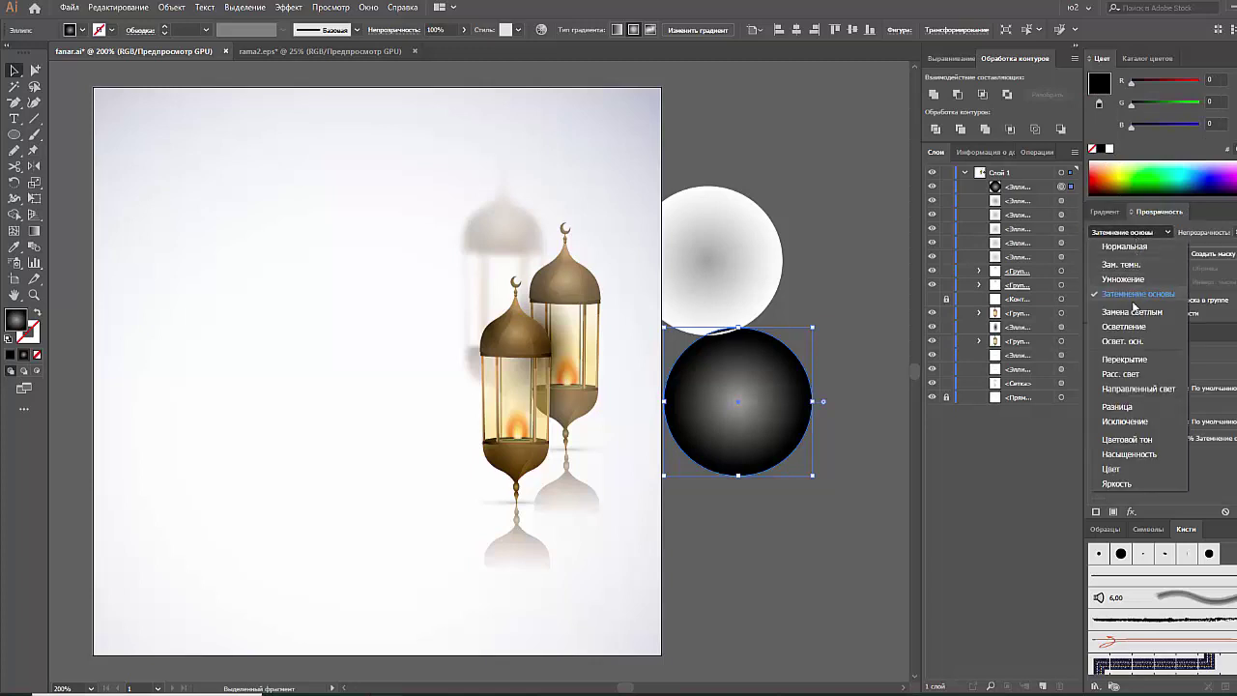
pyautogui.click(1122, 341)
pyautogui.click(875, 422)
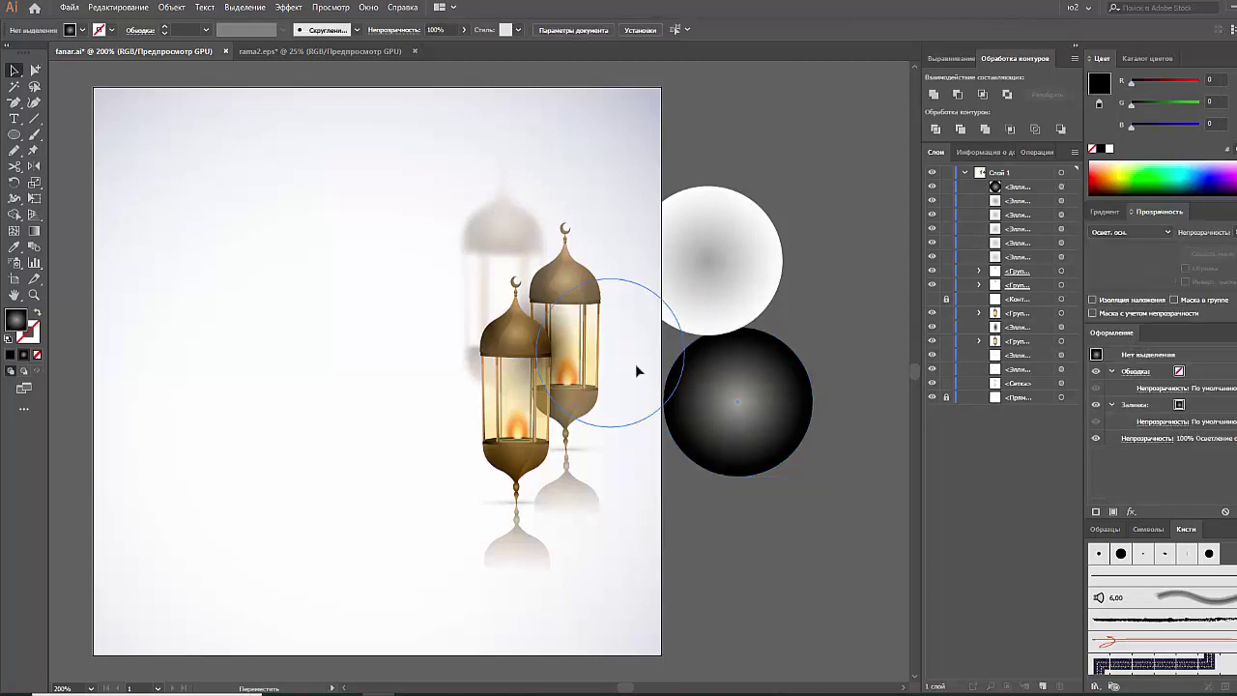
pyautogui.moveTo(637, 370); pyautogui.dragTo(545, 343)
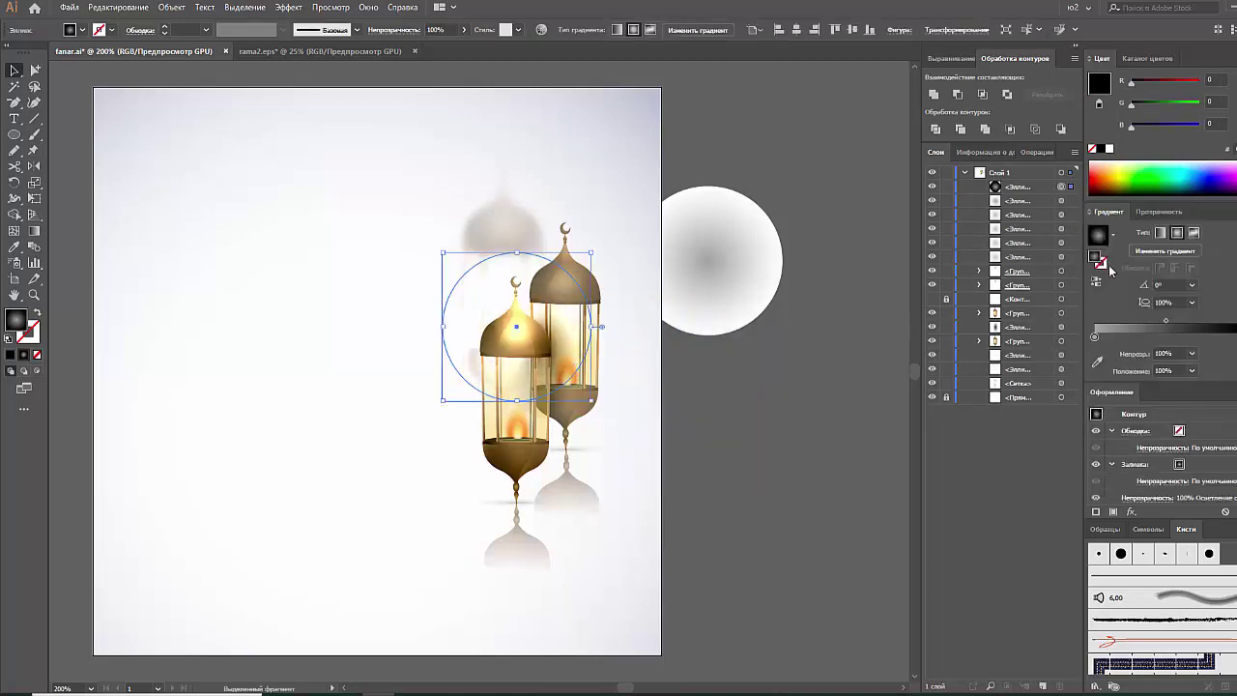
pyautogui.moveTo(1144, 338); pyautogui.dragTo(1094, 338)
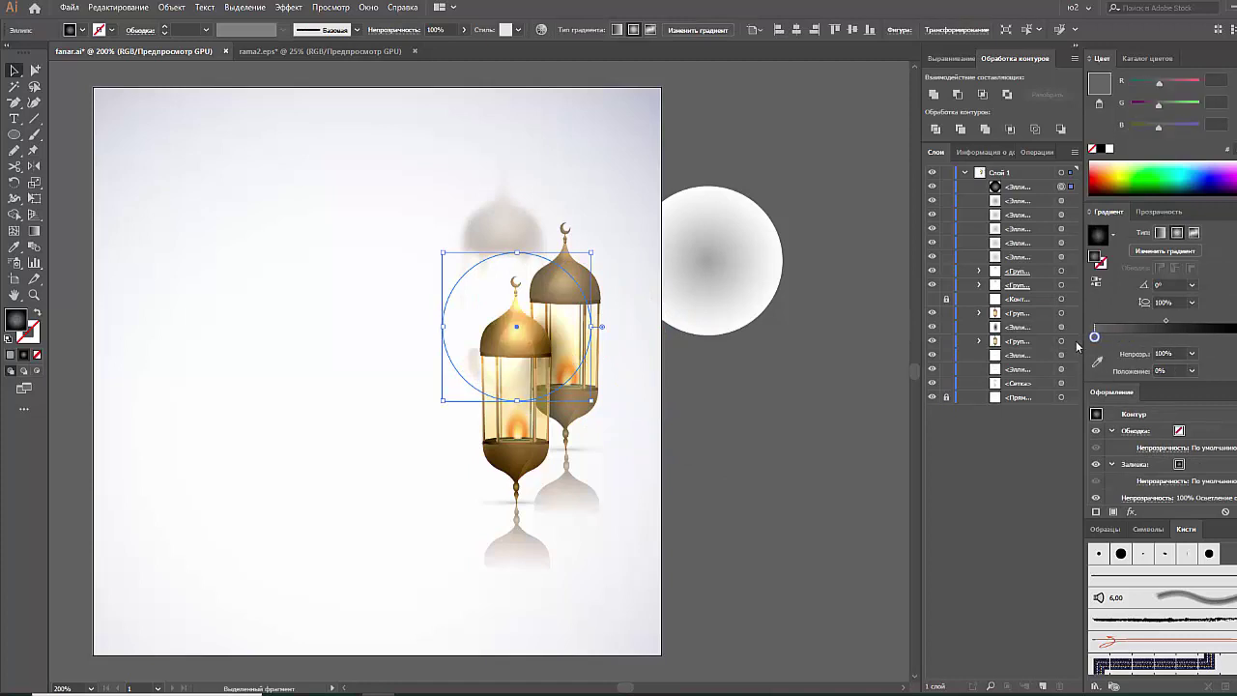
# Add a darkened glow copy over the lantern's base and shift the white circle further right.
pyautogui.click(675, 374)
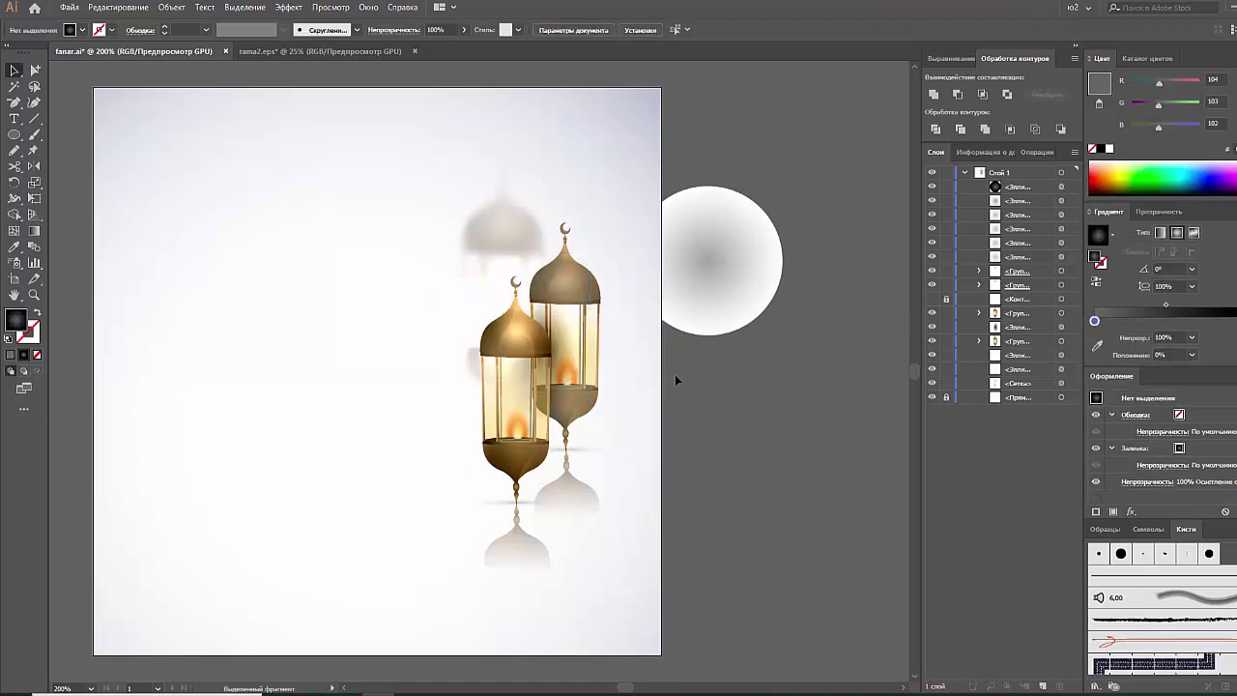
pyautogui.click(591, 335)
pyautogui.moveTo(577, 368)
pyautogui.mouseDown()
pyautogui.moveTo(584, 474)
pyautogui.moveTo(572, 471)
pyautogui.mouseUp()
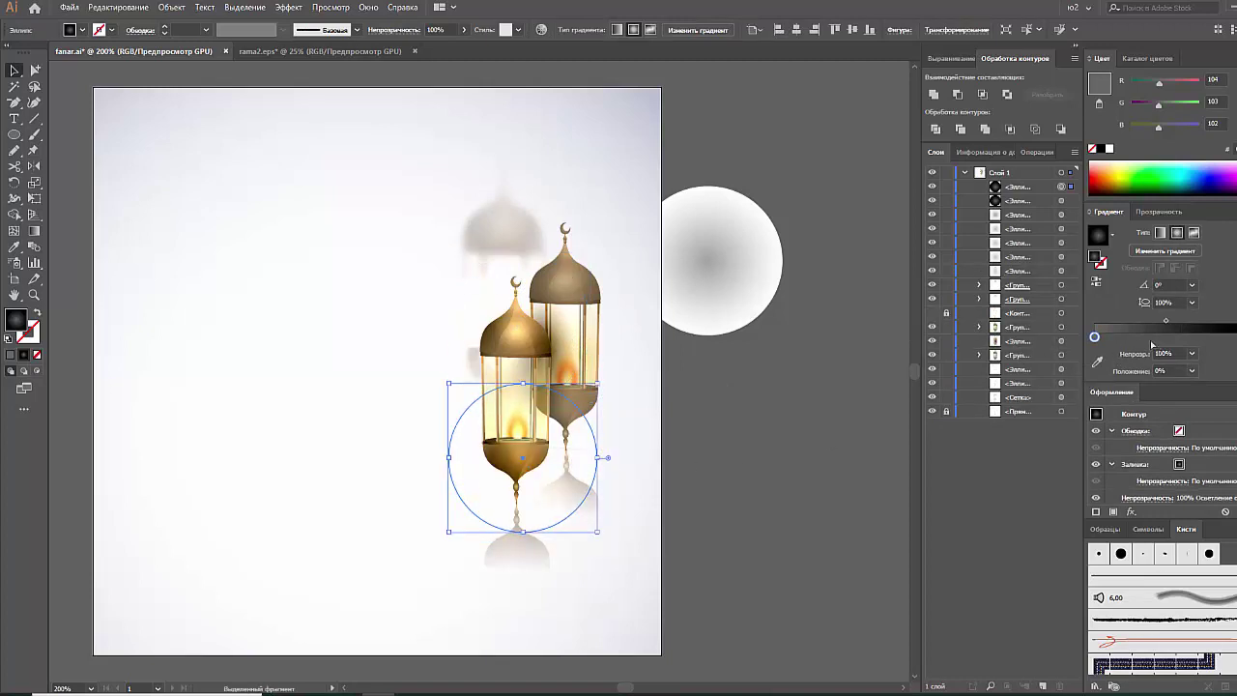
pyautogui.click(1094, 337)
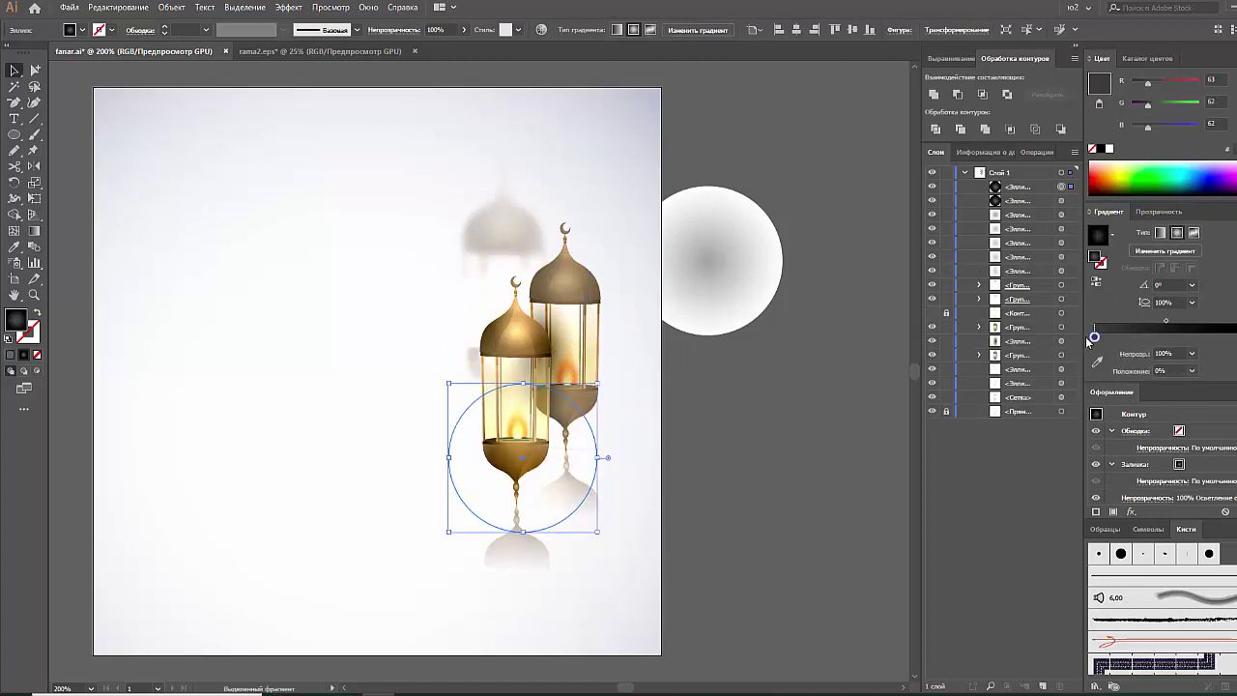
pyautogui.click(842, 407)
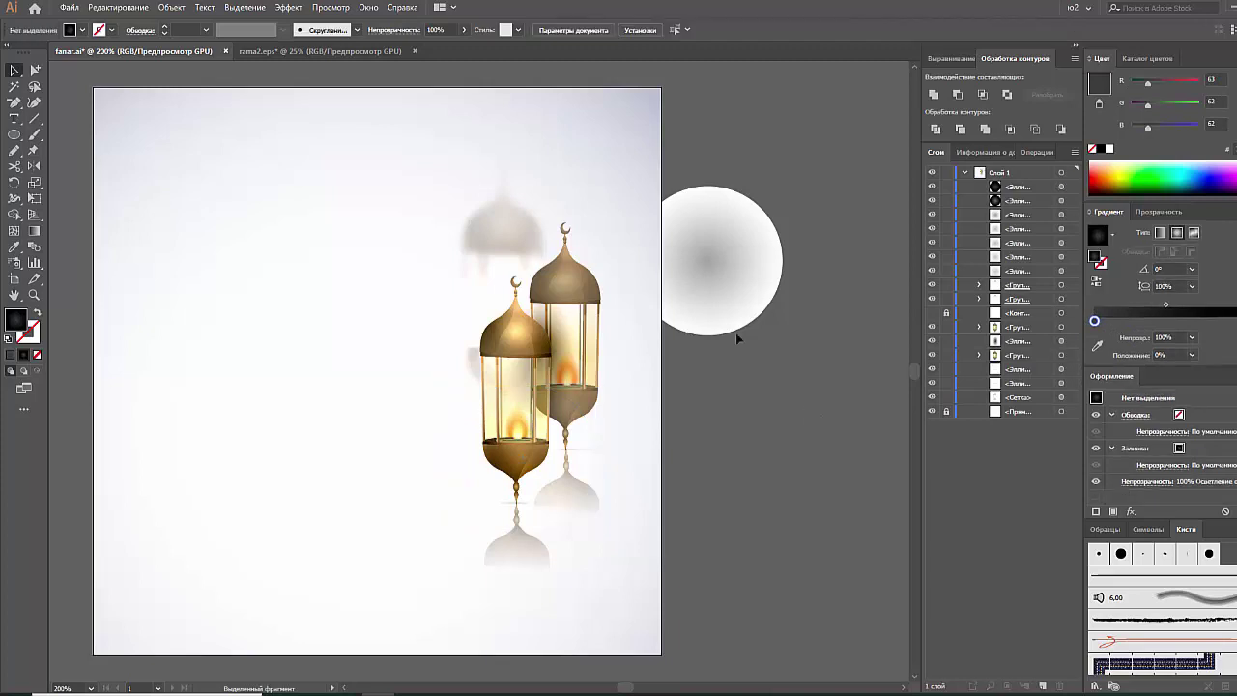
pyautogui.moveTo(736, 333); pyautogui.dragTo(809, 319)
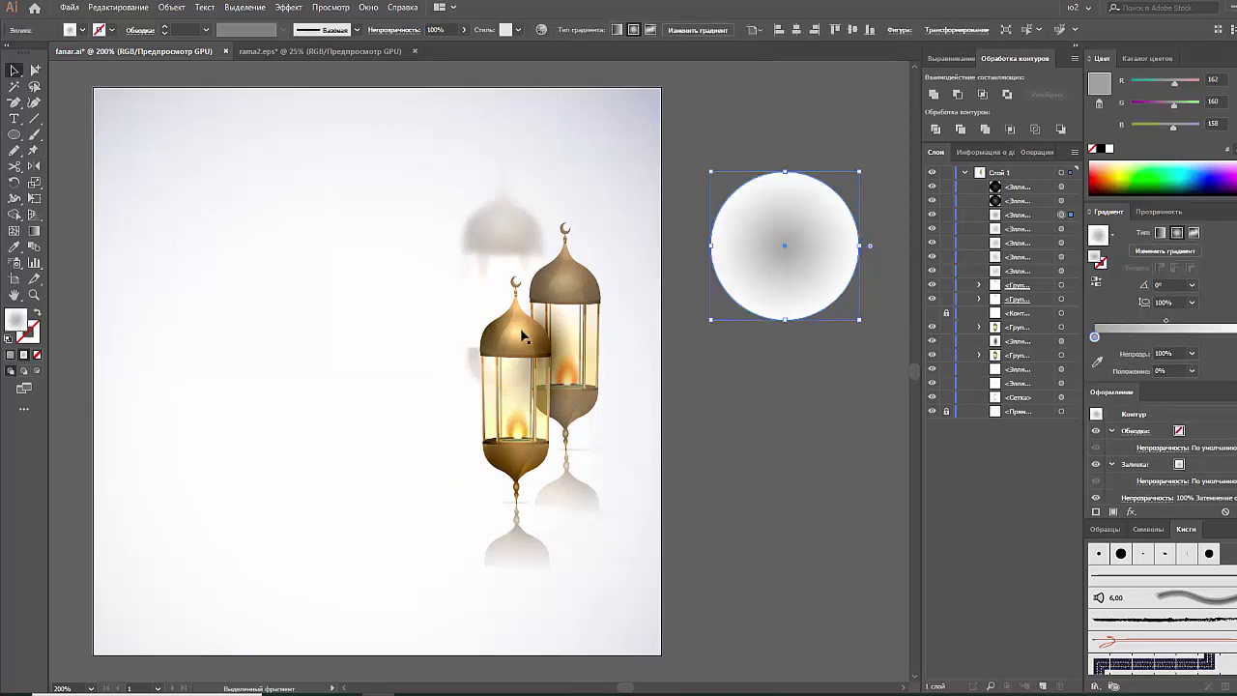
# Paste a copy of the dark glow circle and shift a faint glow near the reflection.
pyautogui.click(801, 434)
pyautogui.hotkey('ctrl', 'v')
pyautogui.moveTo(574, 498); pyautogui.dragTo(450, 281)
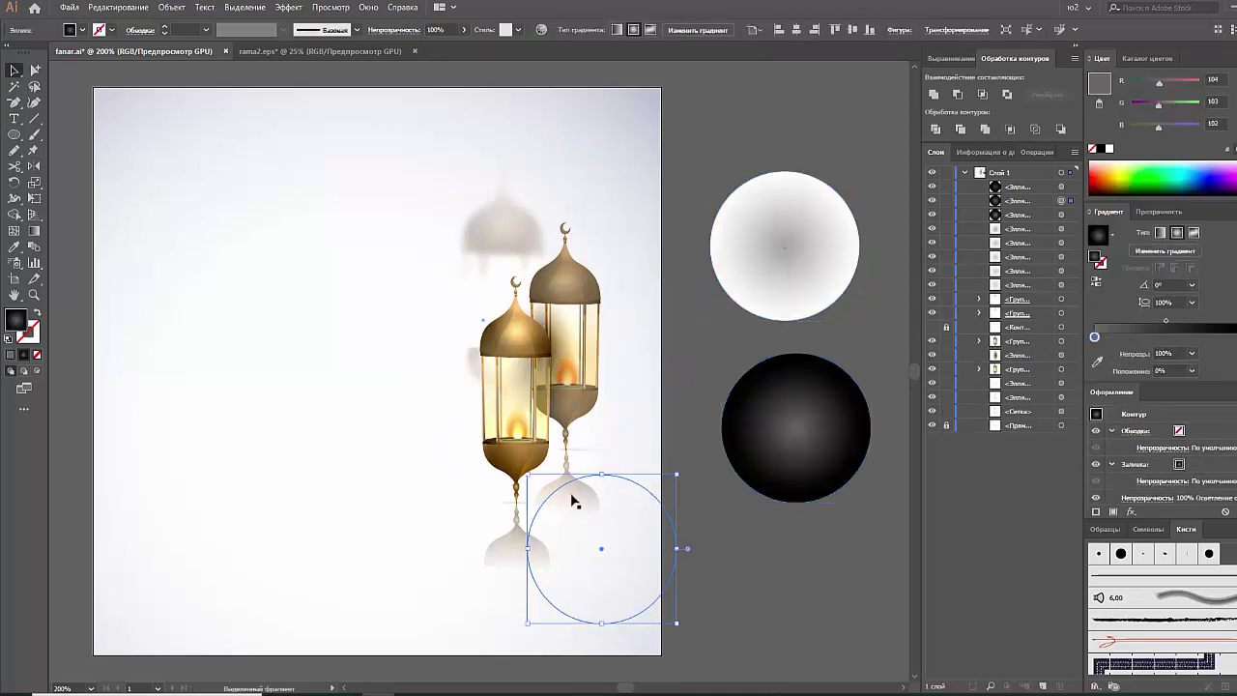
# Click through the lantern artwork, reflection lanterns, back lantern and hidden hatched rectangle.
pyautogui.click(622, 512)
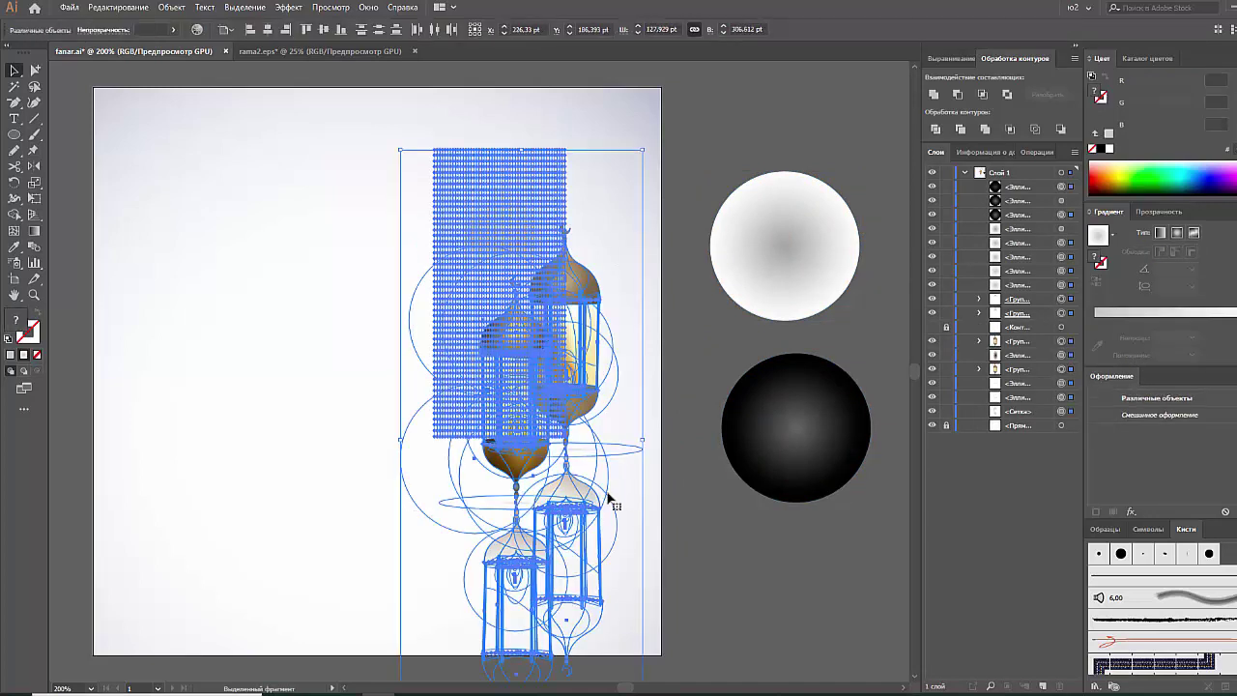
pyautogui.click(677, 519)
pyautogui.moveTo(658, 539); pyautogui.dragTo(592, 596)
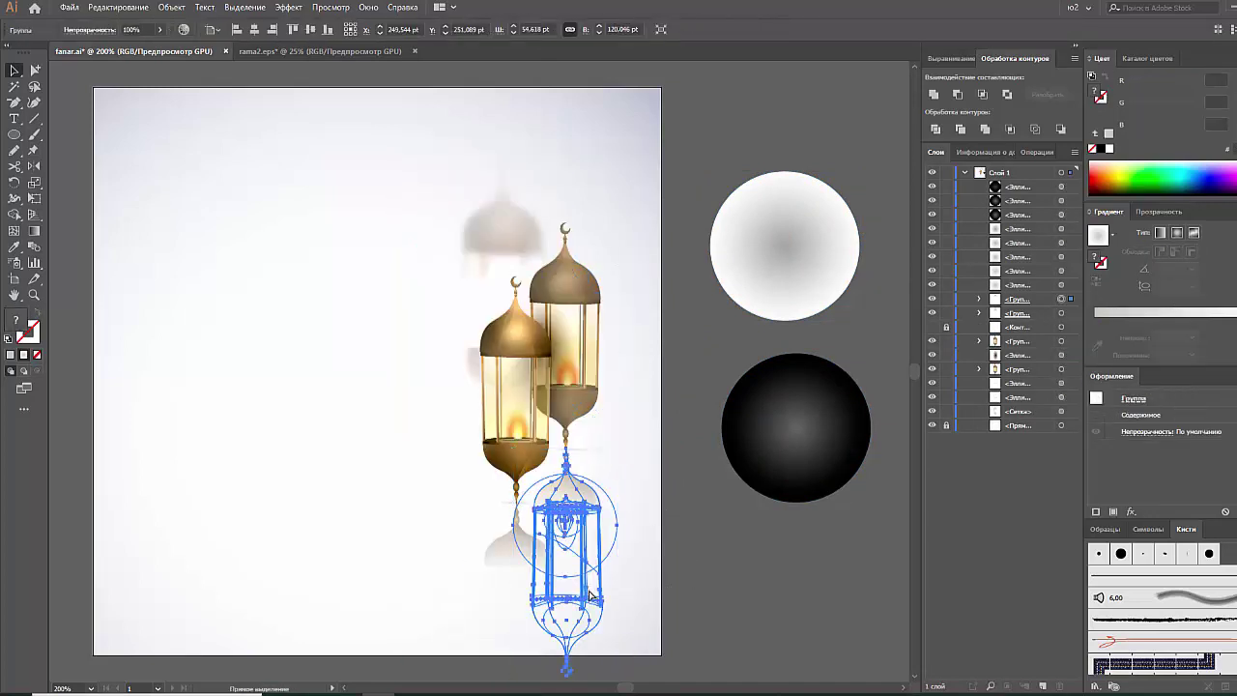
pyautogui.click(522, 580)
pyautogui.click(608, 461)
pyautogui.click(595, 414)
pyautogui.click(629, 319)
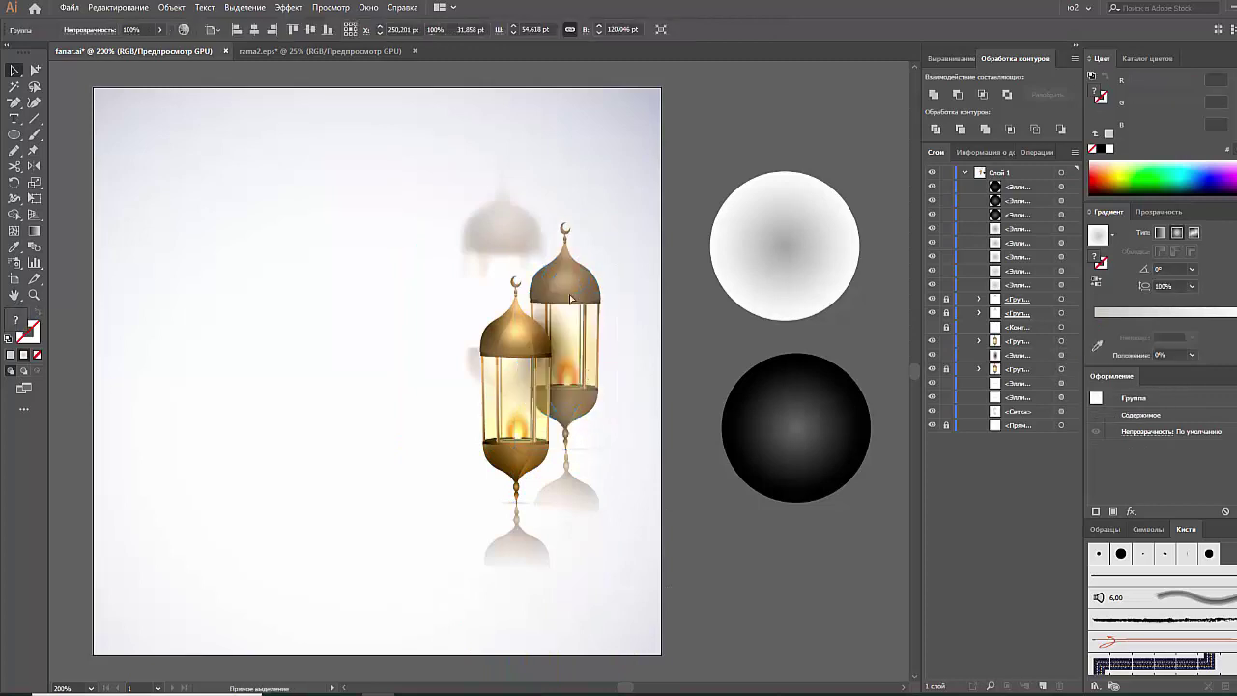
pyautogui.click(539, 229)
pyautogui.click(591, 213)
# Inspect the large glow circle, flat ellipses and front lantern group via Layers targets.
pyautogui.click(551, 500)
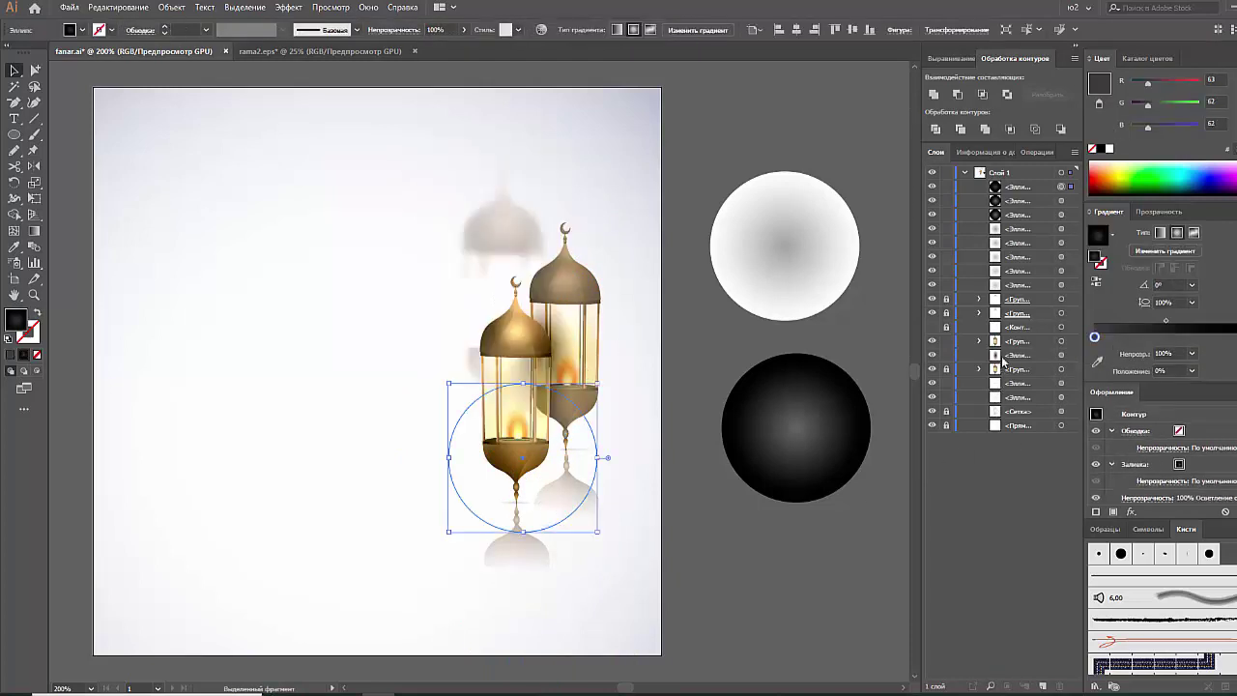
pyautogui.click(1061, 382)
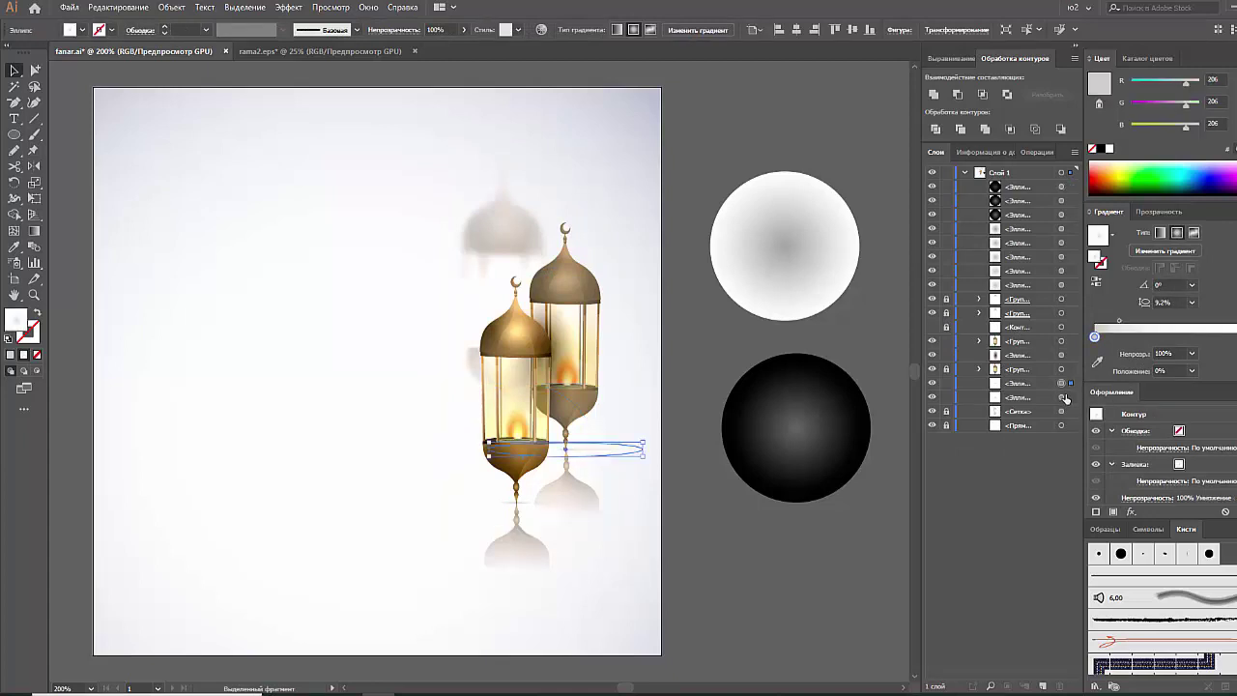
pyautogui.keyDown('shift'); pyautogui.click(1061, 383); pyautogui.keyUp('shift')
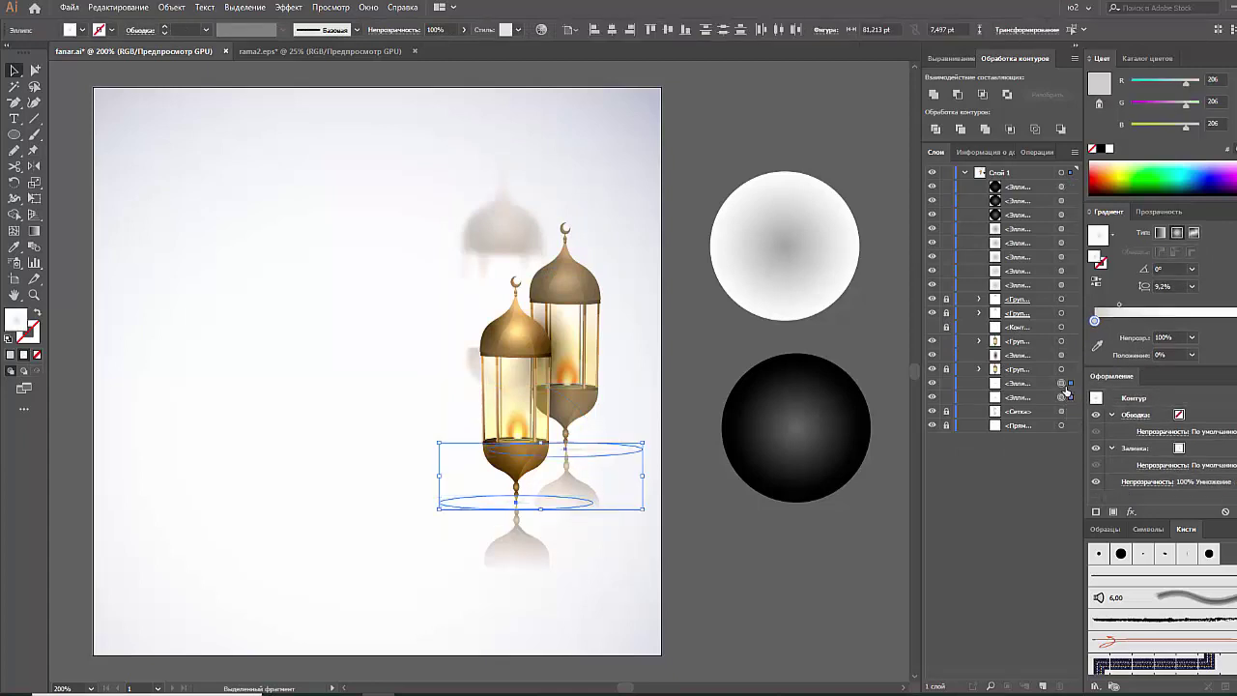
pyautogui.hotkey('ctrl', 'shift', 'a')
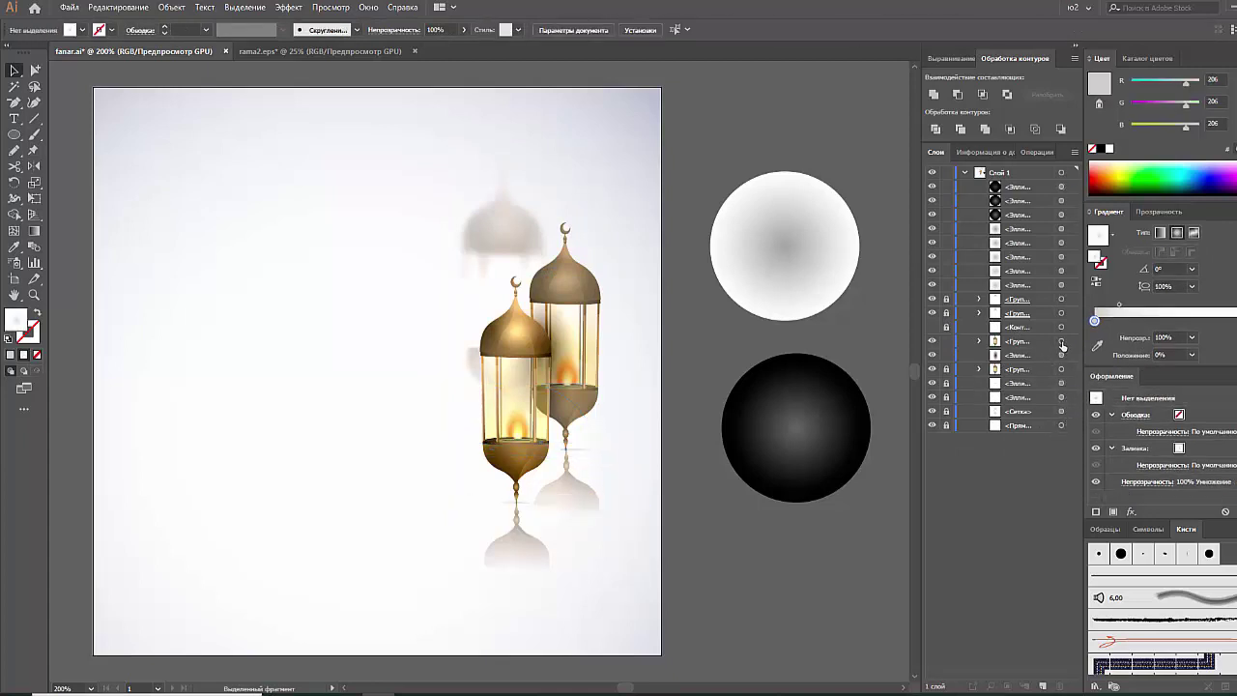
pyautogui.click(1062, 341)
pyautogui.click(1062, 354)
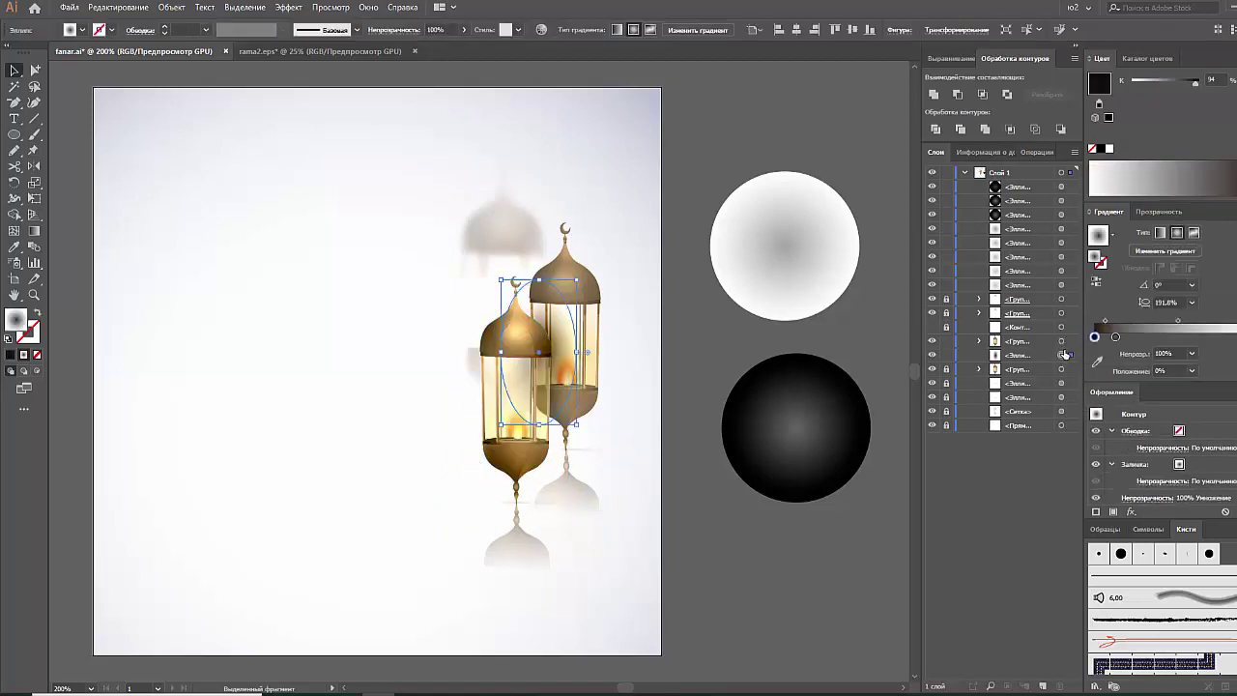
pyautogui.hotkey('ctrl', 'shift', 'a')
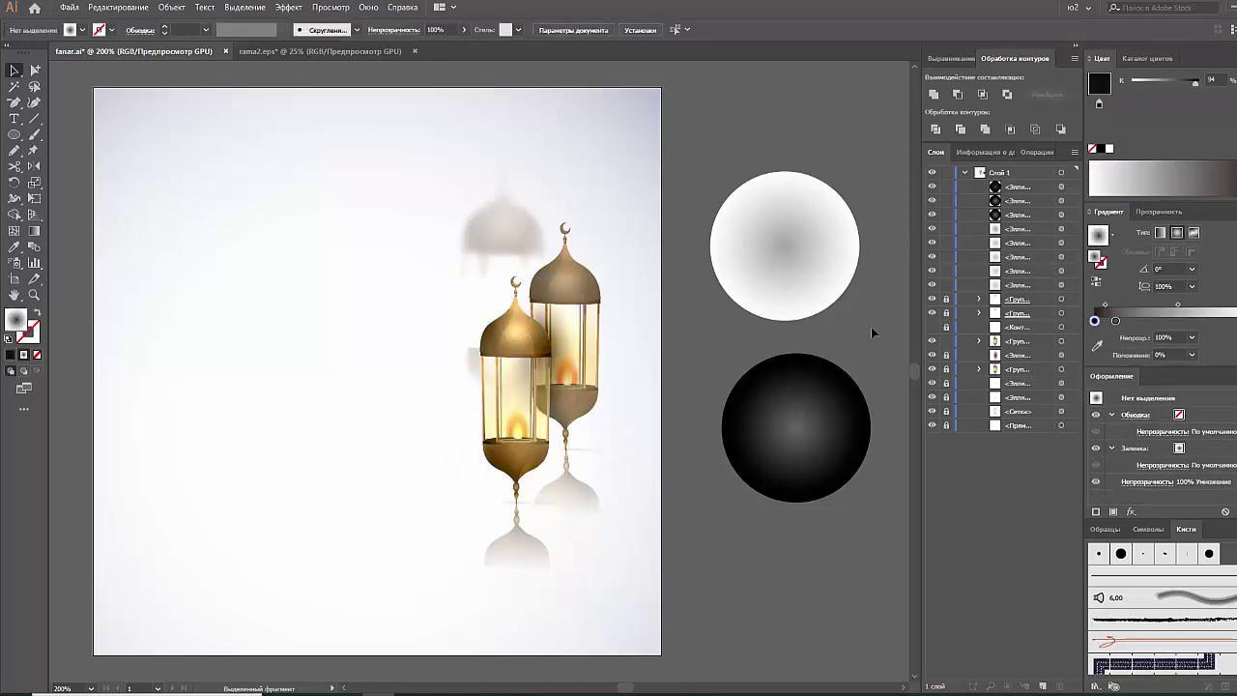
# Group the large glow circles around the front lantern and move the group lower in the stack.
pyautogui.click(1063, 342)
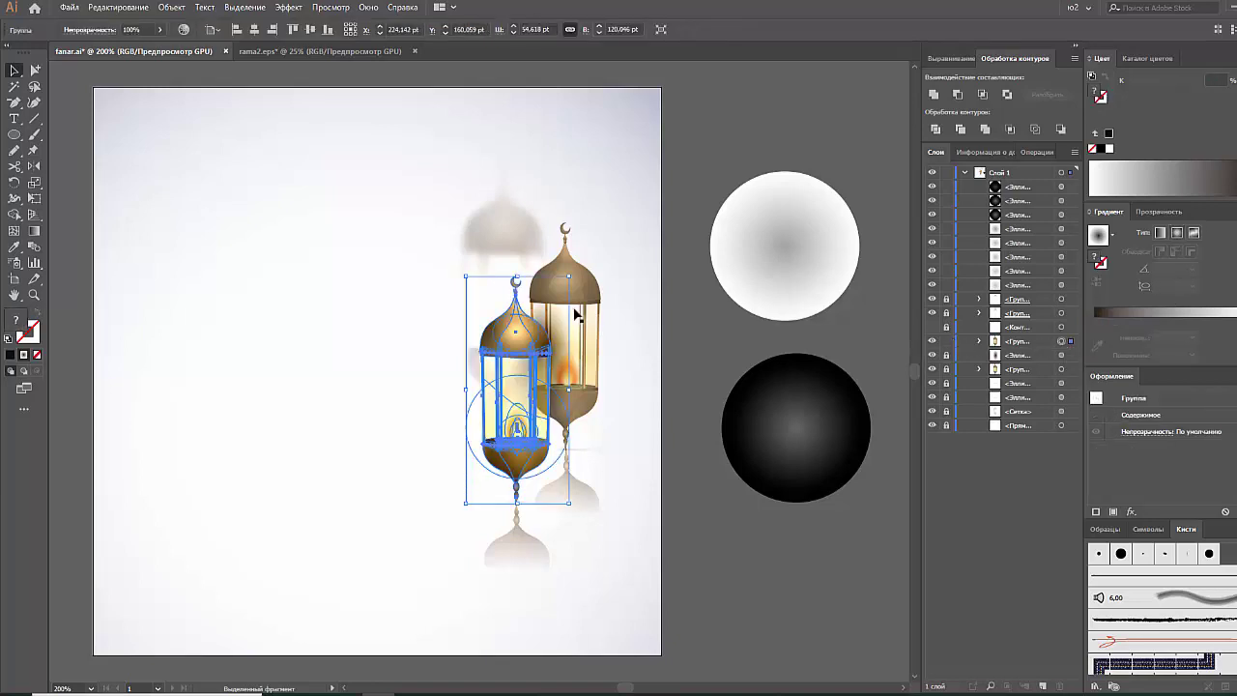
pyautogui.moveTo(417, 217); pyautogui.dragTo(385, 586)
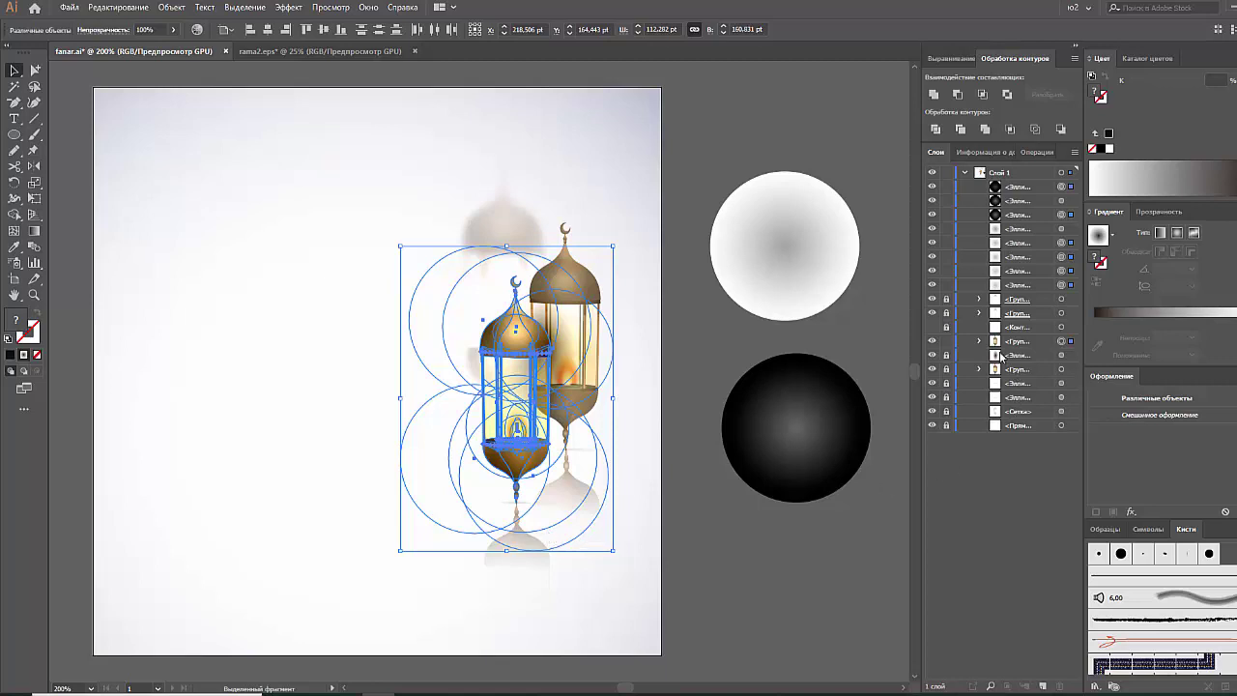
pyautogui.keyDown('shift'); pyautogui.click(1061, 342); pyautogui.keyUp('shift')
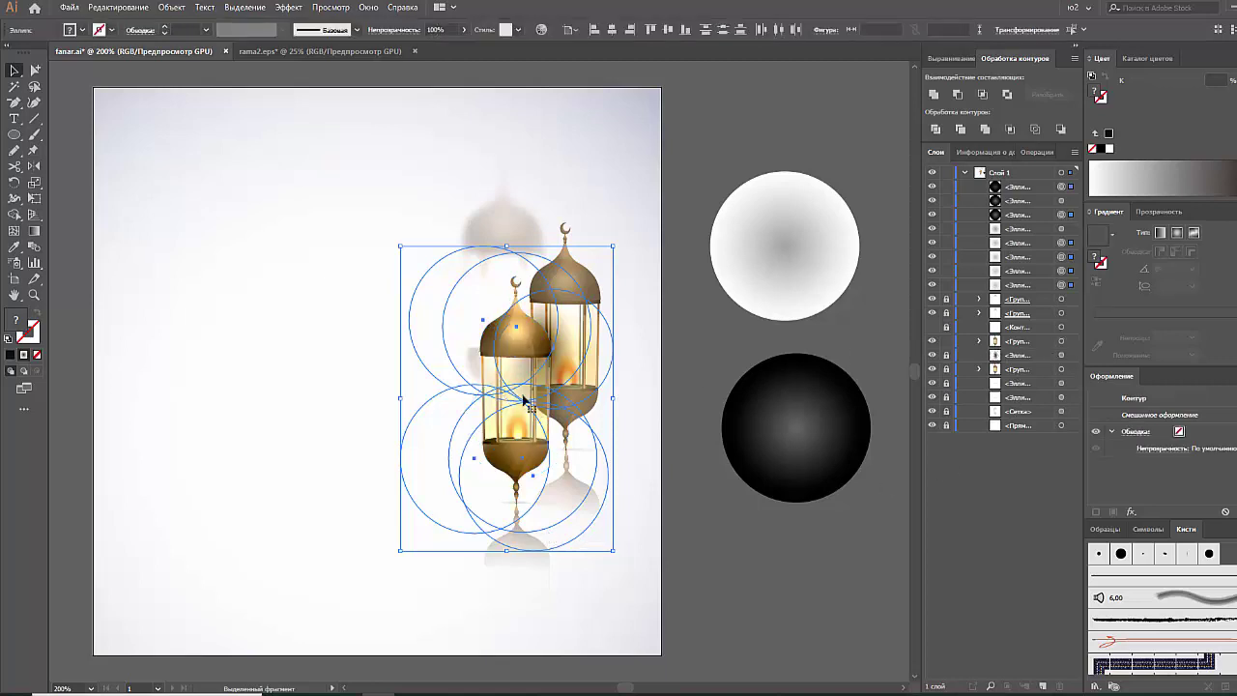
pyautogui.hotkey('ctrl', 'shift', 'b')
pyautogui.hotkey('ctrl', 'g')
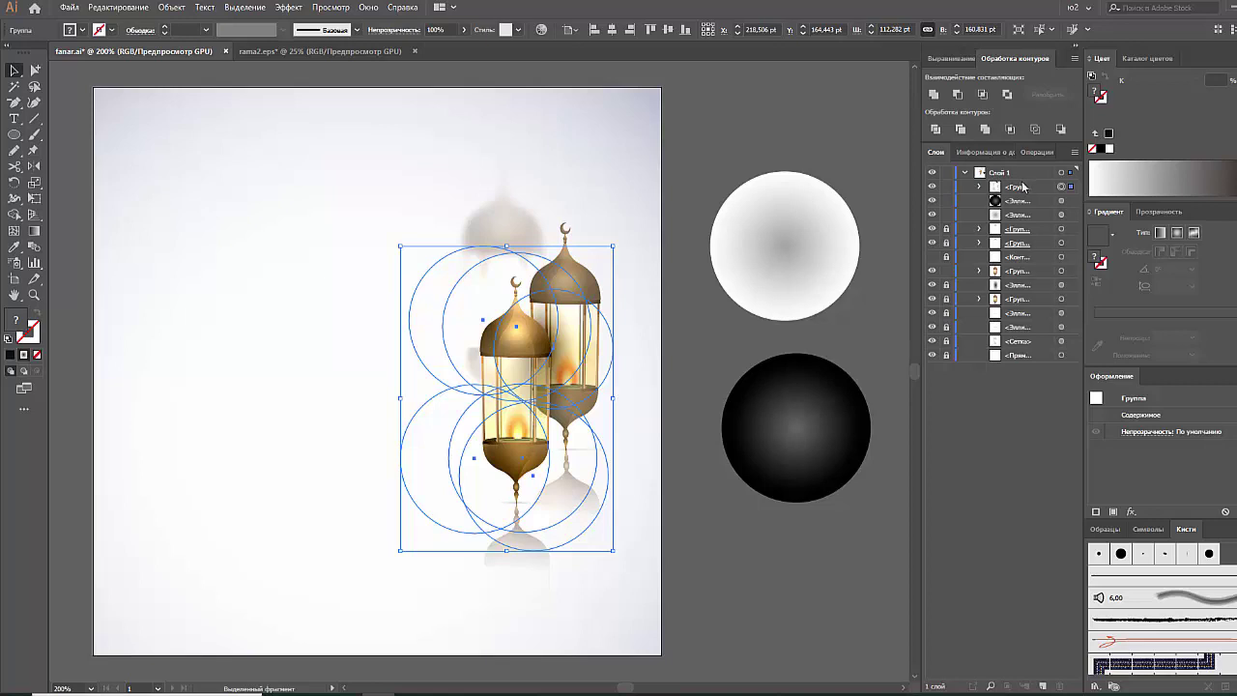
pyautogui.moveTo(1023, 193); pyautogui.dragTo(1016, 261)
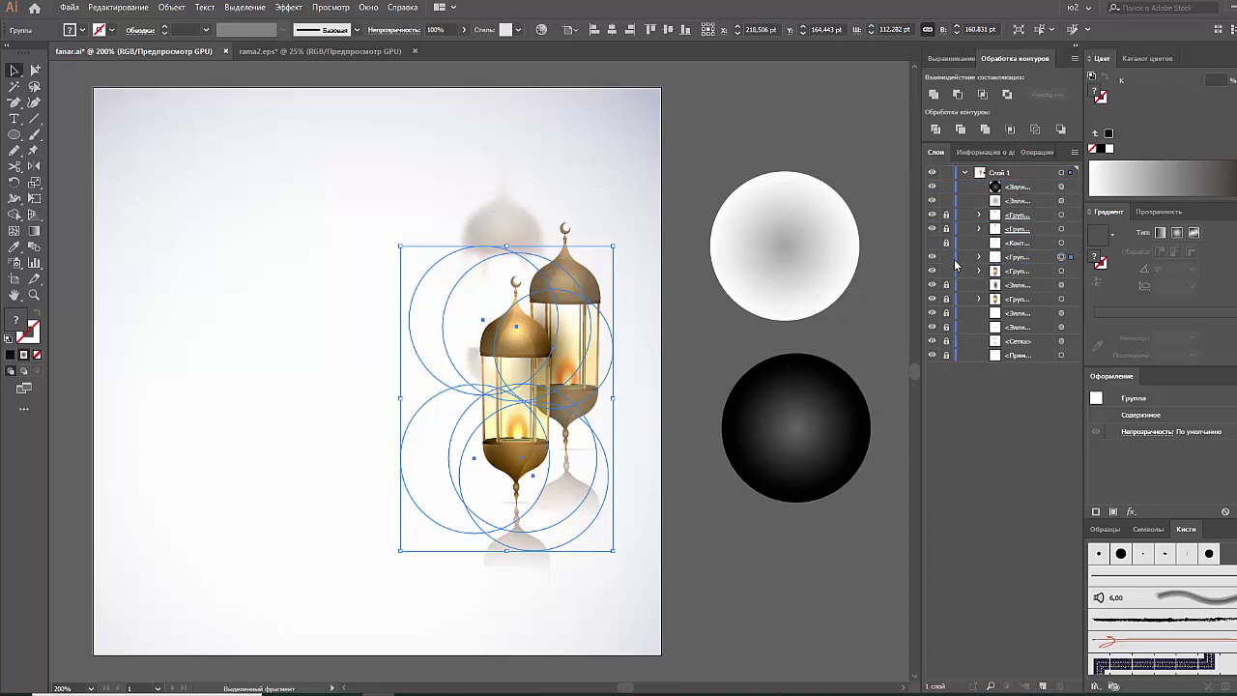
# Hide the front lantern and clip the glow circles to its outline with Ctrl+7.
pyautogui.click(932, 244)
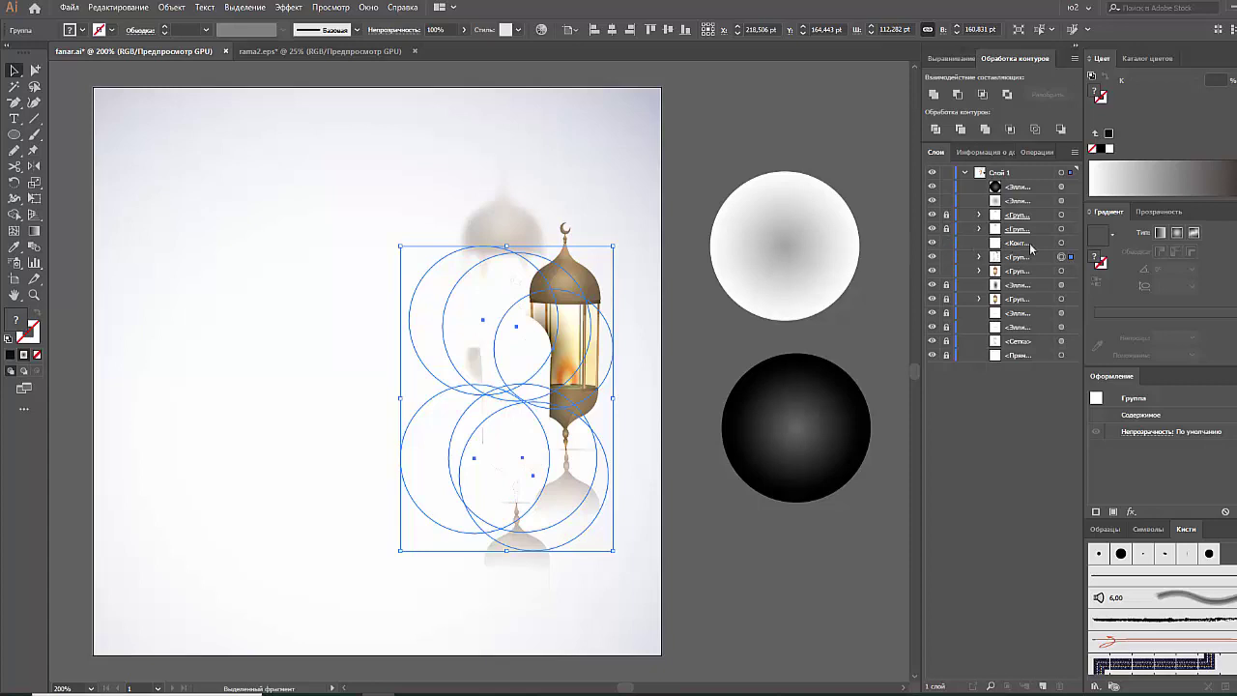
pyautogui.keyDown('shift'); pyautogui.click(1062, 244); pyautogui.keyUp('shift')
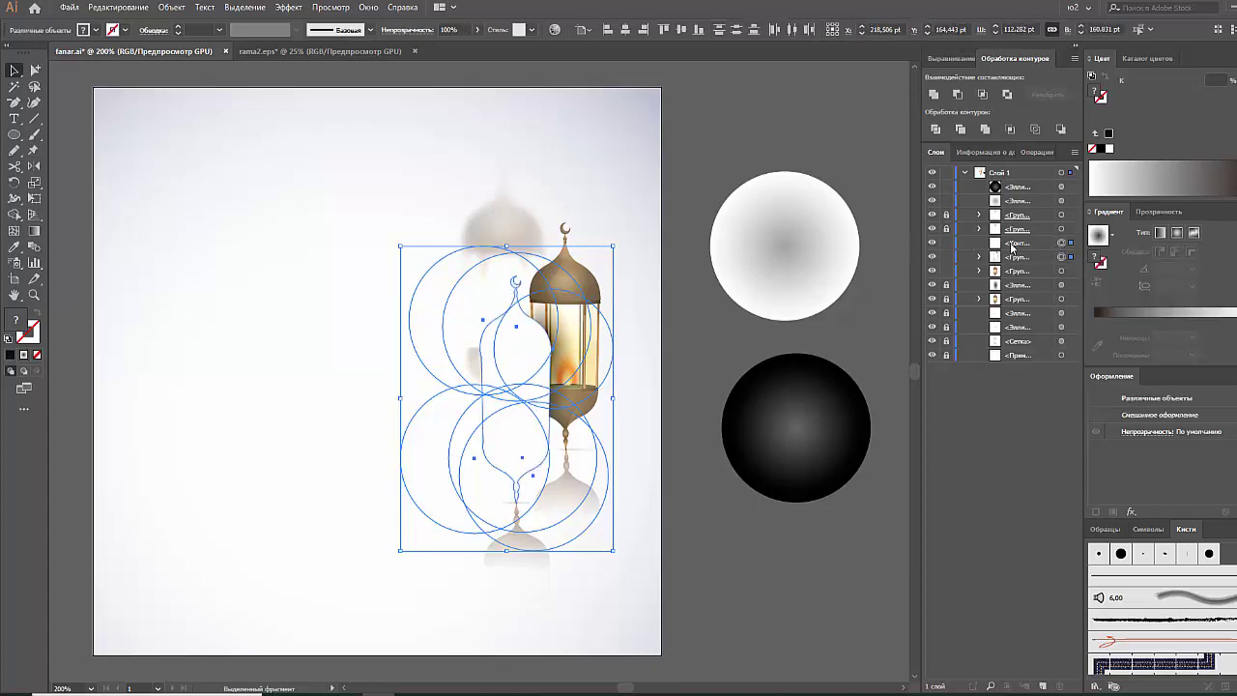
pyautogui.hotkey('ctrl', '7')
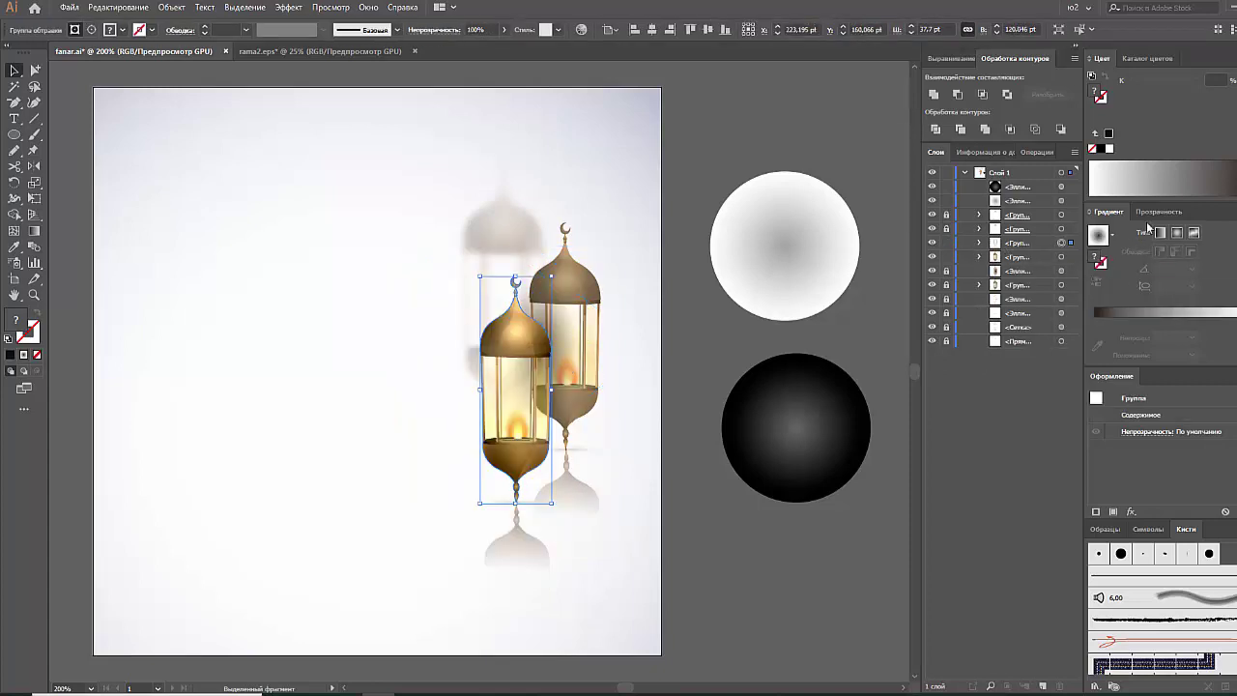
# Toggle the gold gradient layer to compare, then move the lantern group below the glow ellipse.
pyautogui.click(1159, 210)
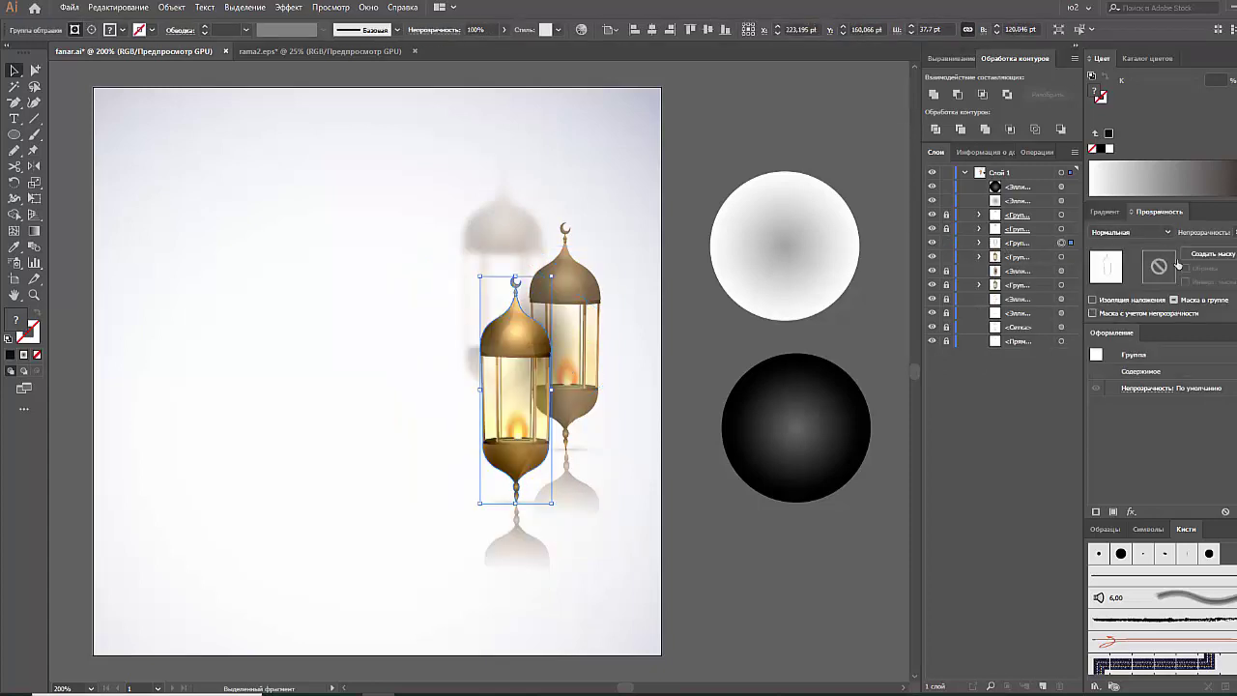
pyautogui.click(680, 383)
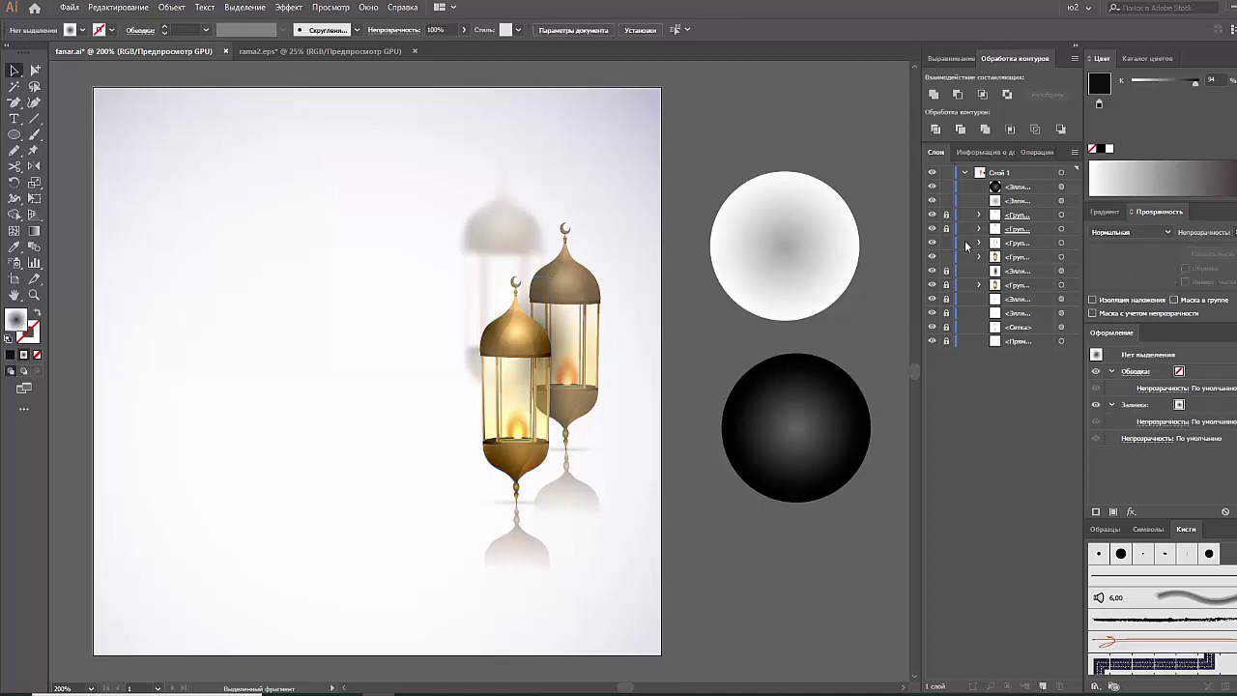
pyautogui.click(931, 249)
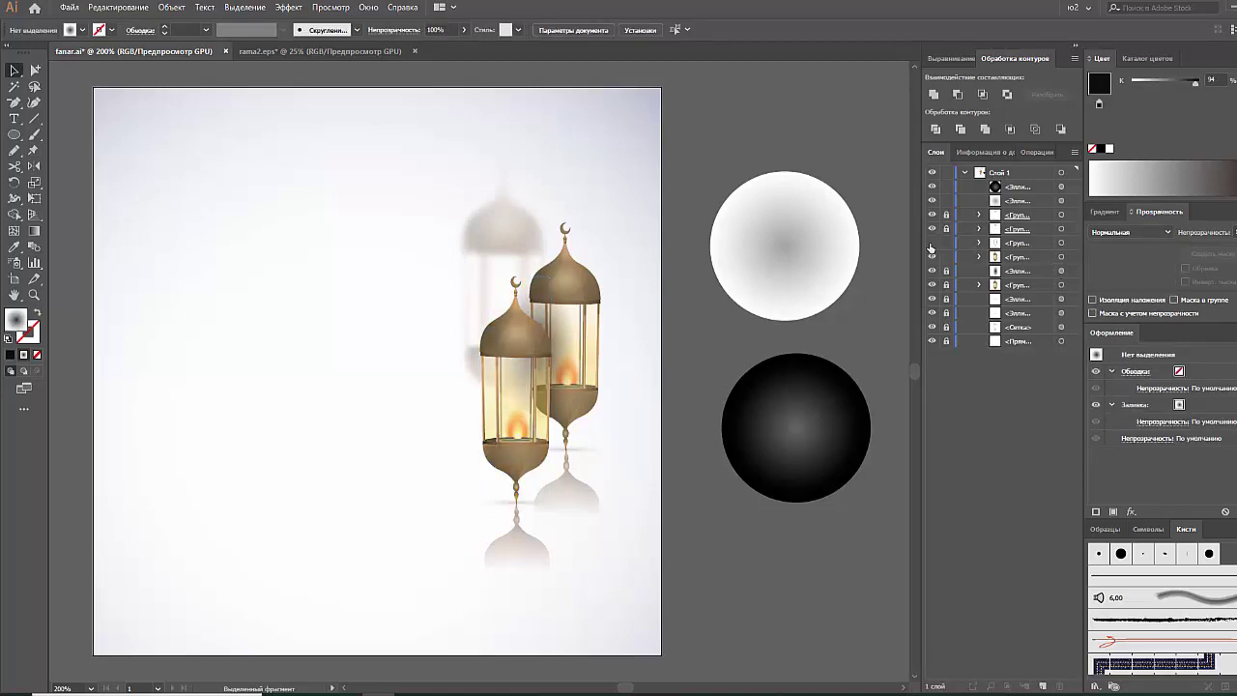
pyautogui.click(931, 244)
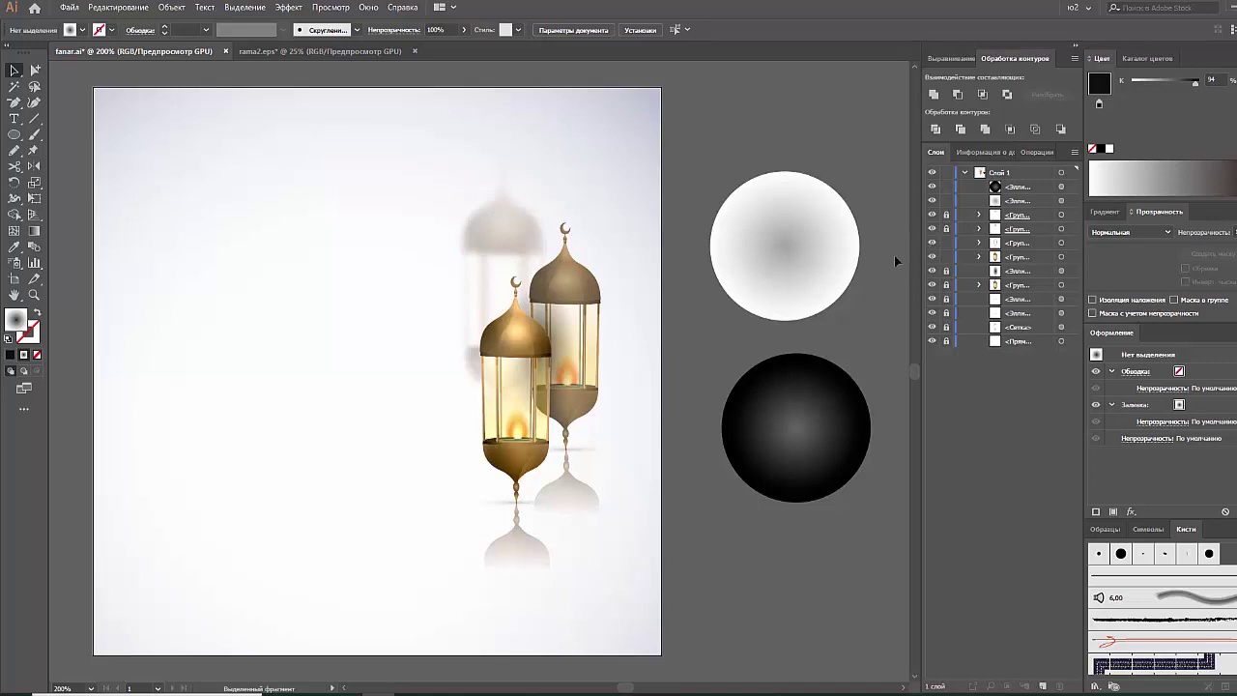
pyautogui.click(522, 387)
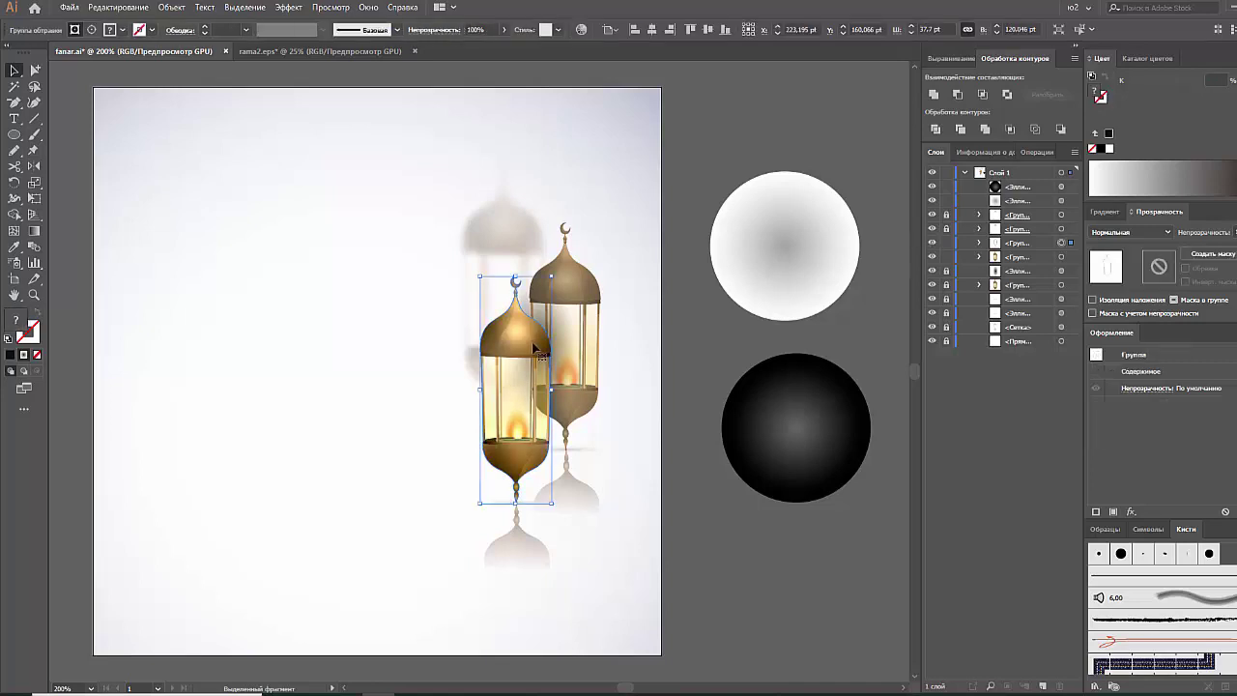
pyautogui.click(583, 303)
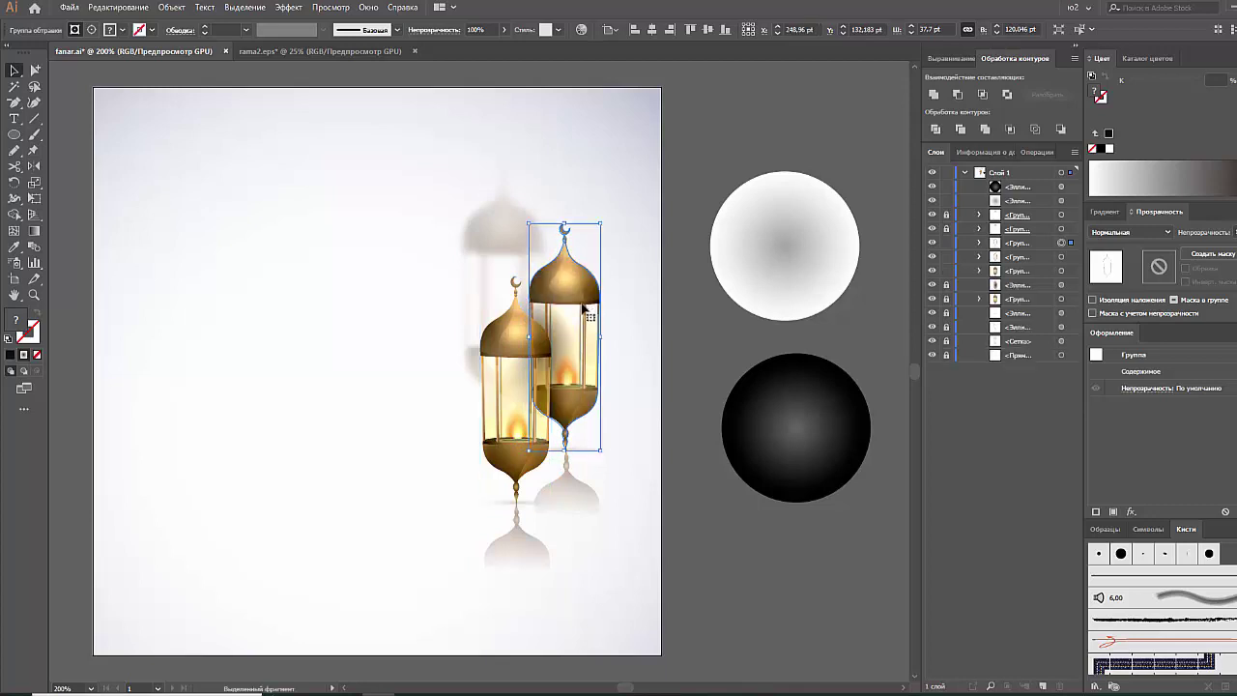
pyautogui.moveTo(1009, 246); pyautogui.dragTo(1006, 288)
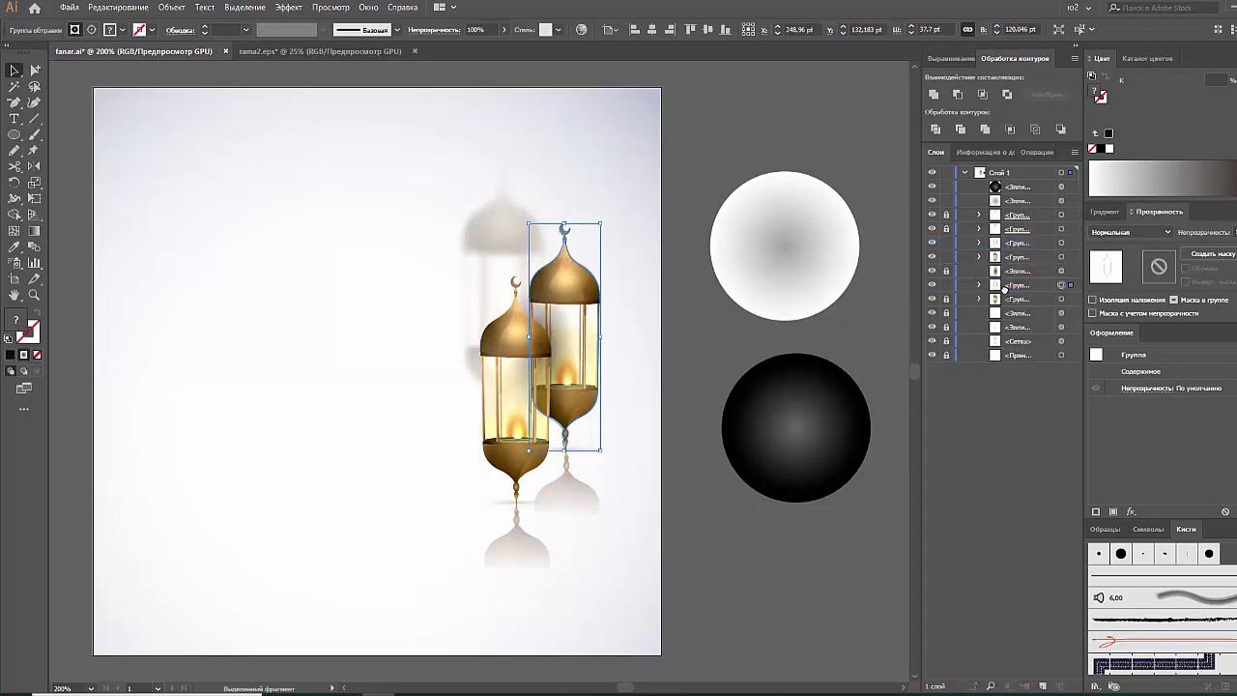
pyautogui.hotkey('ctrl', 'shift', 'a')
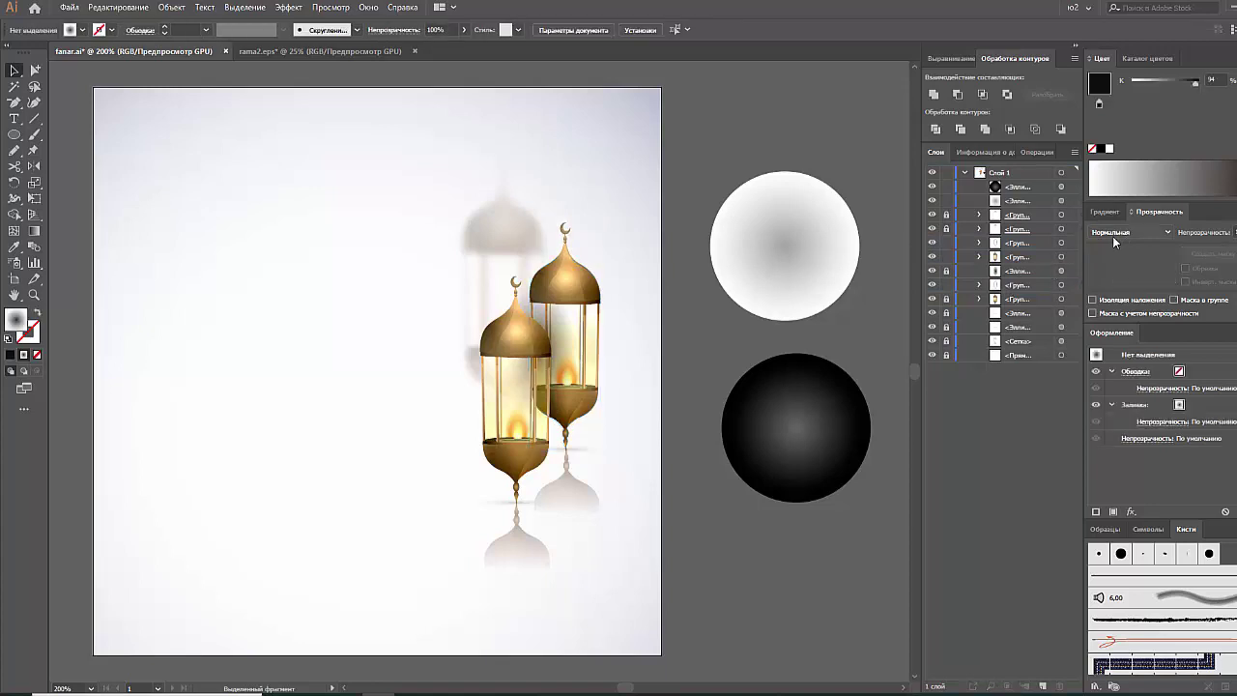
# Set the glow ellipse's blend mode to Multiply and move it into the front lantern group.
pyautogui.click(1061, 271)
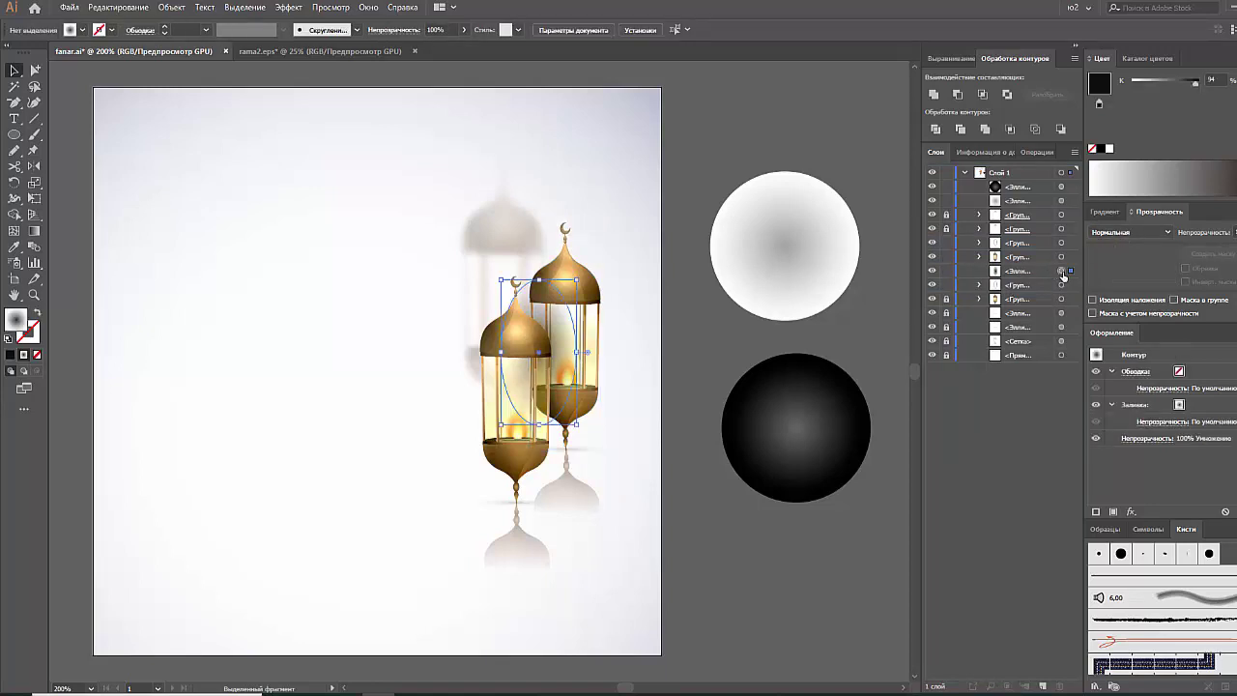
pyautogui.click(1132, 232)
pyautogui.click(1127, 292)
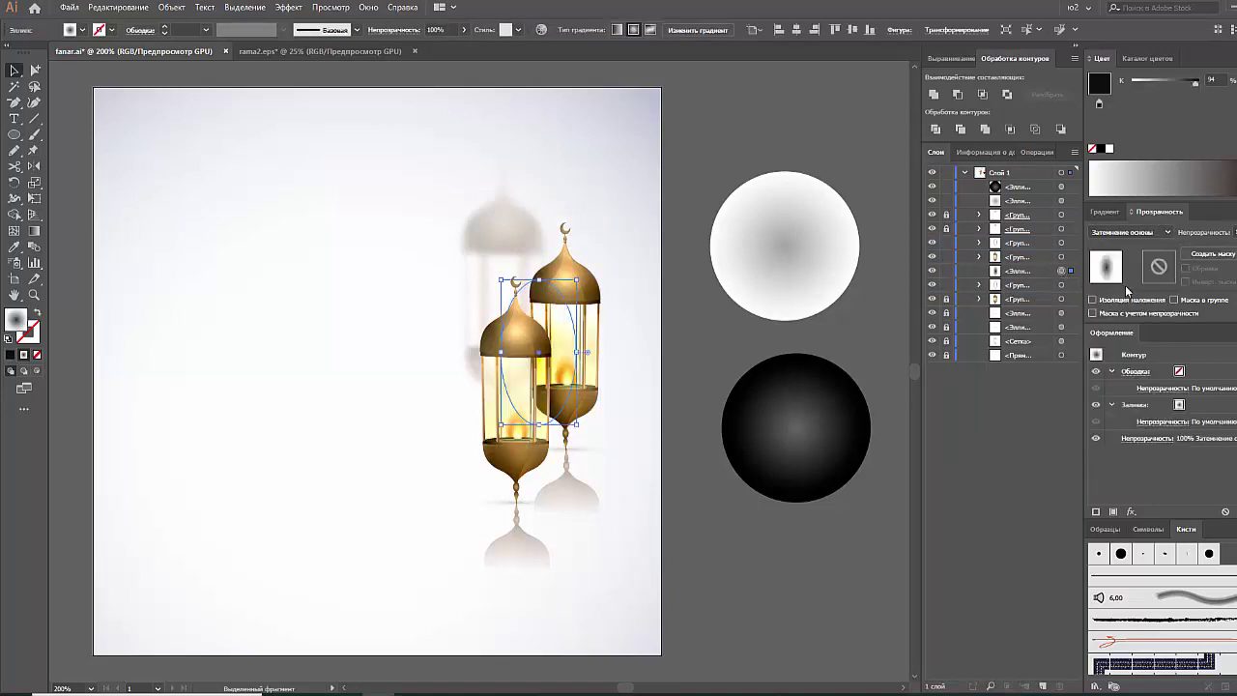
pyautogui.click(1130, 233)
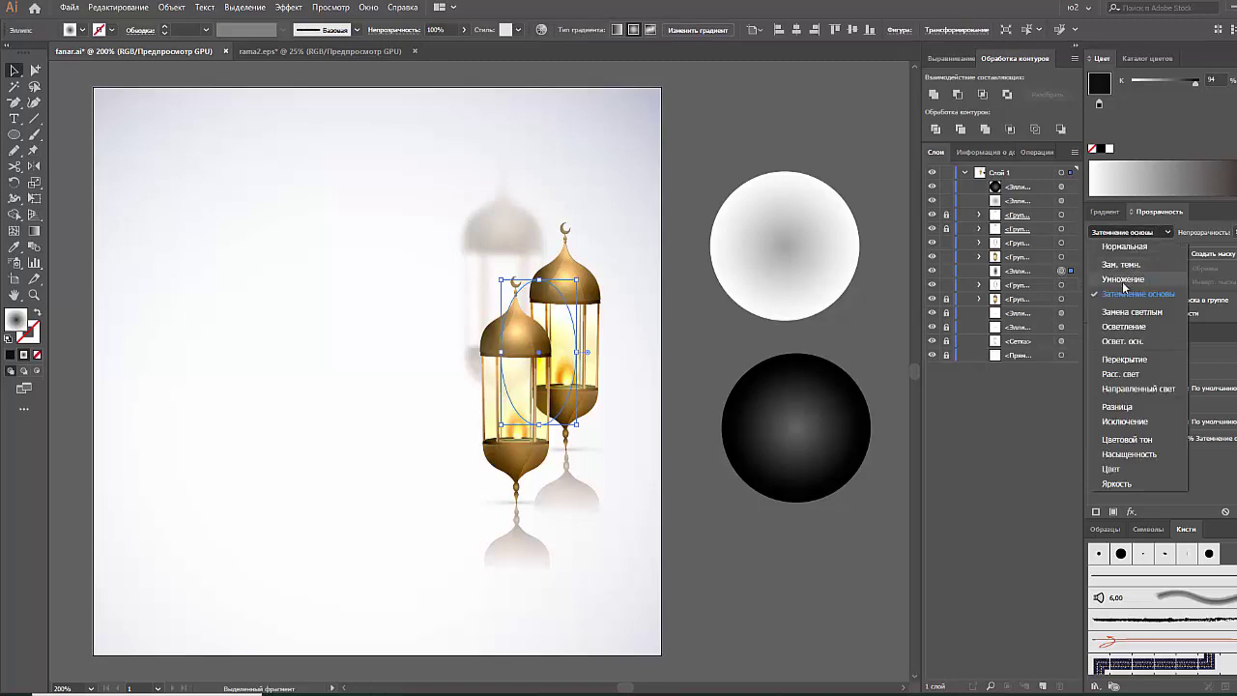
pyautogui.click(1125, 279)
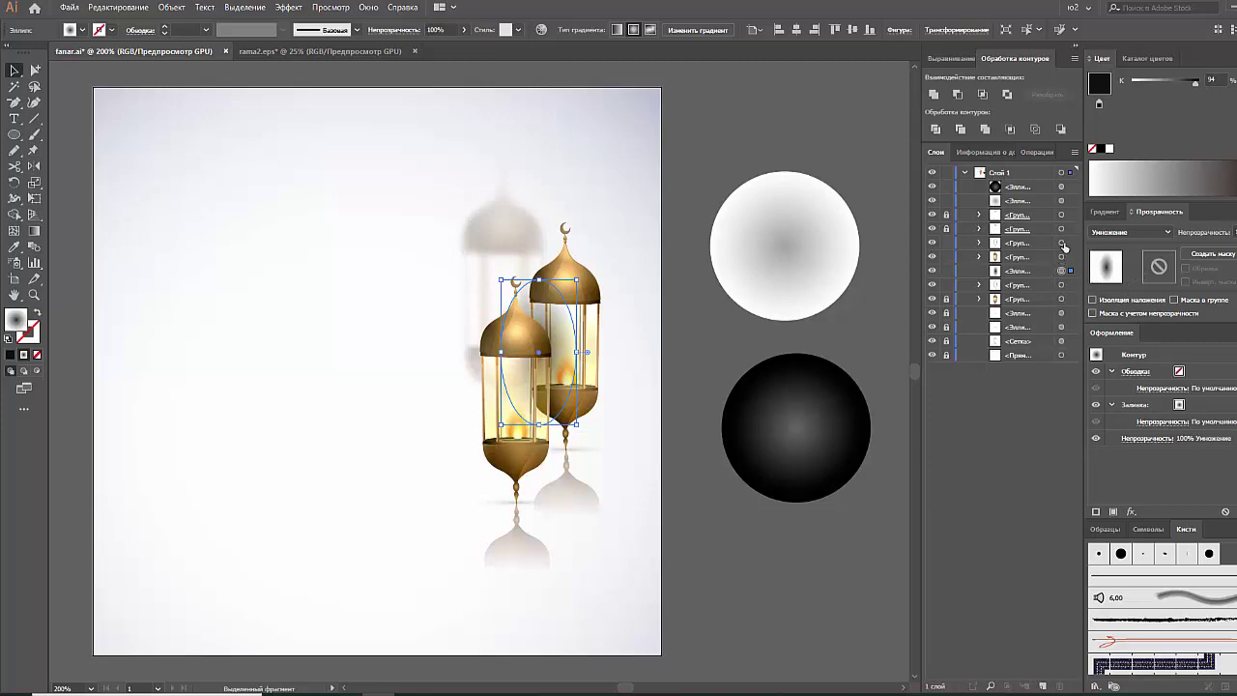
pyautogui.moveTo(1064, 248); pyautogui.dragTo(1057, 287)
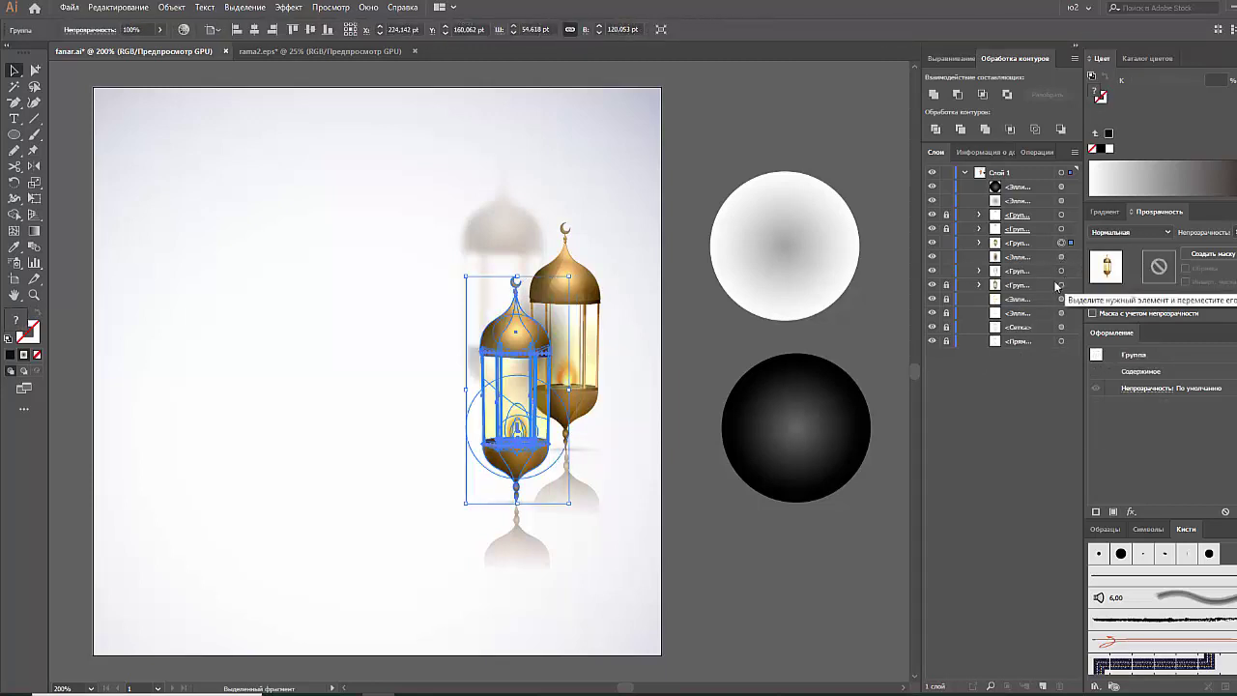
# Isolate the rear lantern's clipping mask group for editing.
pyautogui.click(1061, 272)
pyautogui.rightClick(572, 292)
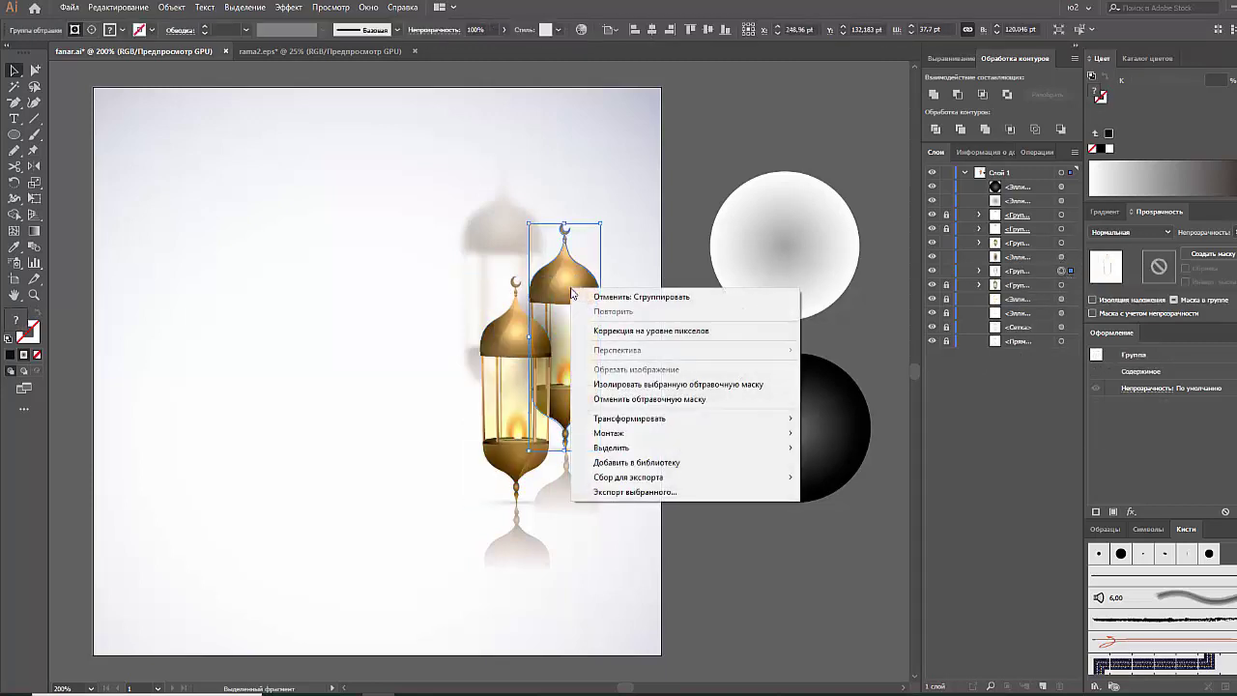
pyautogui.click(635, 383)
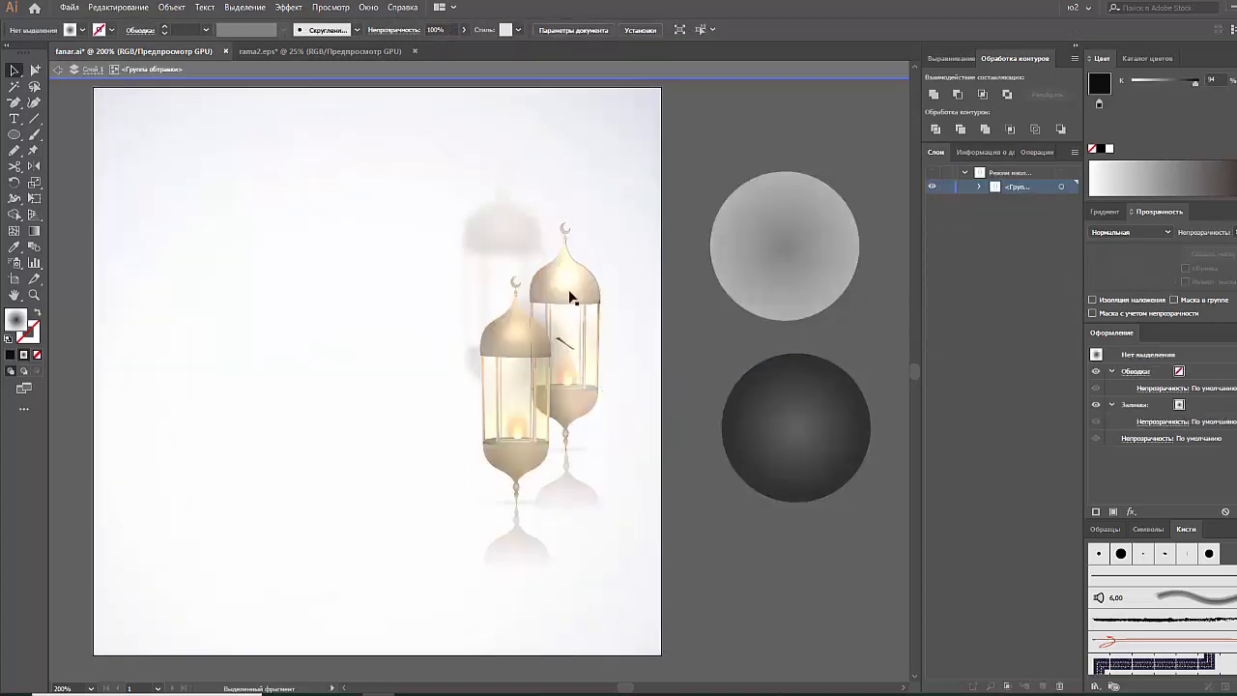
pyautogui.click(571, 297)
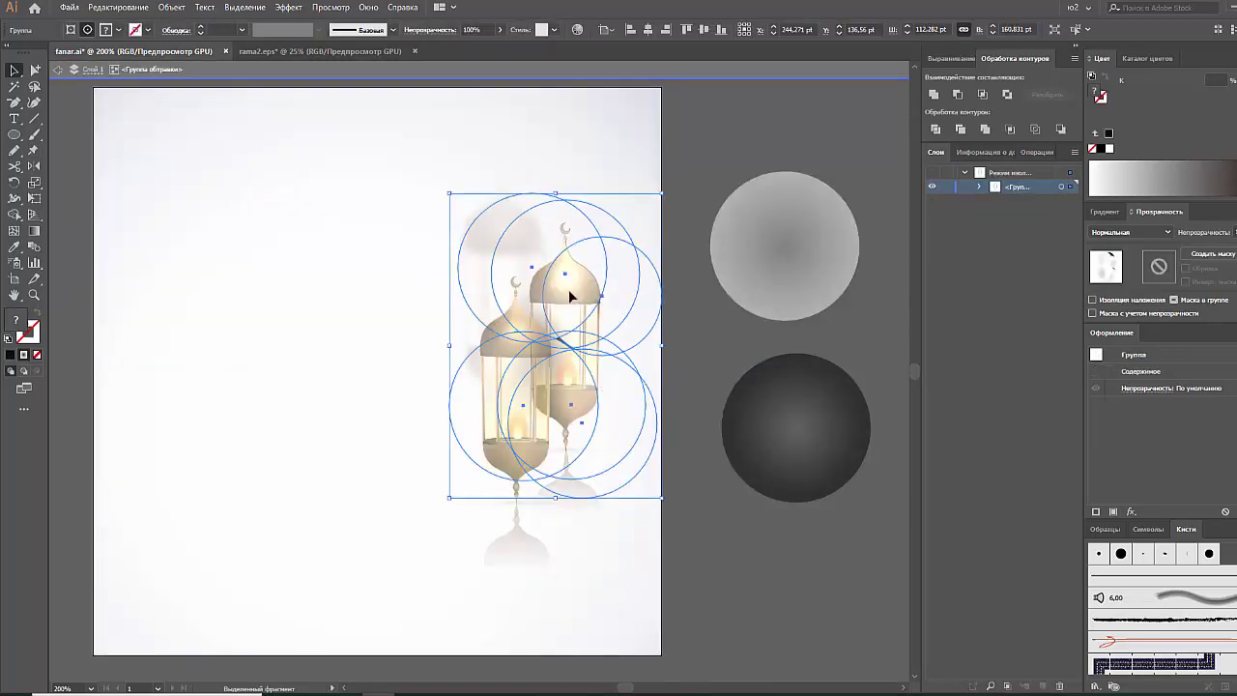
pyautogui.click(693, 326)
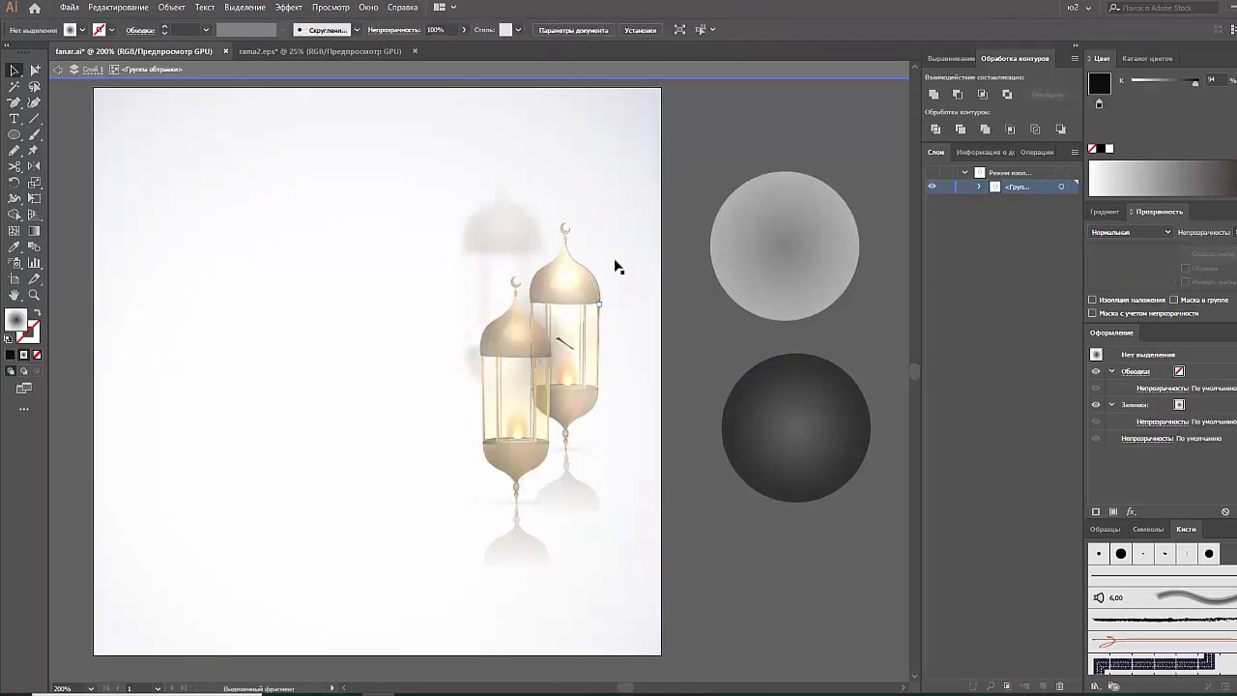
# Reposition the glow circle up-left over the lantern tops, undoing a trial move downward.
pyautogui.click(568, 231)
pyautogui.moveTo(606, 249); pyautogui.dragTo(574, 416)
pyautogui.hotkey('ctrl', 'z')
pyautogui.hotkey('ctrl', 'z')
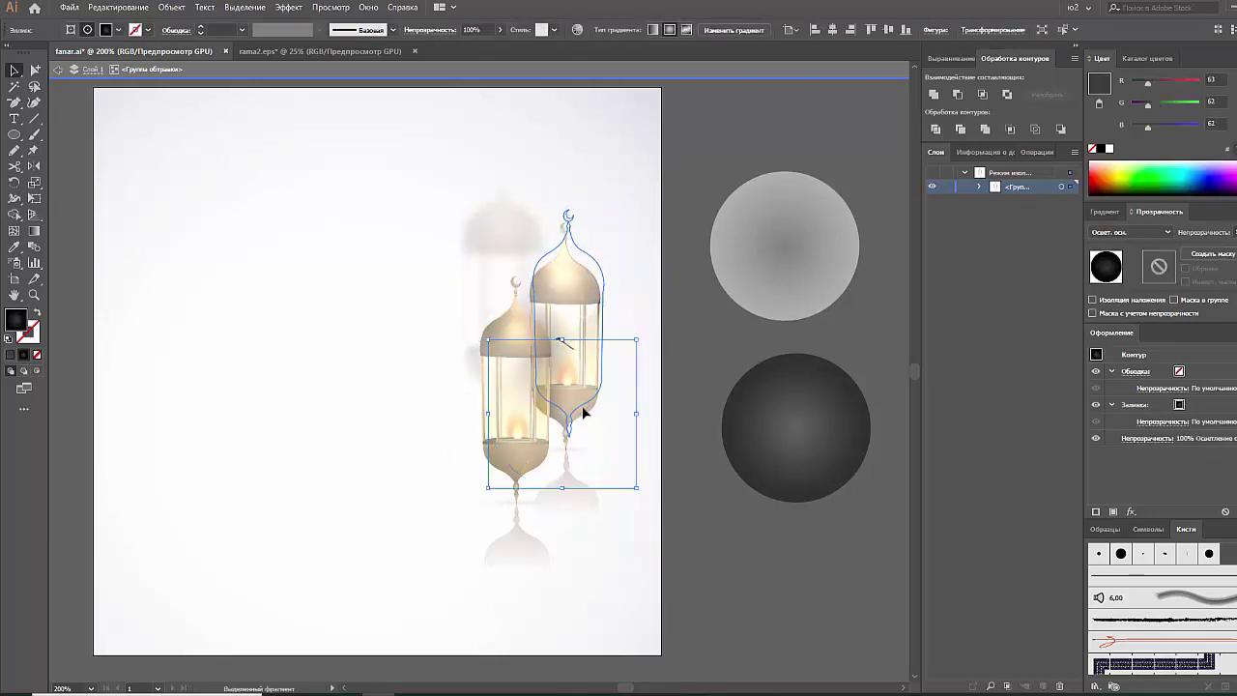
pyautogui.hotkey('ctrl', 'shift', 'z')
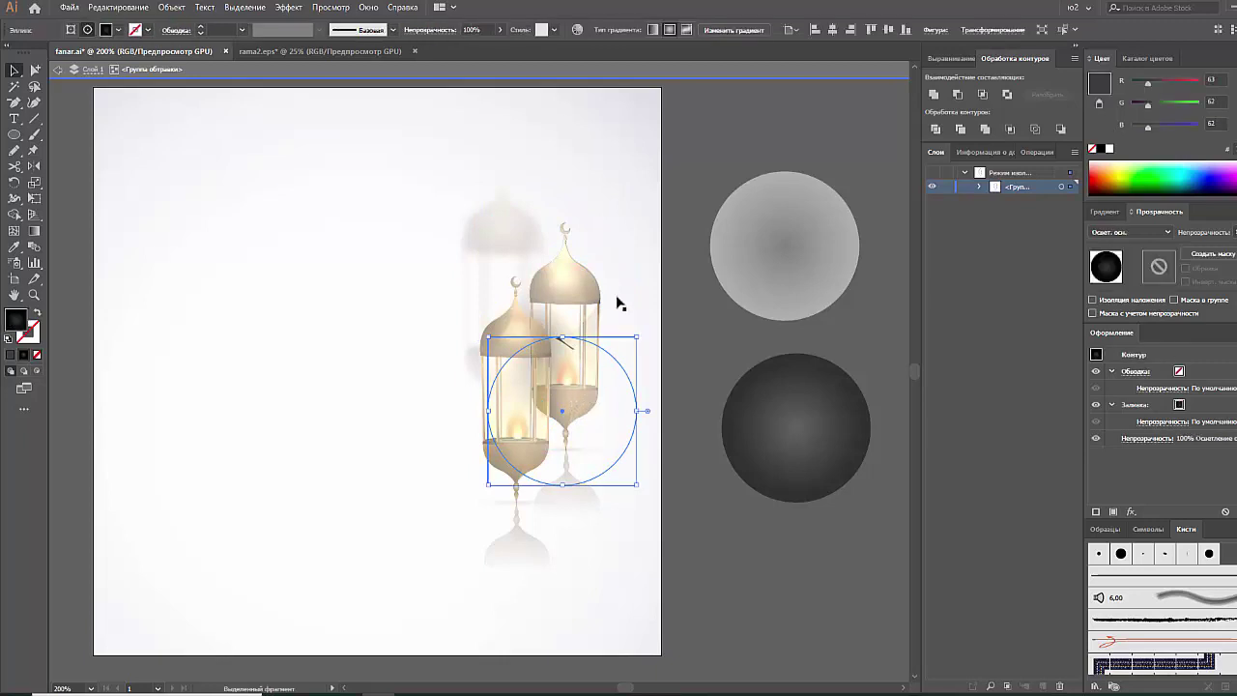
pyautogui.hotkey('ctrl', 'z')
pyautogui.moveTo(624, 302)
pyautogui.mouseDown()
pyautogui.moveTo(613, 279)
pyautogui.moveTo(641, 322)
pyautogui.mouseUp()
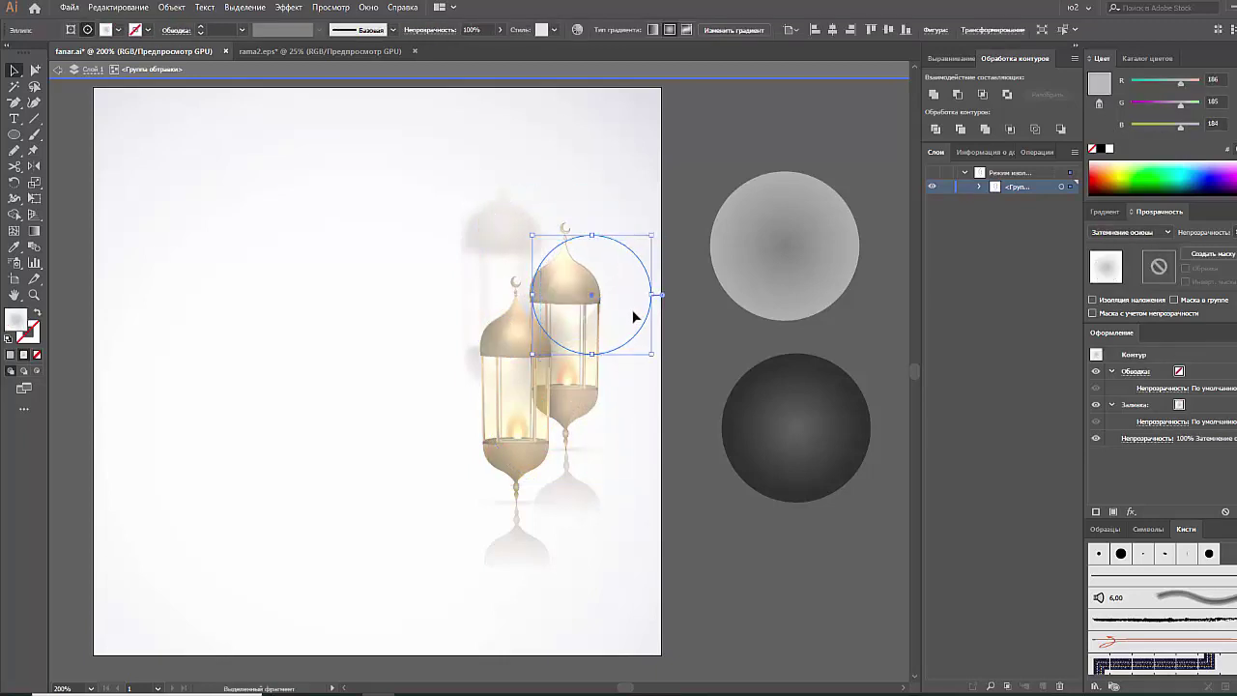
pyautogui.moveTo(537, 327)
pyautogui.mouseDown()
pyautogui.moveTo(482, 299)
pyautogui.moveTo(471, 316)
pyautogui.mouseUp()
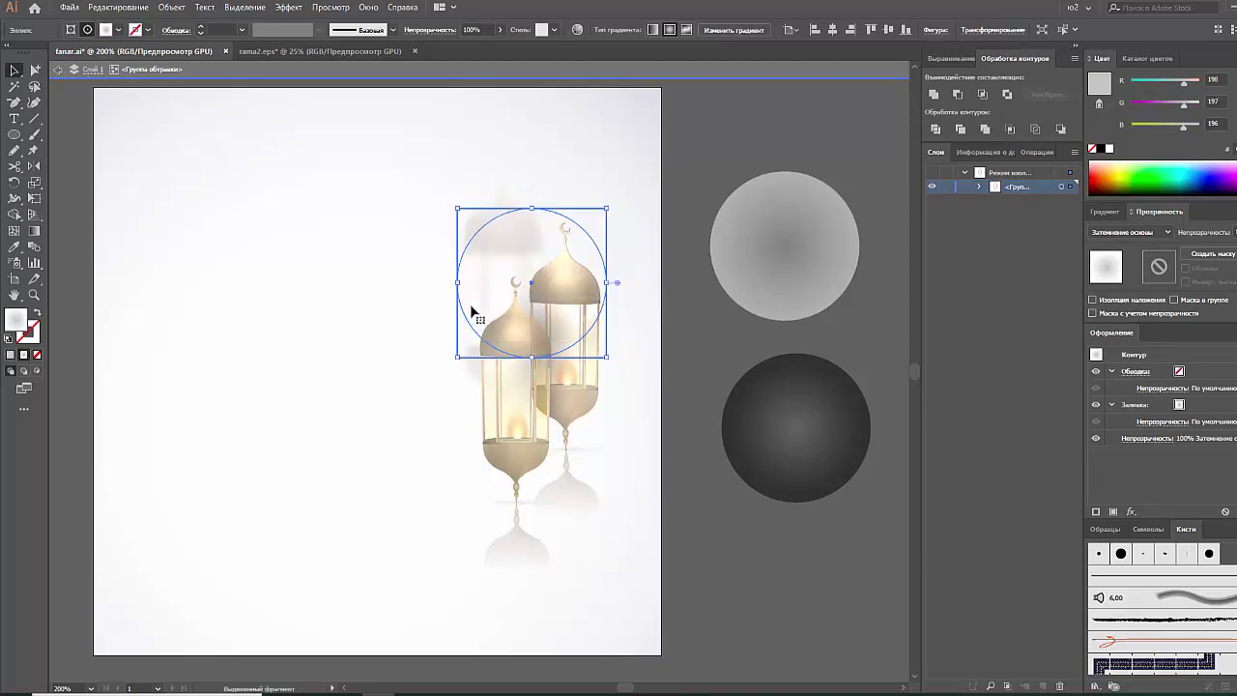
# Shift the dark Color Dodge and light-grey Color Burn circles onto the lanterns, then exit isolation.
pyautogui.click(546, 452)
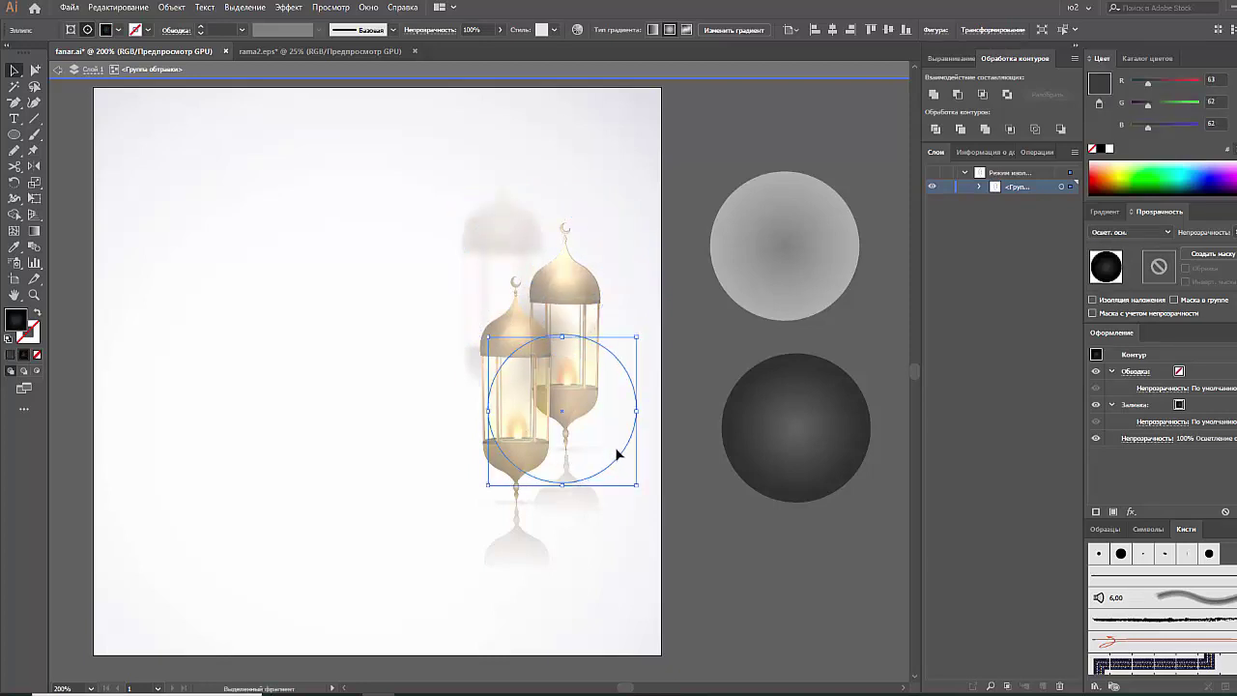
pyautogui.moveTo(619, 458)
pyautogui.mouseDown()
pyautogui.moveTo(623, 447)
pyautogui.moveTo(651, 458)
pyautogui.mouseUp()
pyautogui.click(650, 445)
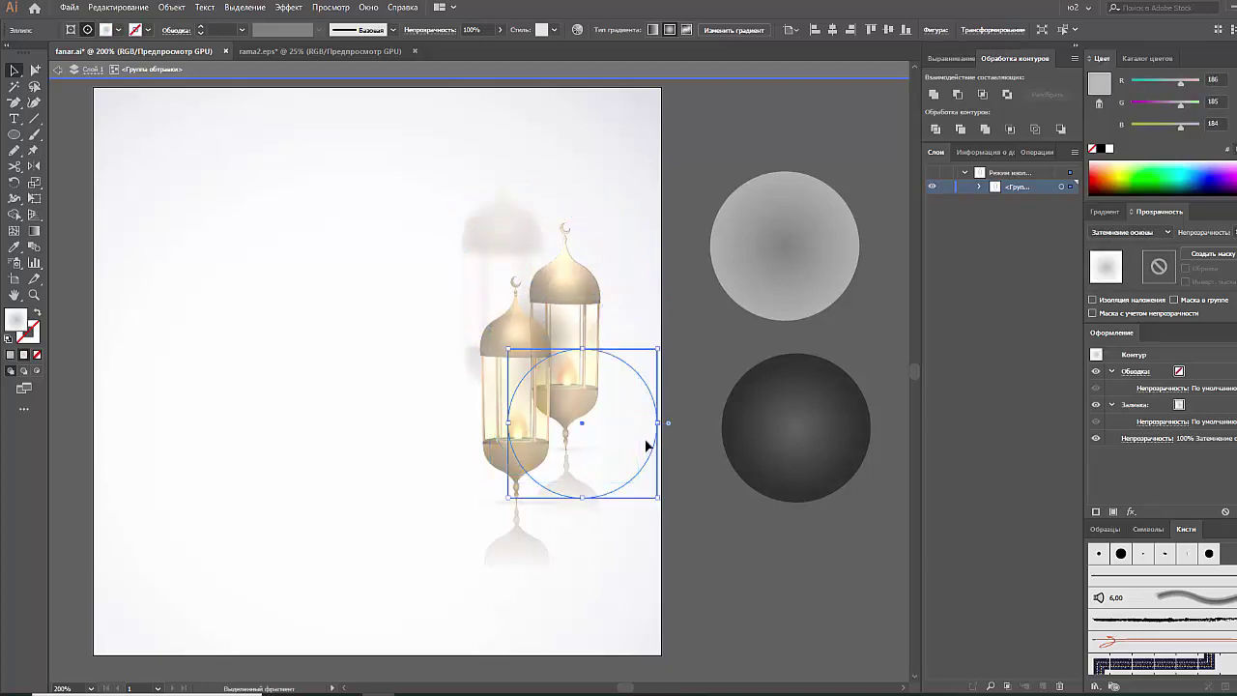
pyautogui.moveTo(534, 464); pyautogui.dragTo(477, 457)
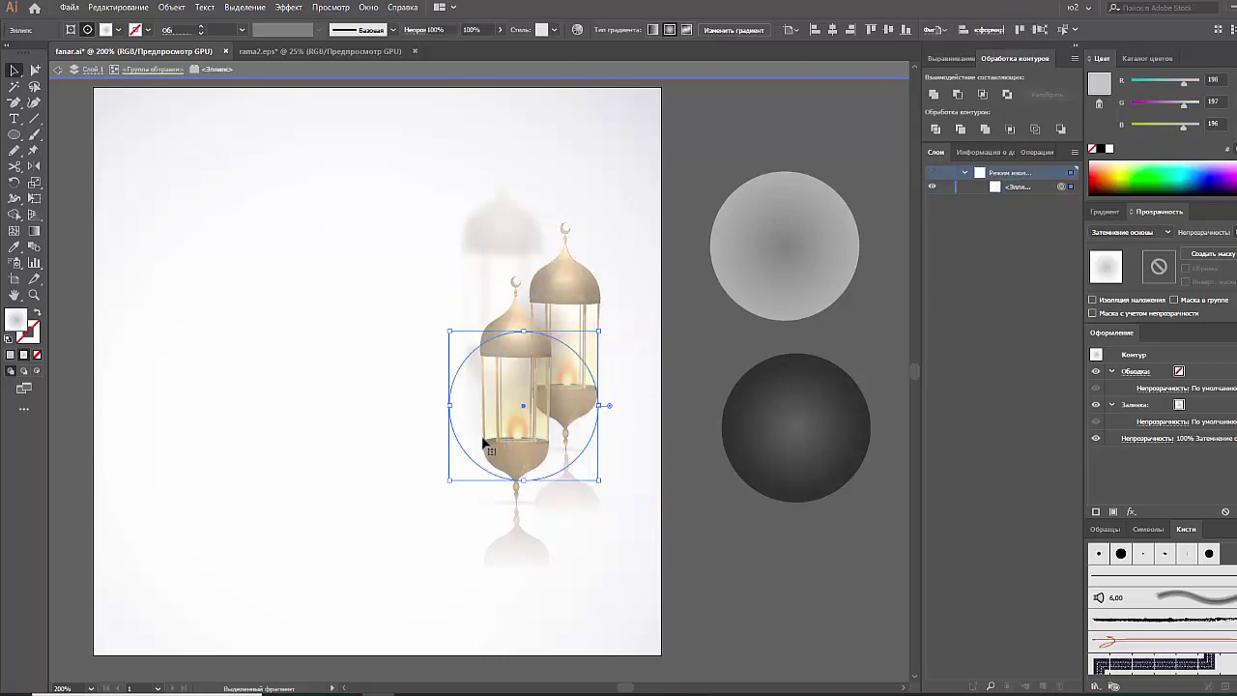
pyautogui.doubleClick(673, 461)
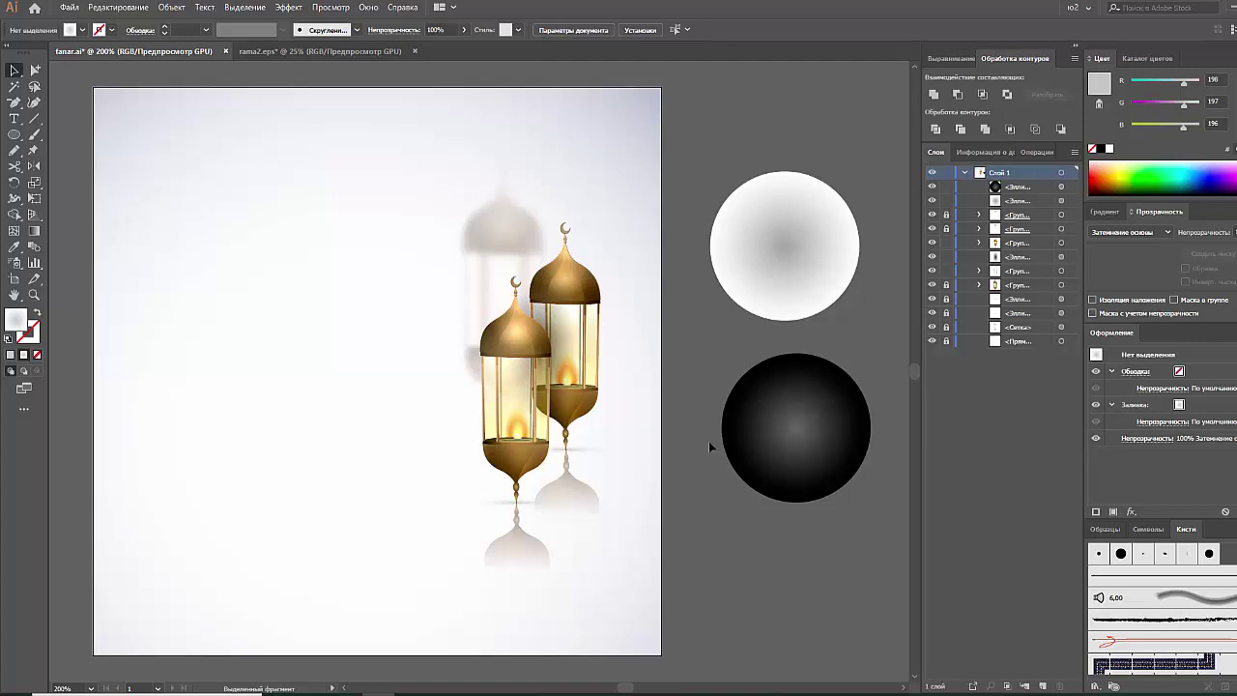
# Try the dark gradient circle over the lanterns, undo it, and check the mesh shadow object.
pyautogui.click(802, 428)
pyautogui.moveTo(805, 427); pyautogui.dragTo(512, 355)
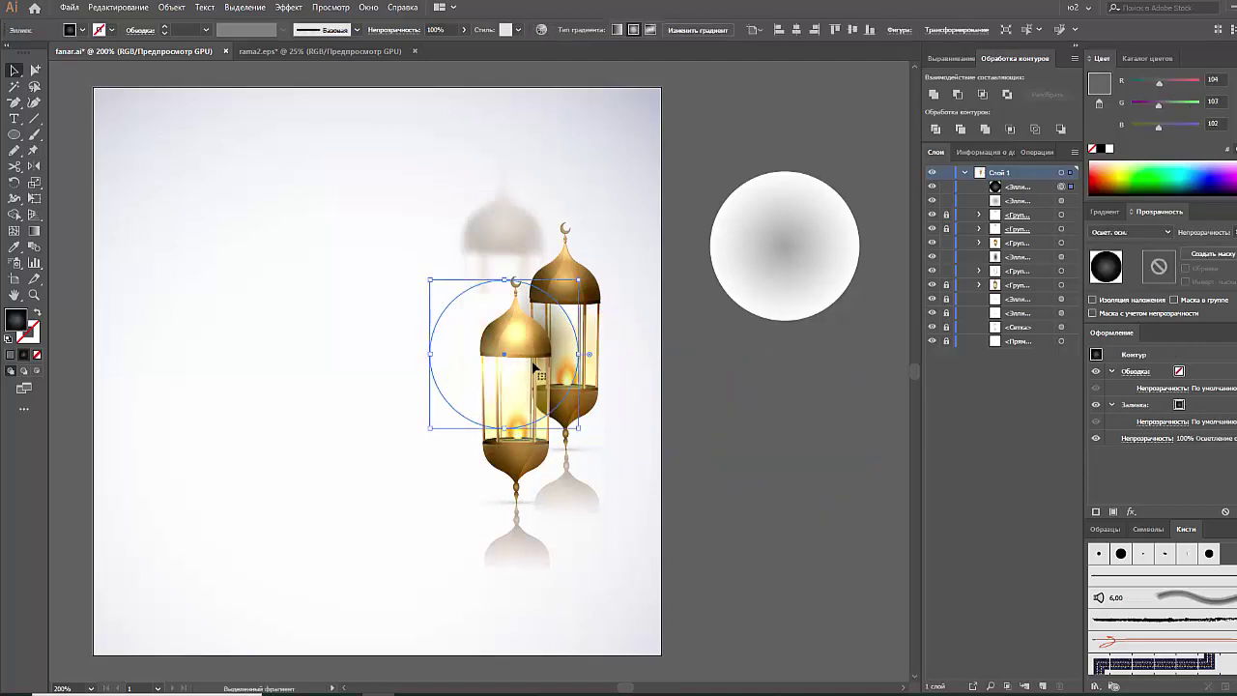
pyautogui.hotkey('ctrl', 'z')
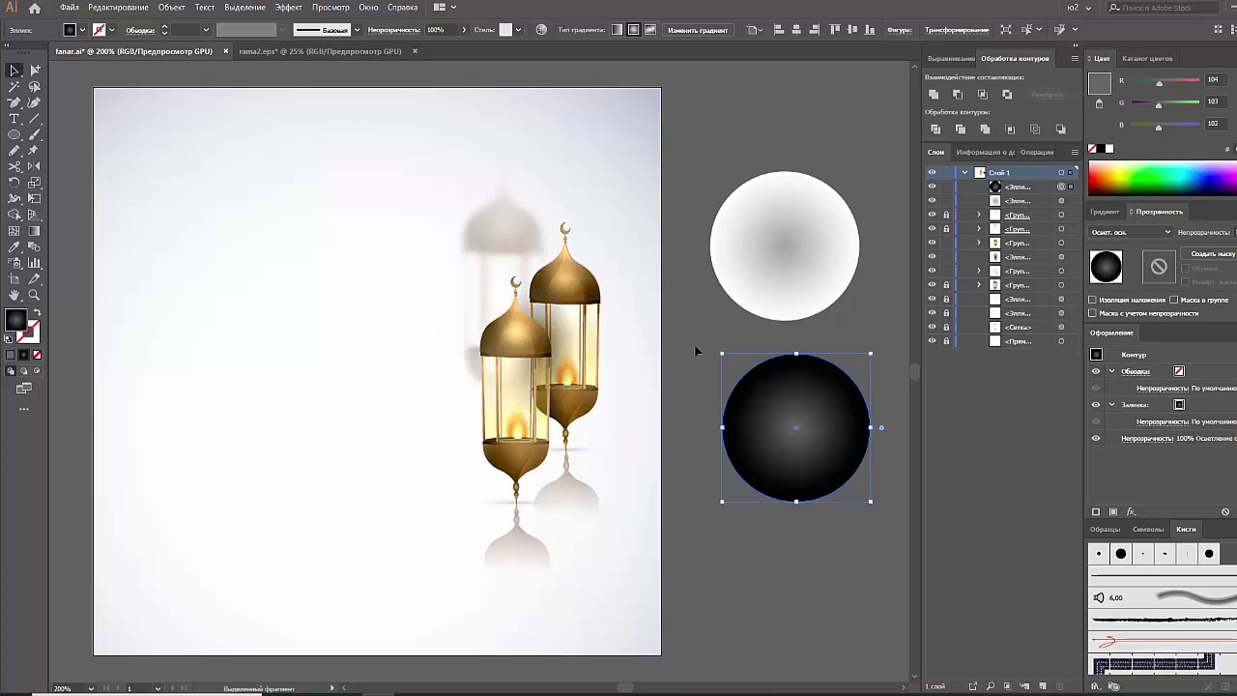
pyautogui.click(694, 343)
pyautogui.scroll(-1, 683, 361)
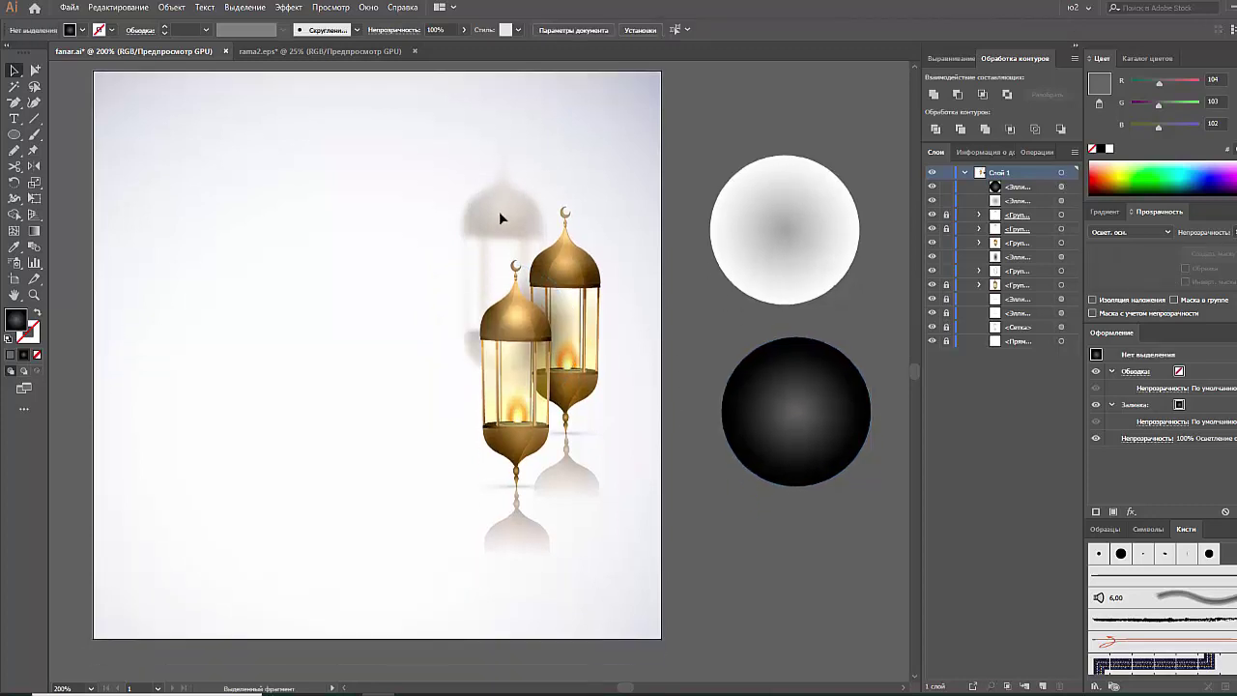
pyautogui.click(501, 217)
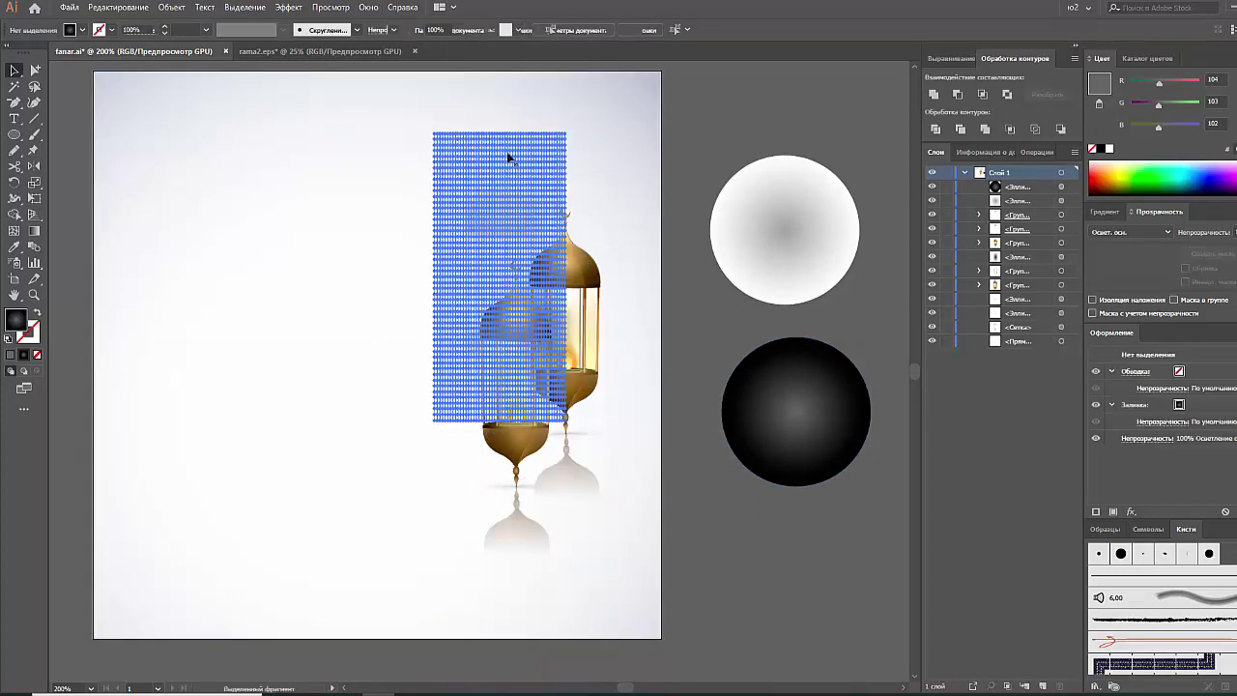
pyautogui.click(692, 220)
pyautogui.scroll(1, 692, 219)
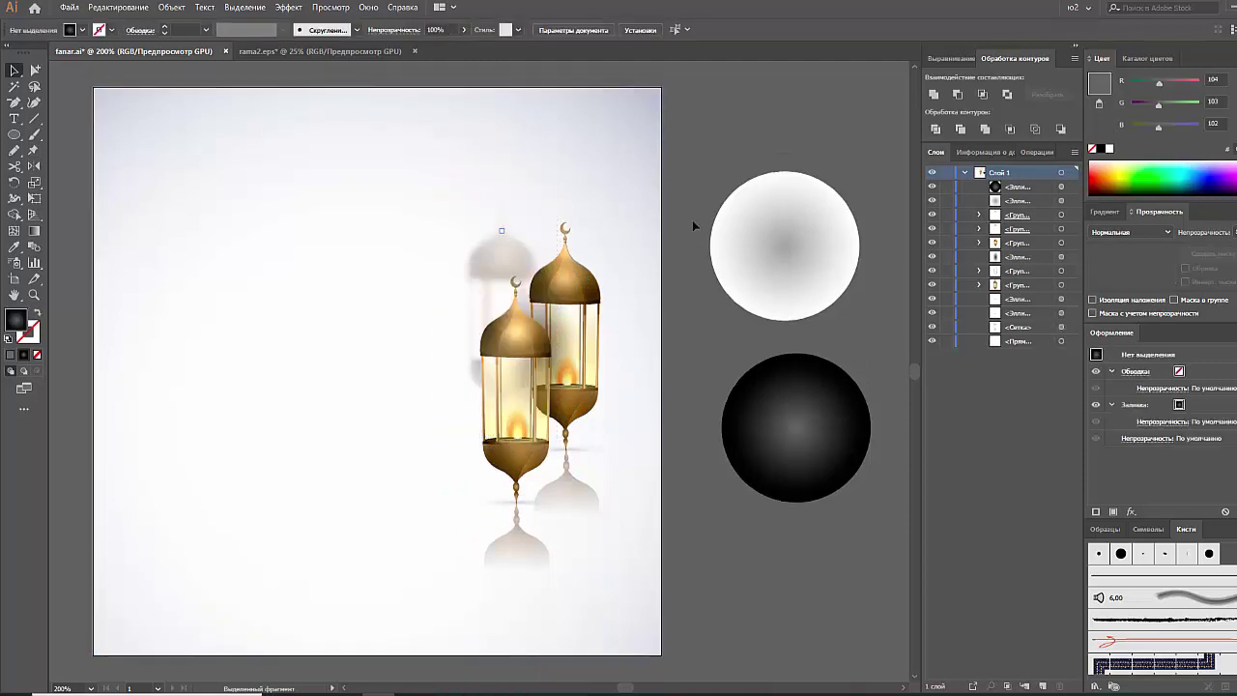
# Lock the background rectangle and move all the lantern objects left toward the artboard centre.
pyautogui.hotkey('ctrl', '-')
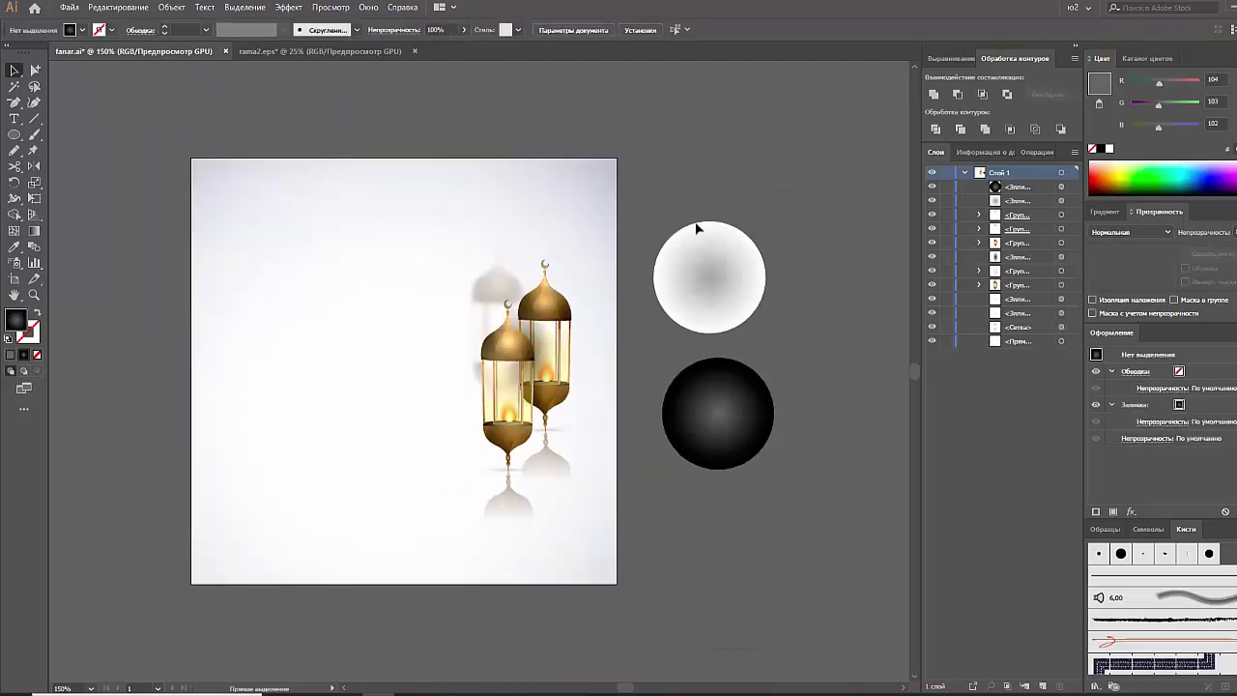
pyautogui.click(593, 232)
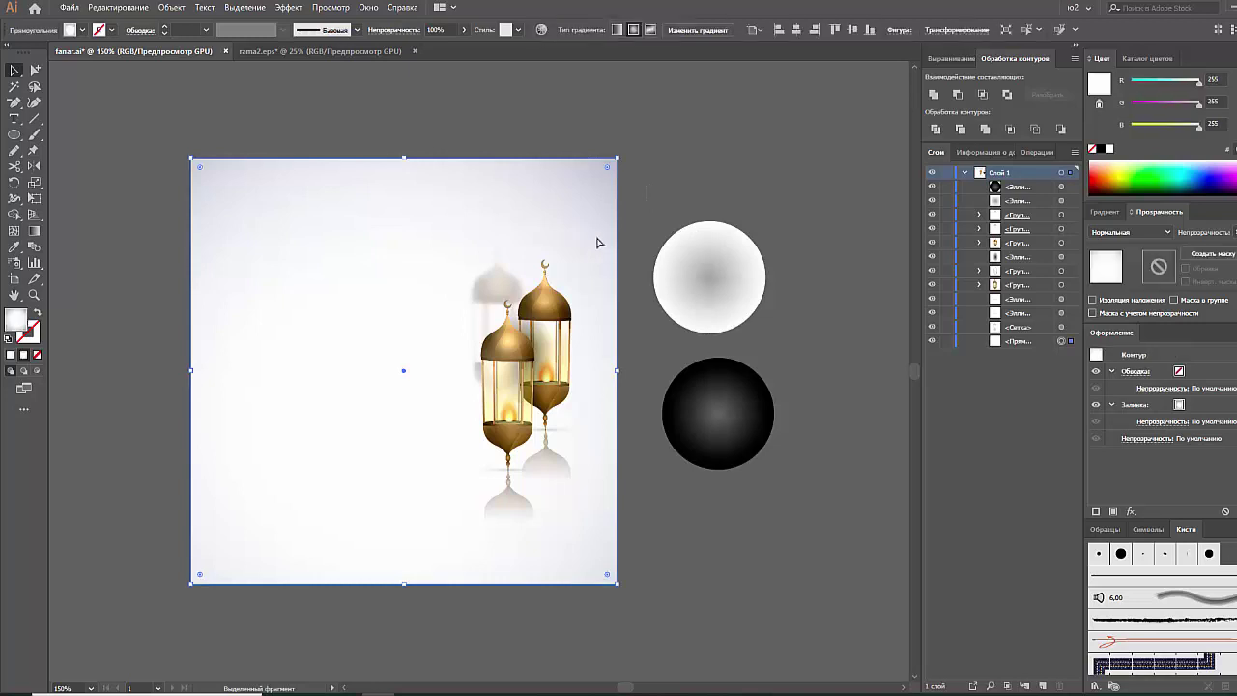
pyautogui.hotkey('ctrl', '2')
pyautogui.moveTo(613, 263); pyautogui.dragTo(418, 537)
pyautogui.moveTo(508, 483); pyautogui.dragTo(413, 484)
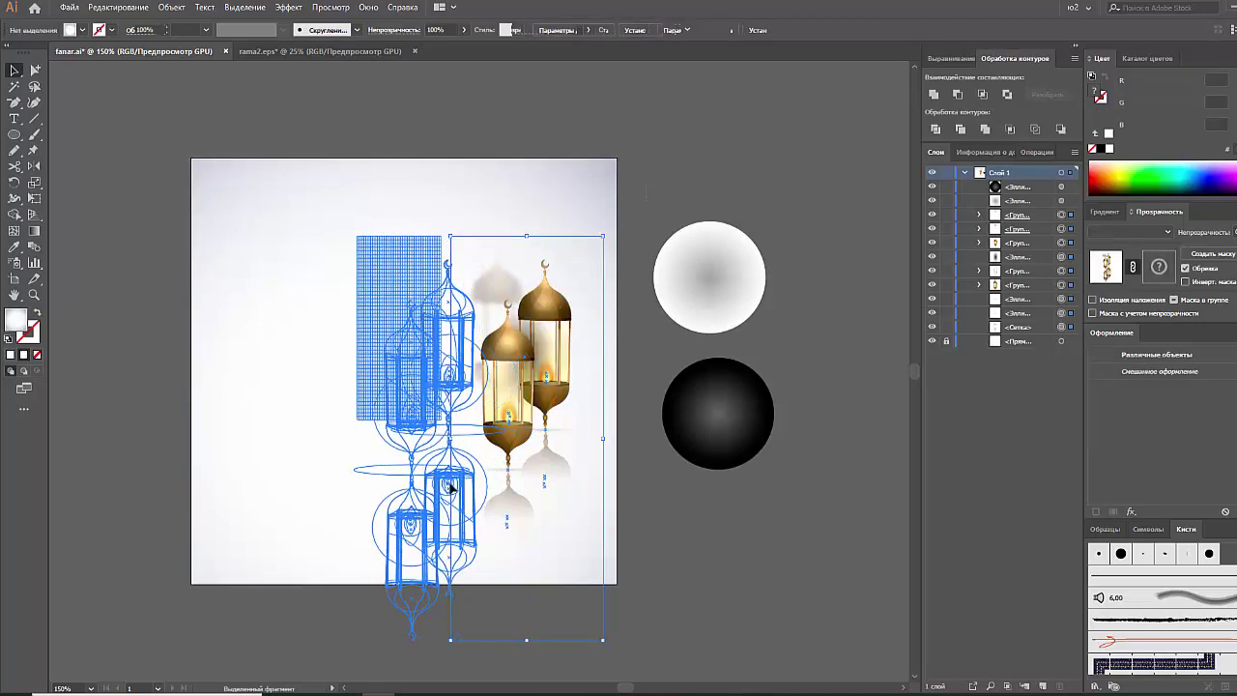
pyautogui.click(627, 498)
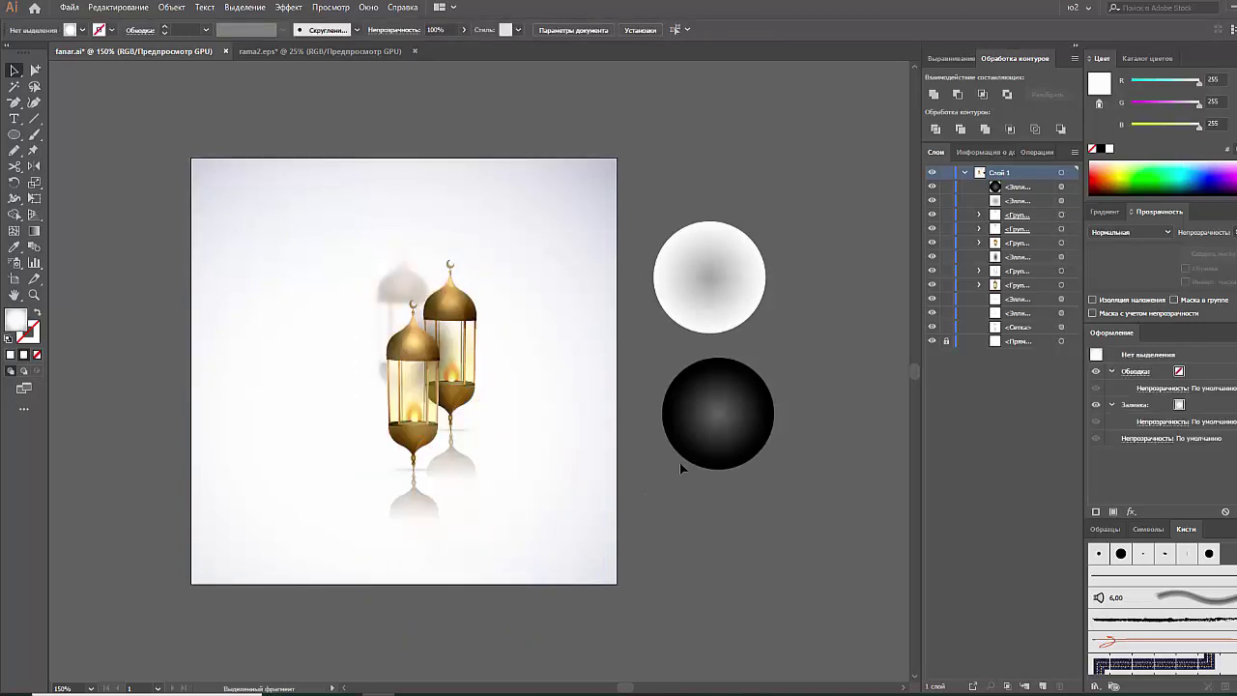
# Delete the two gradient circles beside the artboard.
pyautogui.moveTo(520, 249); pyautogui.dragTo(310, 512)
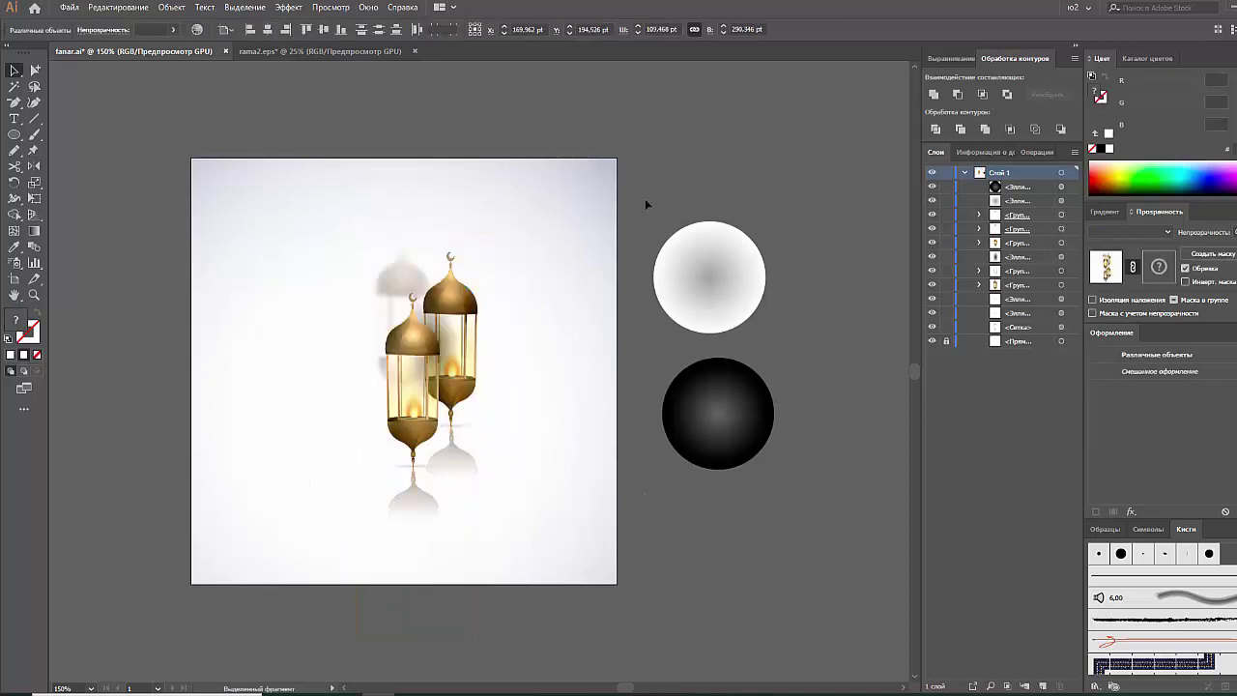
pyautogui.moveTo(645, 199); pyautogui.dragTo(774, 449)
pyautogui.press('Delete')
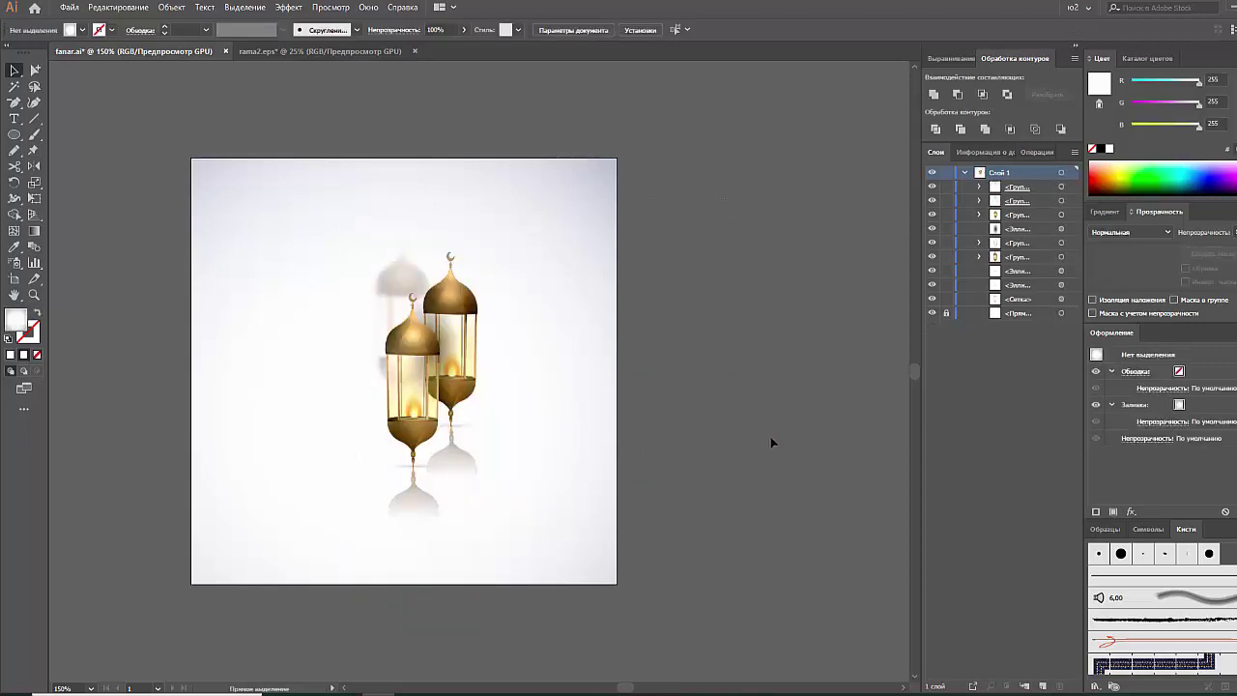
# Unlock the background rectangle, bring it to the front, and enlarge it slightly past the artboard.
pyautogui.hotkey('ctrl', 'alt', '2')
pyautogui.click(768, 434)
pyautogui.click(1062, 313)
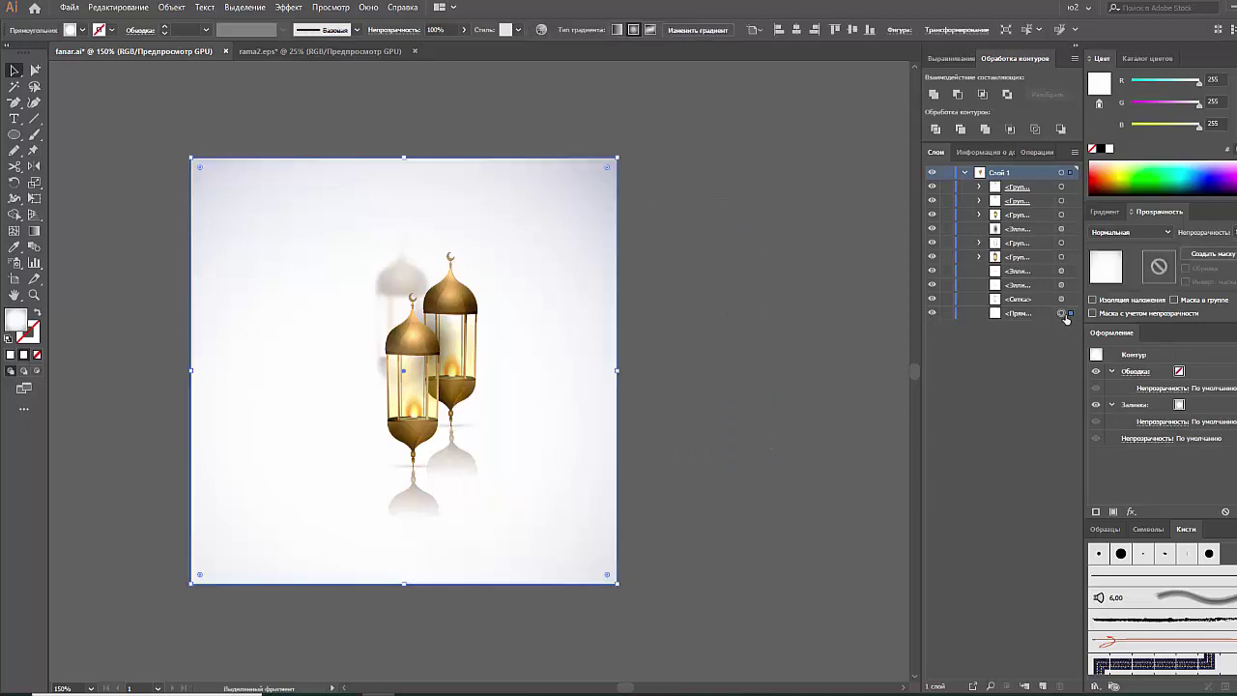
pyautogui.hotkey('ctrl', 'shift', ']')
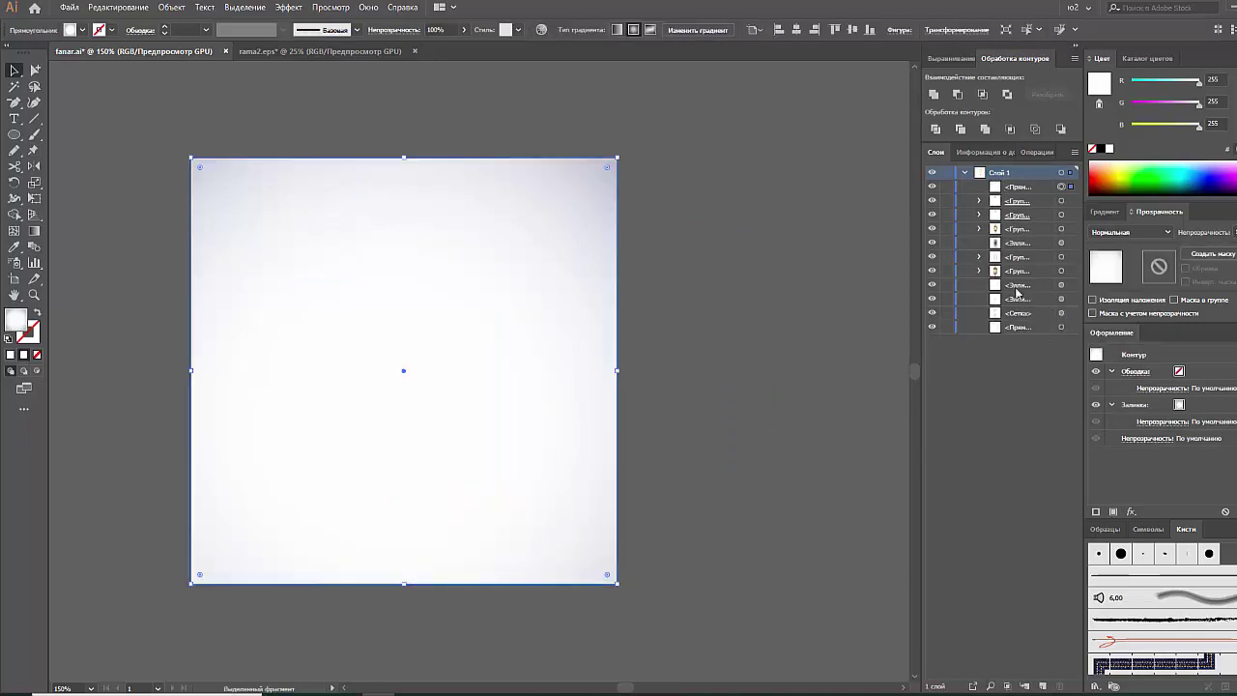
pyautogui.moveTo(676, 153); pyautogui.dragTo(498, 307)
pyautogui.hotkey('ctrl', 'a')
pyautogui.click(1061, 329)
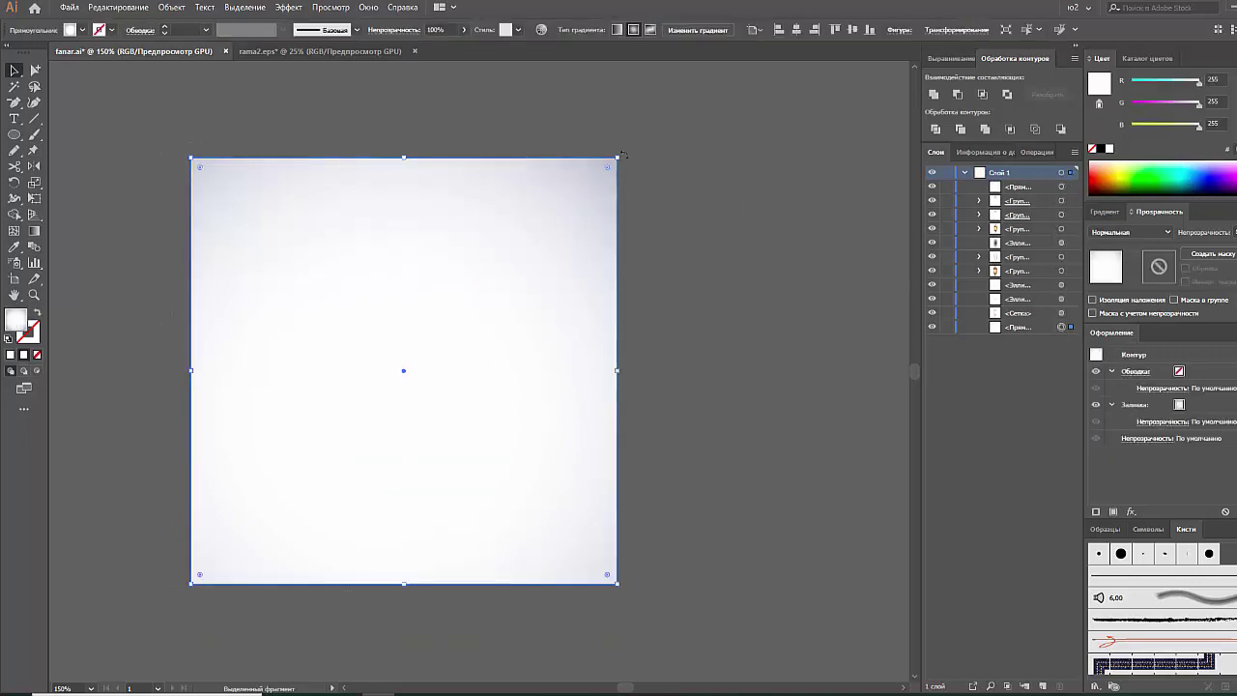
pyautogui.moveTo(616, 158); pyautogui.dragTo(628, 147)
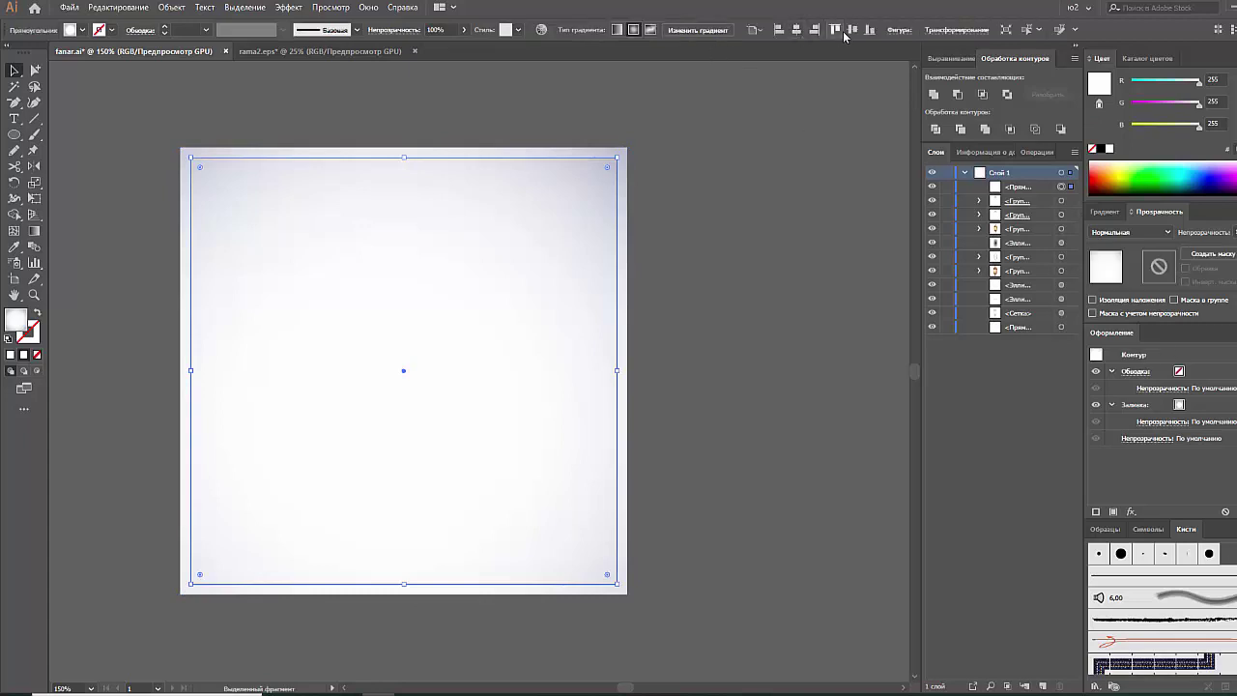
# Select all artwork and make a clipping mask with Ctrl+7.
pyautogui.click(745, 122)
pyautogui.hotkey('ctrl', 'a')
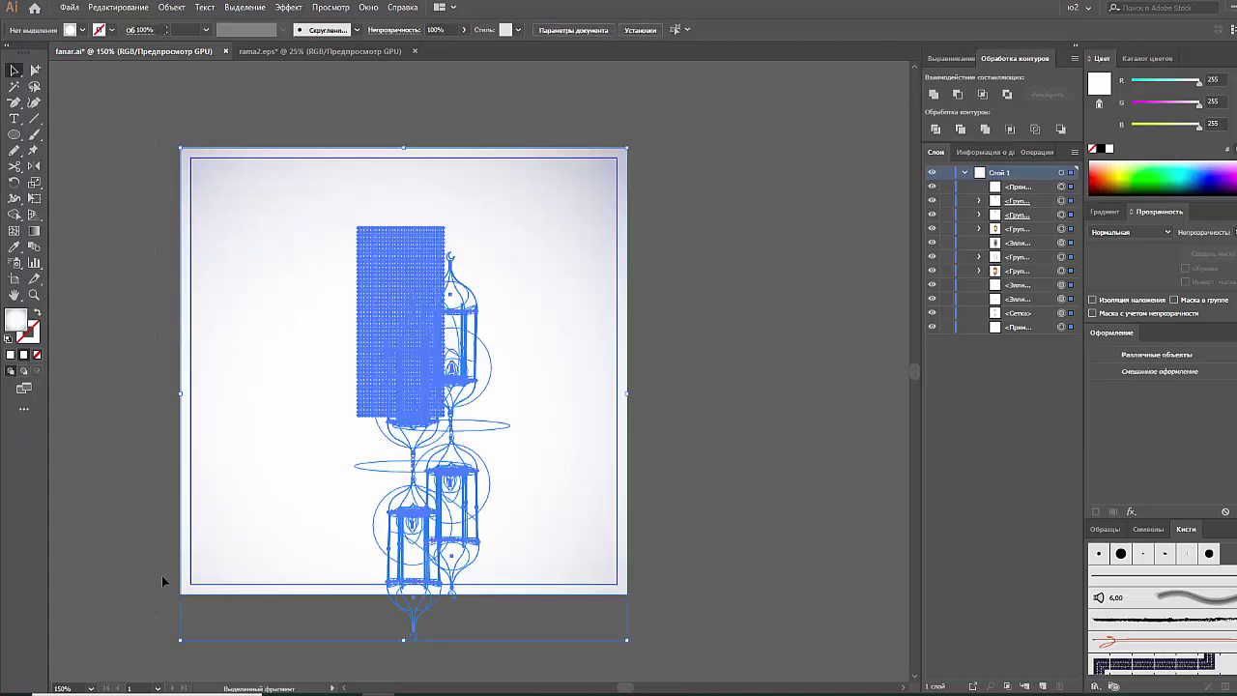
pyautogui.hotkey('ctrl', '7')
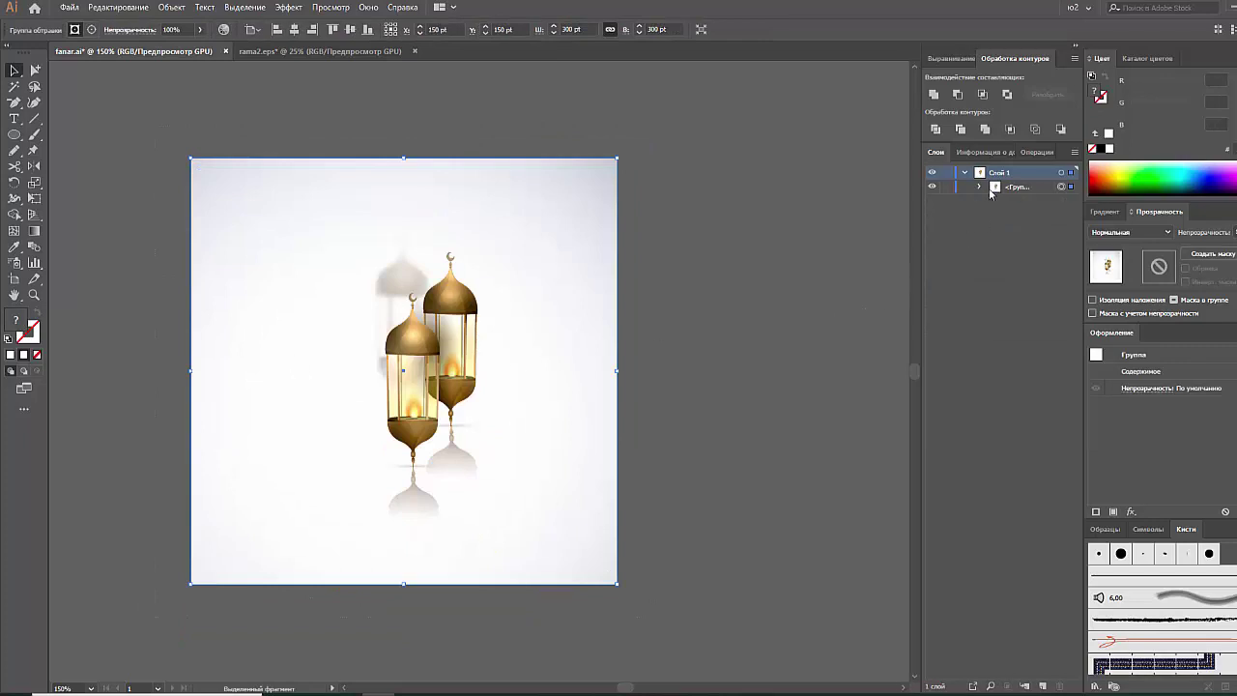
# Show Document Info and set the artboard to 2000 × 2000 pt with the Artboard tool.
pyautogui.click(991, 153)
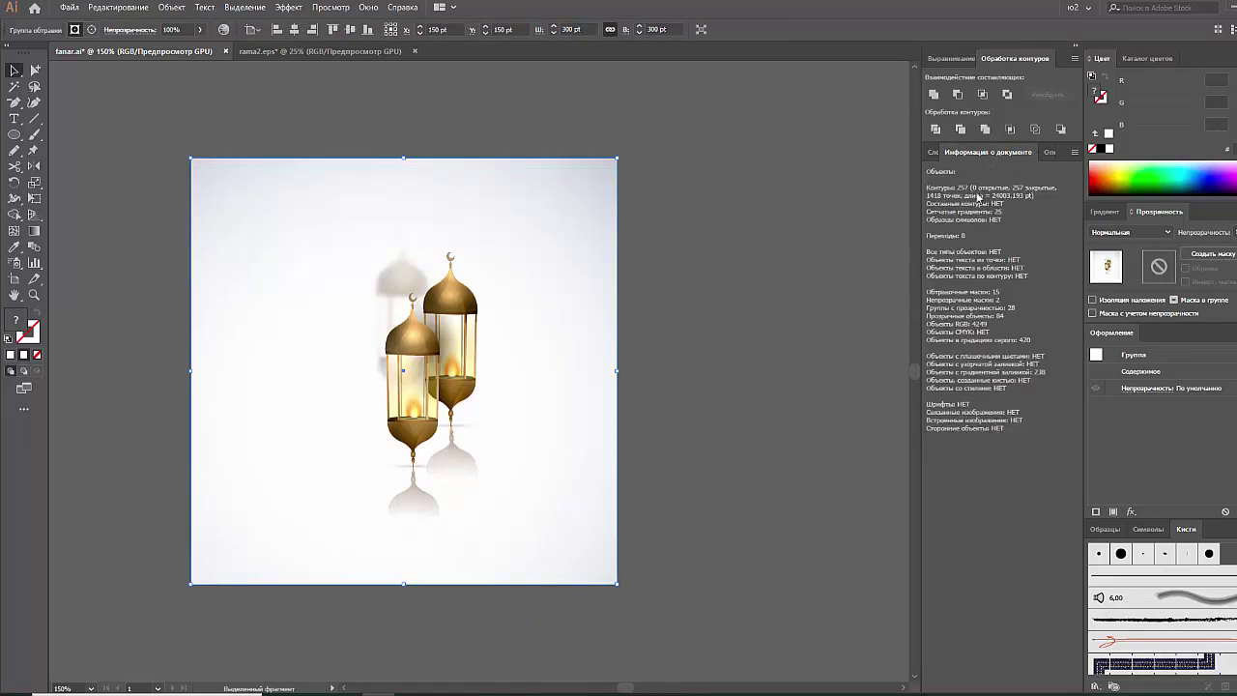
pyautogui.click(752, 250)
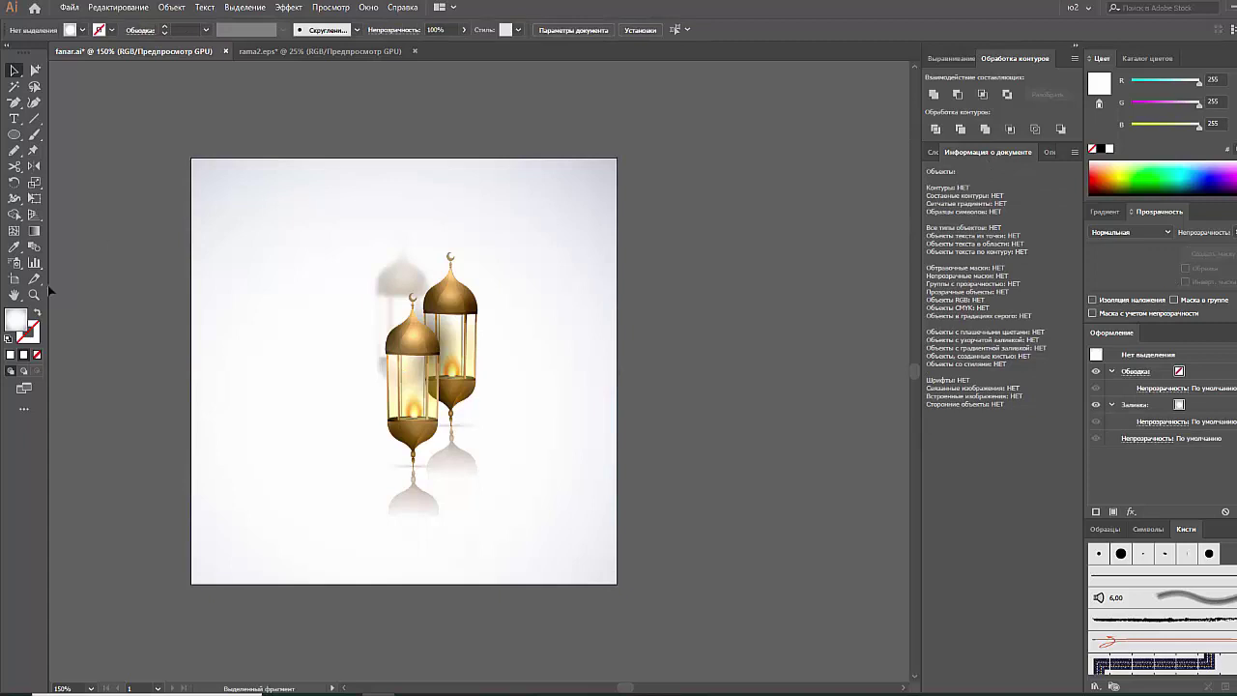
pyautogui.click(14, 292)
pyautogui.click(522, 29)
pyautogui.write('2')
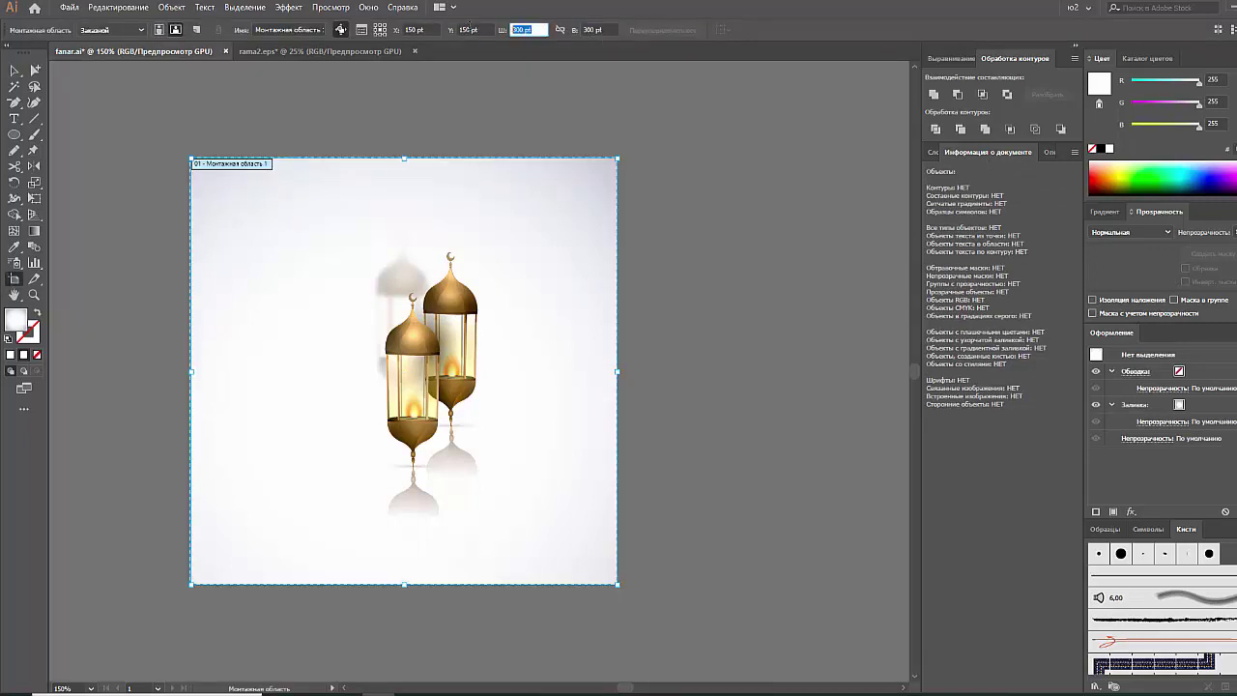
pyautogui.write('000')
pyautogui.press('Tab')
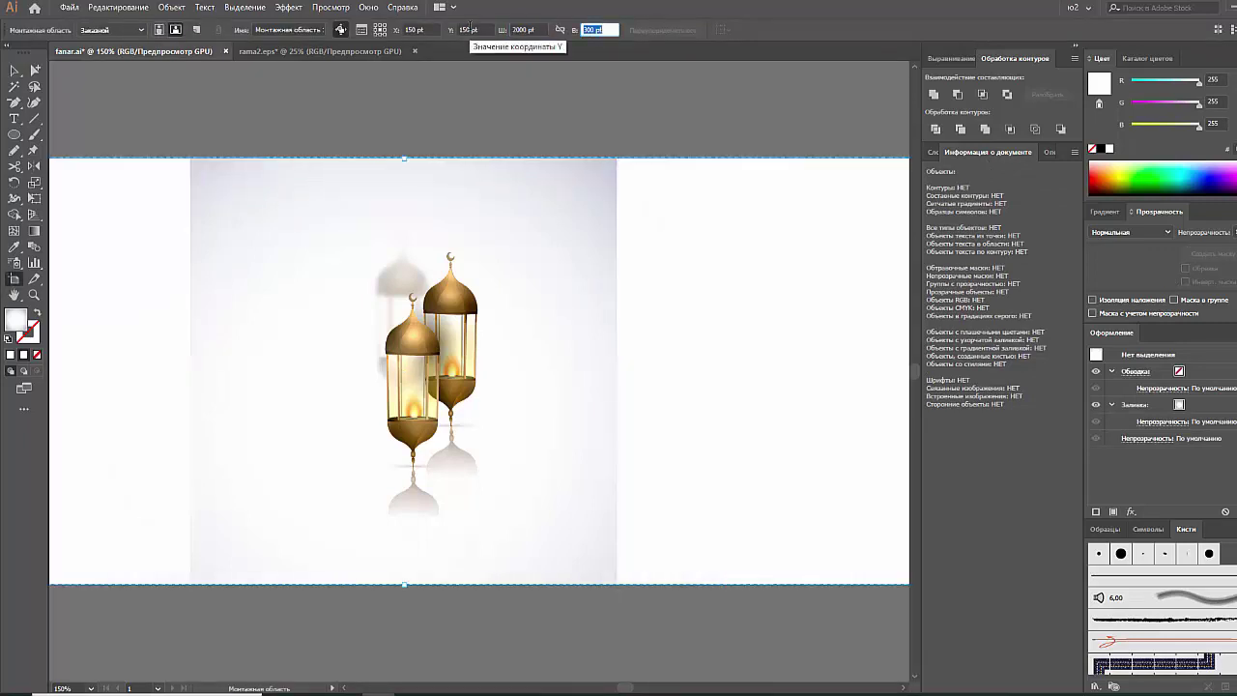
pyautogui.write('200')
pyautogui.press('Return')
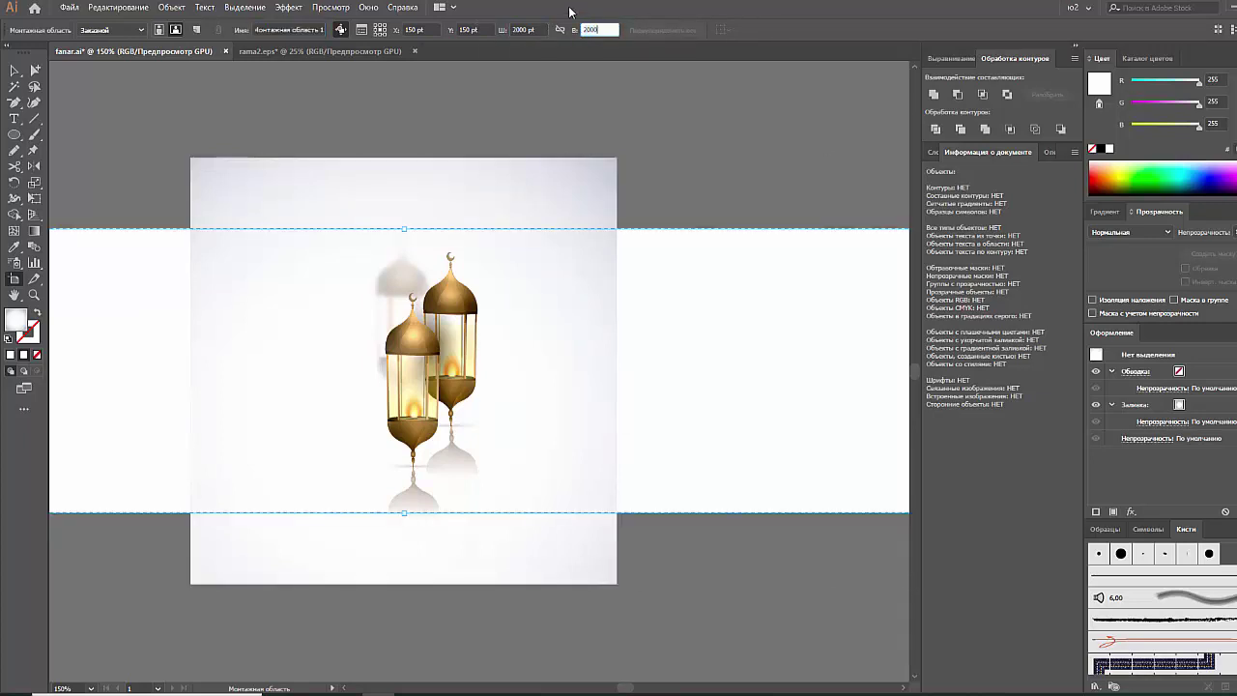
pyautogui.press('Tab')
pyautogui.click(15, 70)
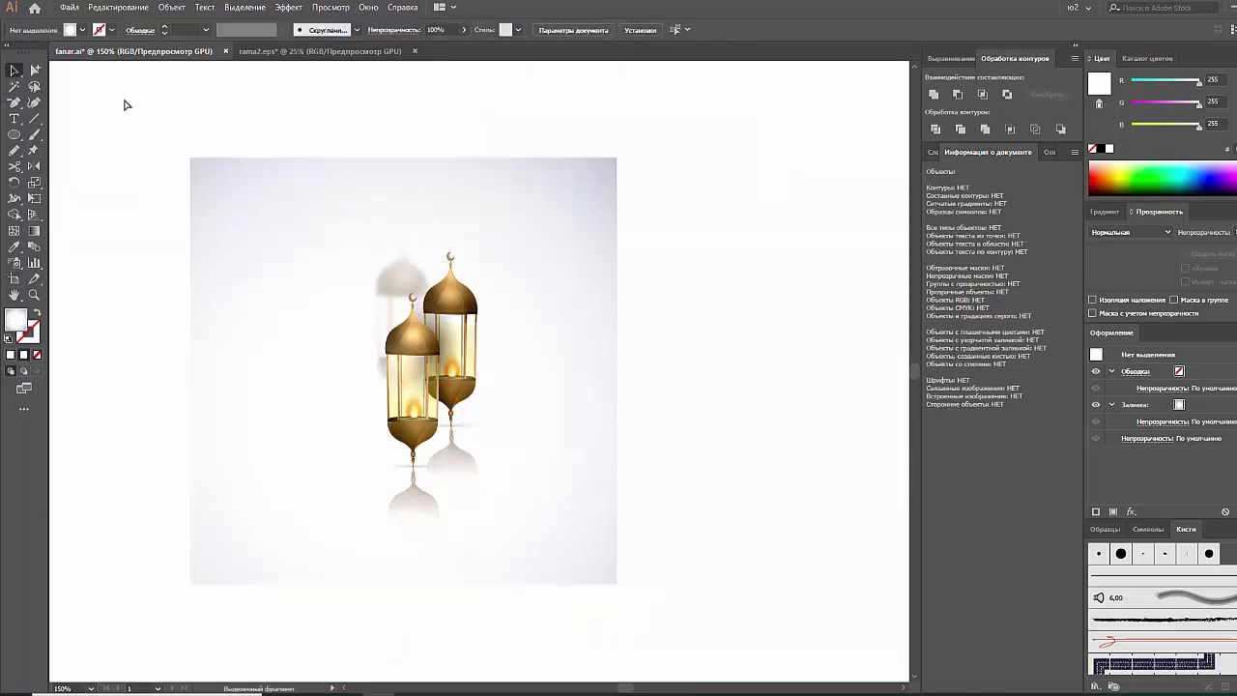
# Scale all the clipped artwork proportionally to 2000 pt wide, then fit the view at 25% zoom.
pyautogui.hotkey('ctrl', 'a')
pyautogui.click(575, 29)
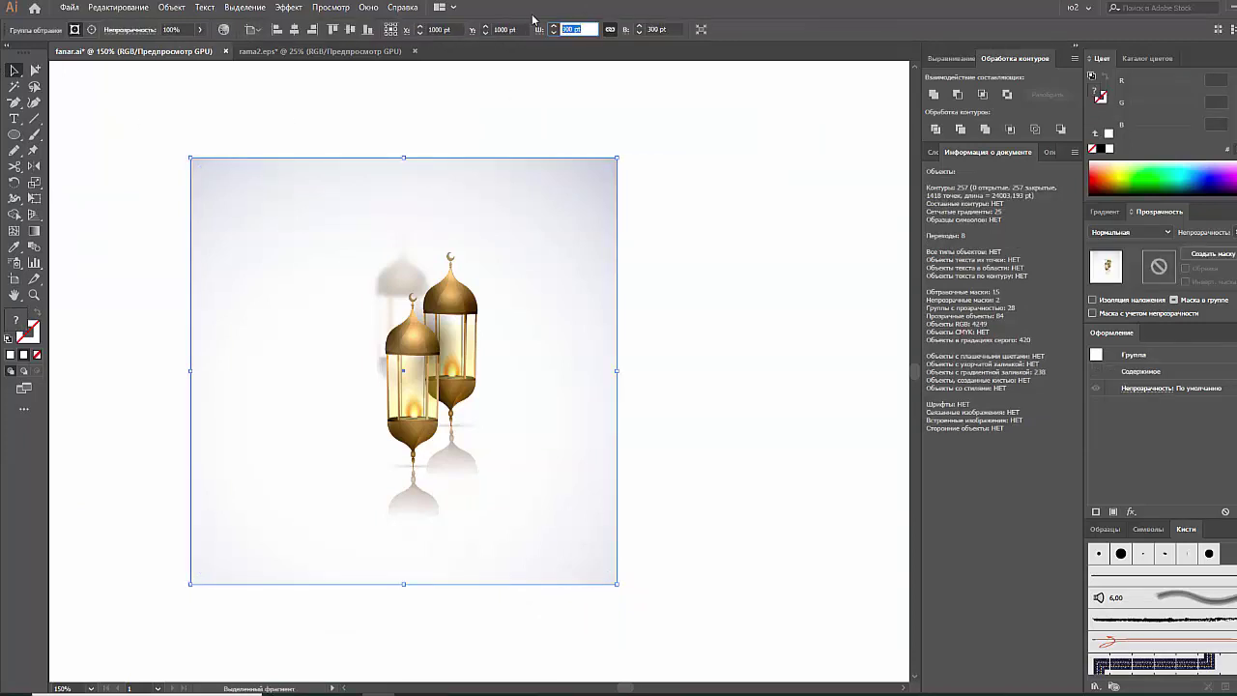
pyautogui.write('2000')
pyautogui.press('Tab')
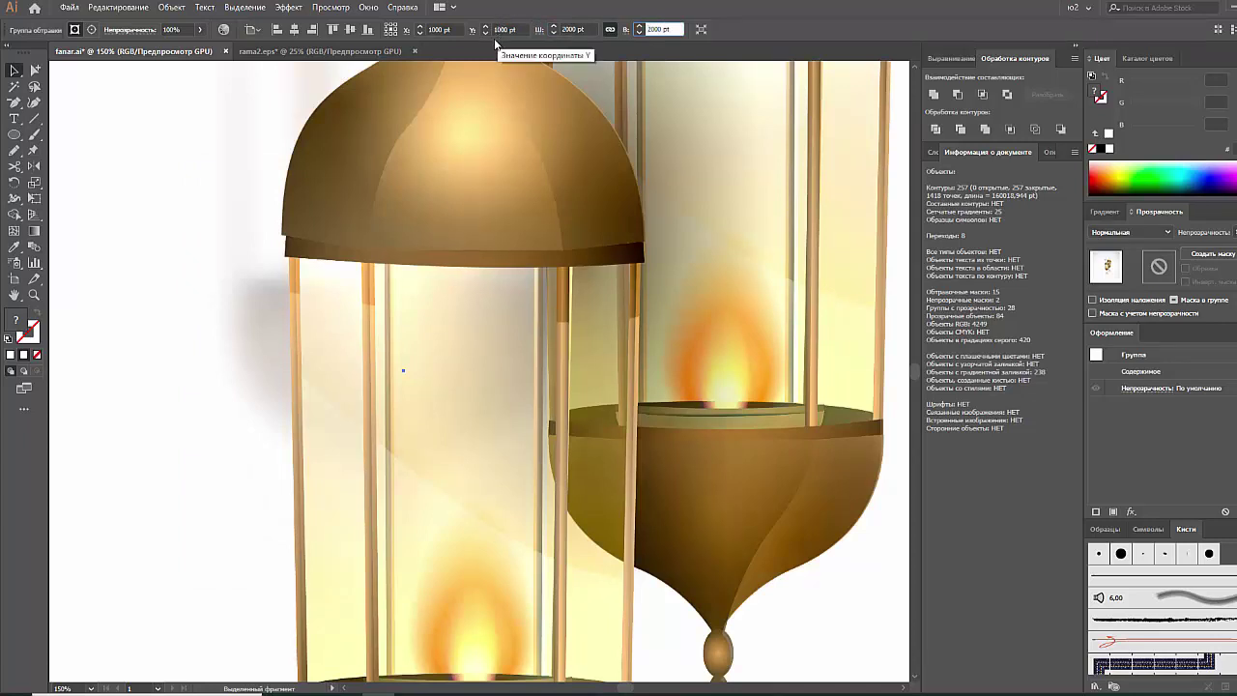
pyautogui.click(15, 71)
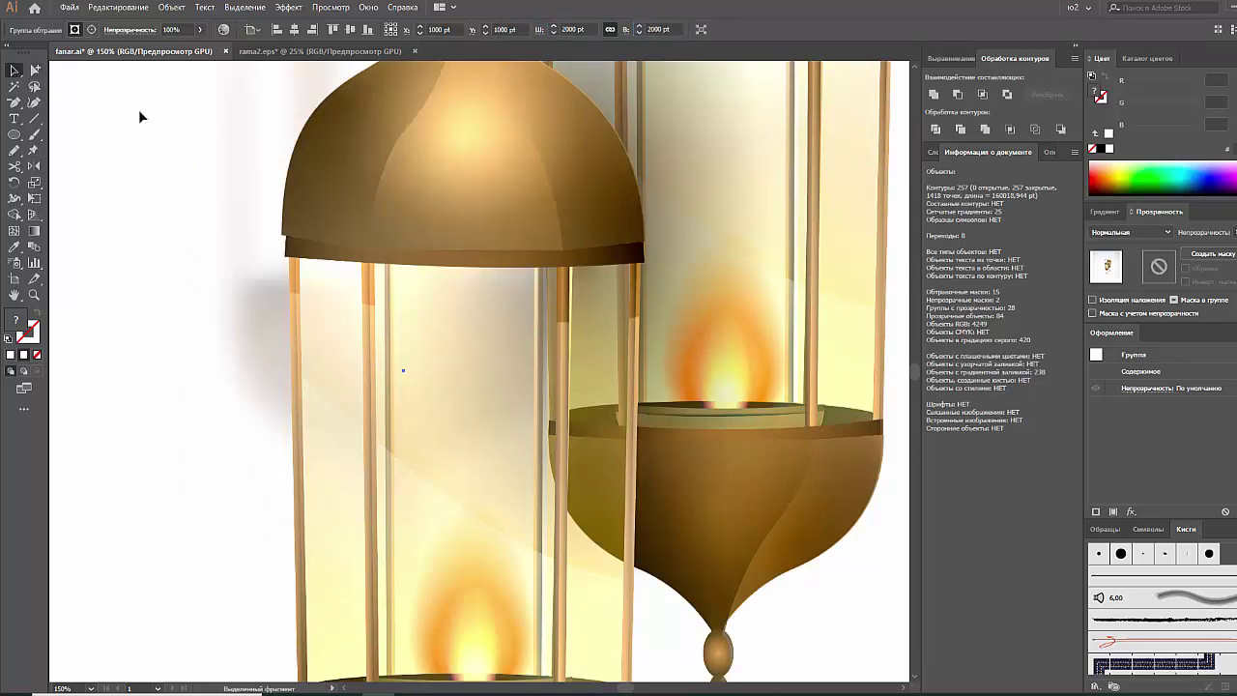
pyautogui.hotkey('ctrl', '0')
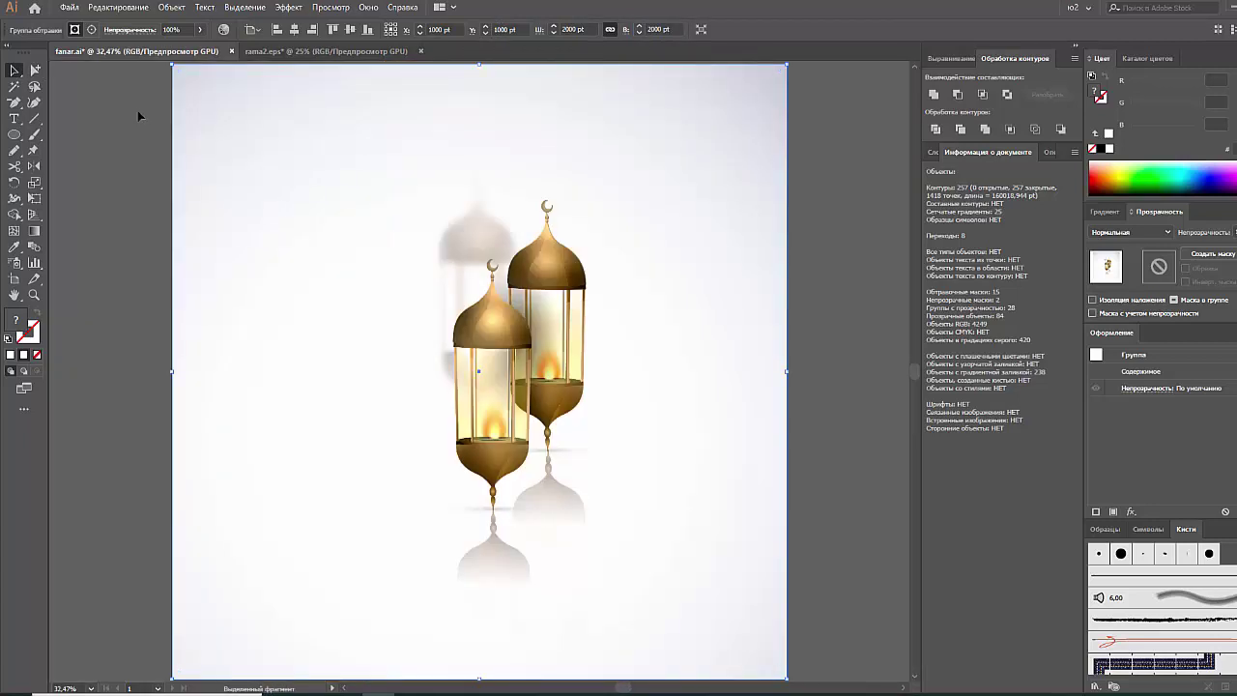
pyautogui.hotkey('ctrl', '-')
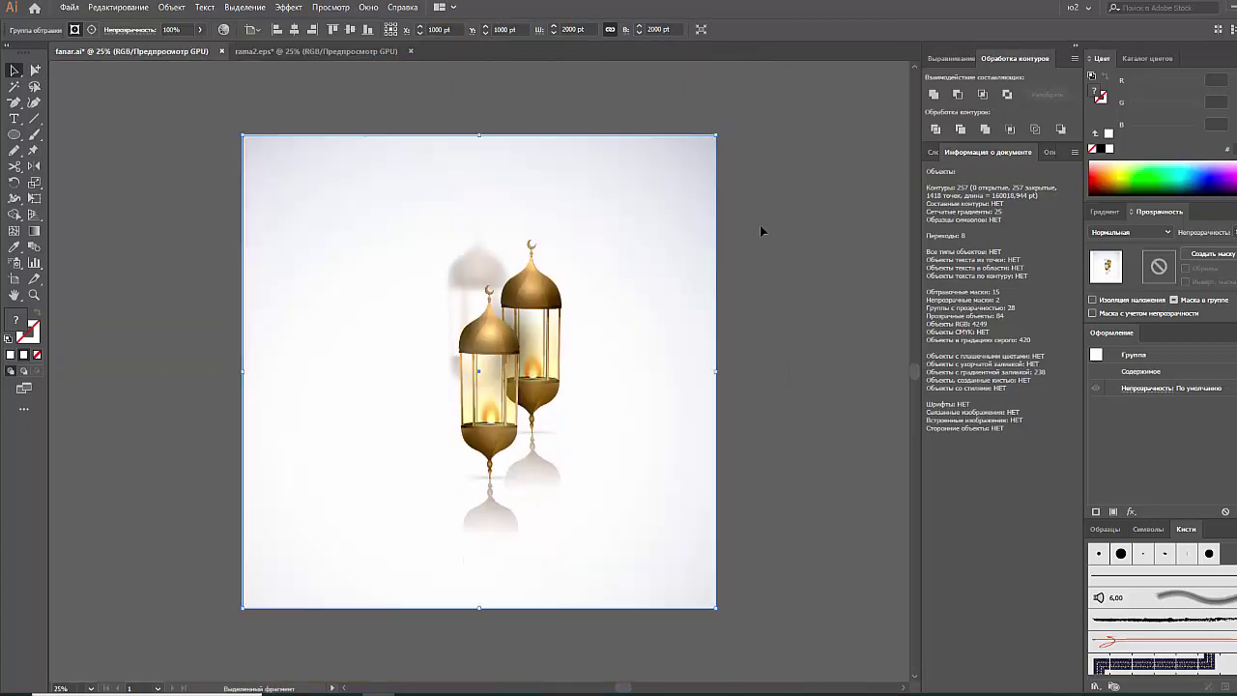
pyautogui.click(761, 227)
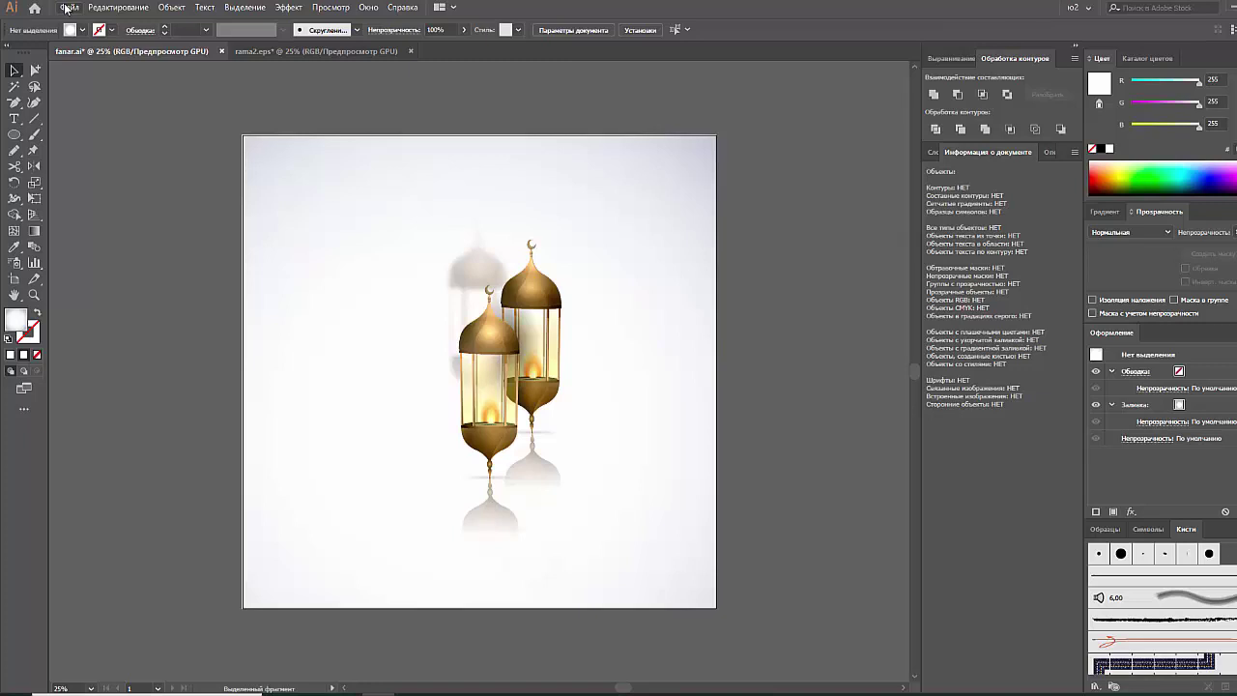
pyautogui.hotkey('ctrl', 'a')
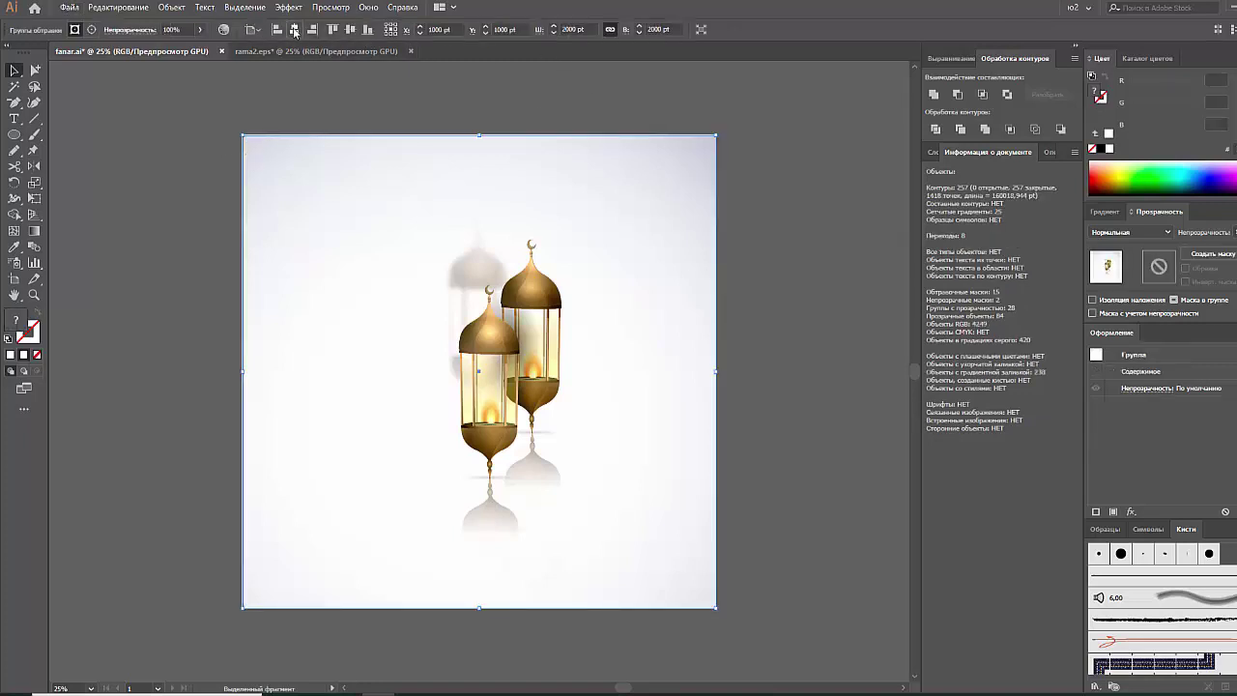
# In Save As, choose Illustrator EPS (*.EPS) format and name the file ramadan_.
pyautogui.click(69, 8)
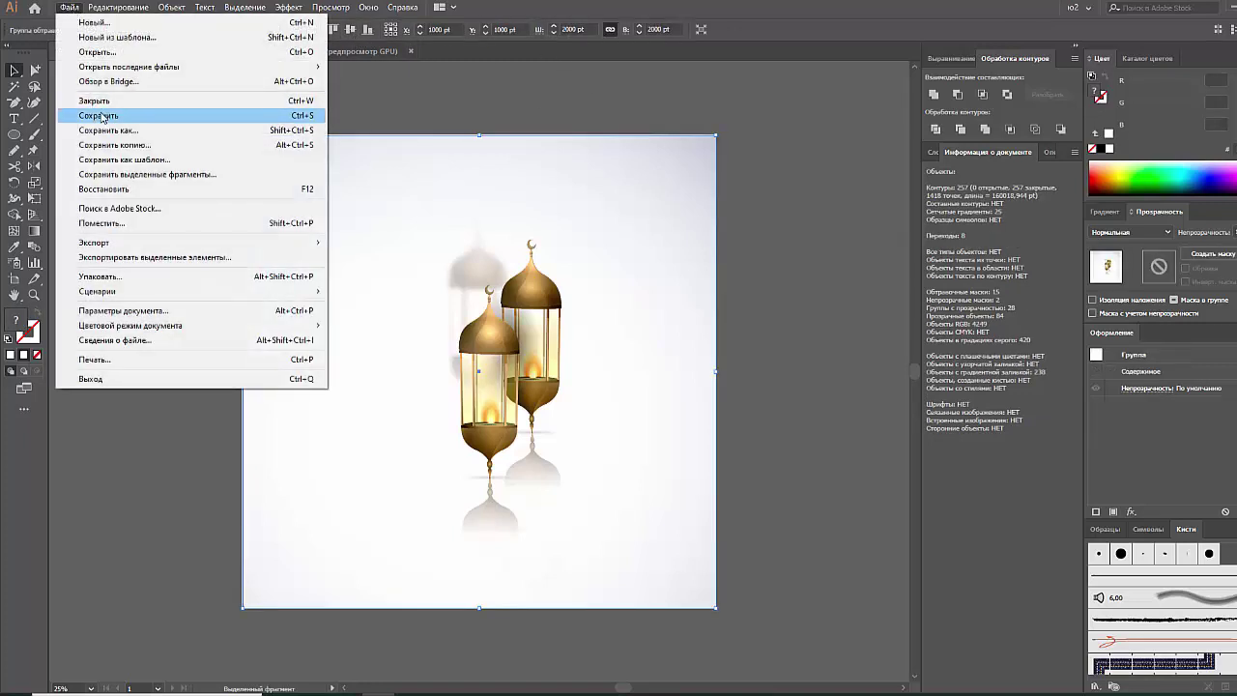
pyautogui.click(126, 144)
pyautogui.click(242, 566)
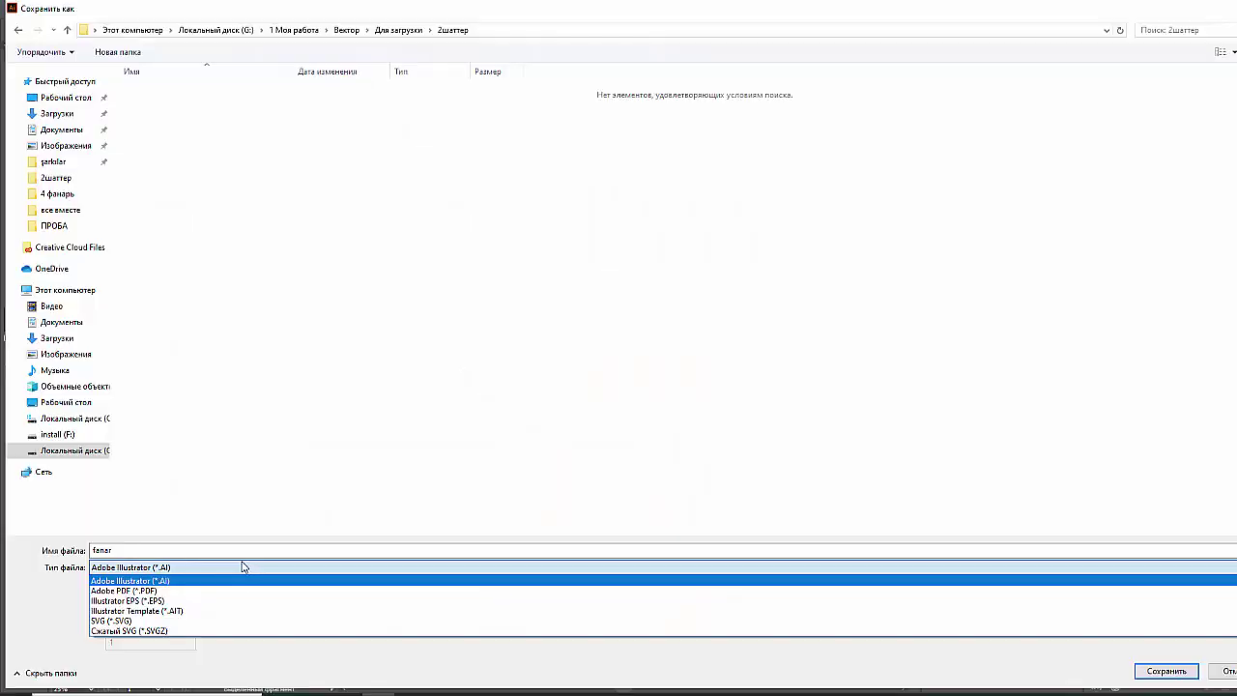
pyautogui.click(164, 600)
pyautogui.hotkey('shift', 'Tab')
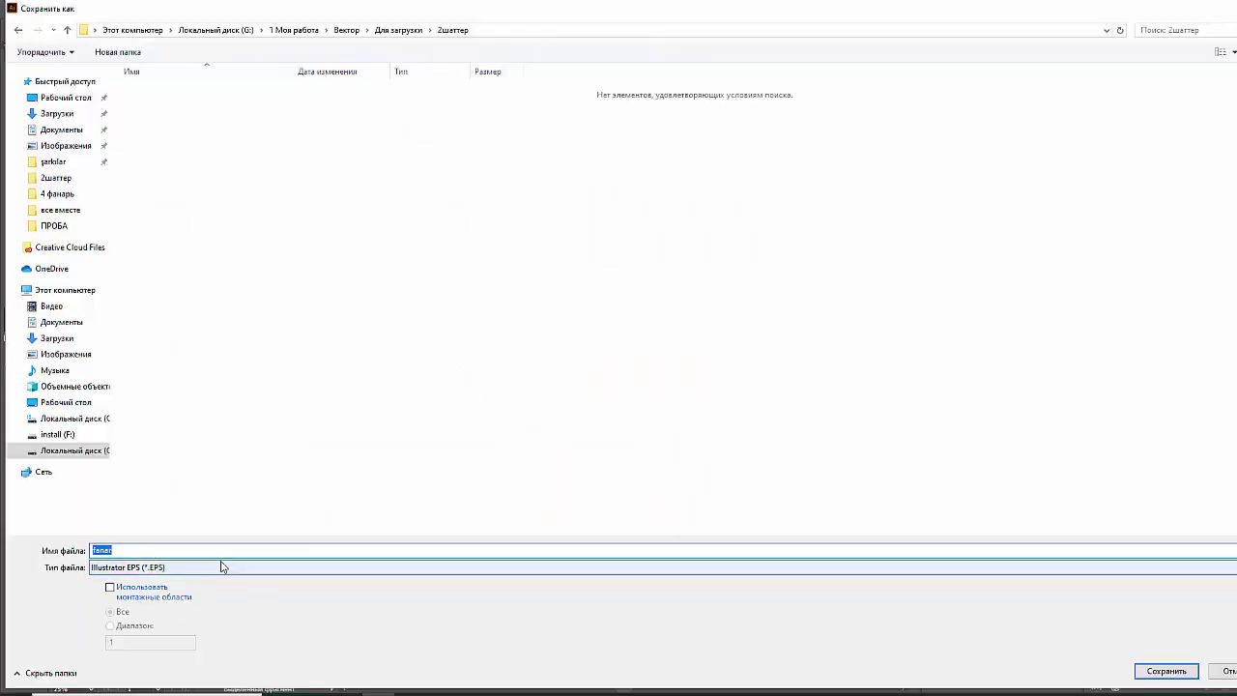
pyautogui.write('ы')
pyautogui.click(397, 469)
pyautogui.click(308, 548)
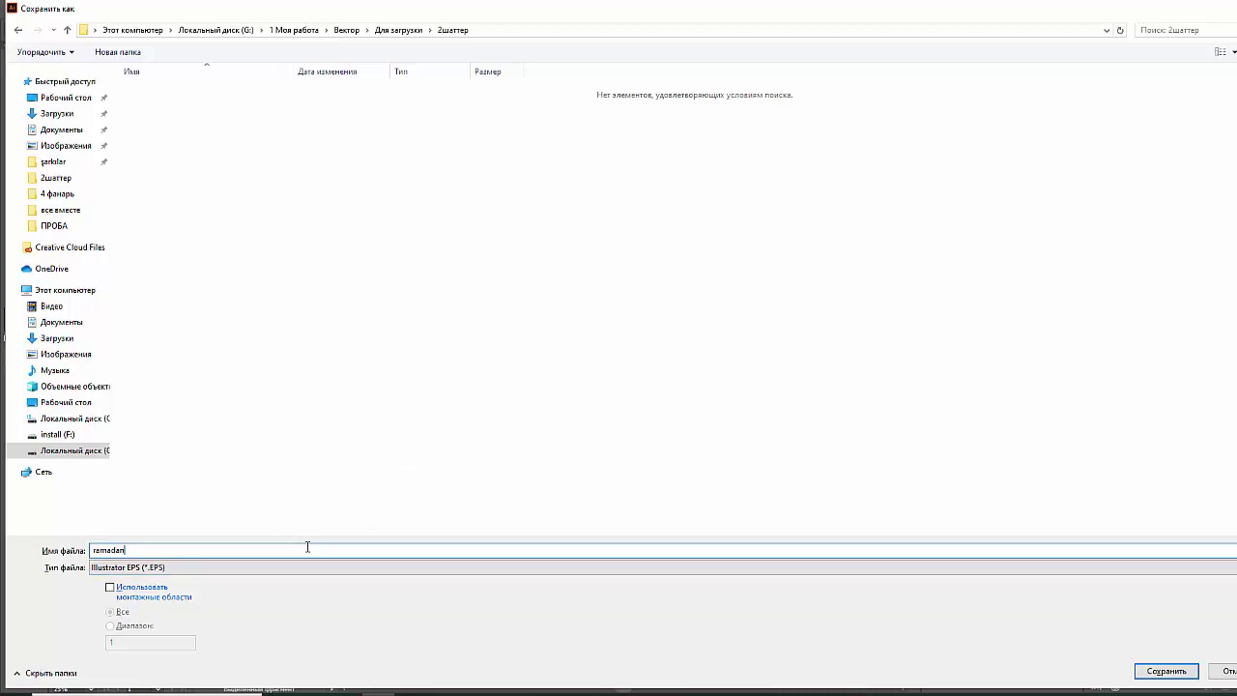
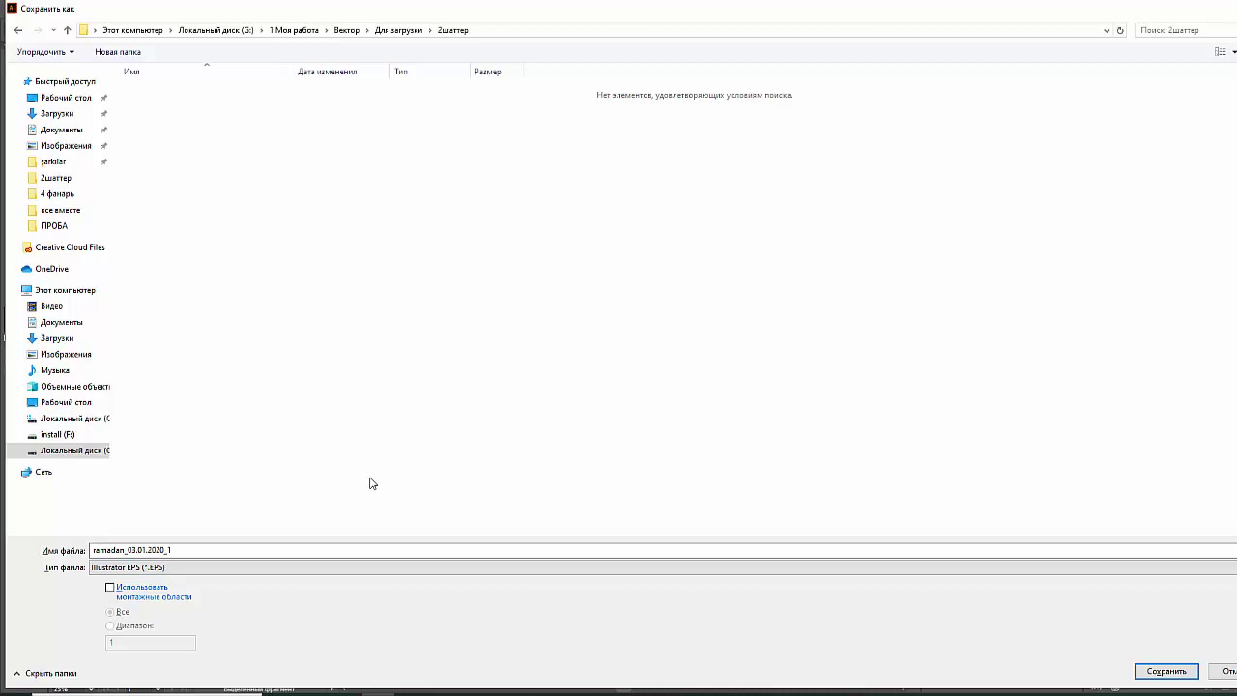
# Save ramadan_03.01.2020_1.eps as Illustrator 10 EPS, raising the custom flattener balance from 75 to 87.
pyautogui.click(1156, 671)
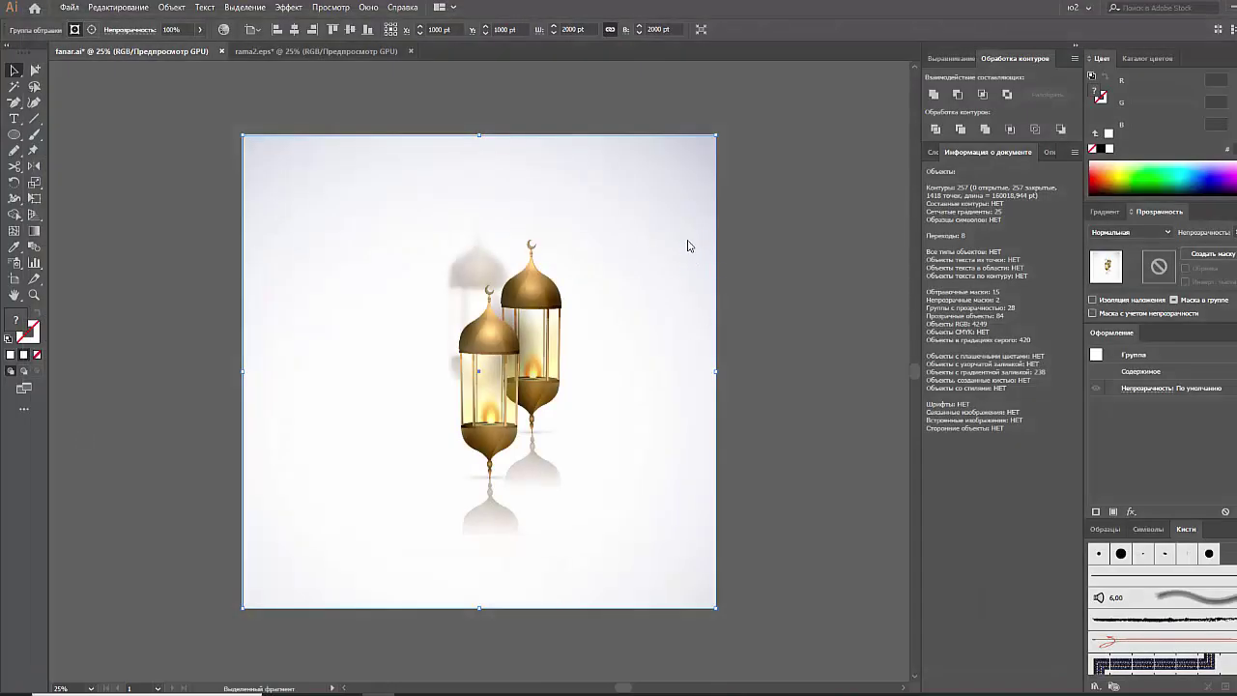
pyautogui.click(700, 165)
pyautogui.click(694, 301)
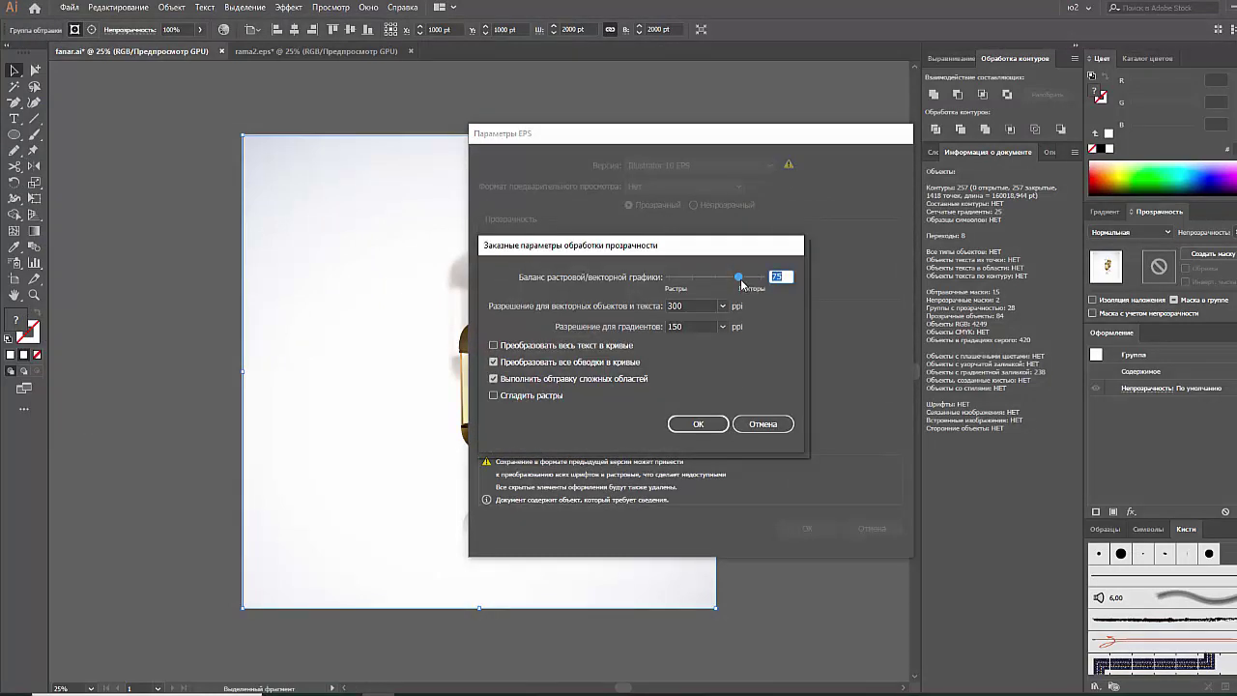
pyautogui.moveTo(742, 283); pyautogui.dragTo(756, 281)
pyautogui.click(700, 425)
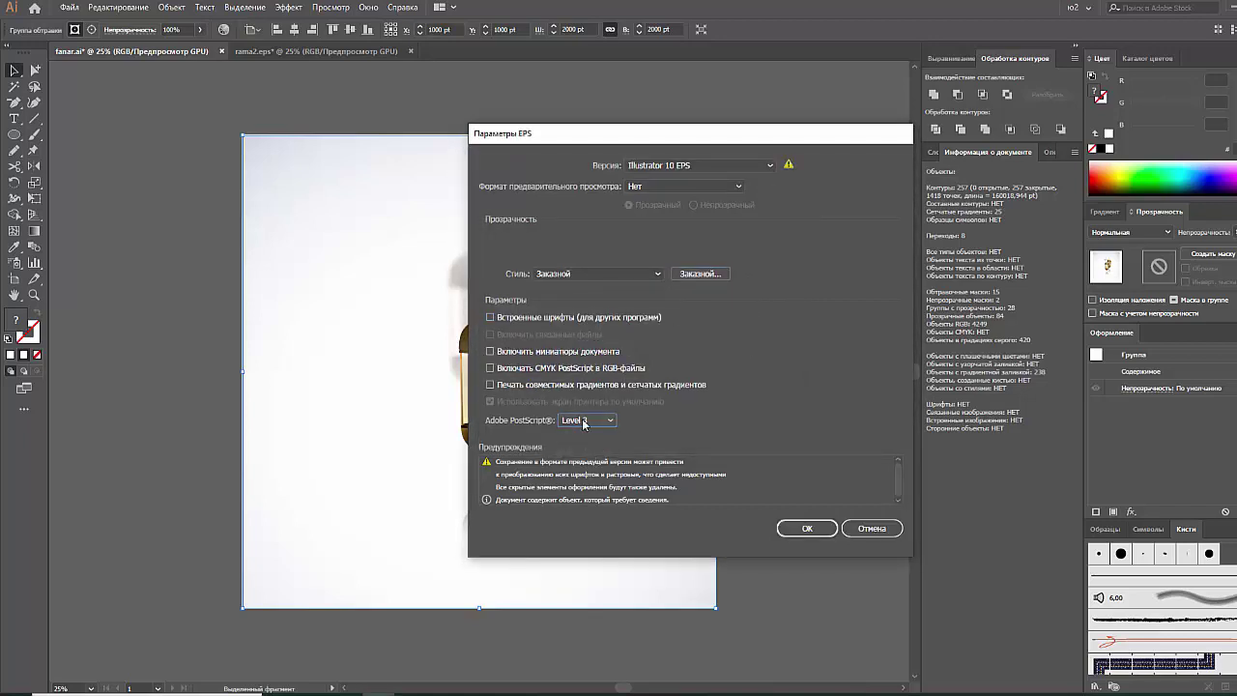
pyautogui.click(803, 527)
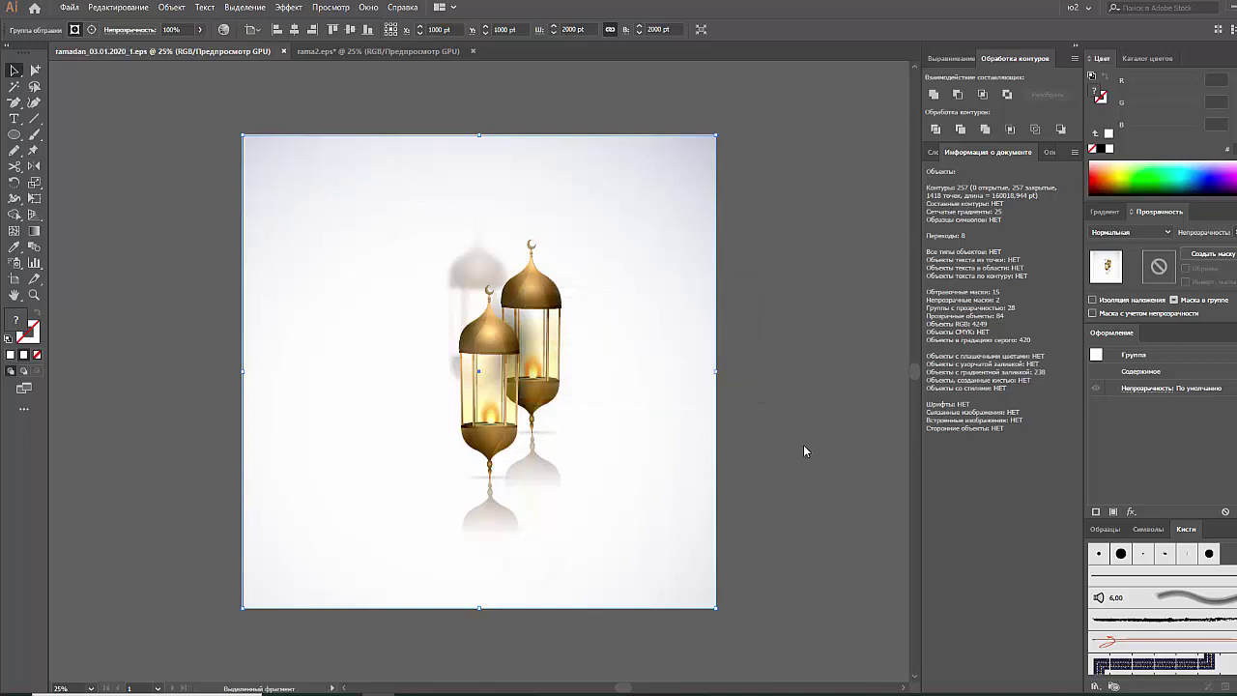
# Preview the saved ramadan_03.01.2020_1 file in the 2шаттер folder.
pyautogui.hotkey('alt', 'Tab')
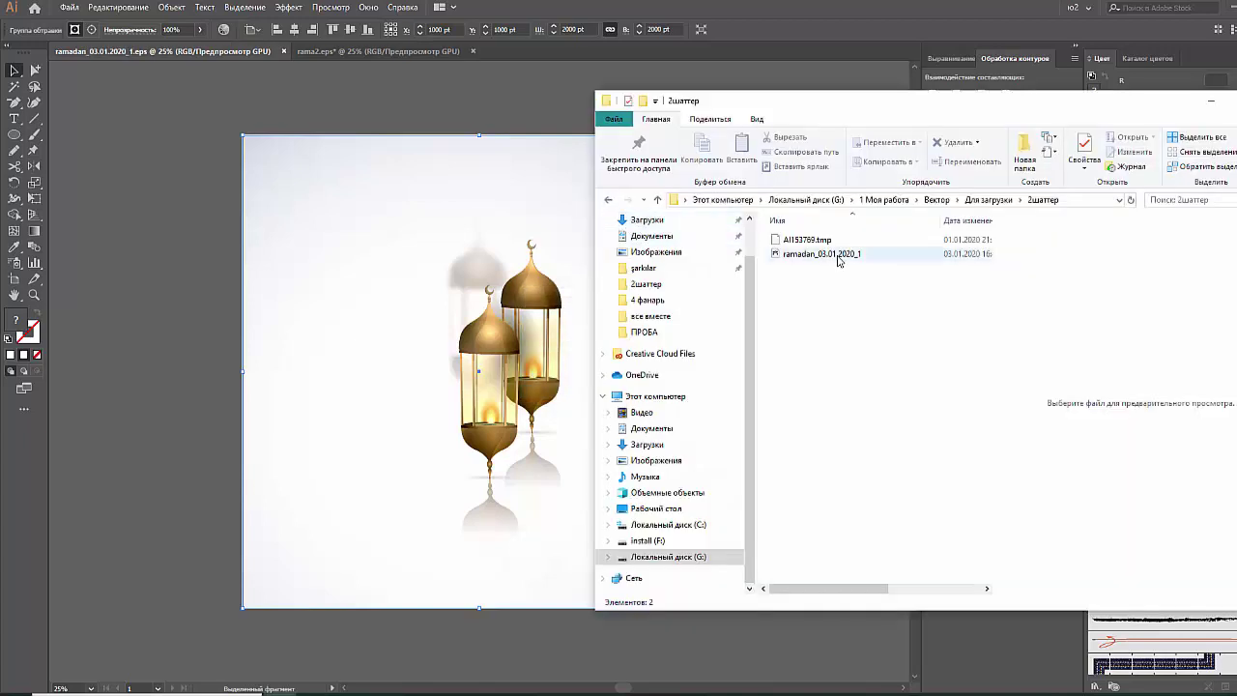
pyautogui.click(839, 261)
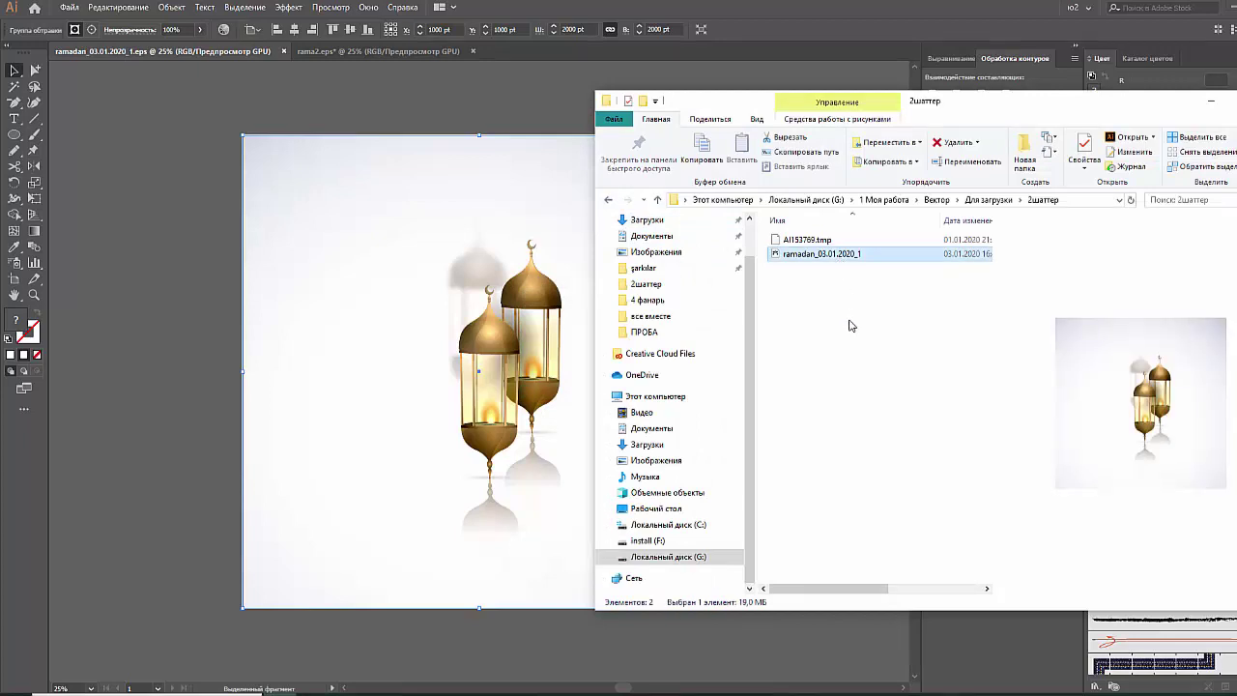
pyautogui.click(318, 66)
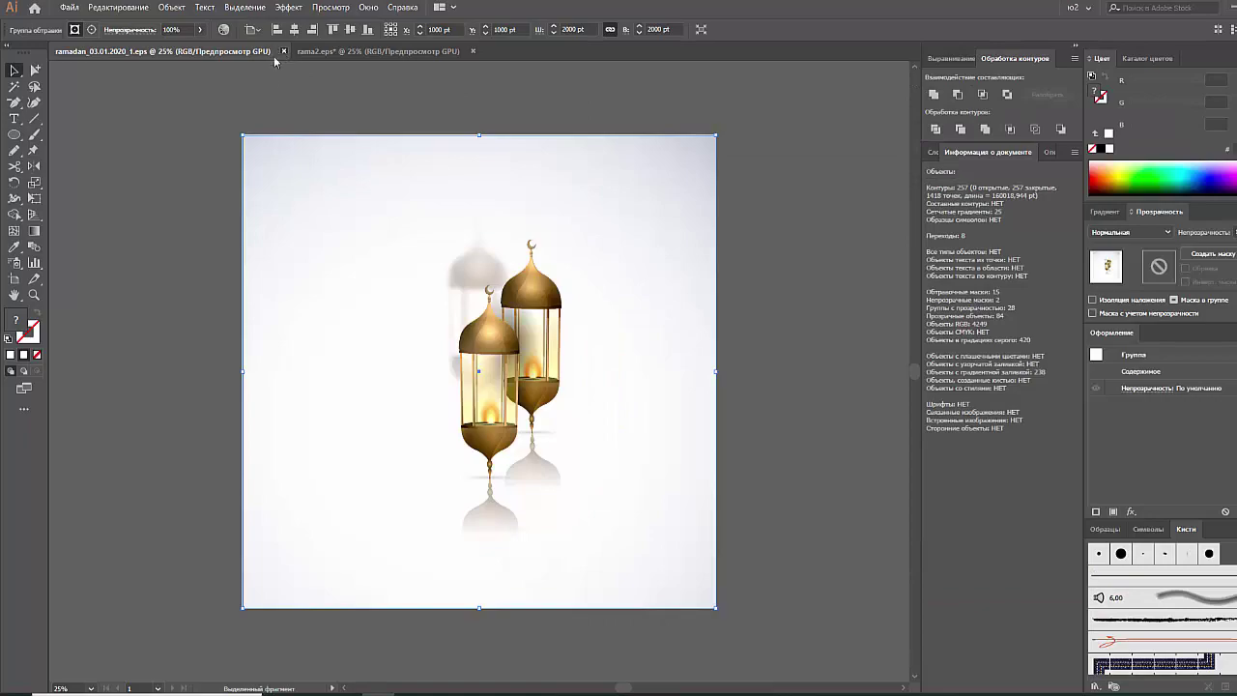
# Close the lantern document and reopen ramadan_03.01.2020_1 from the folder.
pyautogui.click(283, 50)
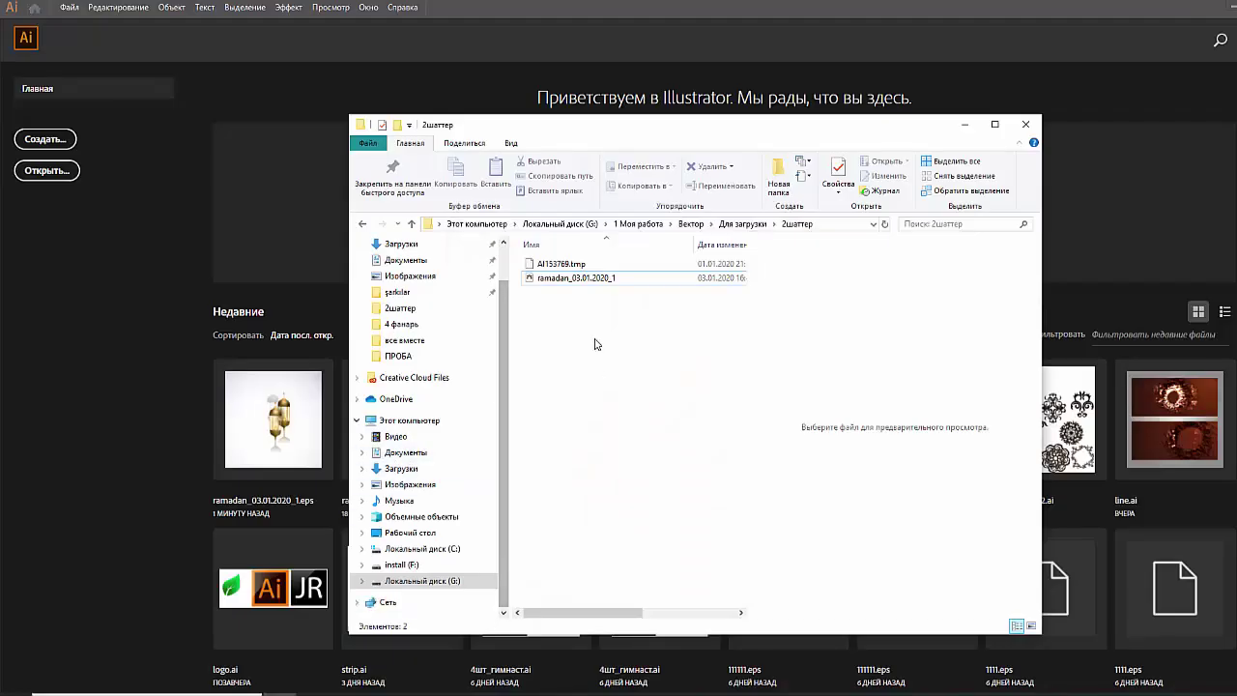
pyautogui.click(596, 279)
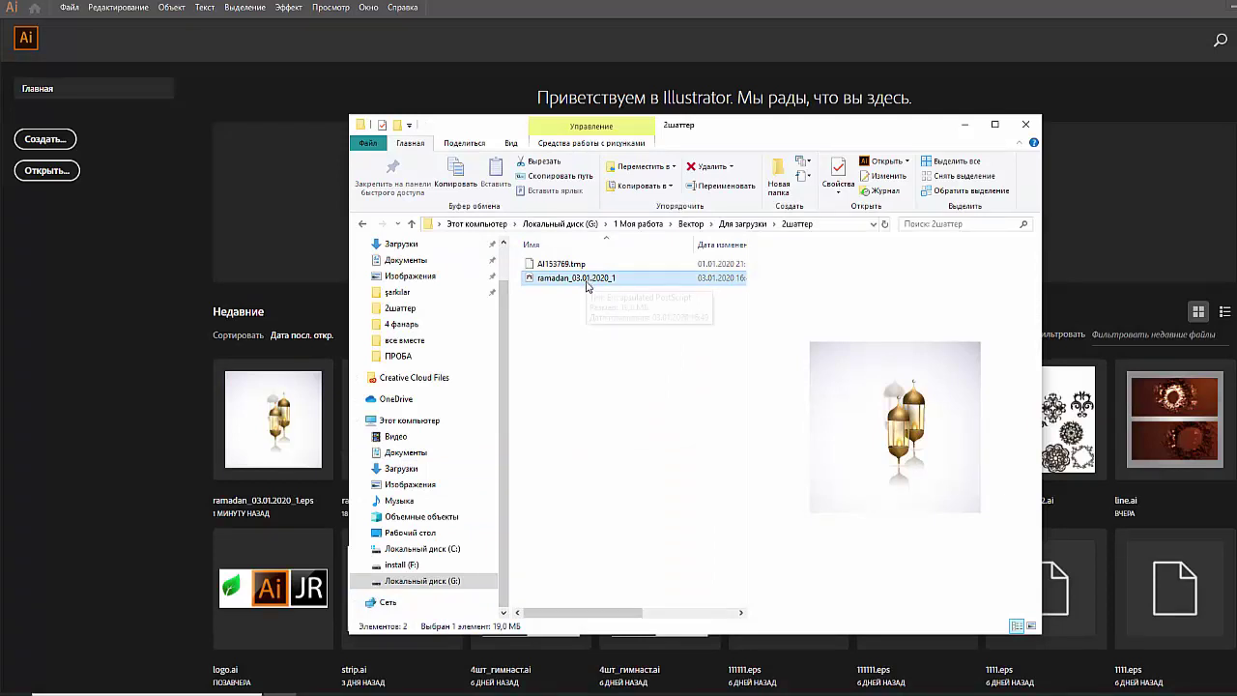
pyautogui.click(568, 364)
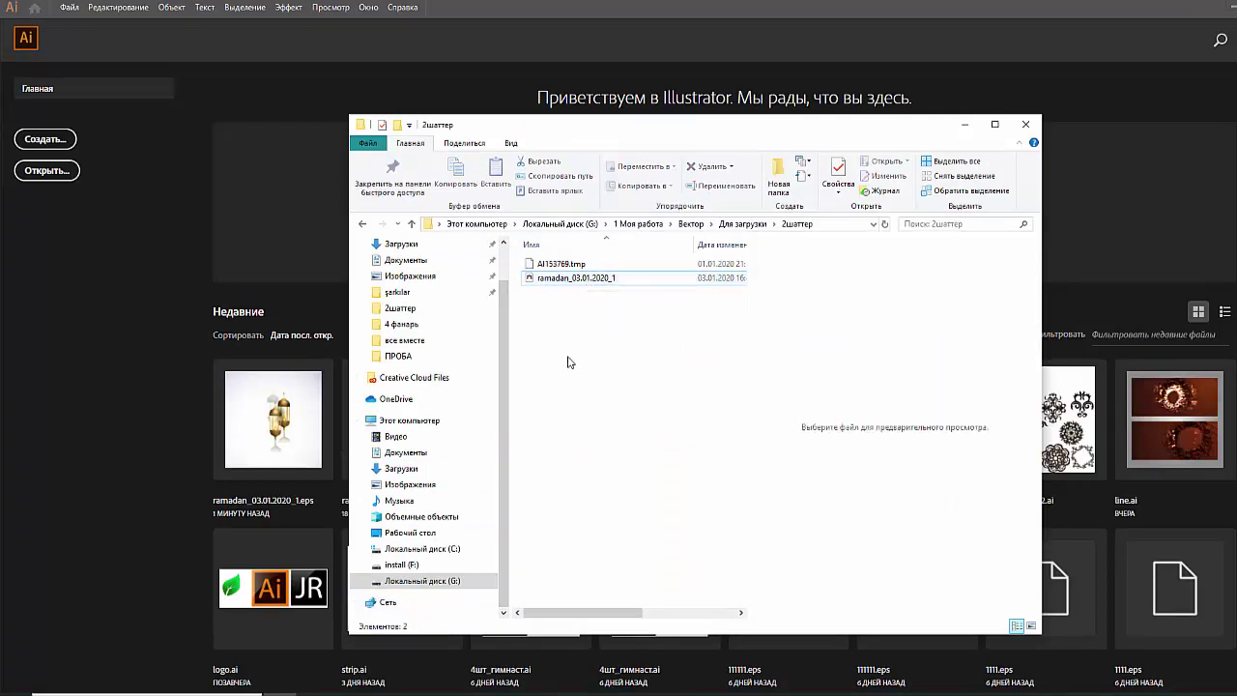
pyautogui.click(577, 280)
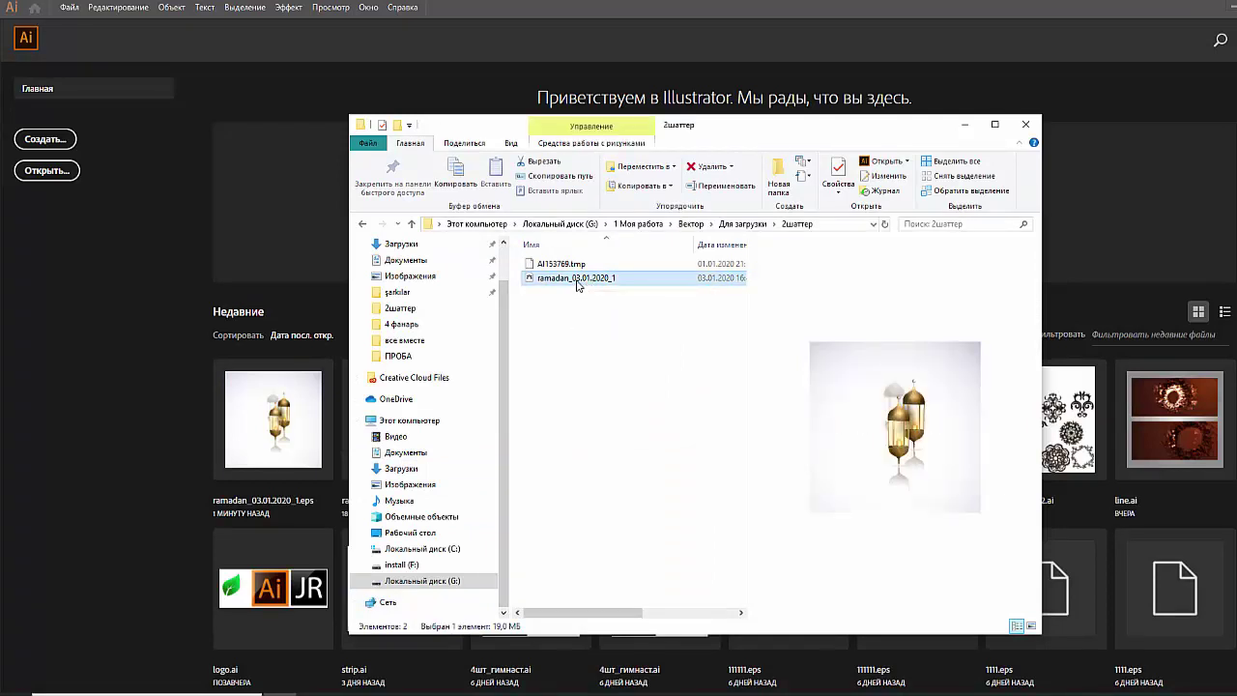
pyautogui.doubleClick(576, 280)
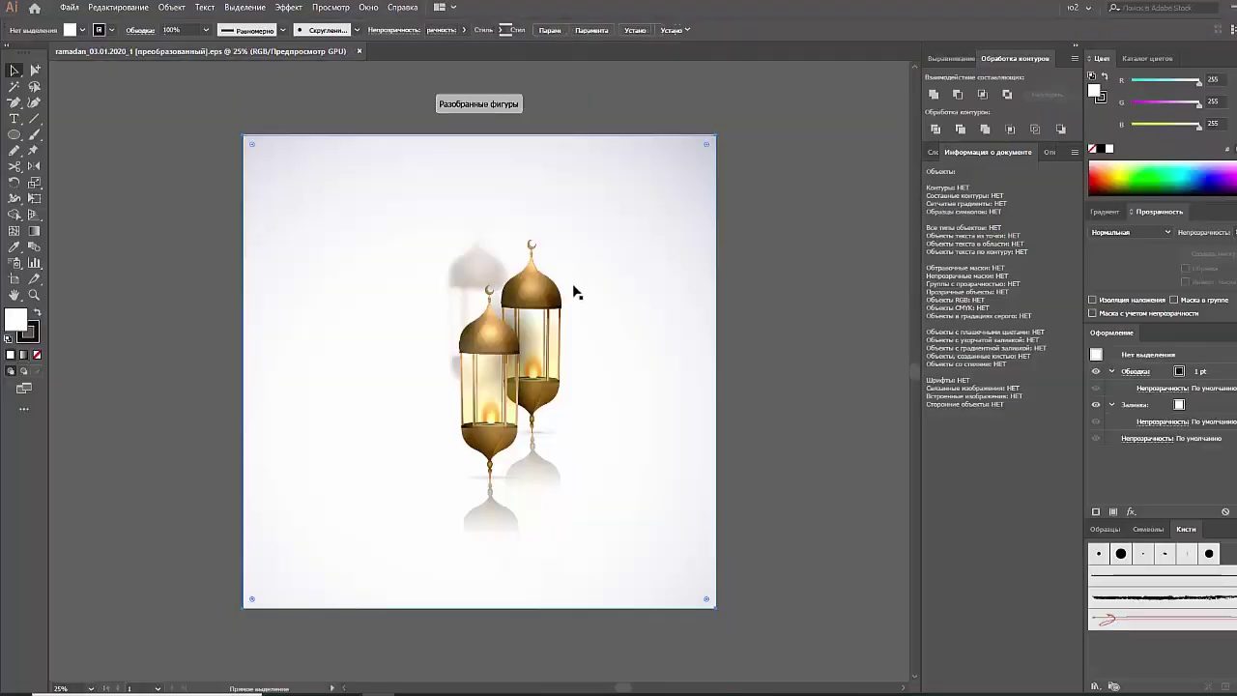
# Run Free Stock Master on the lantern artwork, accepting cleanup and panel clearing, then select all.
pyautogui.click(576, 292)
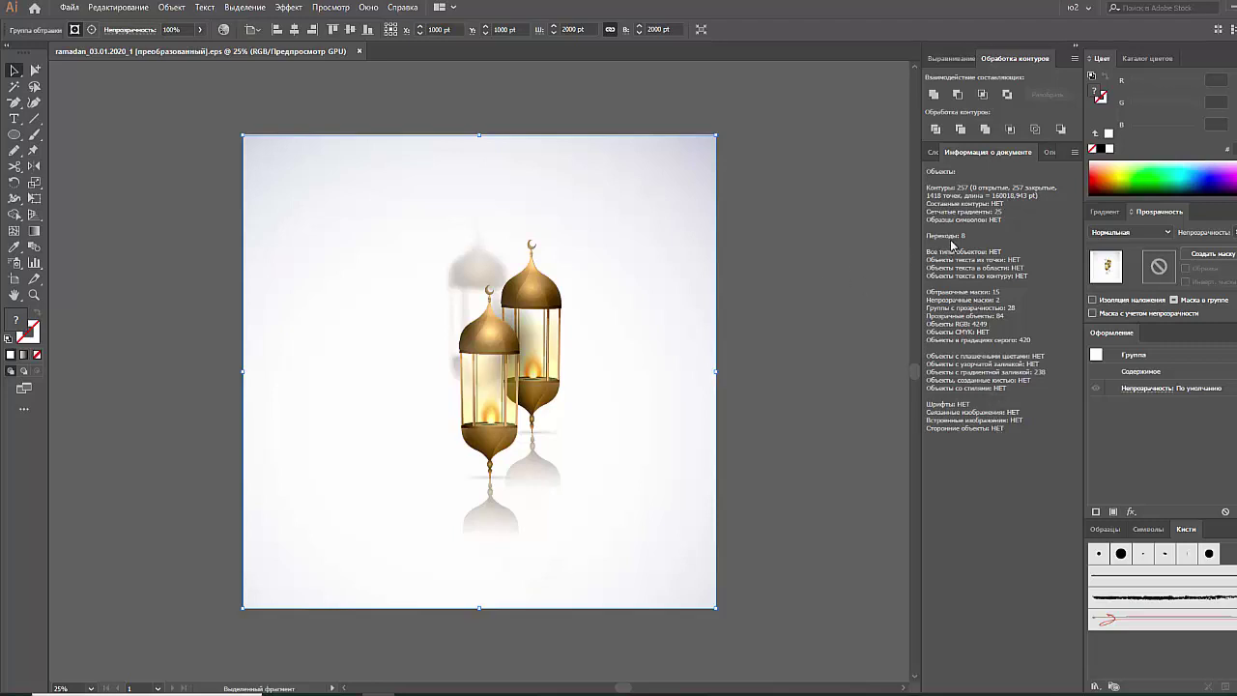
pyautogui.click(69, 7)
pyautogui.moveTo(98, 291)
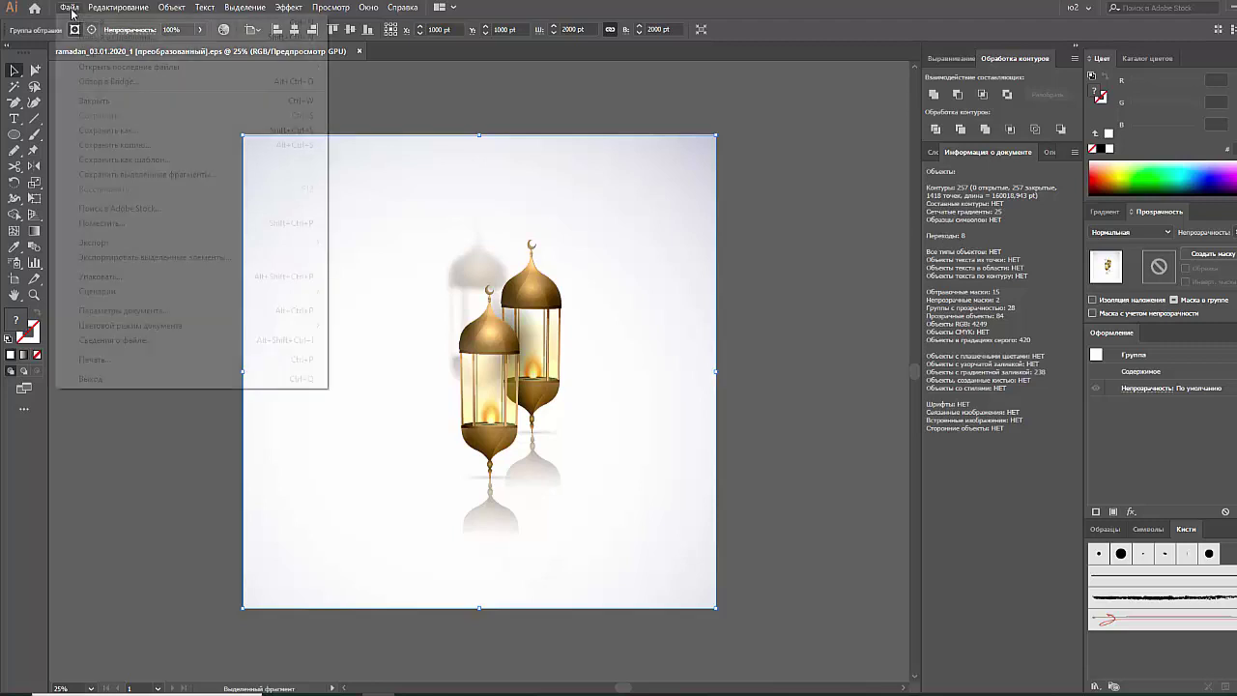
pyautogui.click(353, 291)
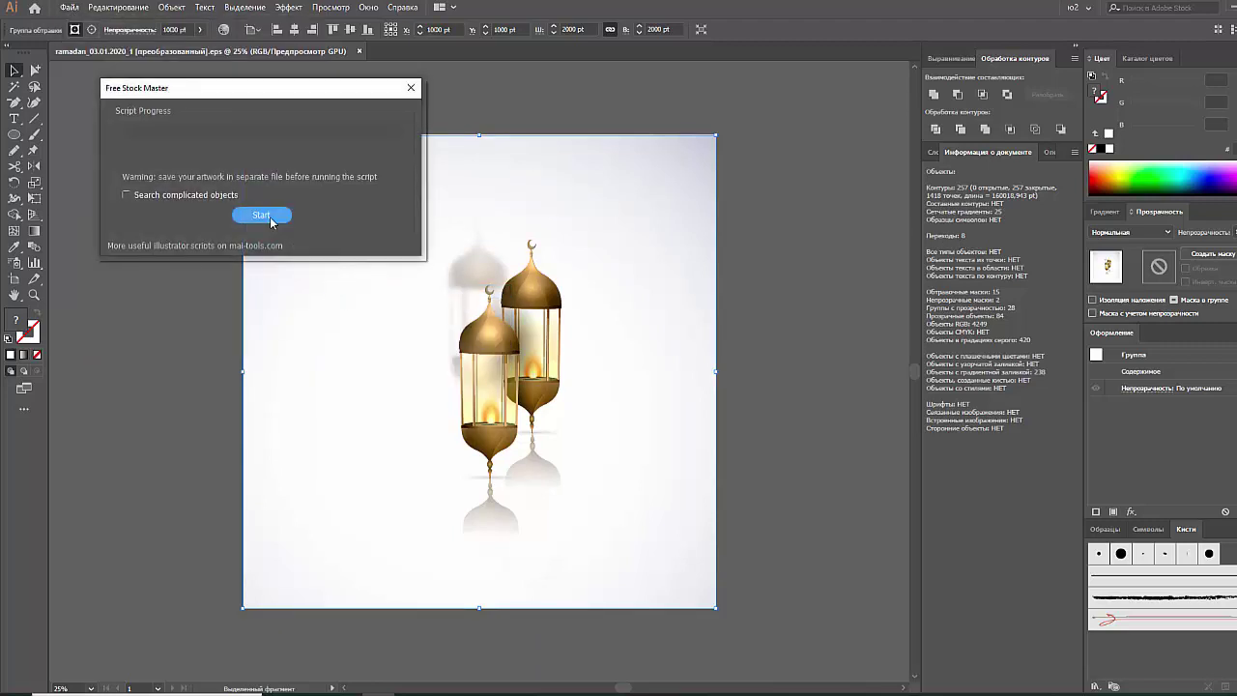
pyautogui.click(271, 218)
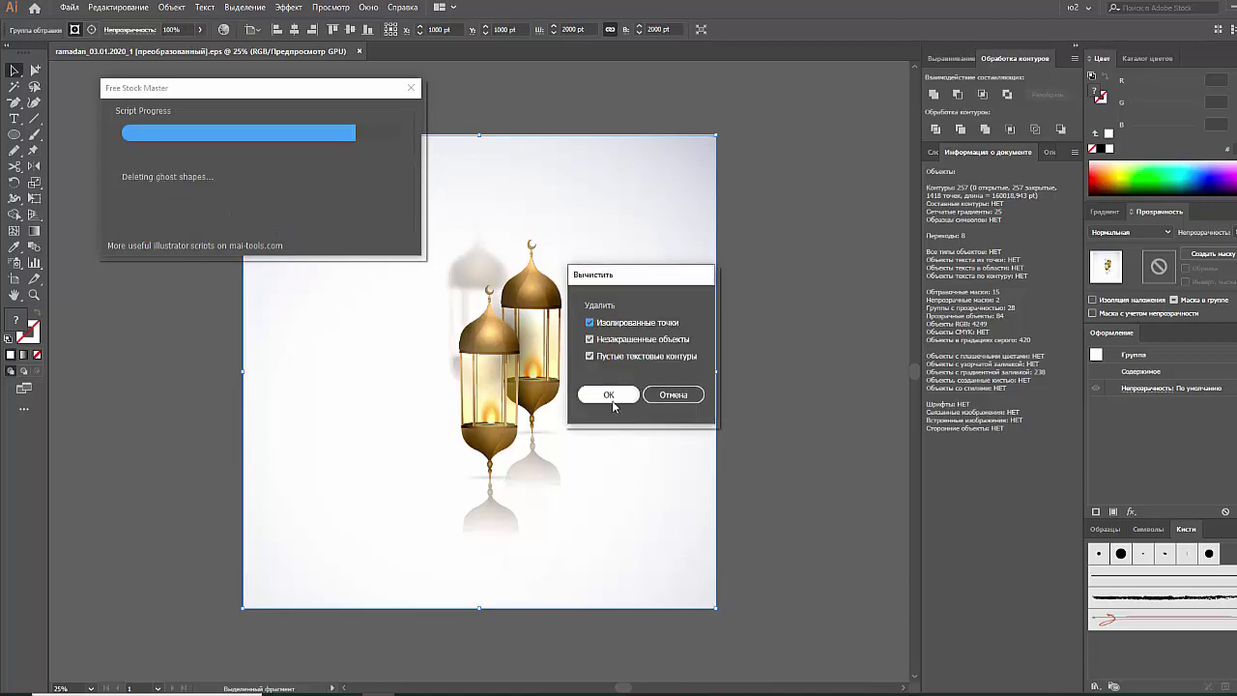
pyautogui.click(610, 395)
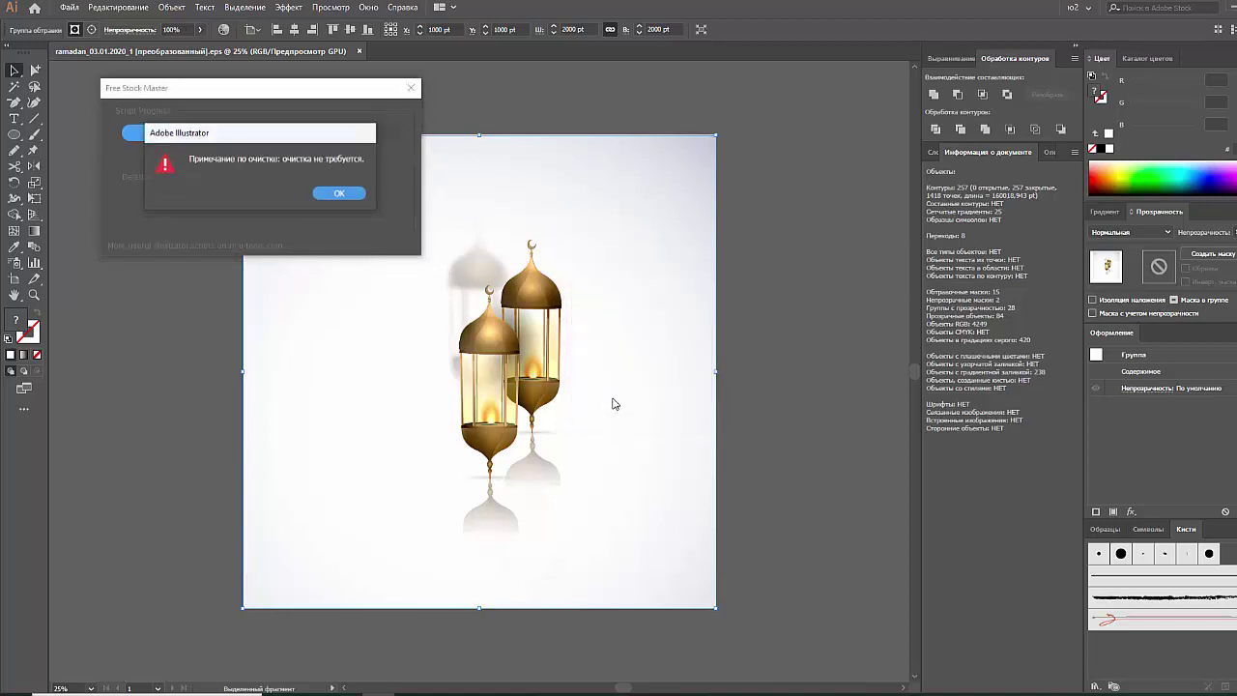
pyautogui.click(326, 200)
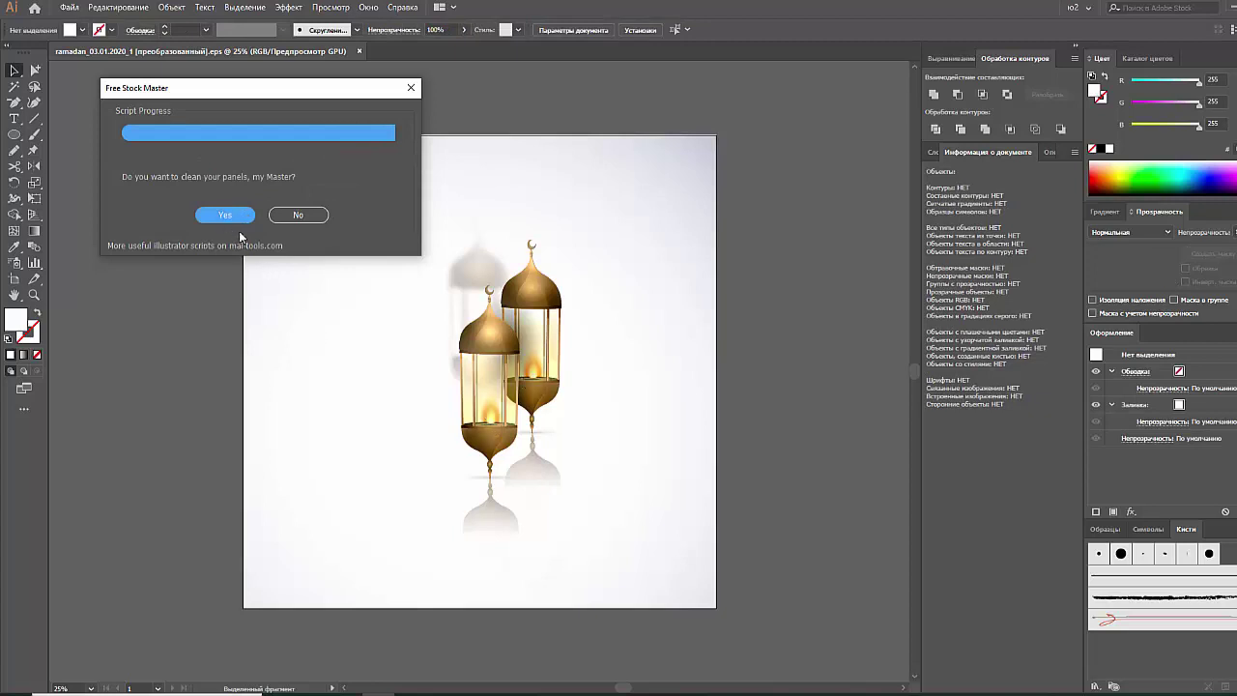
pyautogui.click(241, 215)
pyautogui.click(260, 195)
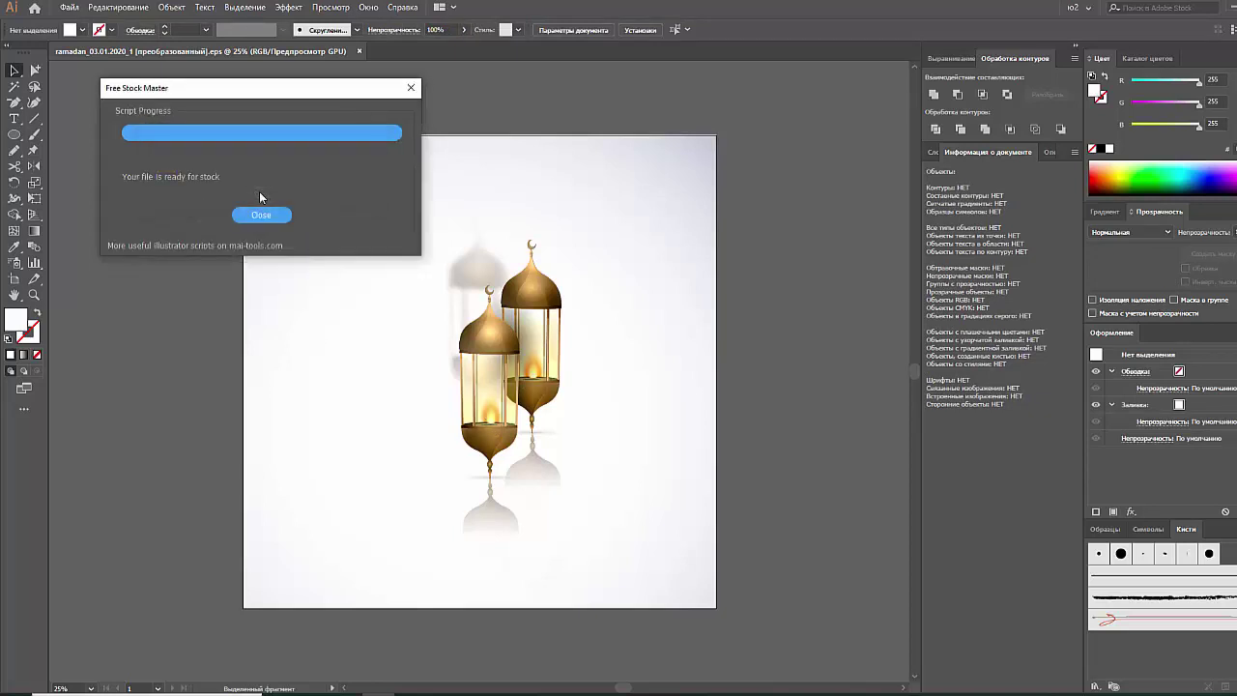
pyautogui.click(260, 214)
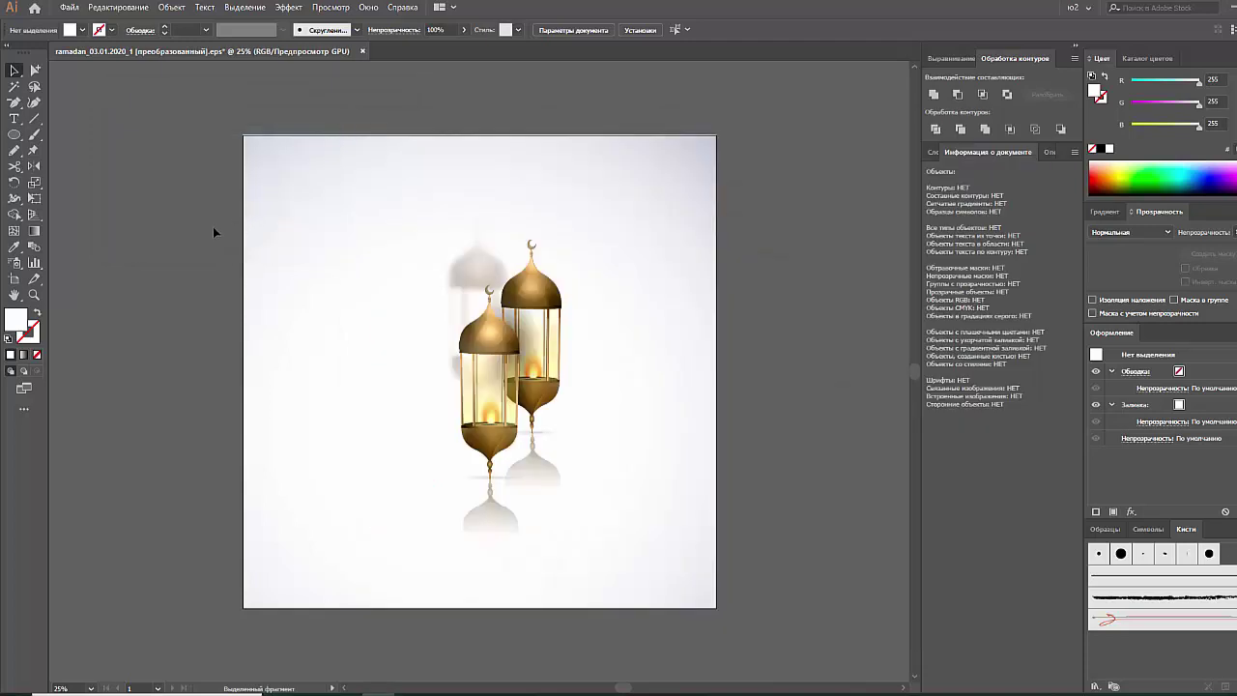
pyautogui.hotkey('ctrl', 'a')
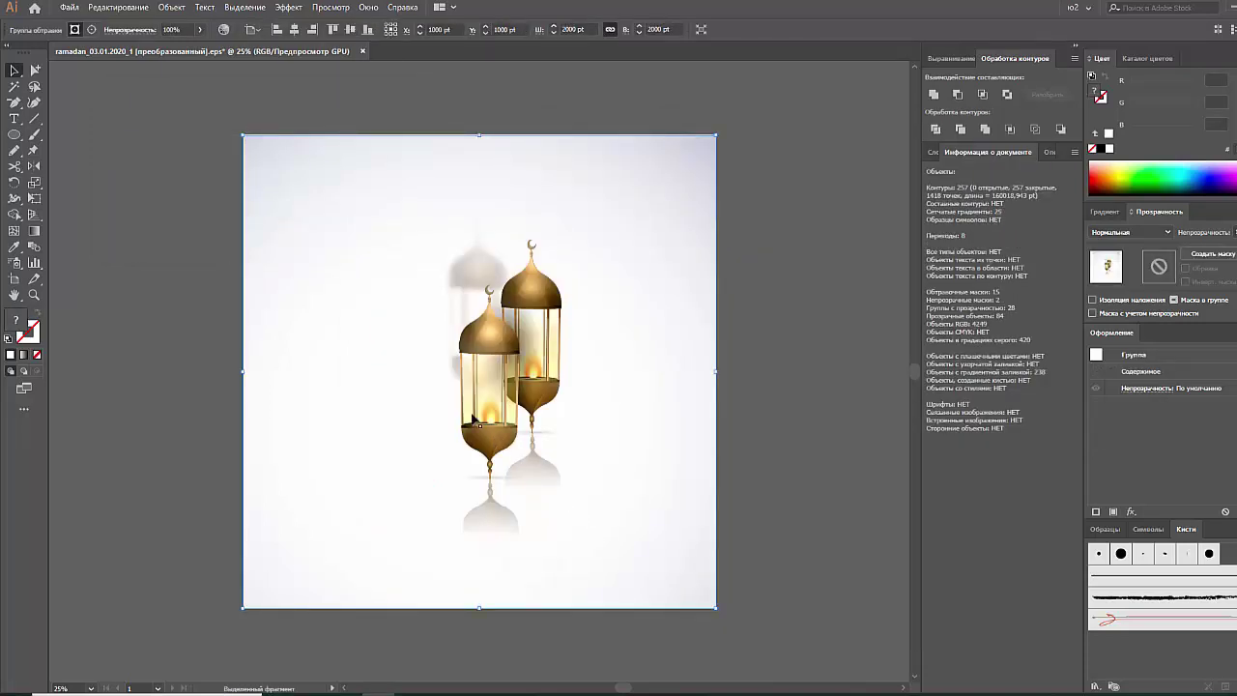
# Release the clipping mask and expand the front lantern's flame gradient.
pyautogui.rightClick(476, 410)
pyautogui.click(532, 521)
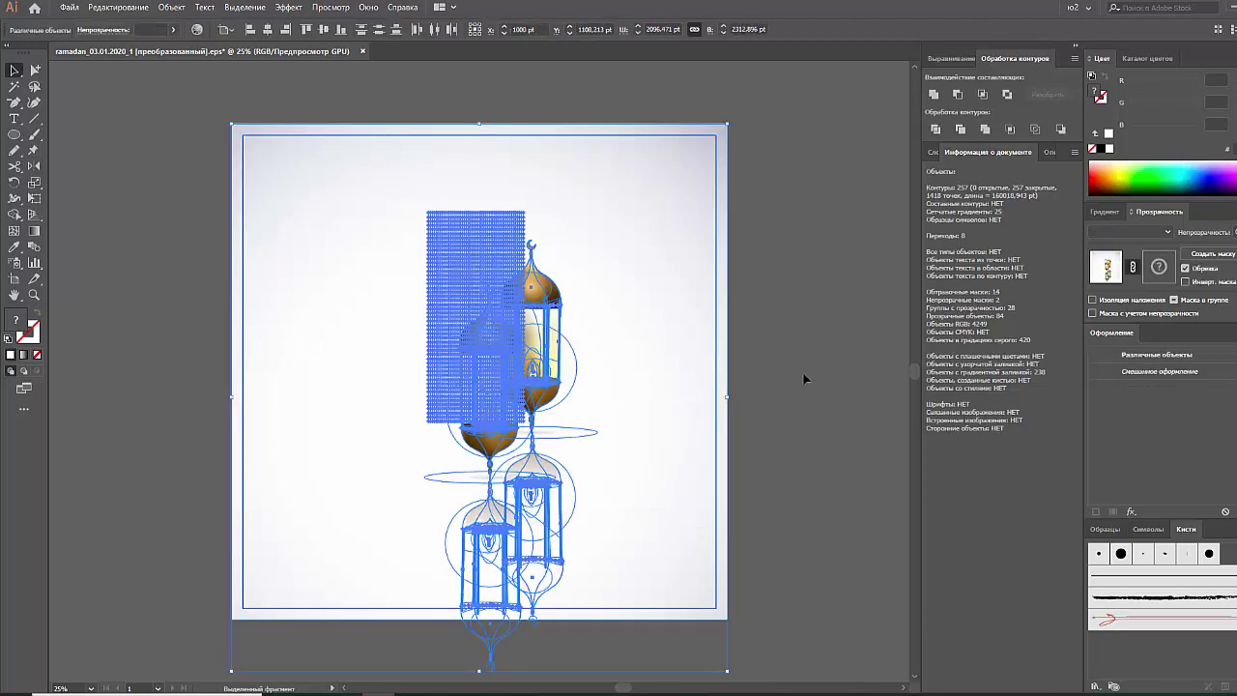
pyautogui.click(695, 438)
pyautogui.doubleClick(541, 423)
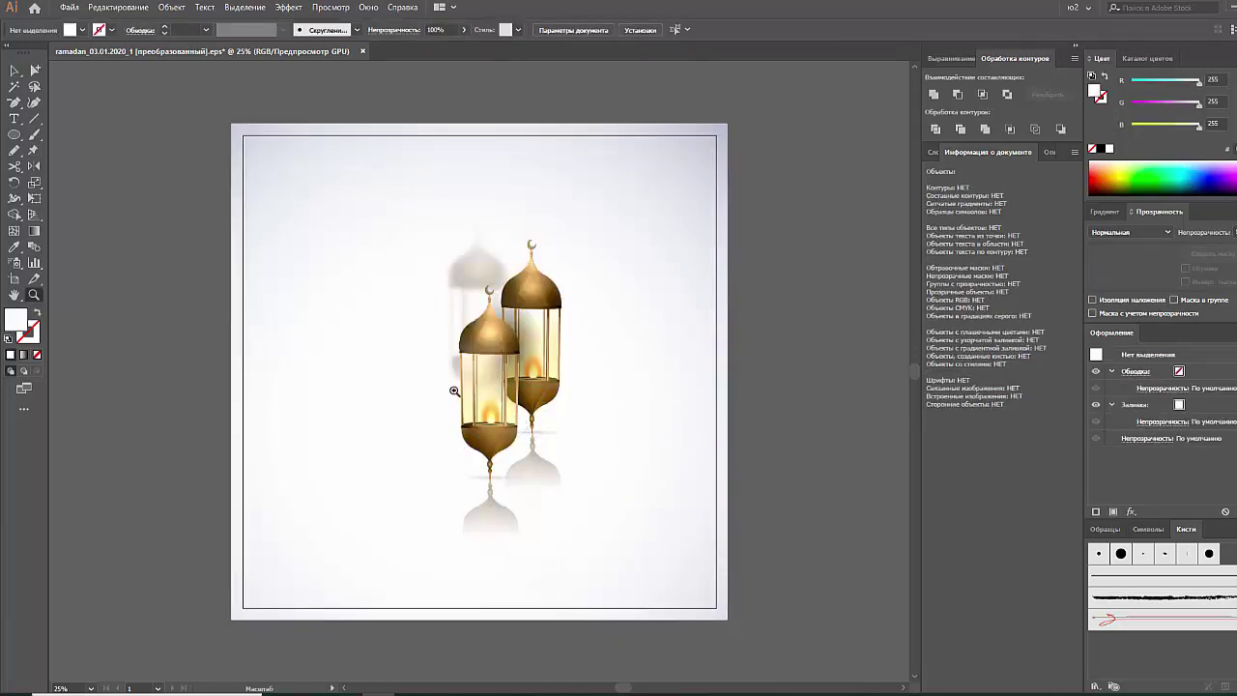
pyautogui.scroll(5, 495, 412)
pyautogui.click(171, 6)
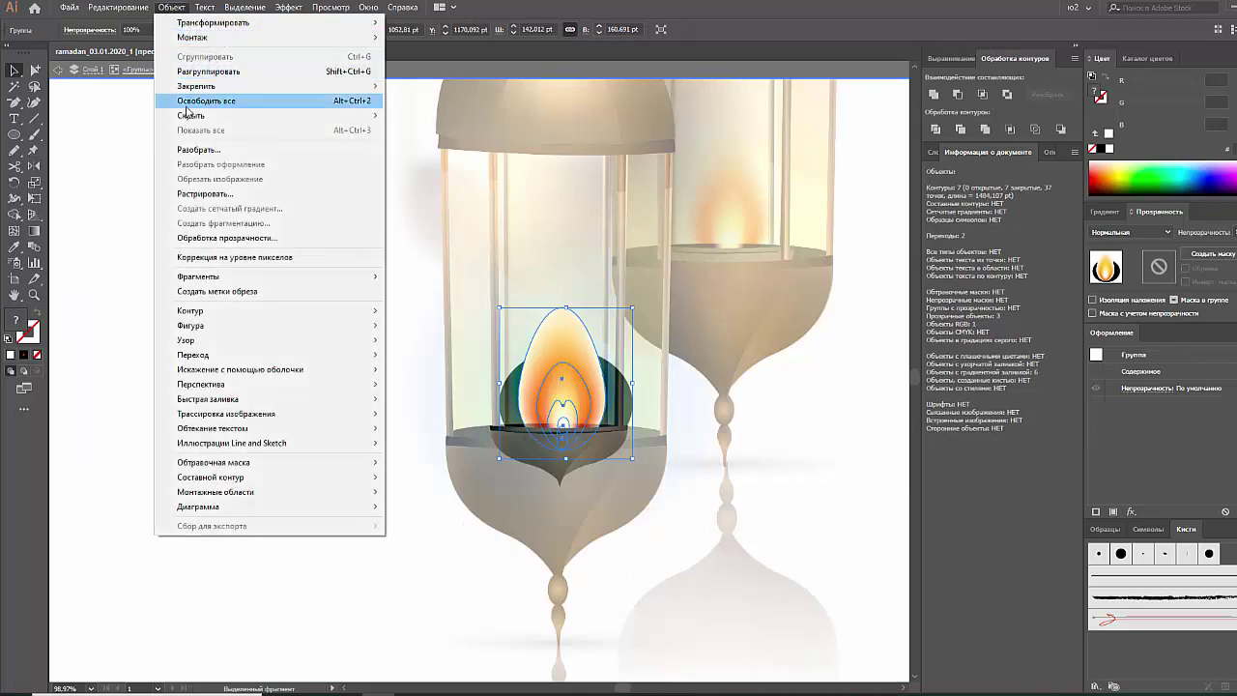
pyautogui.click(191, 150)
pyautogui.click(620, 425)
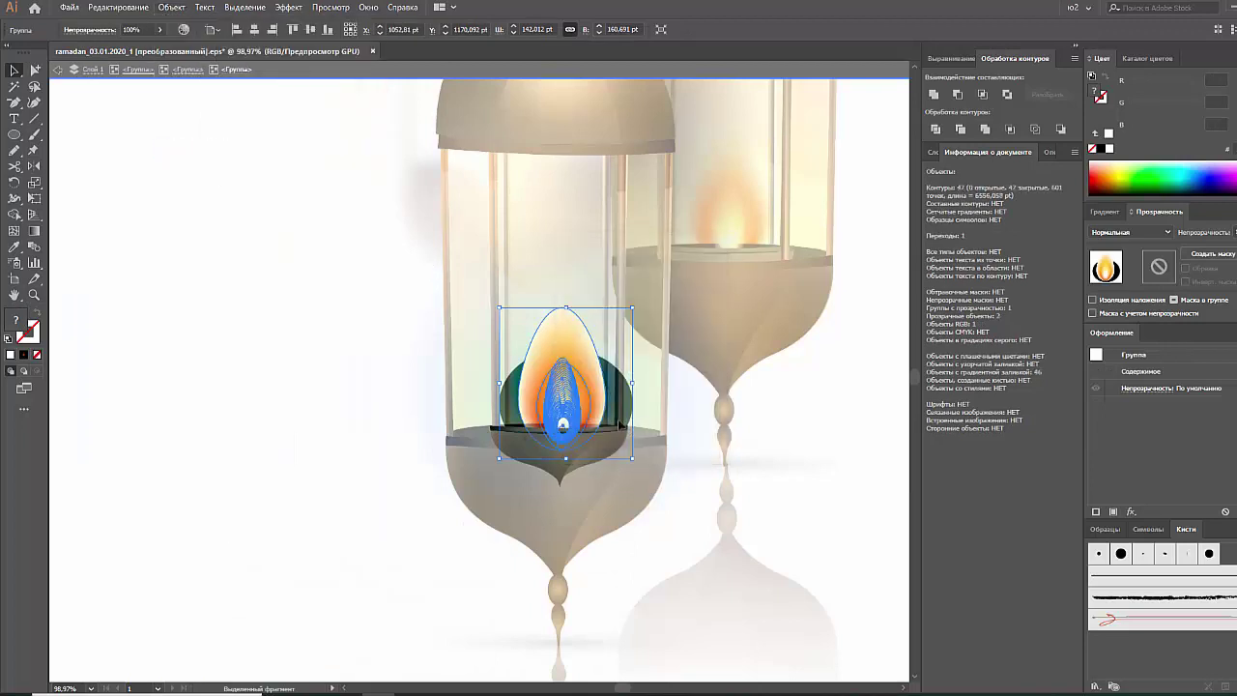
# Isolate the front flame group and expand its blend, checking the result with undo and redo.
pyautogui.rightClick(566, 350)
pyautogui.click(658, 464)
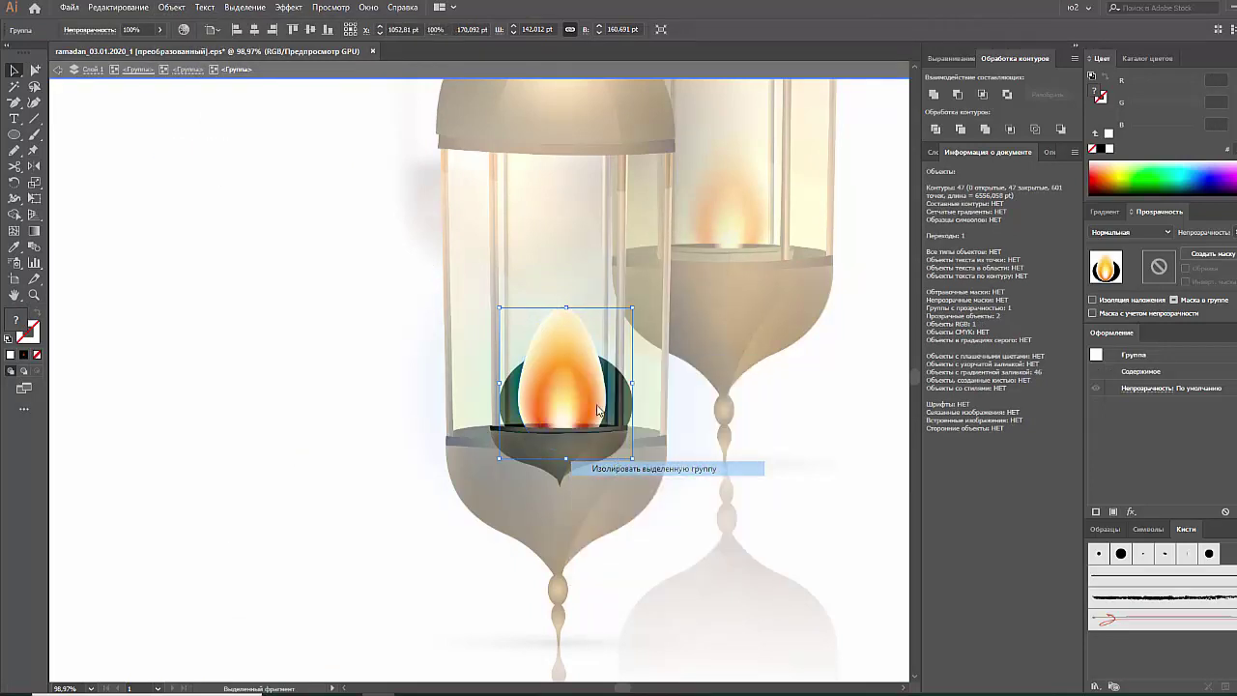
pyautogui.click(171, 6)
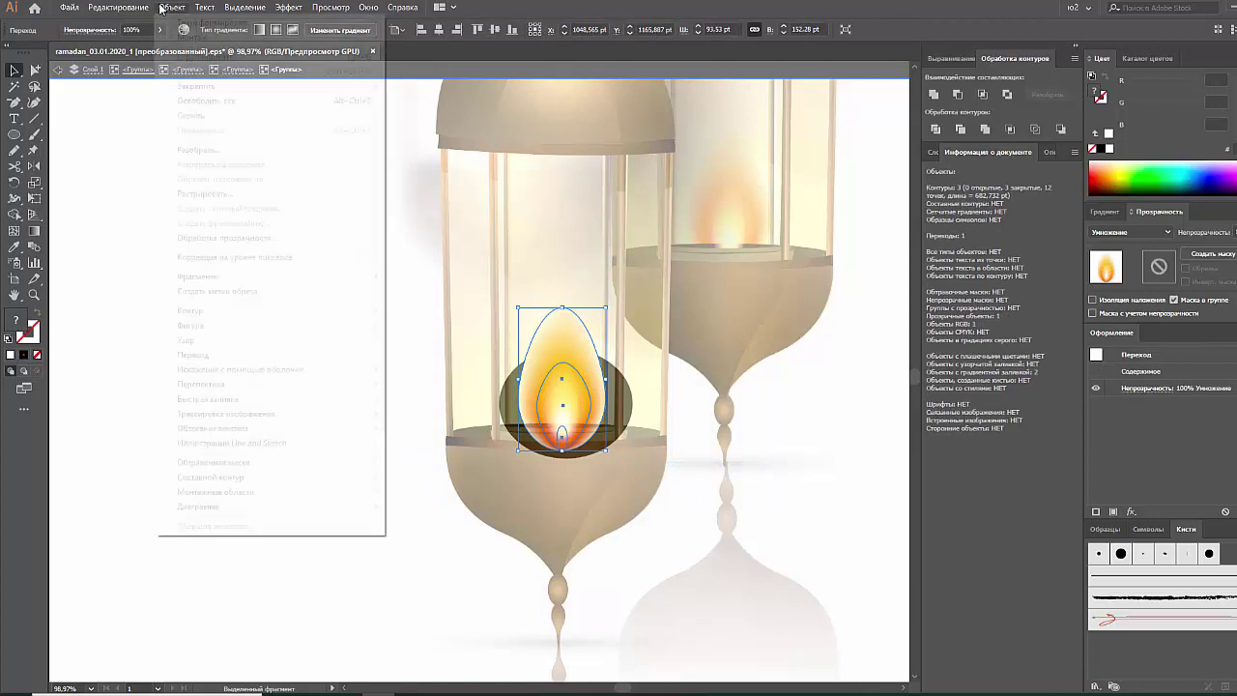
pyautogui.click(230, 150)
pyautogui.click(613, 429)
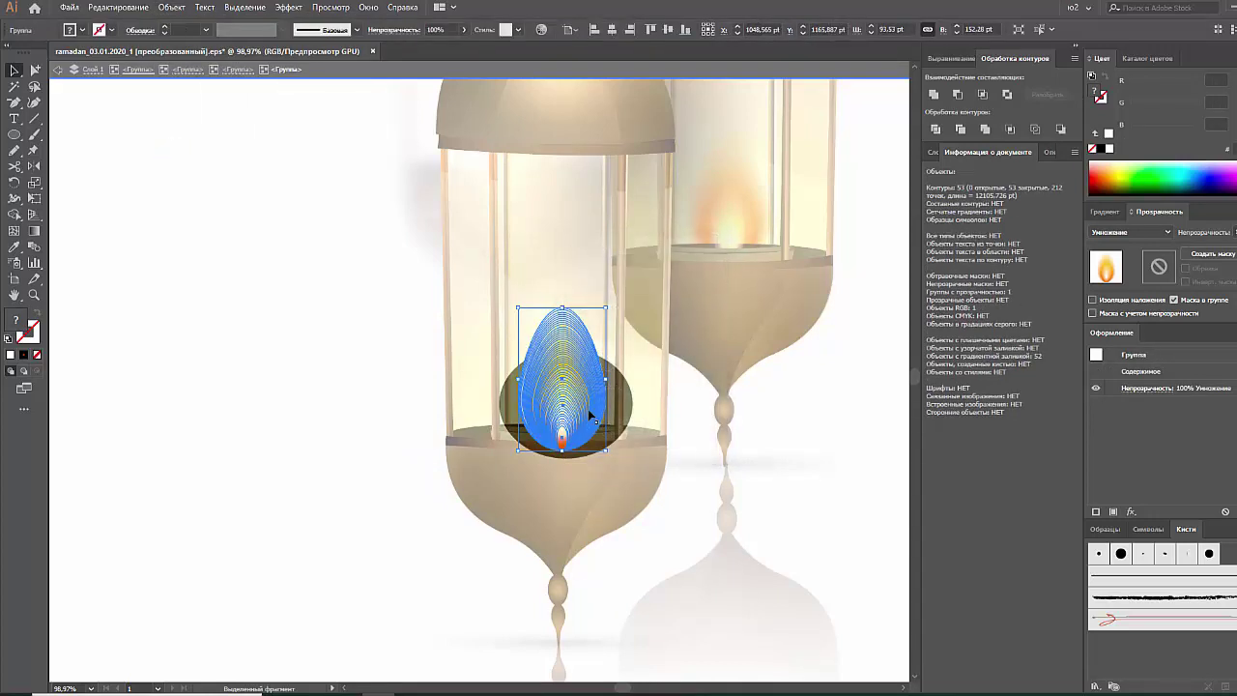
pyautogui.hotkey('ctrl', 'z')
pyautogui.hotkey('ctrl', 'shift', 'z')
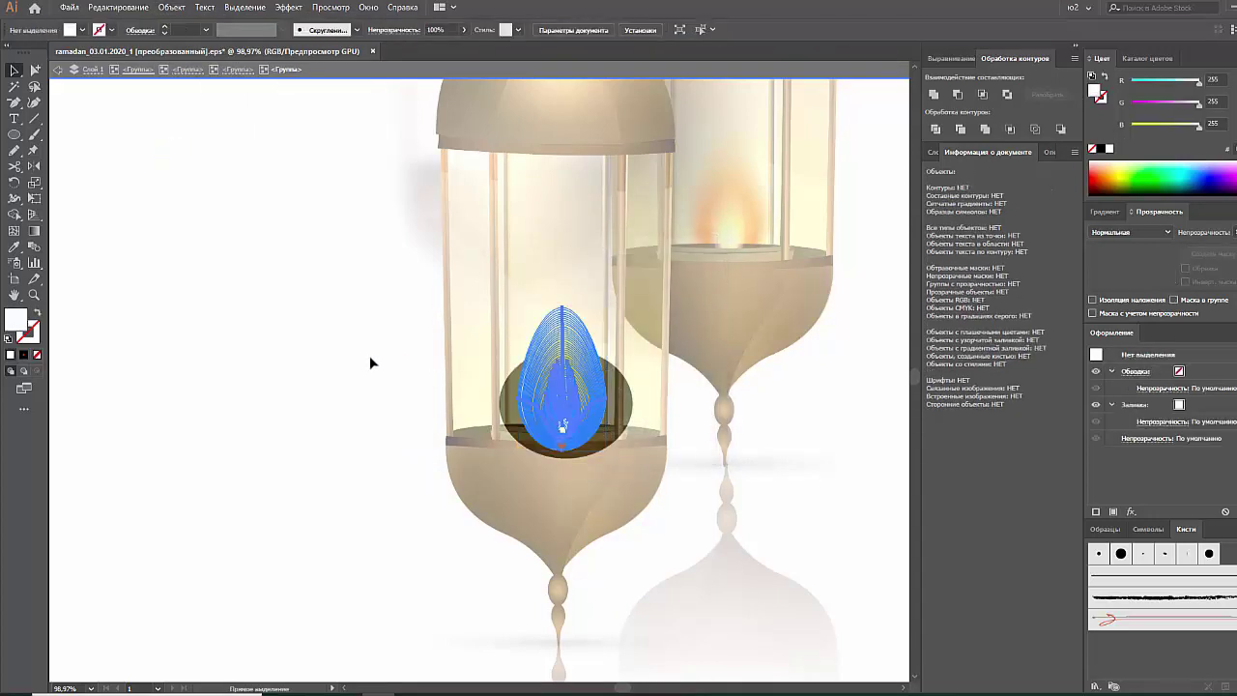
pyautogui.hotkey('ctrl', 'z')
pyautogui.hotkey('ctrl', 'z')
pyautogui.hotkey('ctrl', 'z')
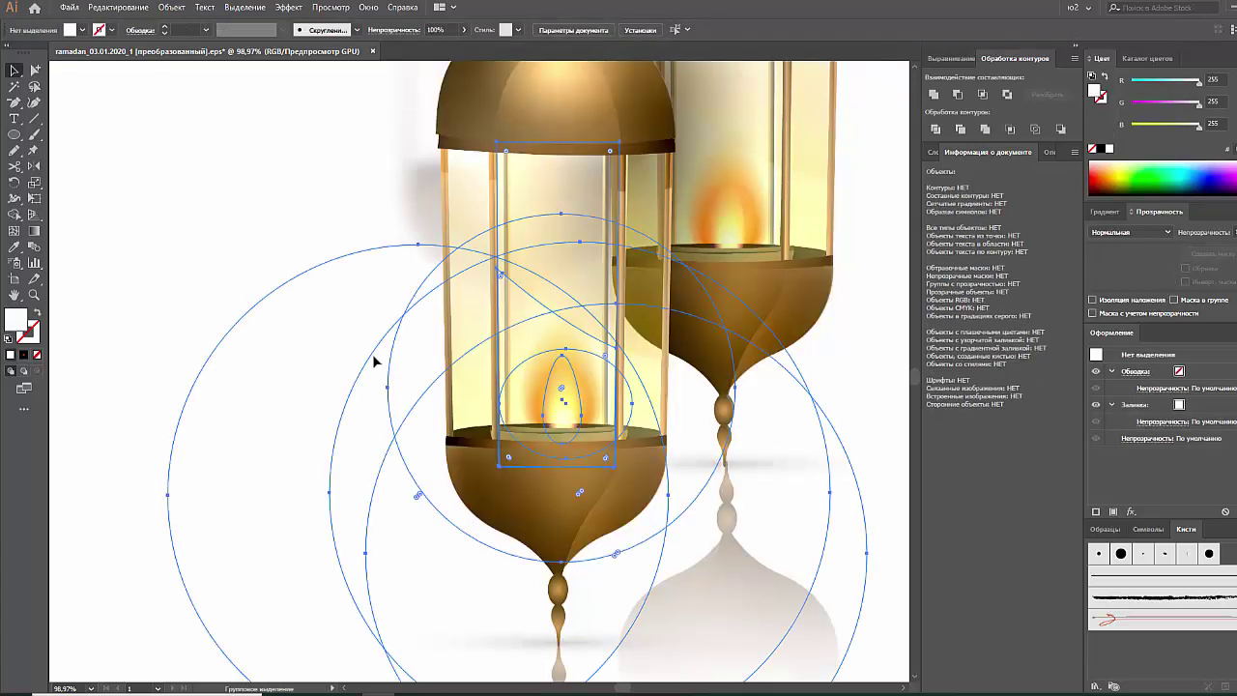
pyautogui.hotkey('ctrl', '0')
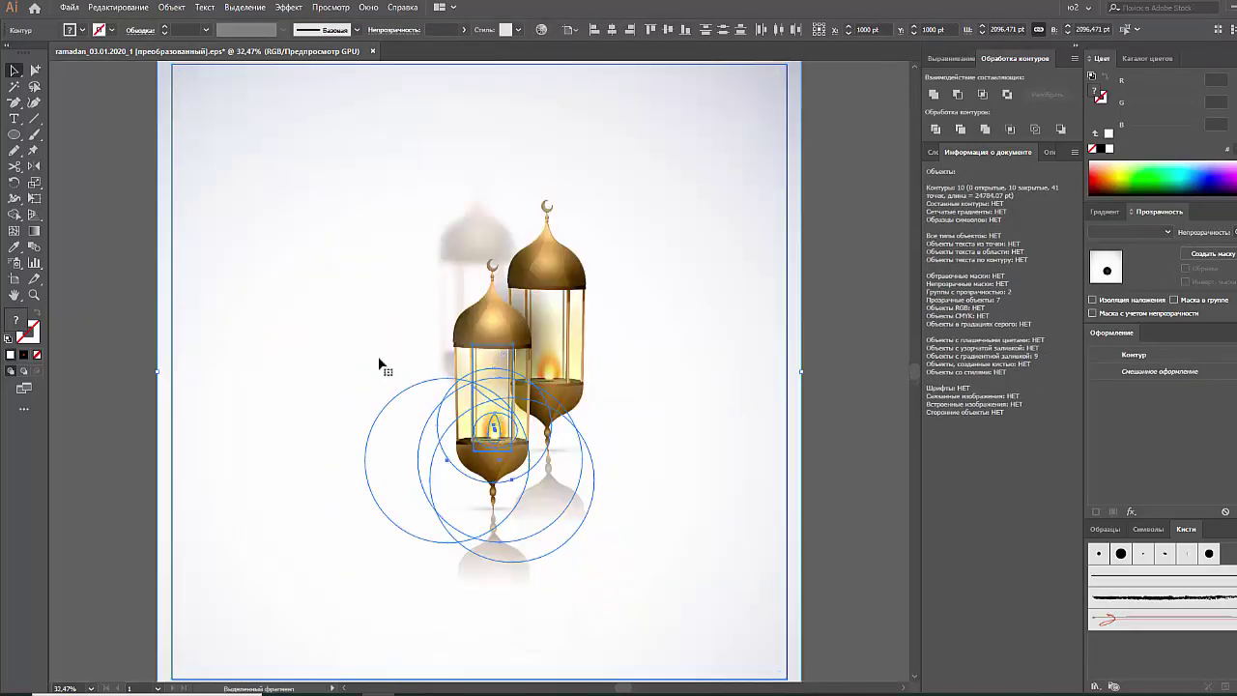
# Isolate the back lantern group and zoom in on its flame.
pyautogui.click(834, 391)
pyautogui.click(504, 418)
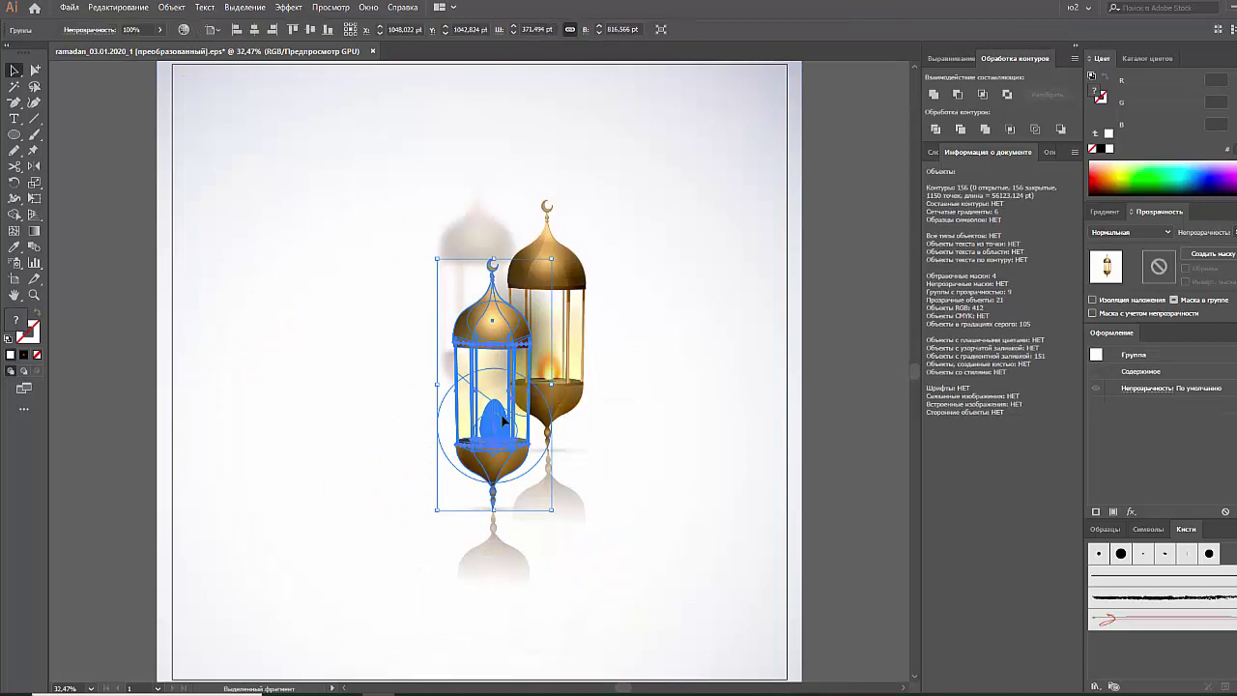
pyautogui.click(572, 405)
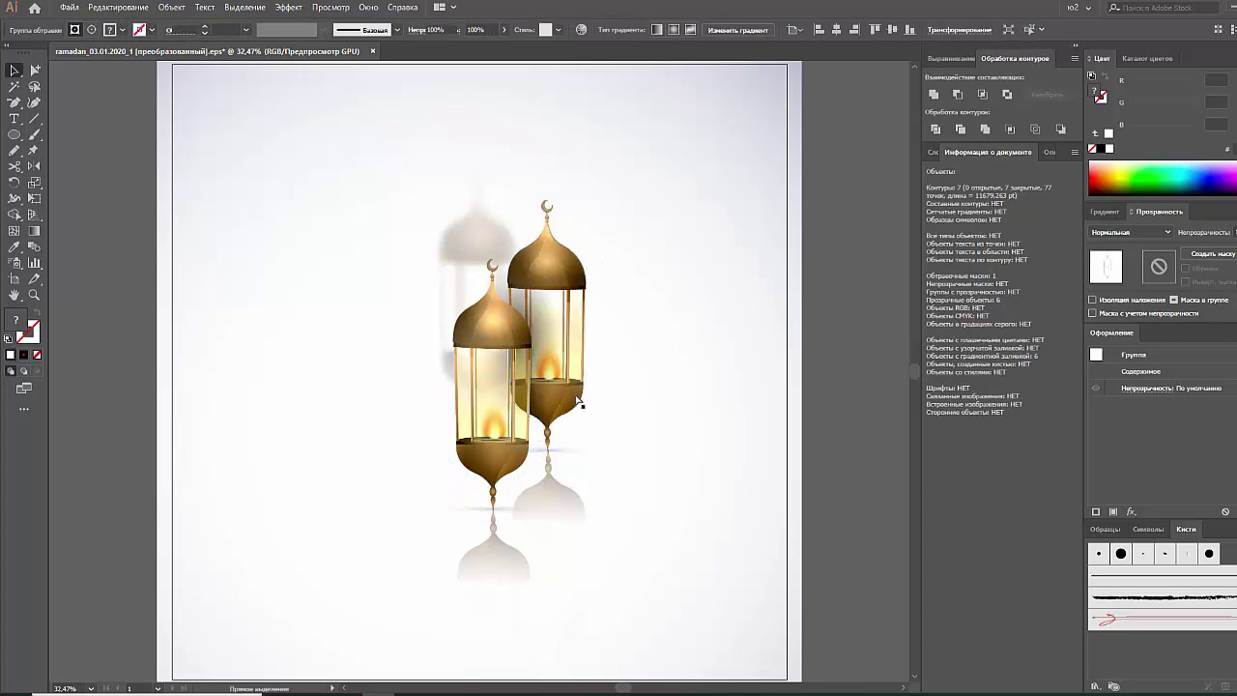
pyautogui.click(576, 401)
pyautogui.rightClick(568, 395)
pyautogui.click(653, 489)
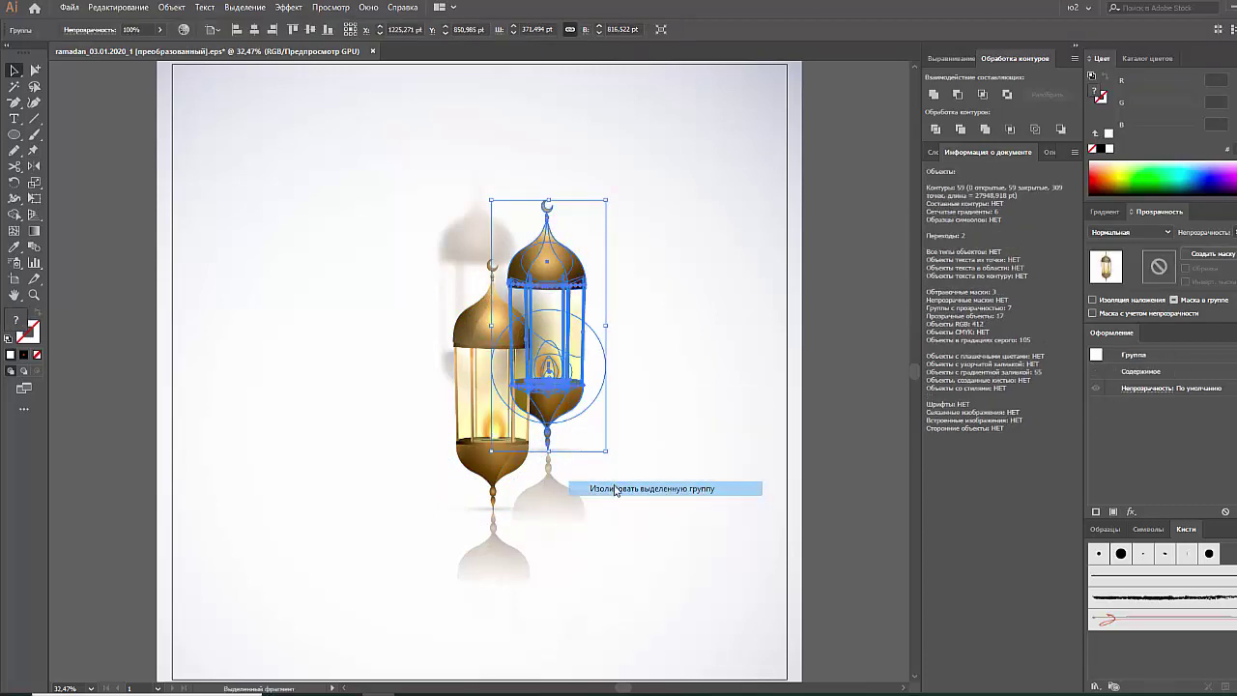
pyautogui.press('z')
pyautogui.moveTo(536, 337); pyautogui.dragTo(655, 433)
pyautogui.scroll(2, 654, 433)
pyautogui.press('v')
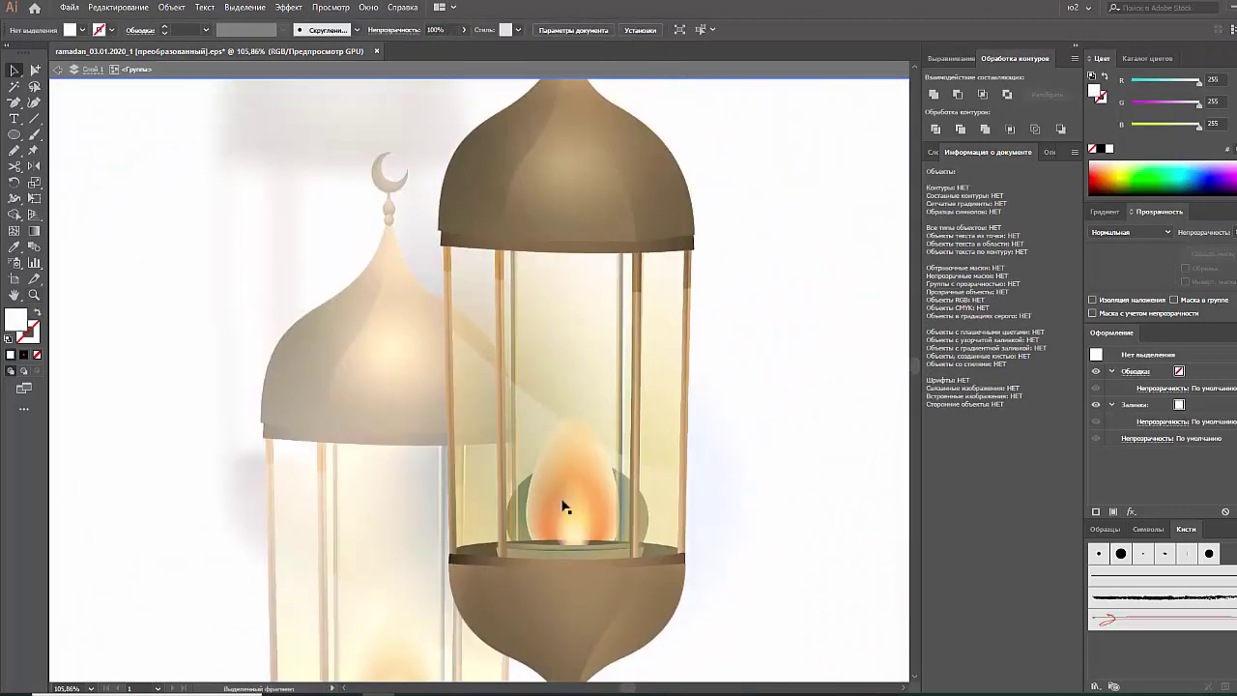
# Drill into the back flame's nested groups to select its blend.
pyautogui.click(567, 501)
pyautogui.click(571, 493)
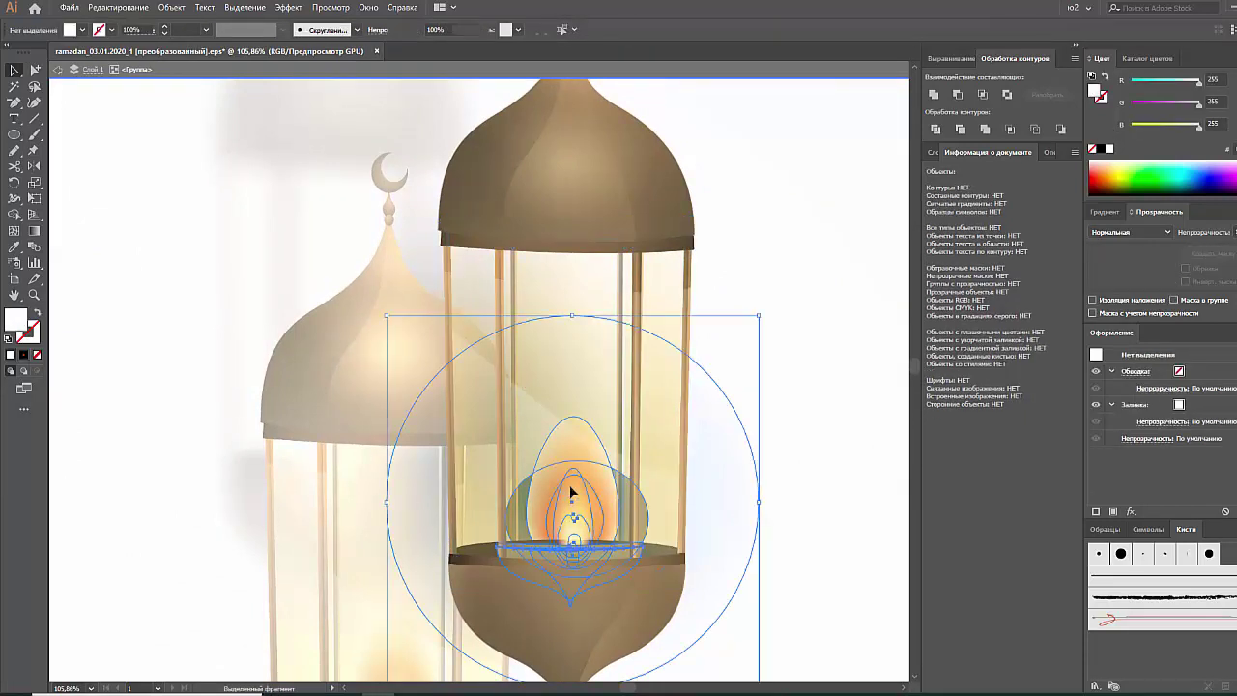
pyautogui.rightClick(569, 495)
pyautogui.click(619, 373)
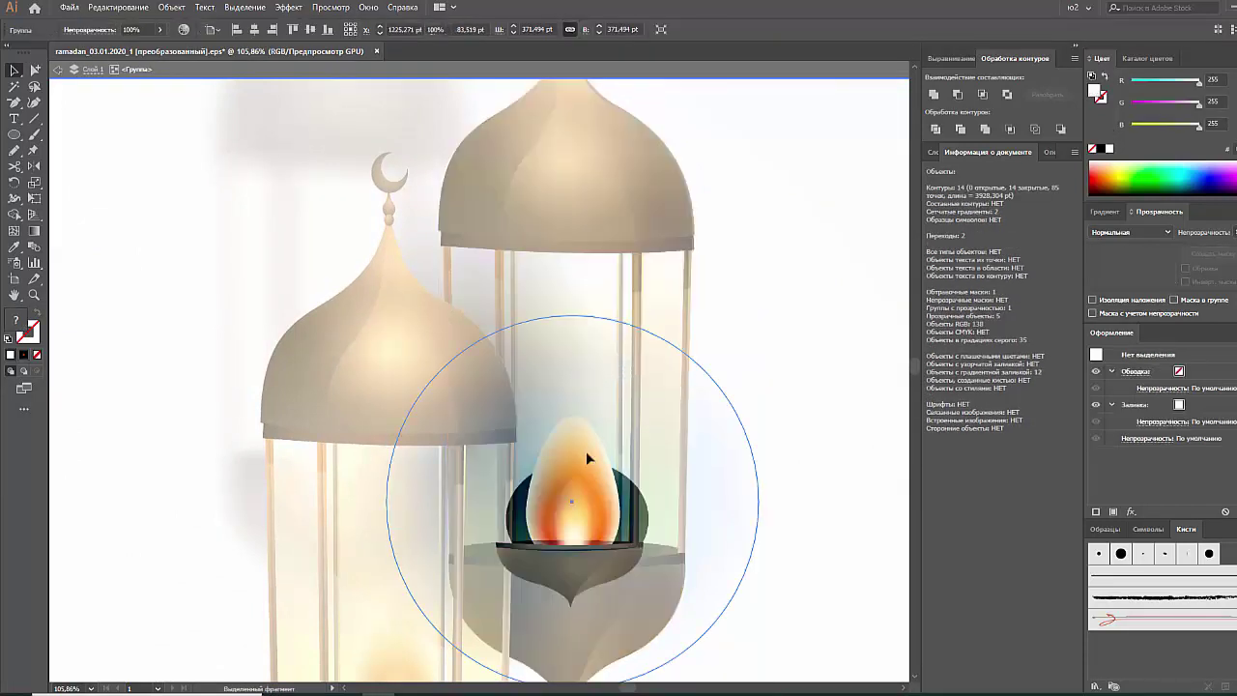
pyautogui.click(581, 457)
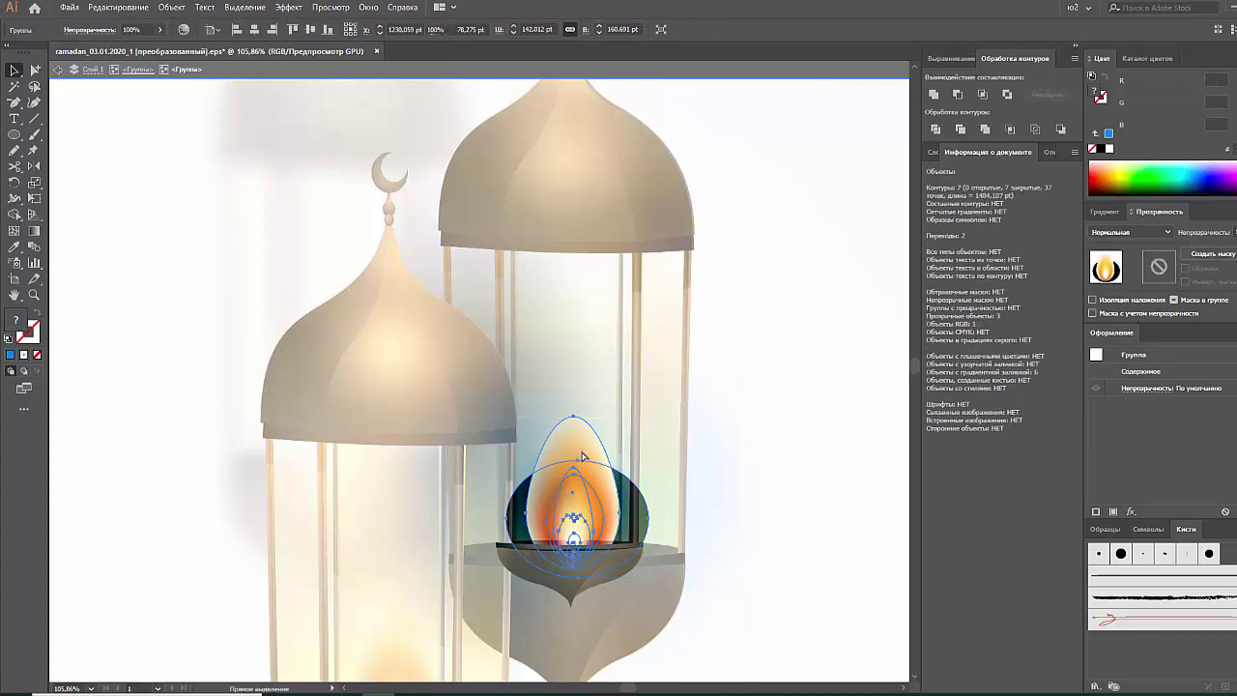
pyautogui.rightClick(580, 453)
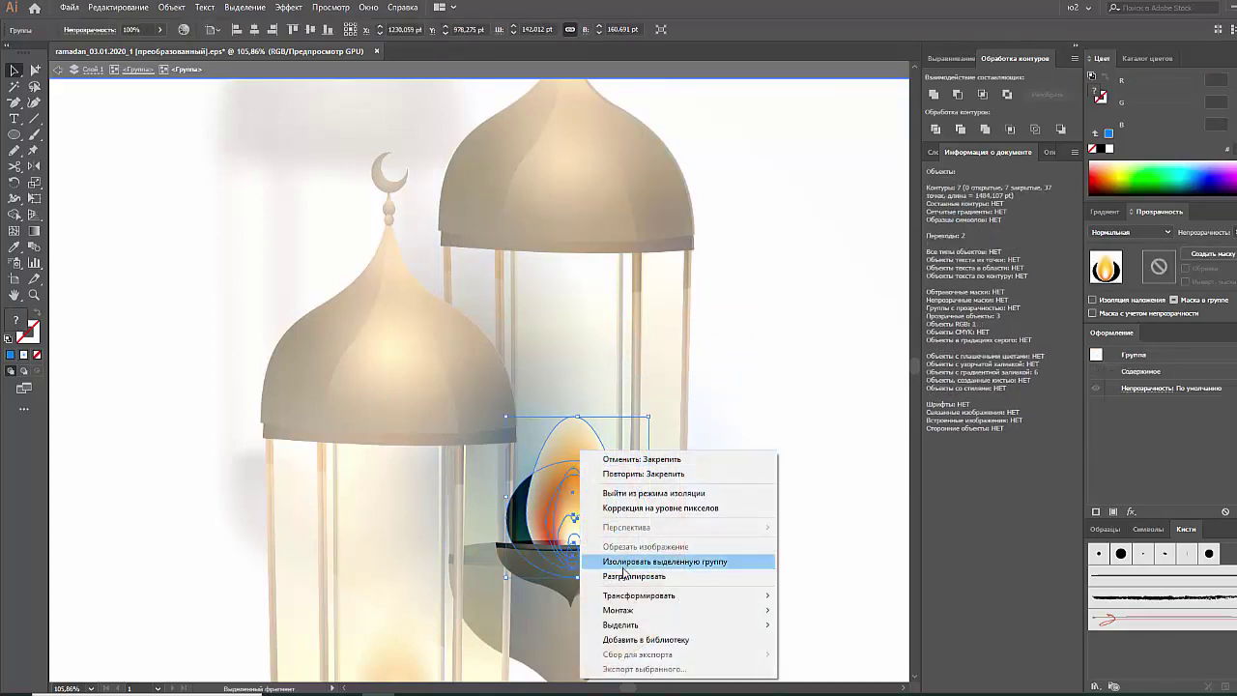
pyautogui.click(663, 561)
pyautogui.click(591, 499)
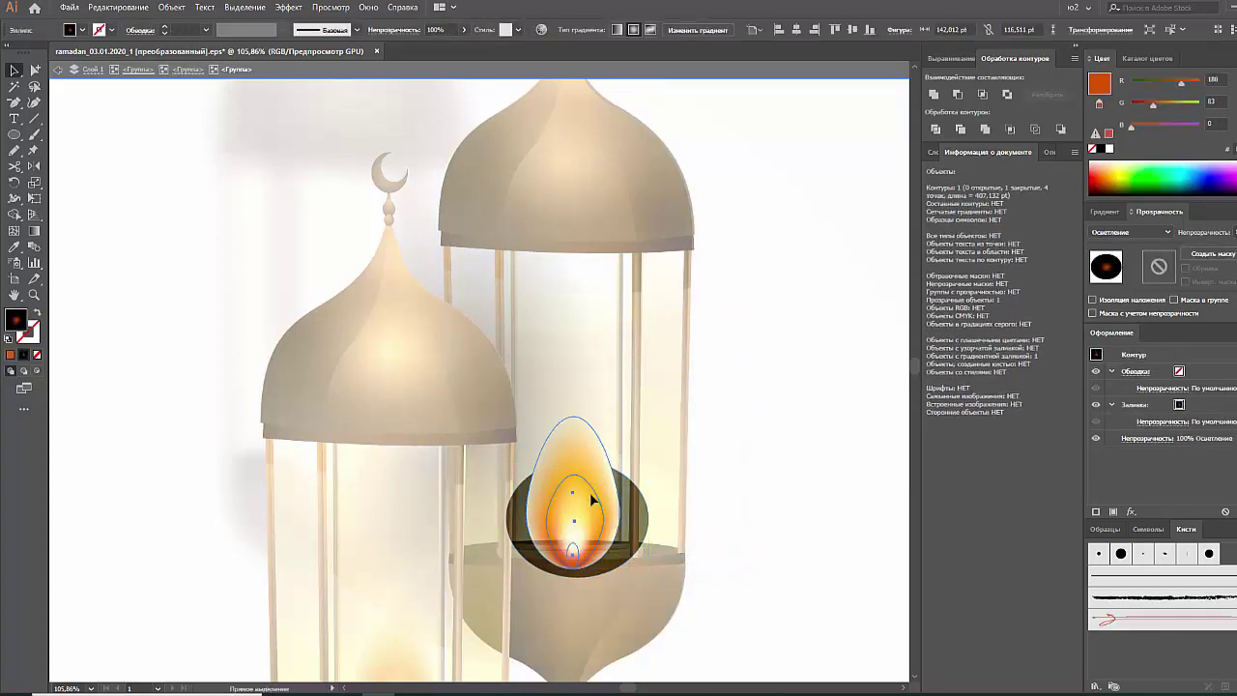
pyautogui.click(590, 492)
# Expand the back flame blend and inner glow, then zoom out to the artboard.
pyautogui.click(171, 6)
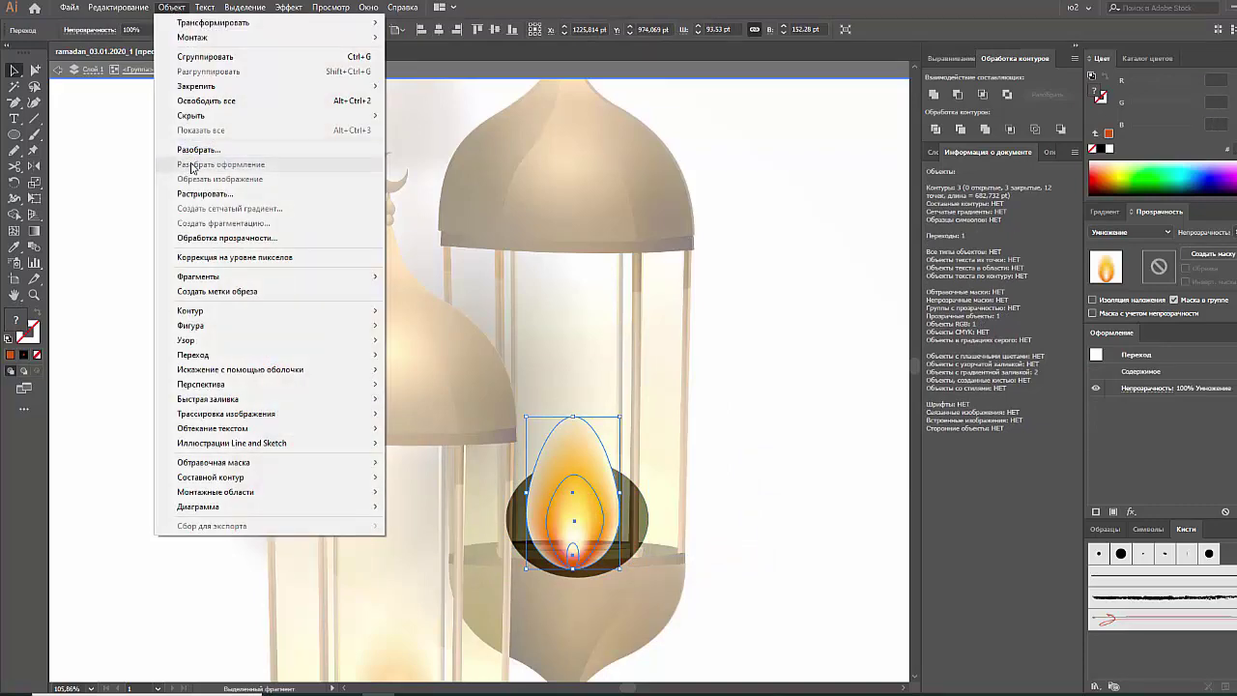
pyautogui.click(198, 150)
pyautogui.click(623, 426)
pyautogui.hotkey('ctrl', 'z')
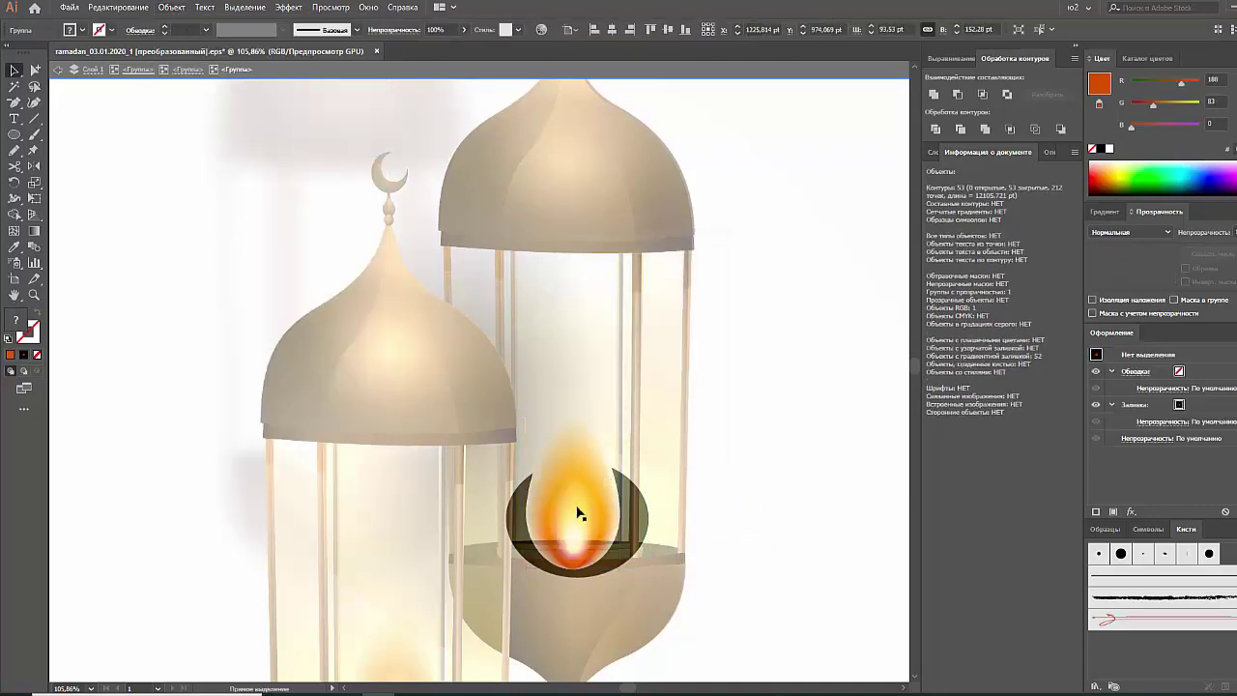
pyautogui.click(171, 7)
pyautogui.click(198, 150)
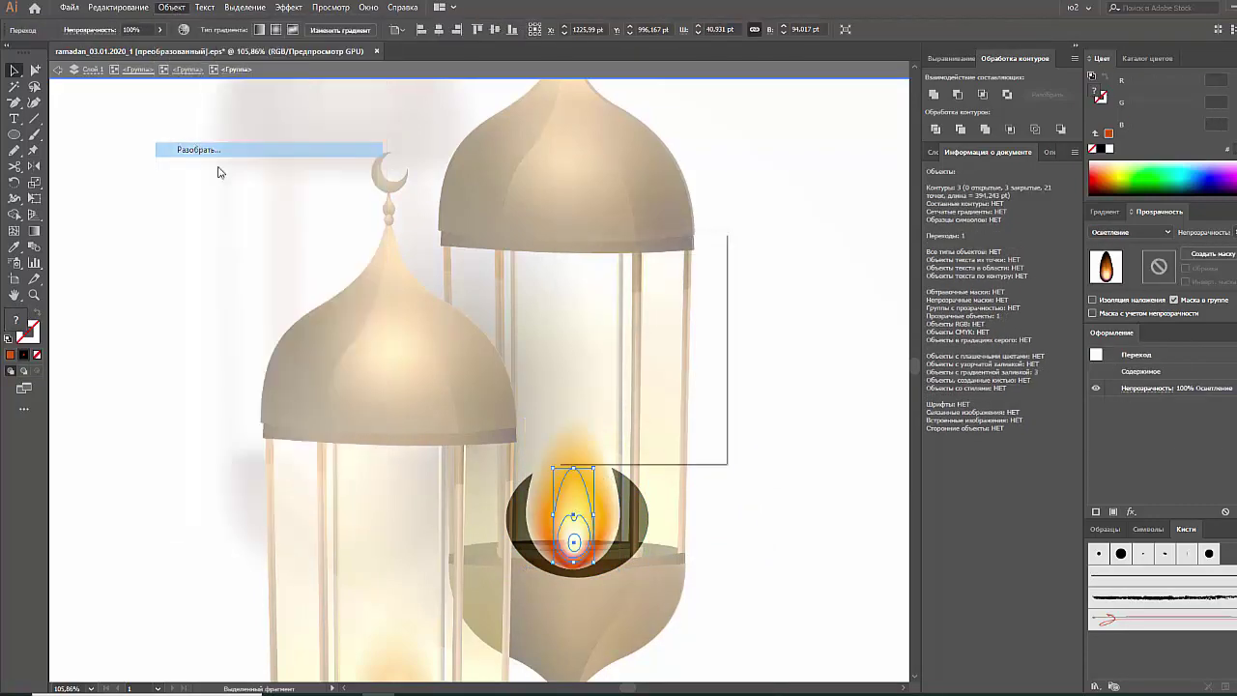
pyautogui.click(624, 426)
pyautogui.click(719, 425)
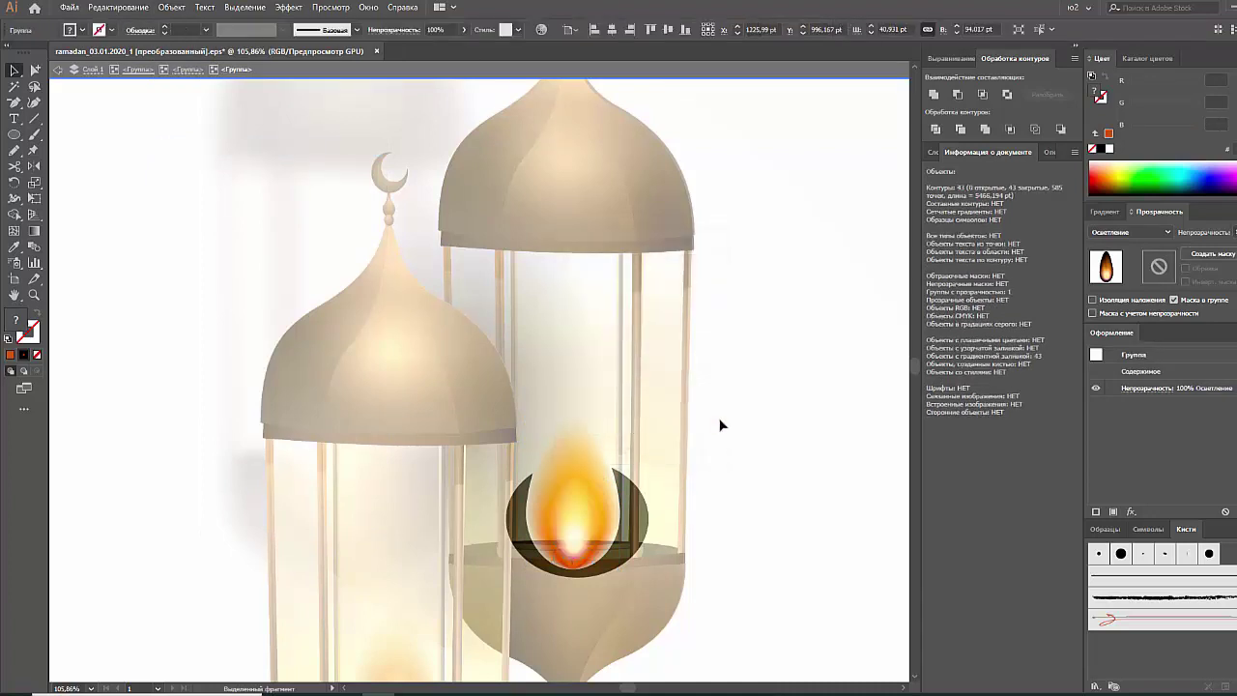
pyautogui.hotkey('ctrl', '-')
pyautogui.hotkey('ctrl', '-')
pyautogui.hotkey('ctrl', '-')
pyautogui.hotkey('ctrl', '-')
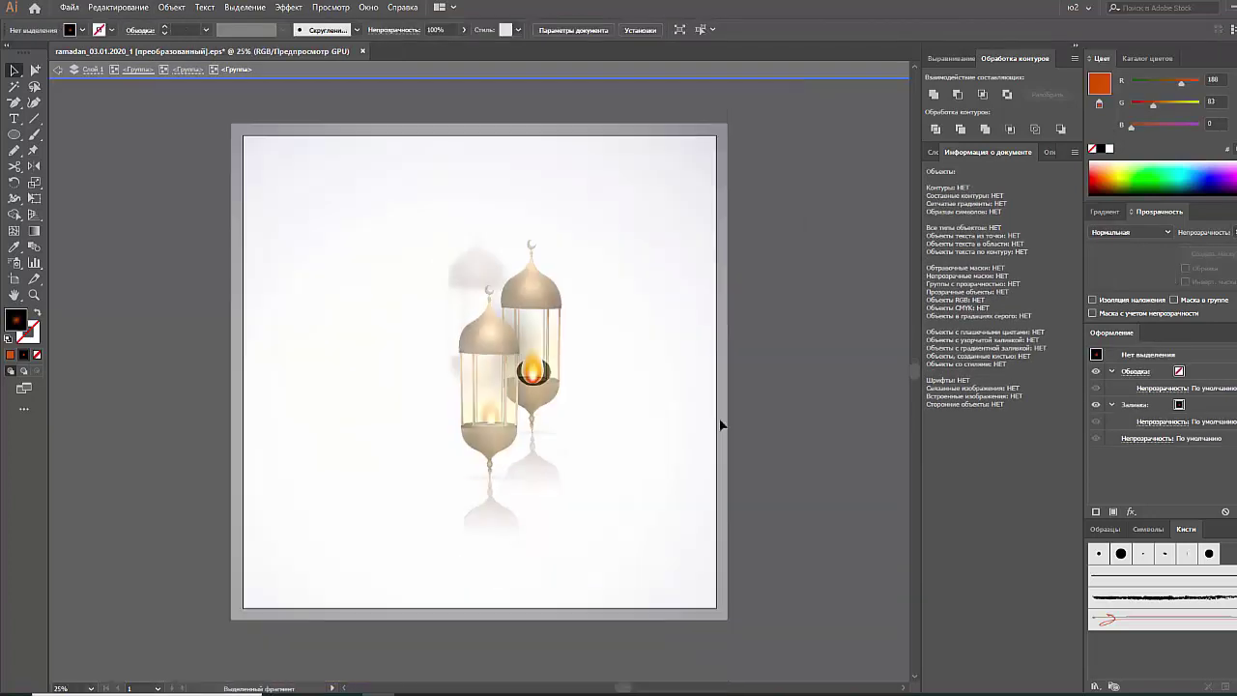
# Exit isolation and select the lower reflected lantern group.
pyautogui.hotkey('ctrl', 'z')
pyautogui.click(787, 422)
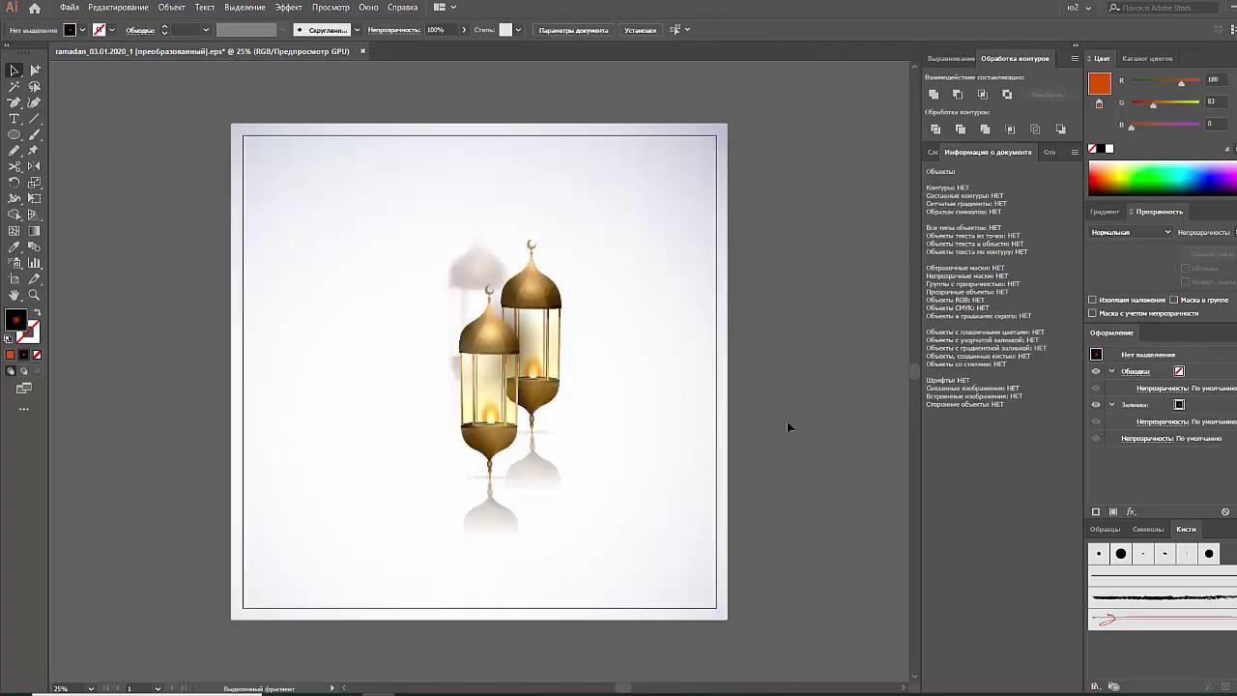
pyautogui.hotkey('ctrl', 'a')
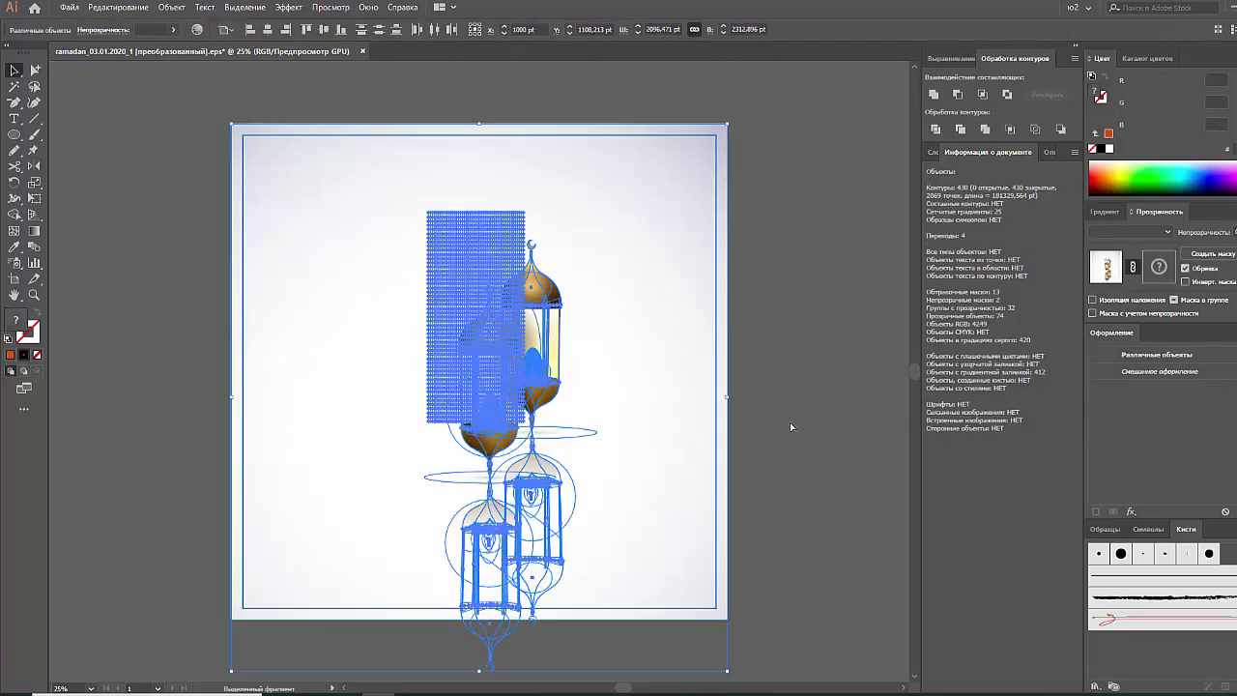
pyautogui.click(703, 451)
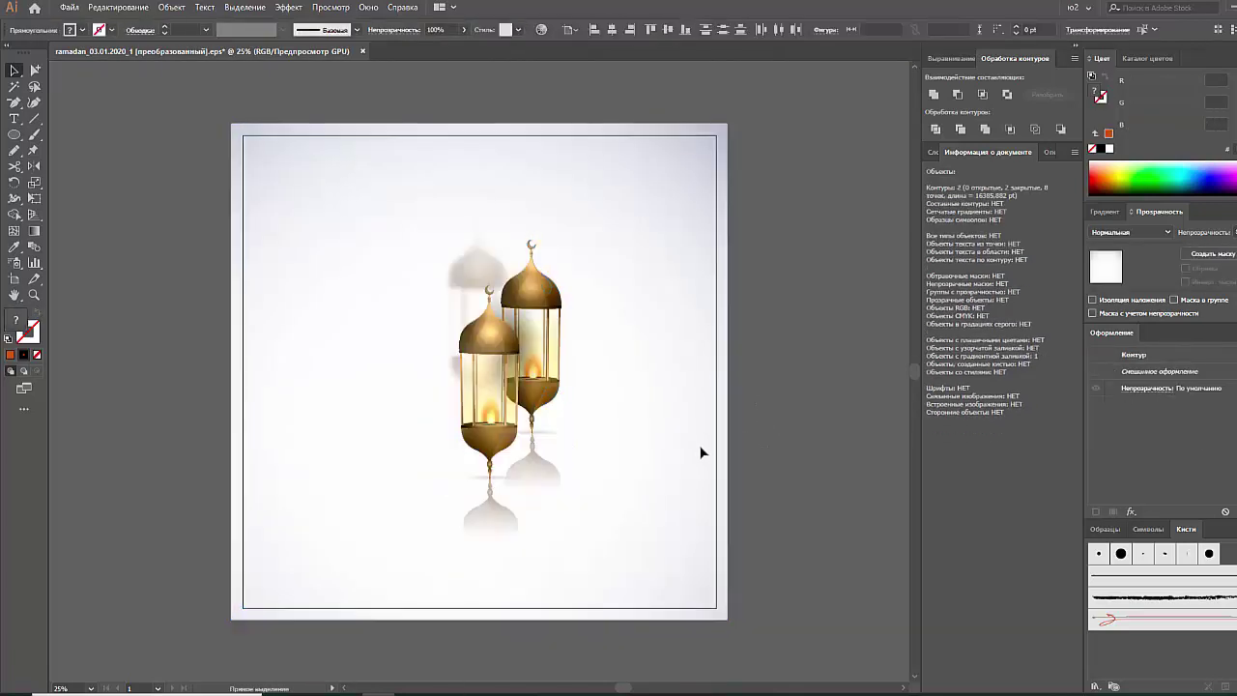
pyautogui.click(476, 544)
pyautogui.rightClick(478, 541)
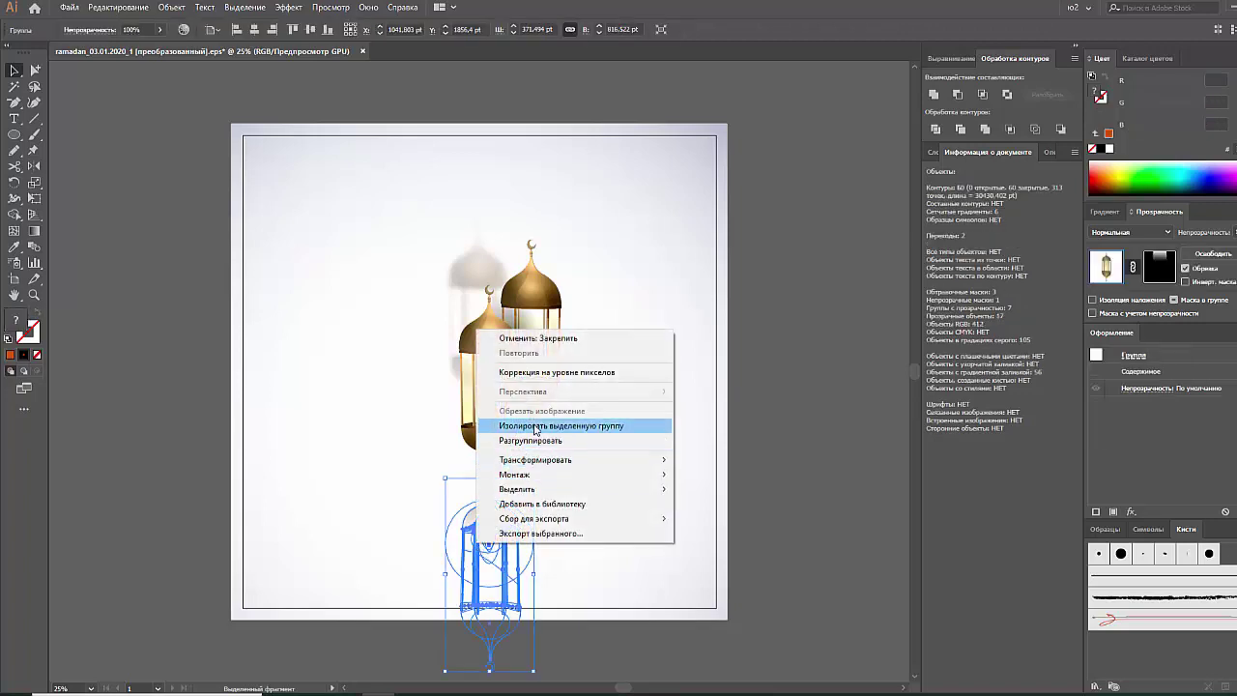
pyautogui.click(1105, 269)
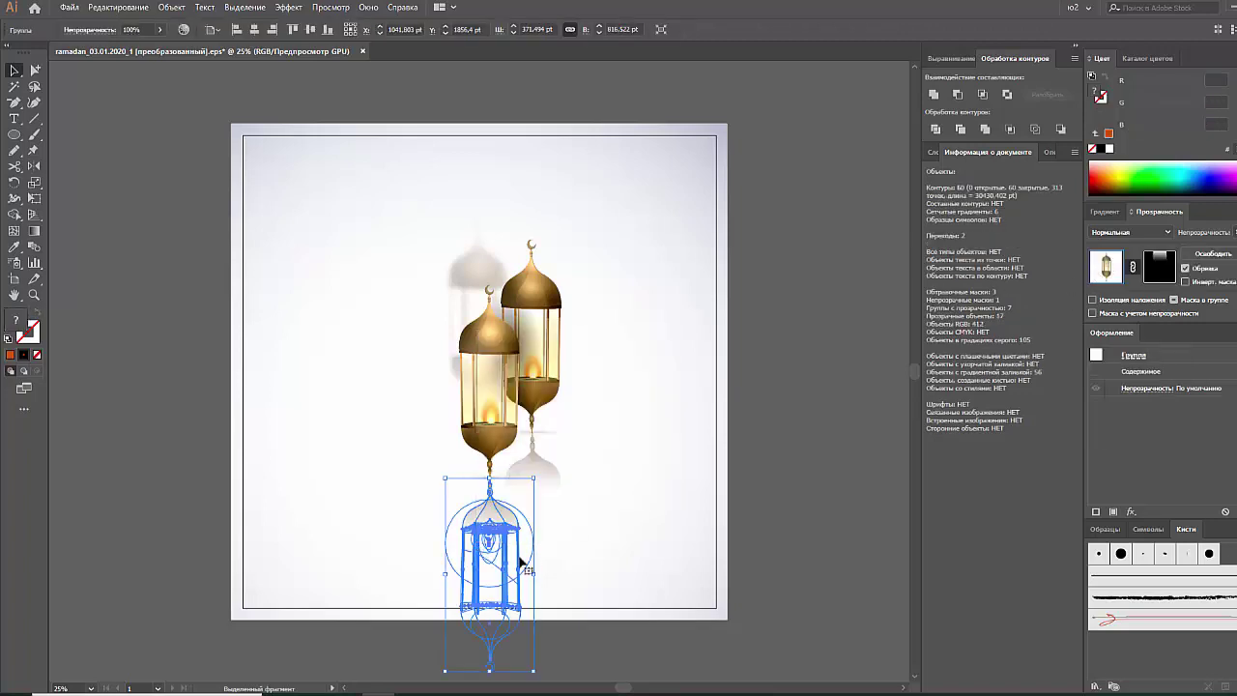
# Isolate the lantern group and delete its round glow object.
pyautogui.rightClick(488, 568)
pyautogui.click(537, 441)
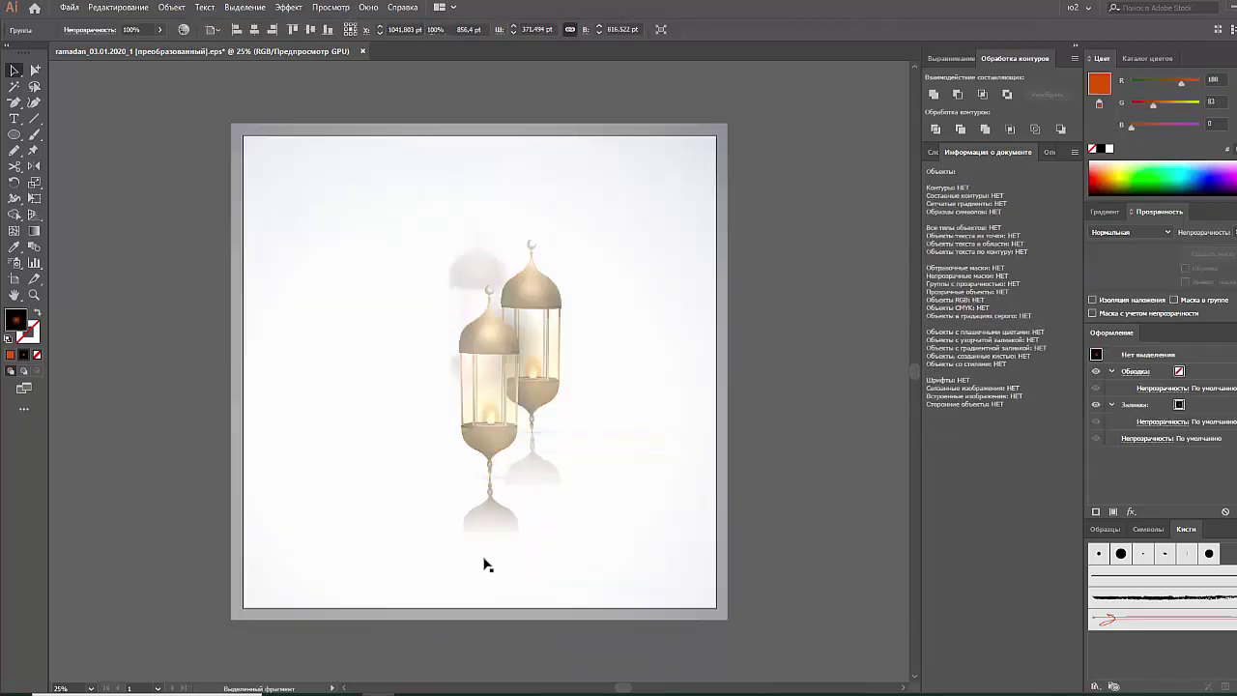
pyautogui.click(487, 558)
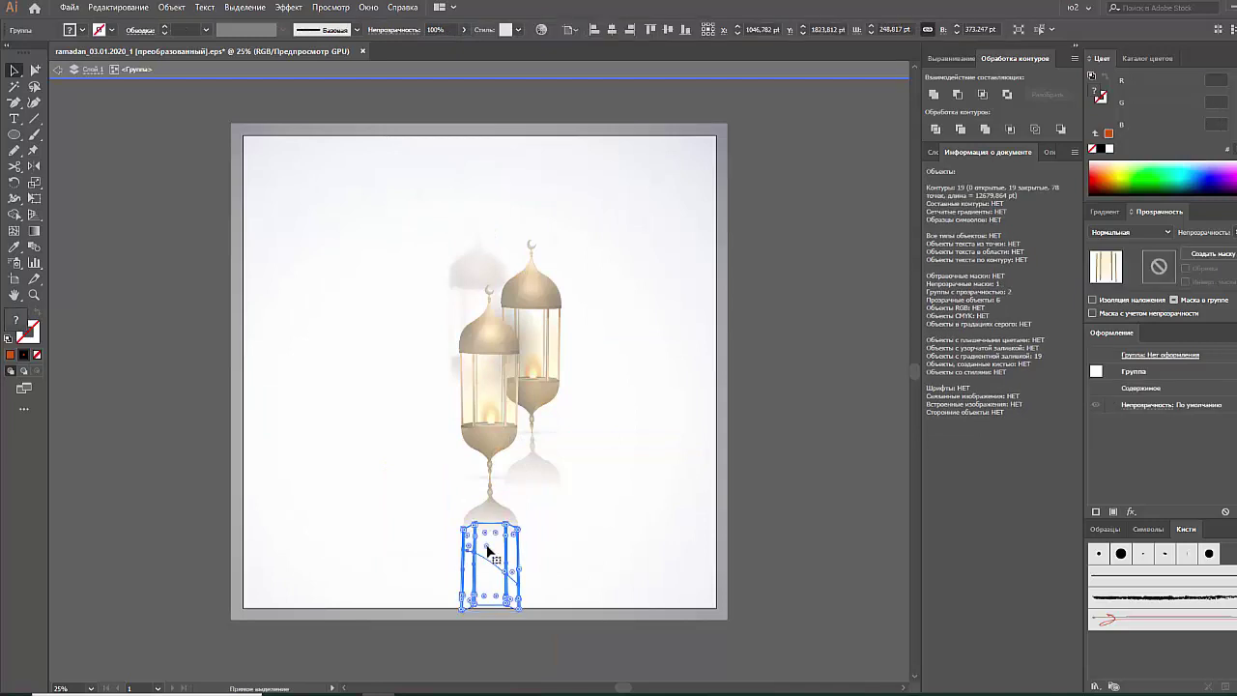
pyautogui.click(490, 551)
pyautogui.press('Delete')
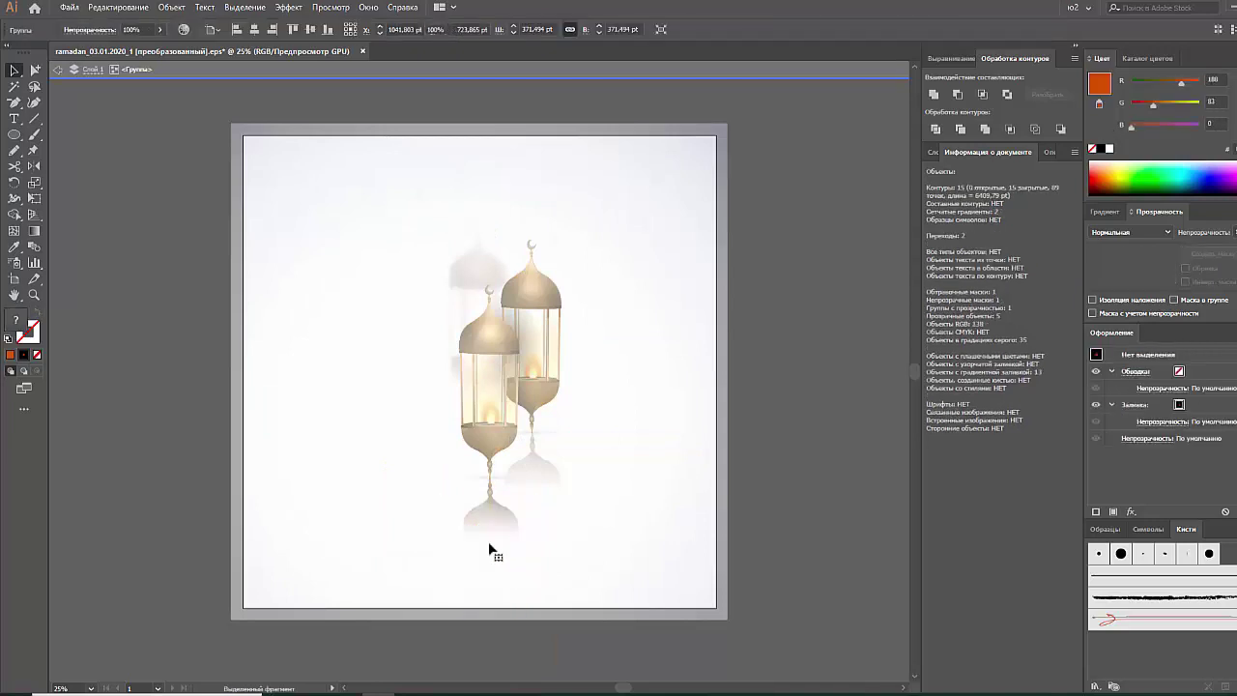
pyautogui.doubleClick(800, 497)
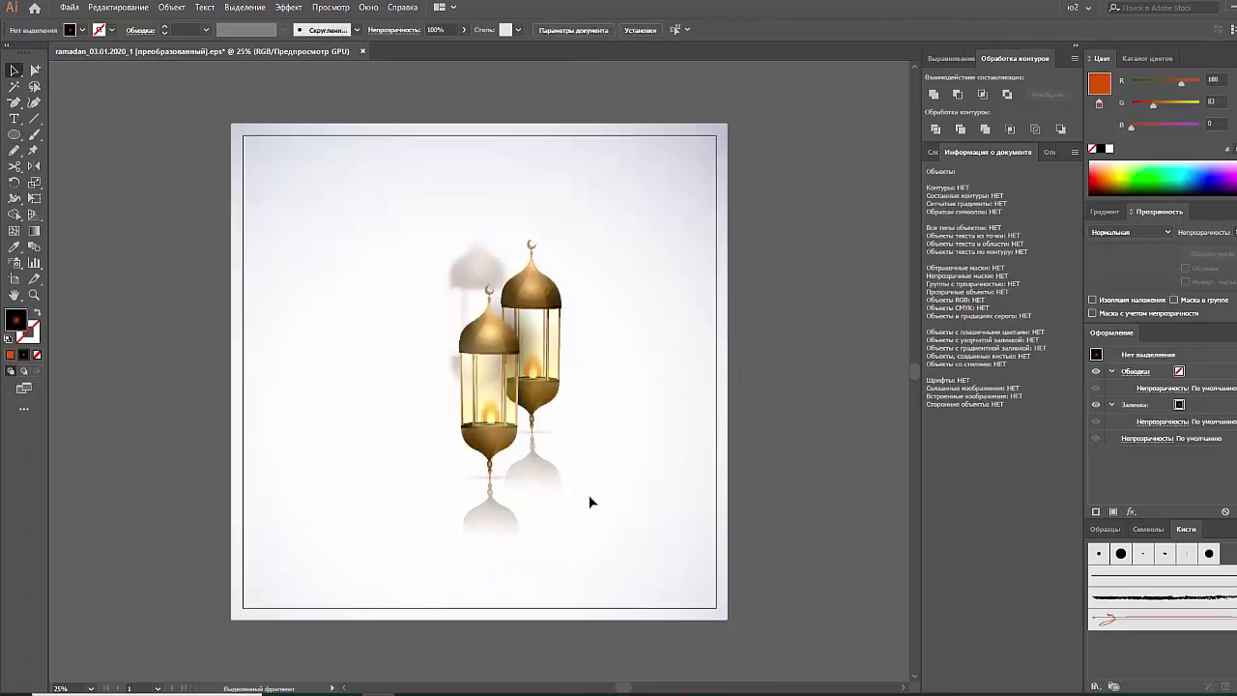
# Inspect the reflection group's glow circle in isolation, then return to the full artwork.
pyautogui.click(557, 501)
pyautogui.rightClick(557, 502)
pyautogui.click(617, 377)
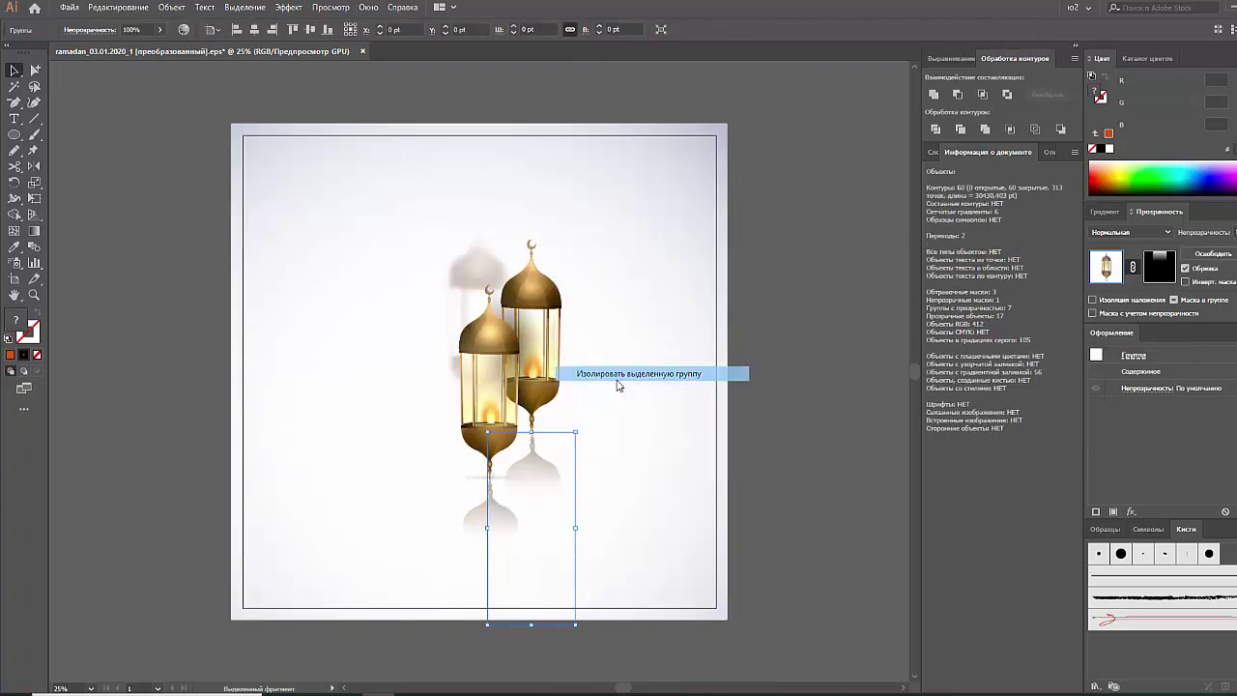
pyautogui.click(542, 508)
pyautogui.hotkey('ctrl', 'z')
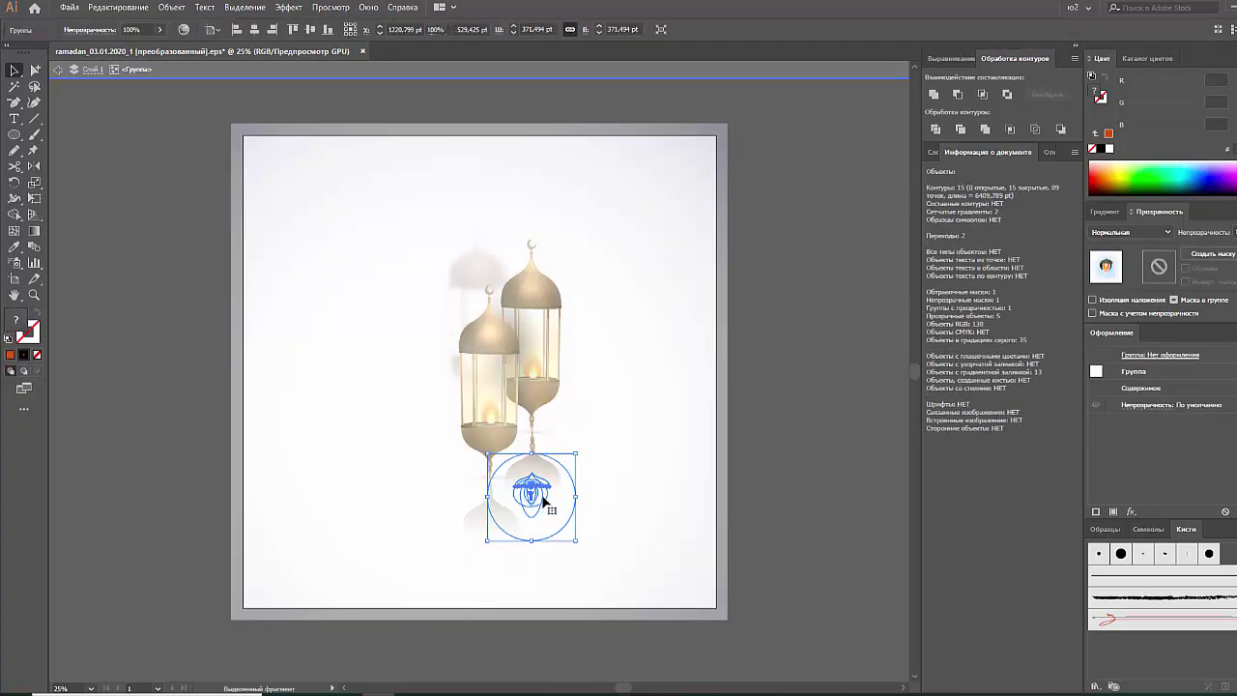
pyautogui.click(547, 505)
pyautogui.doubleClick(780, 505)
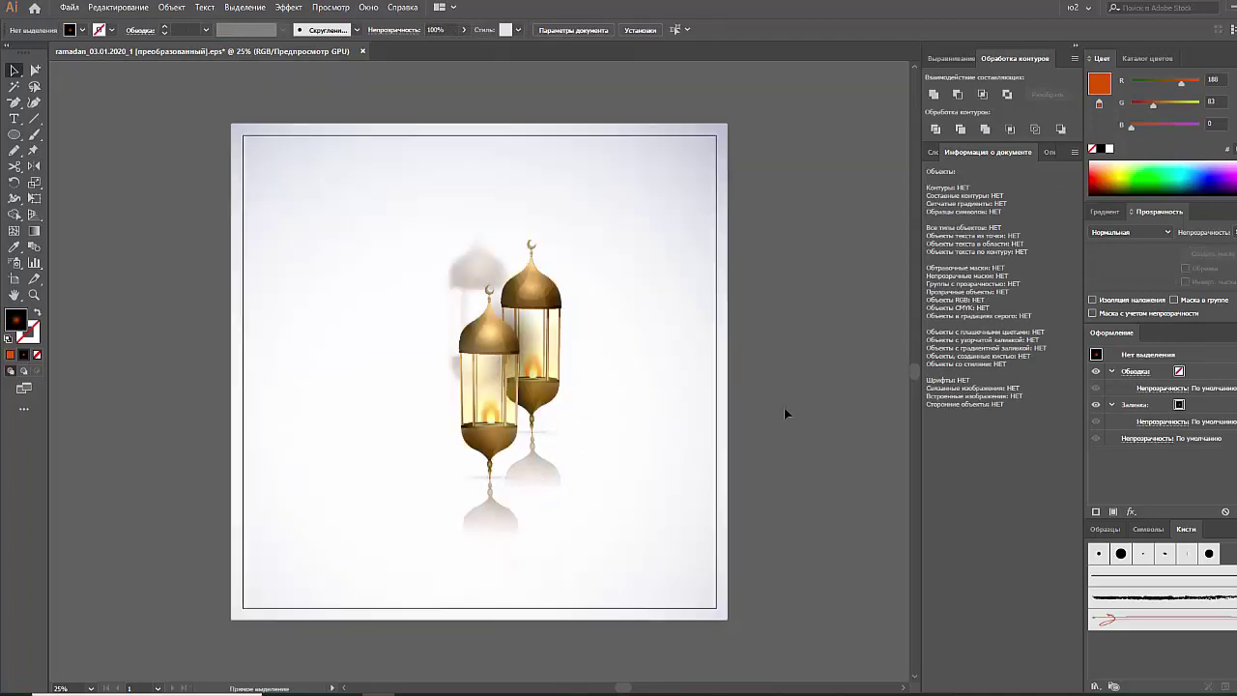
# Select all the lantern artwork.
pyautogui.hotkey('ctrl', 'a')
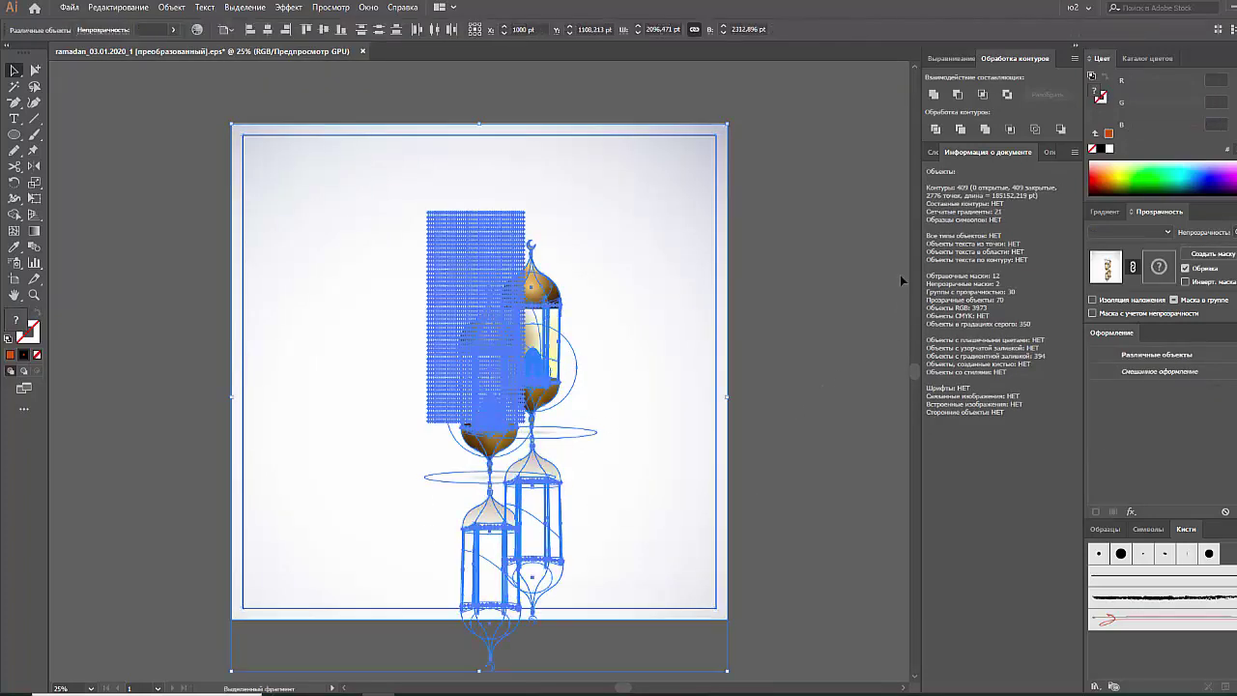
pyautogui.click(839, 300)
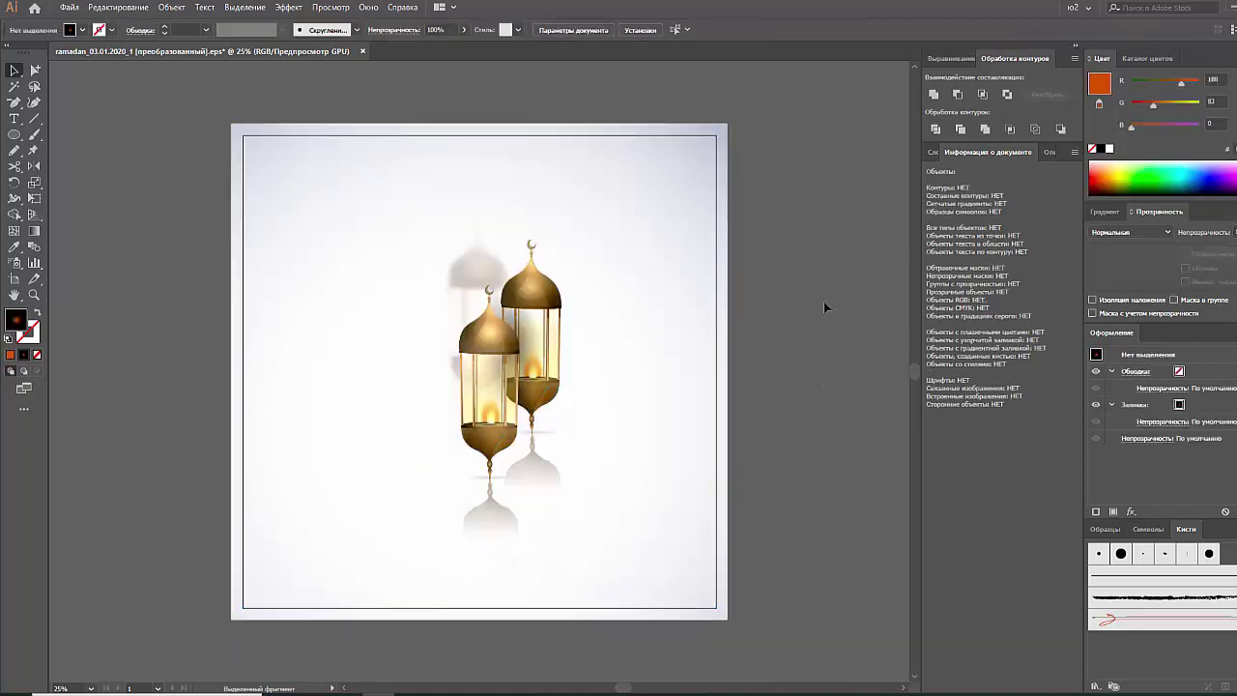
pyautogui.hotkey('ctrl', 'a')
pyautogui.hotkey('ctrl', 'h')
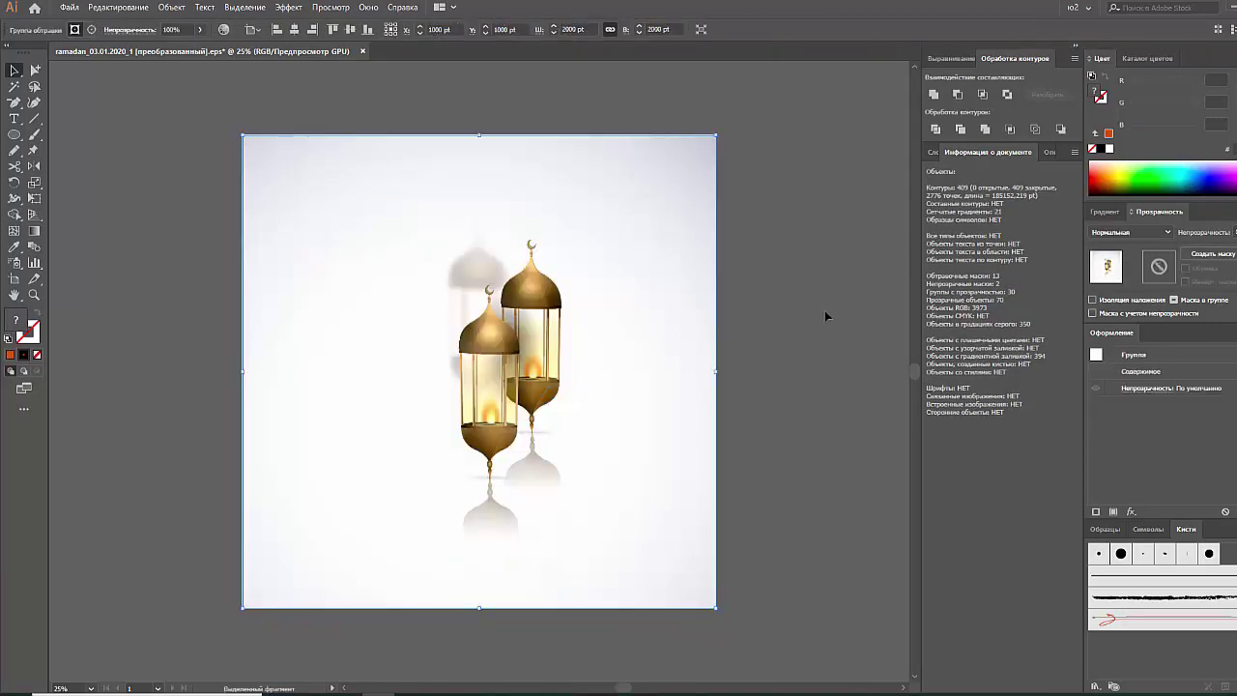
# Save as Illustrator EPS, replacing the existing ramadan_03.01.2020_1.eps.
pyautogui.hotkey('ctrl', 'shift', 's')
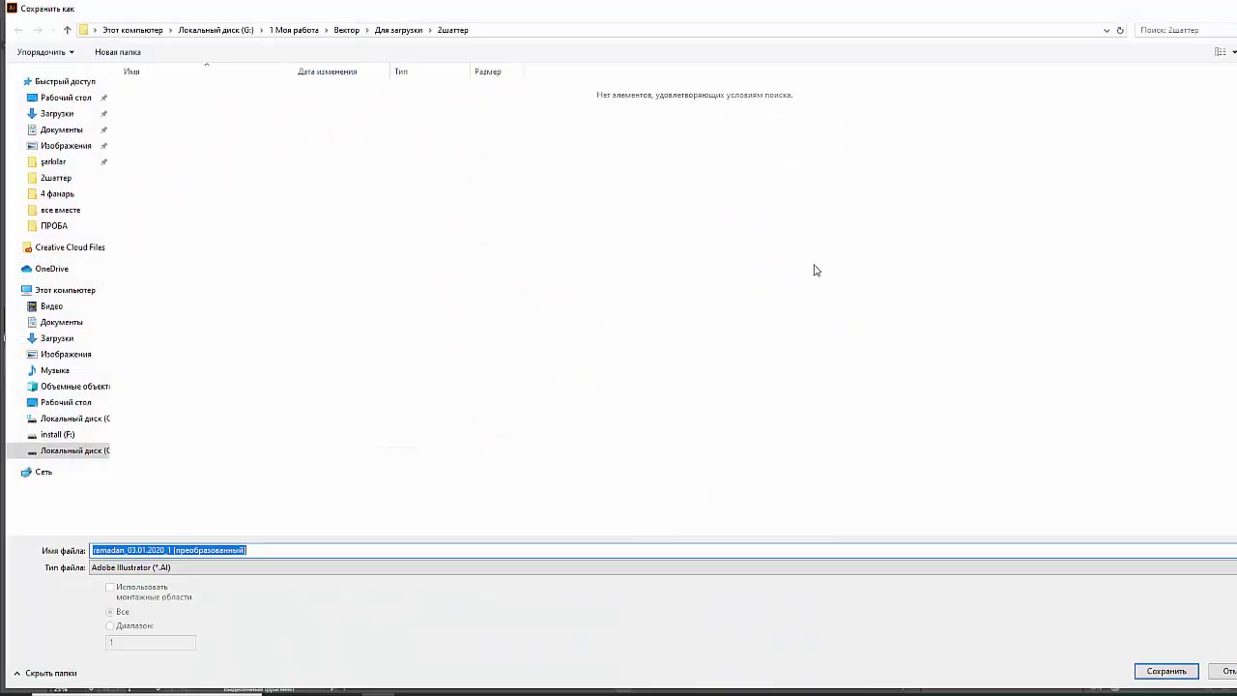
pyautogui.click(184, 567)
pyautogui.click(145, 596)
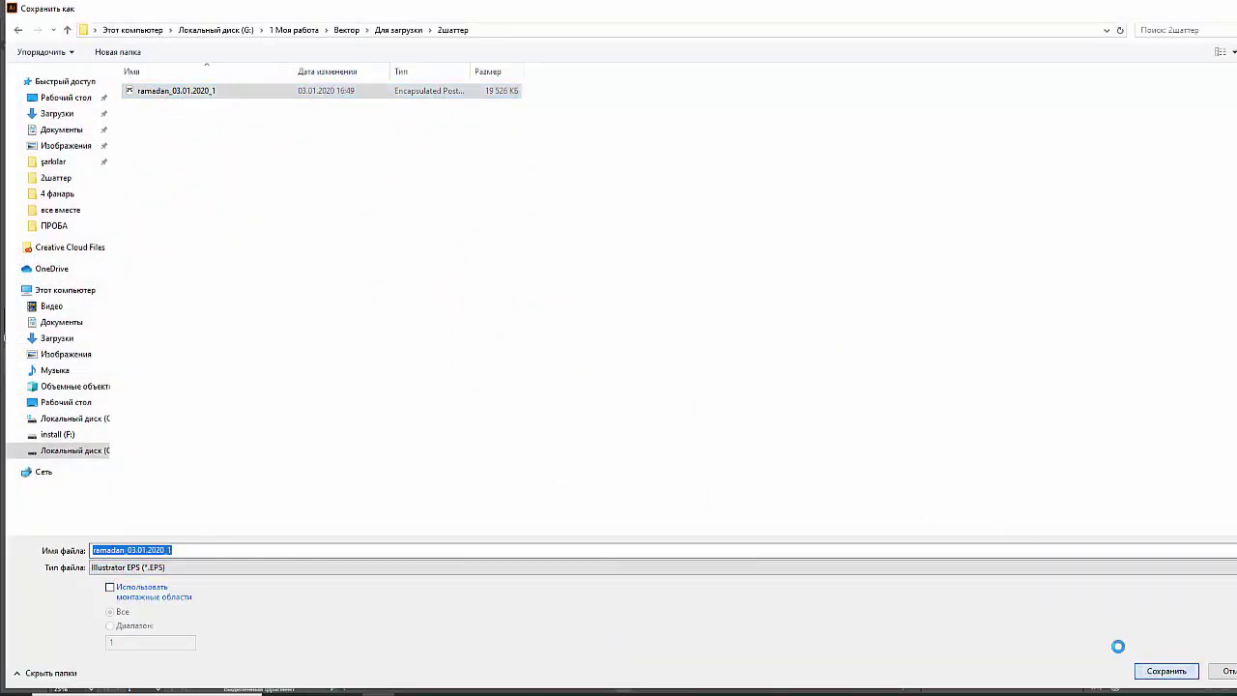
pyautogui.click(1166, 671)
pyautogui.click(694, 406)
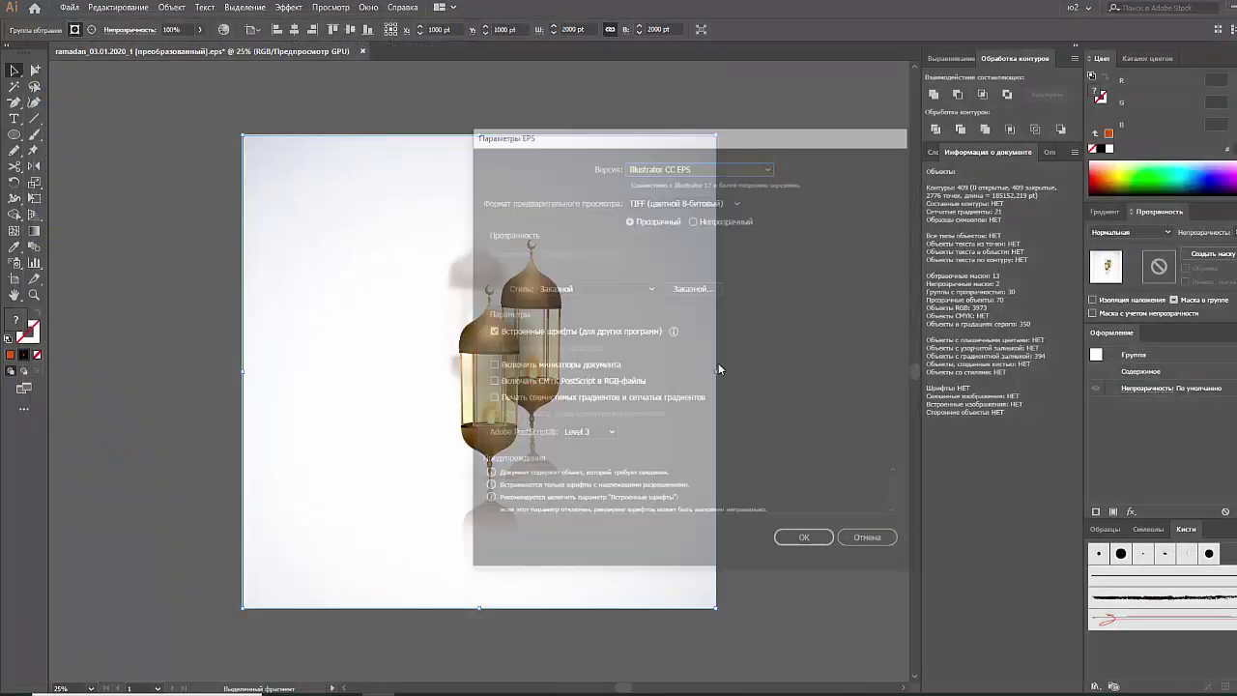
# Set EPS options to Illustrator 10 EPS, no preview, with custom transparency flattening.
pyautogui.click(698, 166)
pyautogui.click(695, 301)
pyautogui.click(677, 186)
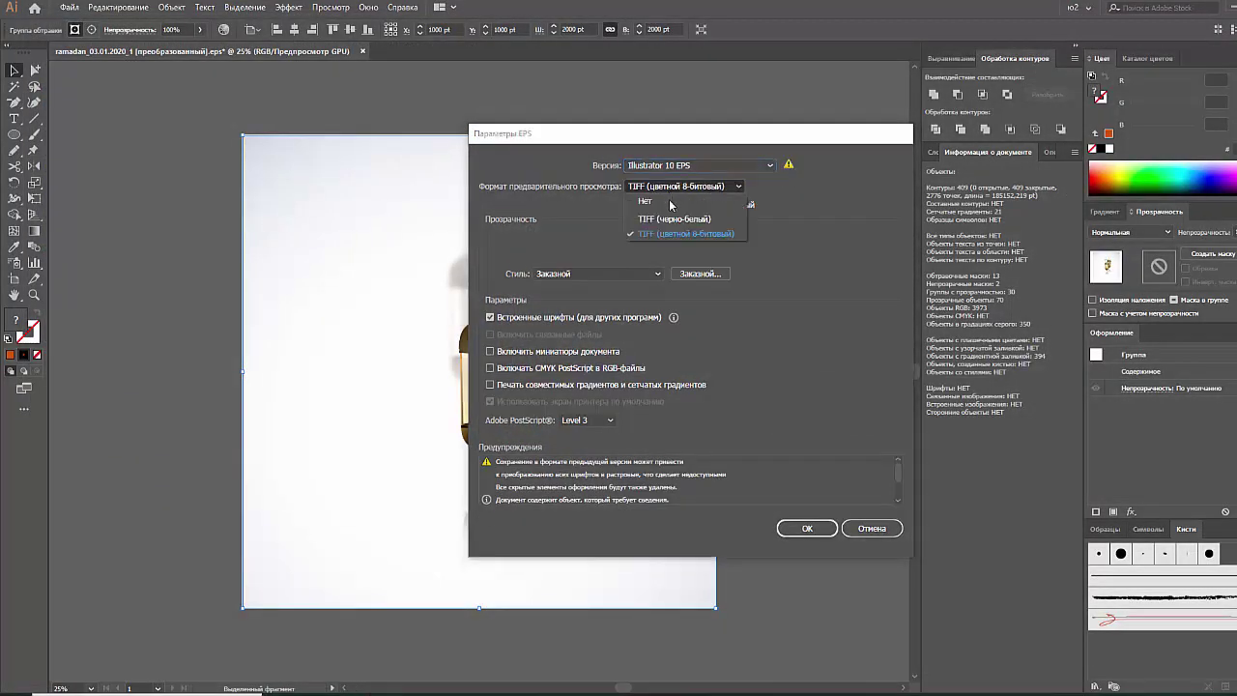
pyautogui.click(693, 276)
pyautogui.click(697, 423)
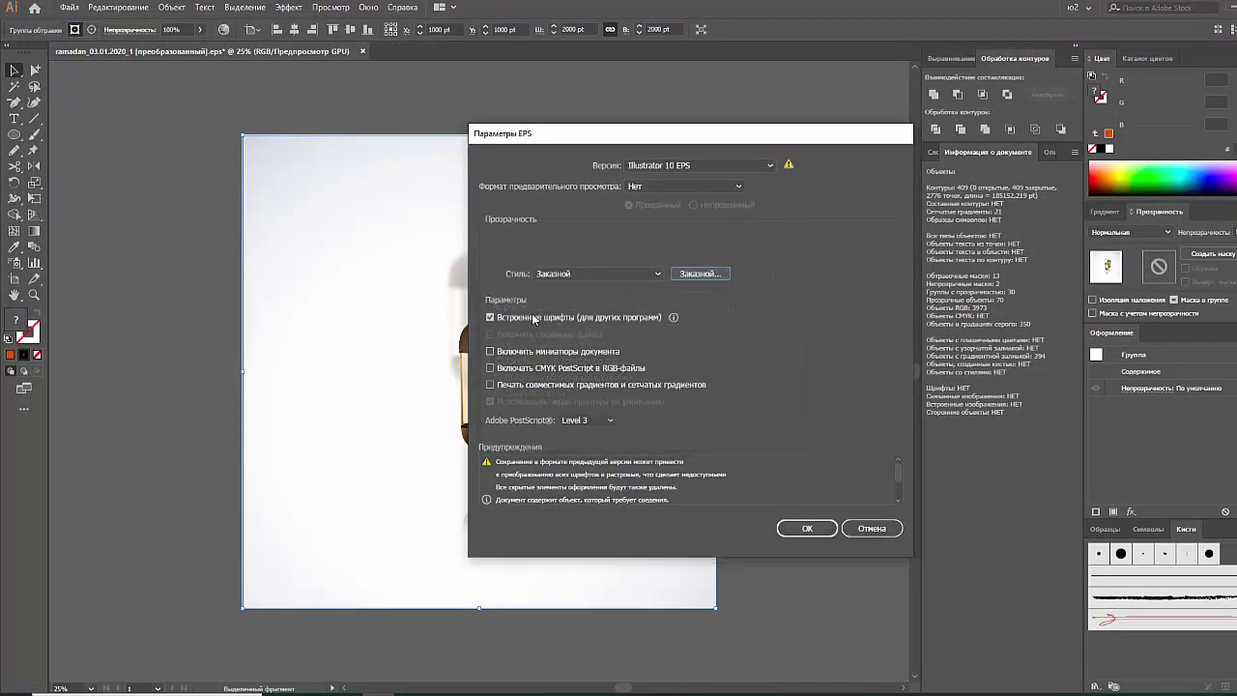
pyautogui.click(804, 528)
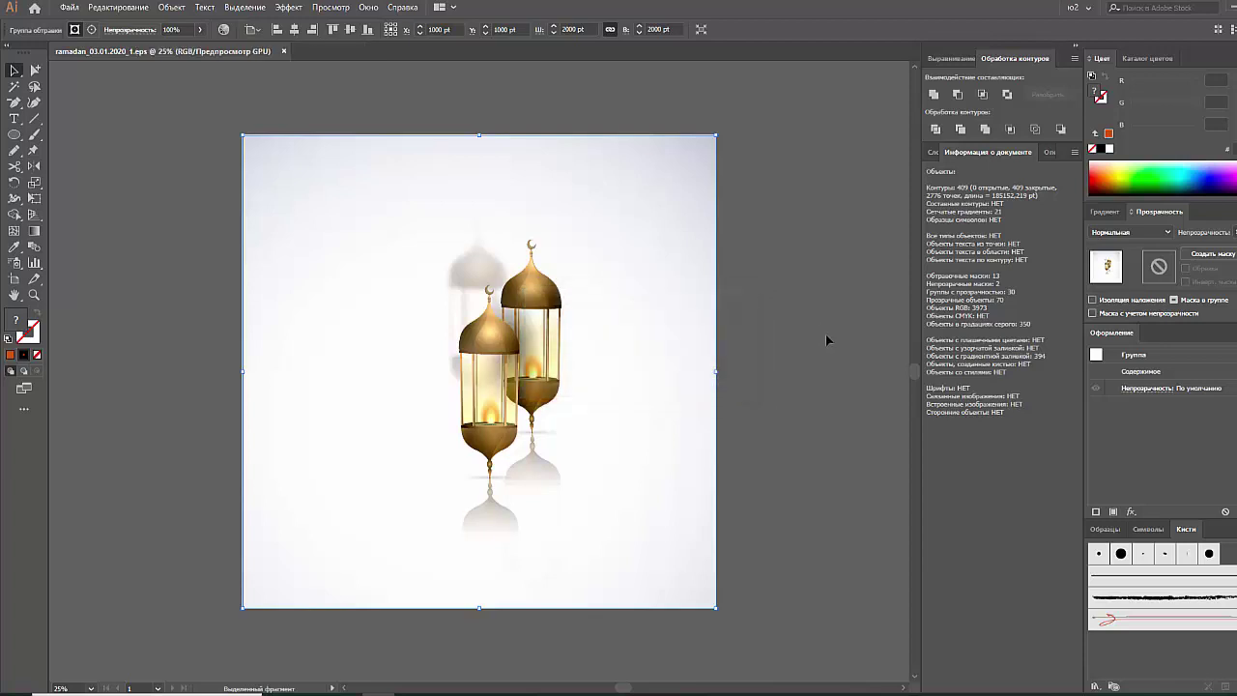
# Check the 2шаттер folder, then close the saved lantern document.
pyautogui.hotkey('alt', 'Tab')
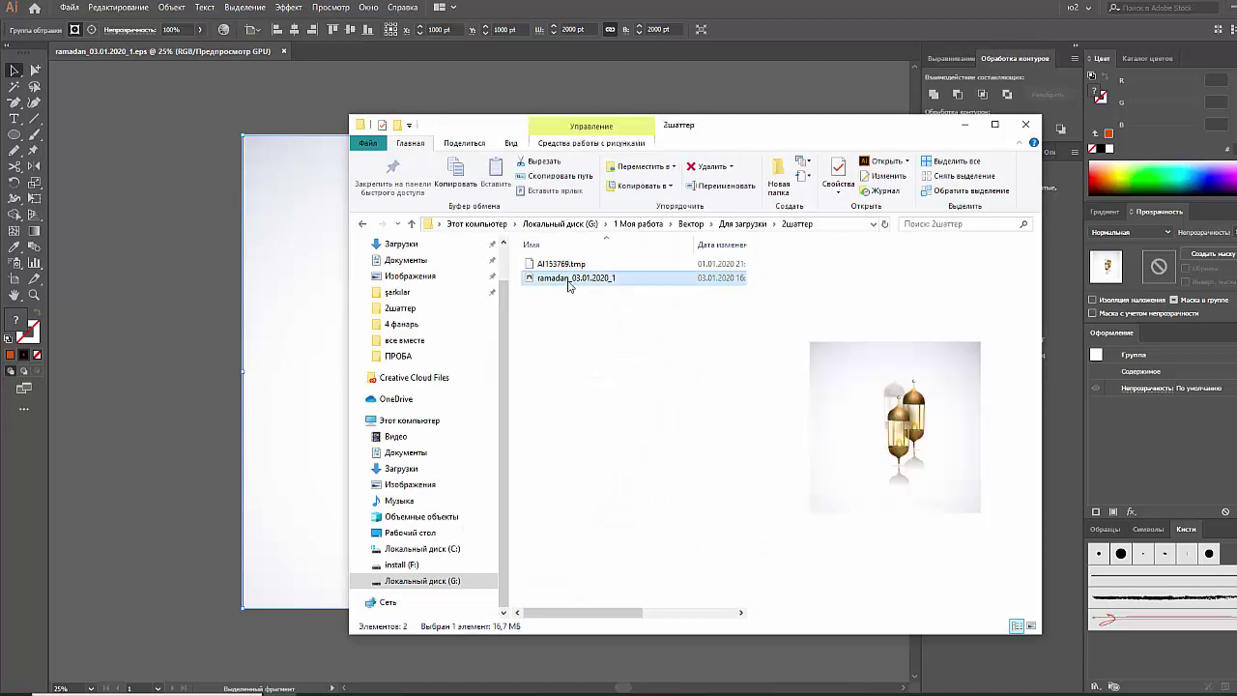
pyautogui.hotkey('alt', 'Tab')
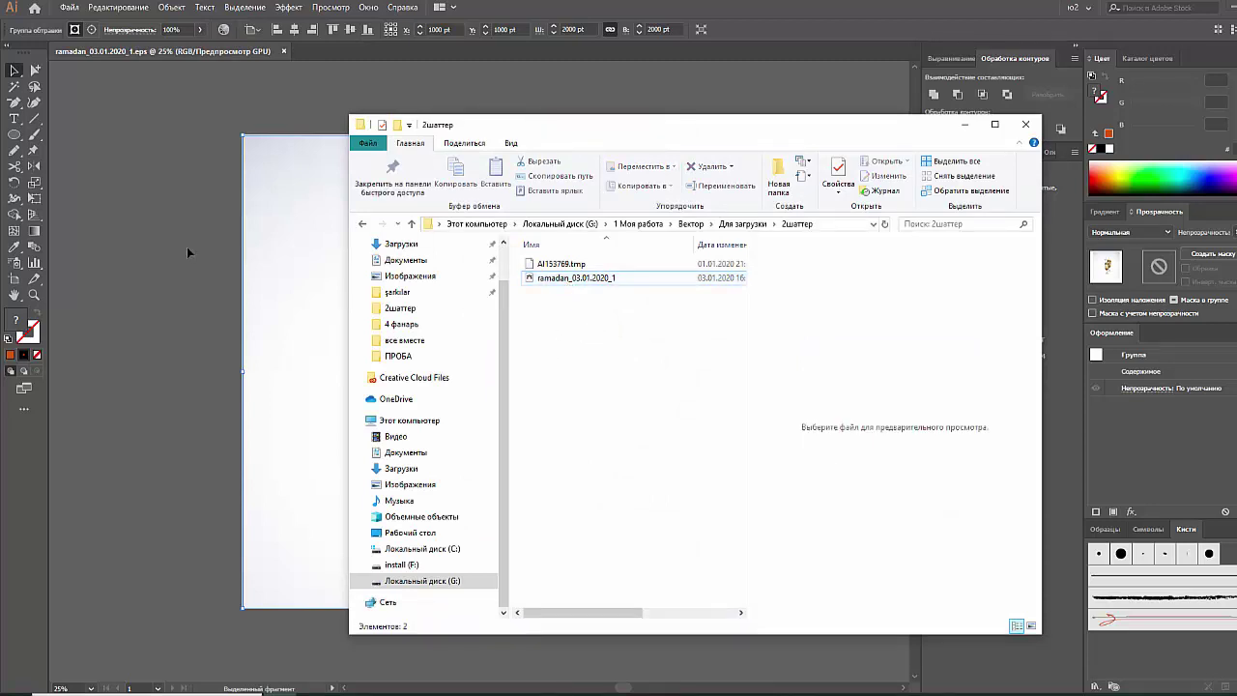
pyautogui.click(283, 51)
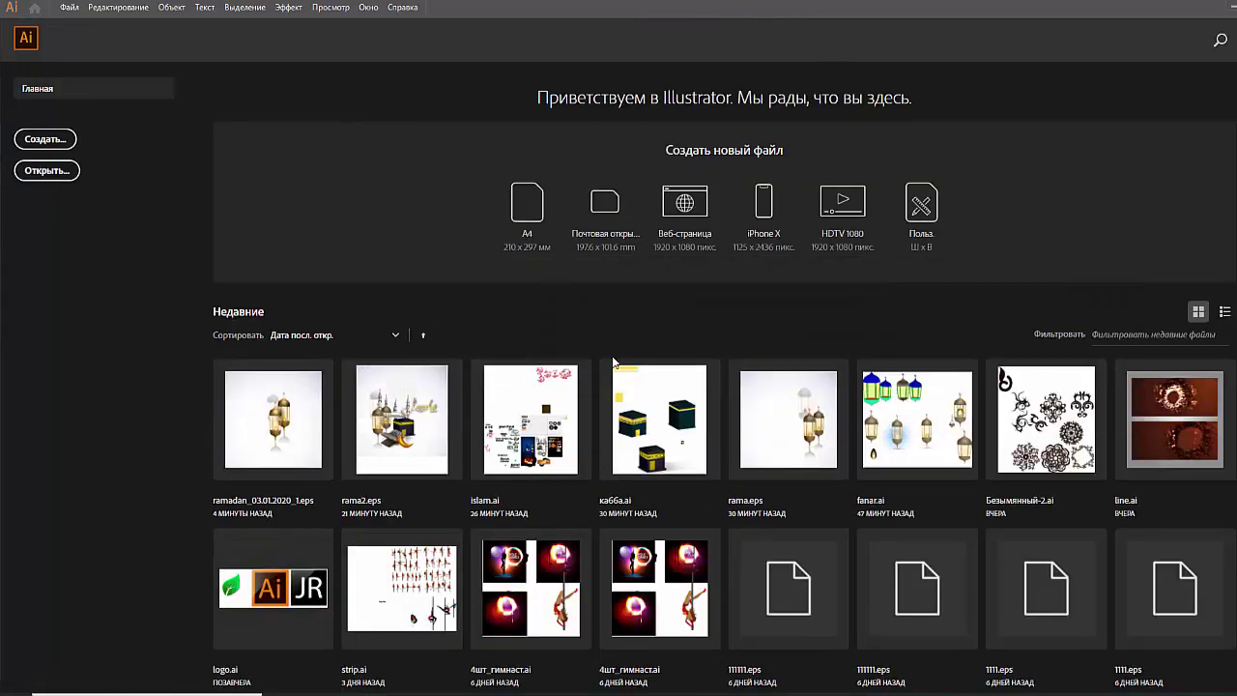
# Reopen ramadan_03.01.2020_1 from the folder and inspect the two golden lanterns.
pyautogui.hotkey('alt', 'Tab')
pyautogui.hotkey('alt', 'Tab')
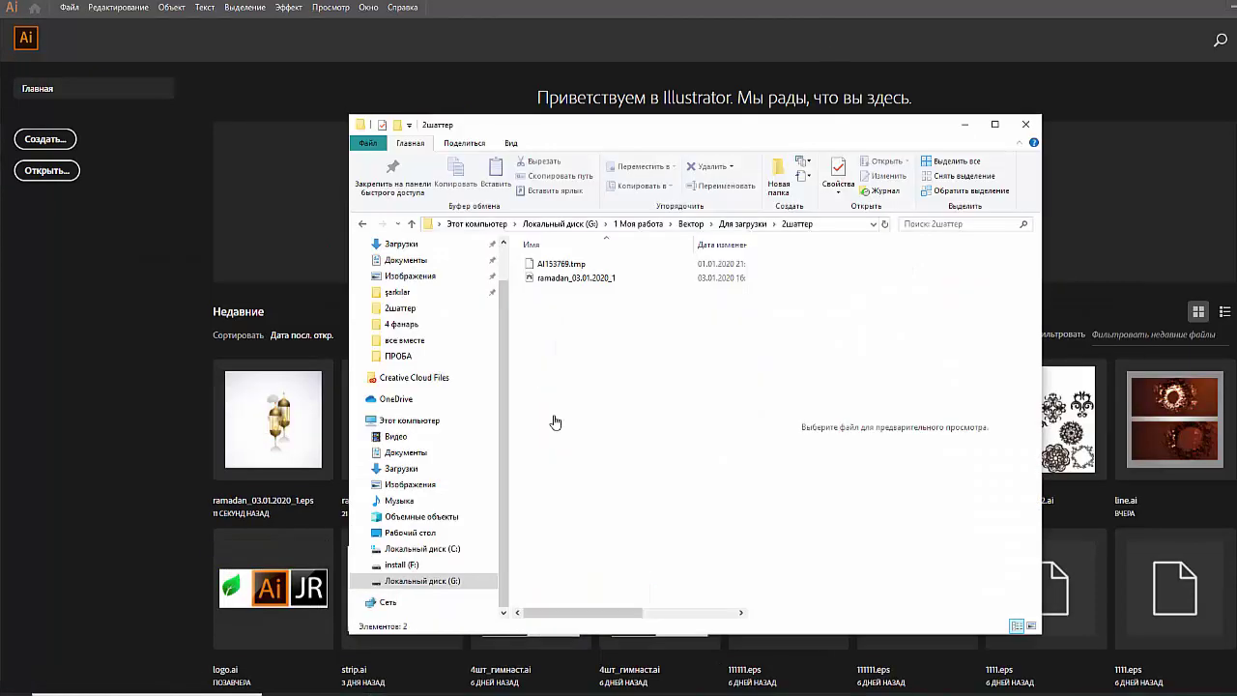
pyautogui.click(578, 280)
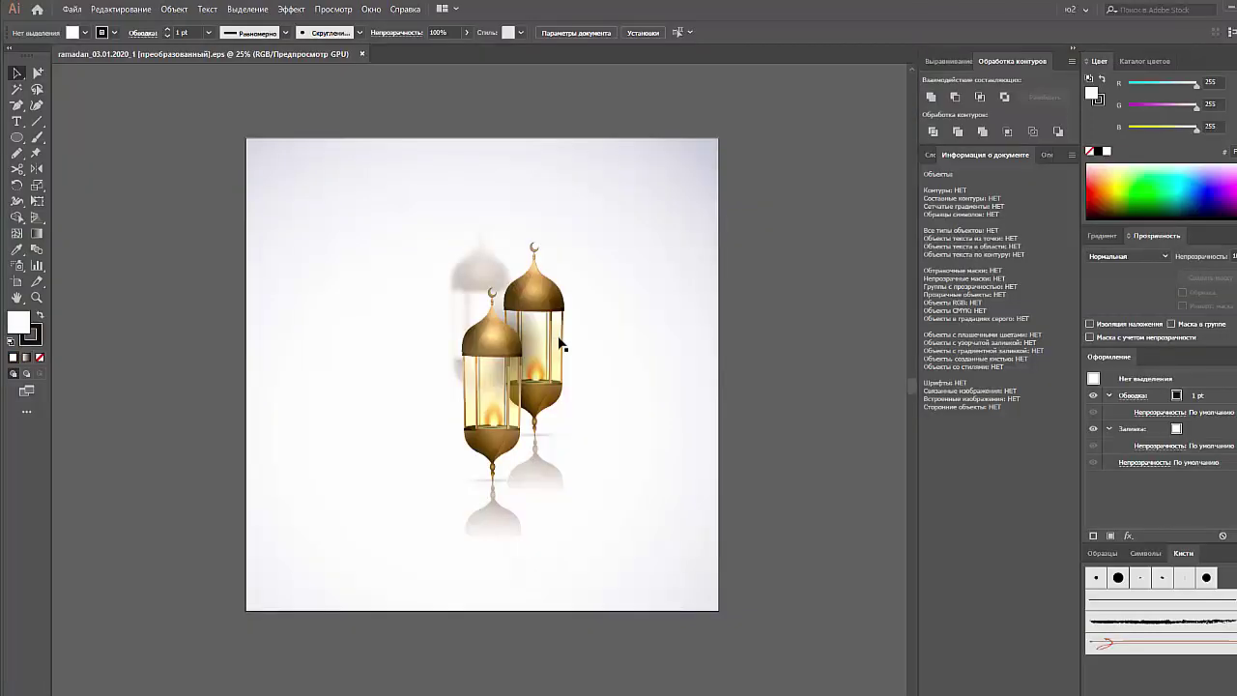
pyautogui.click(556, 357)
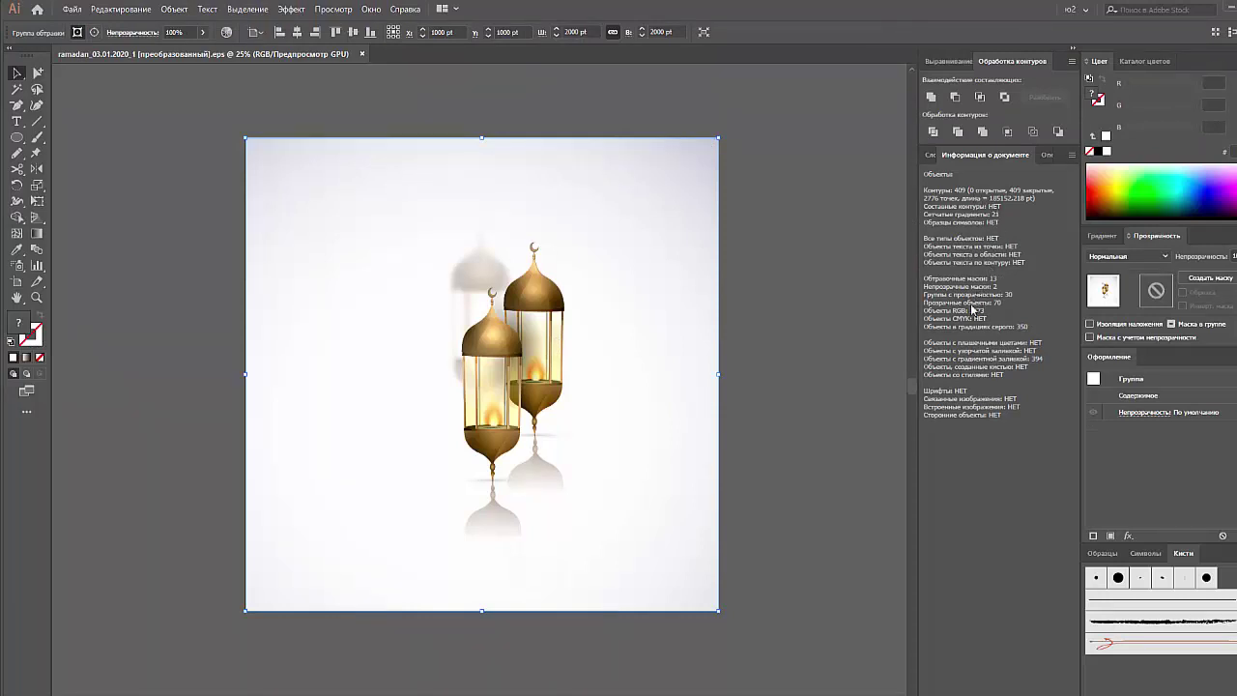
pyautogui.click(800, 397)
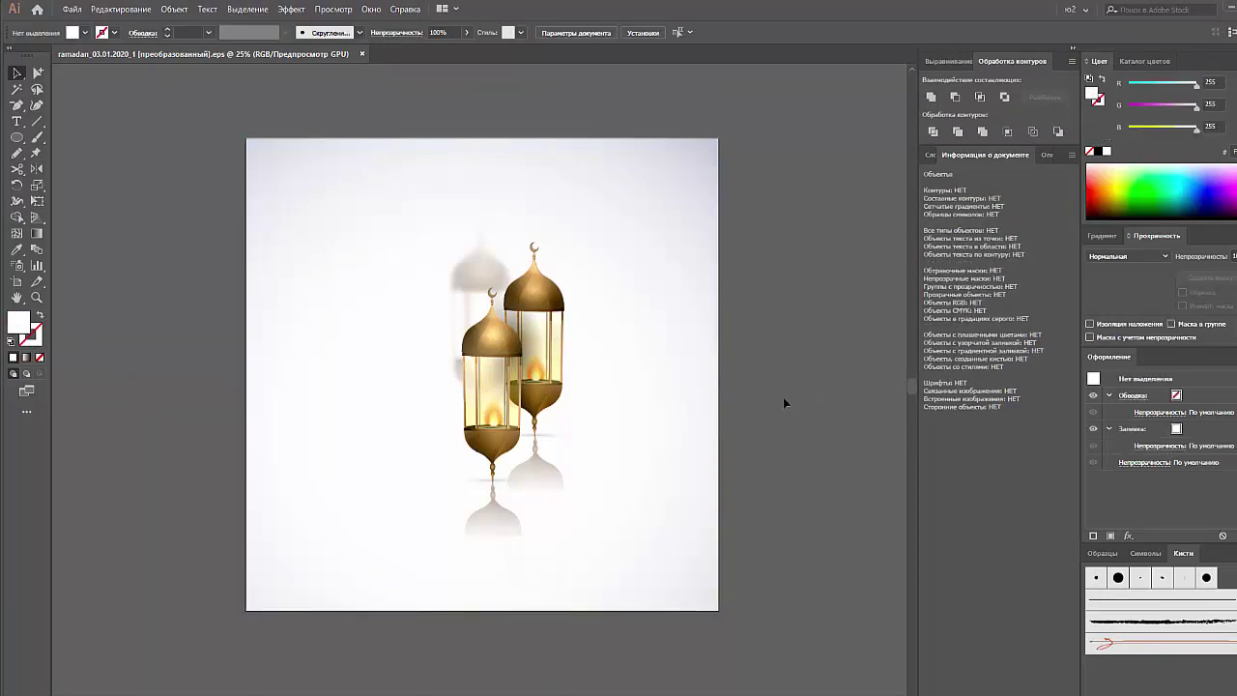
pyautogui.scroll(1, 783, 397)
pyautogui.scroll(-1, 781, 405)
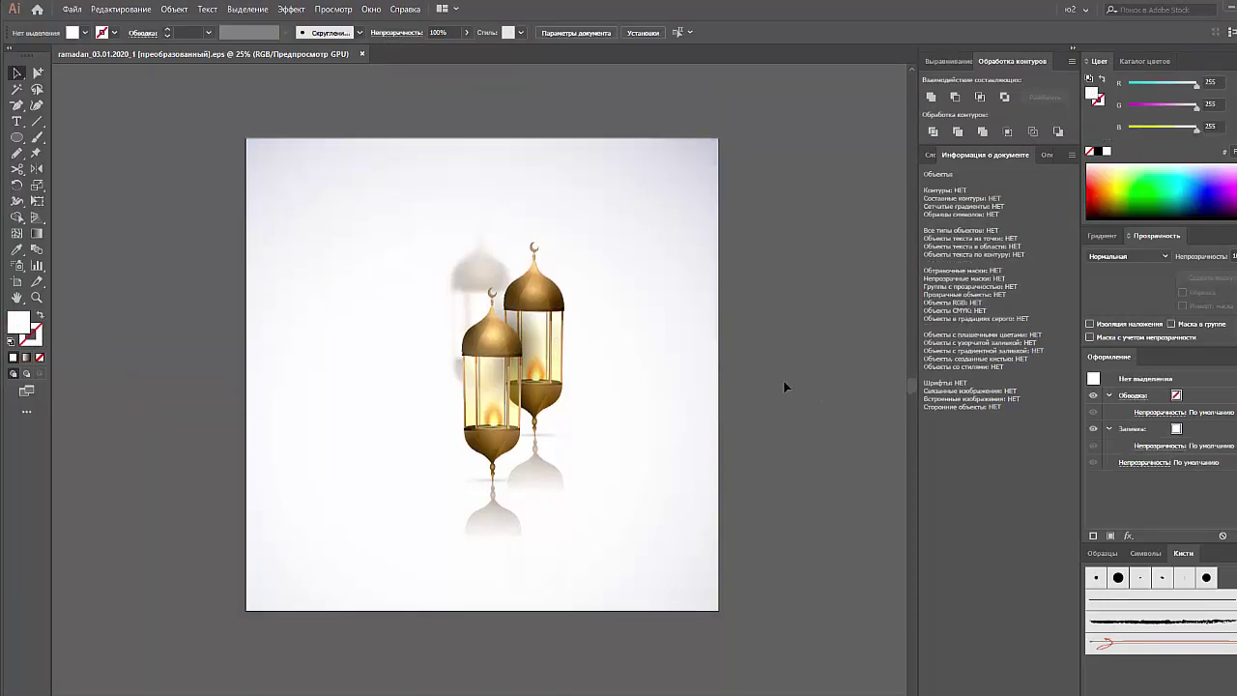